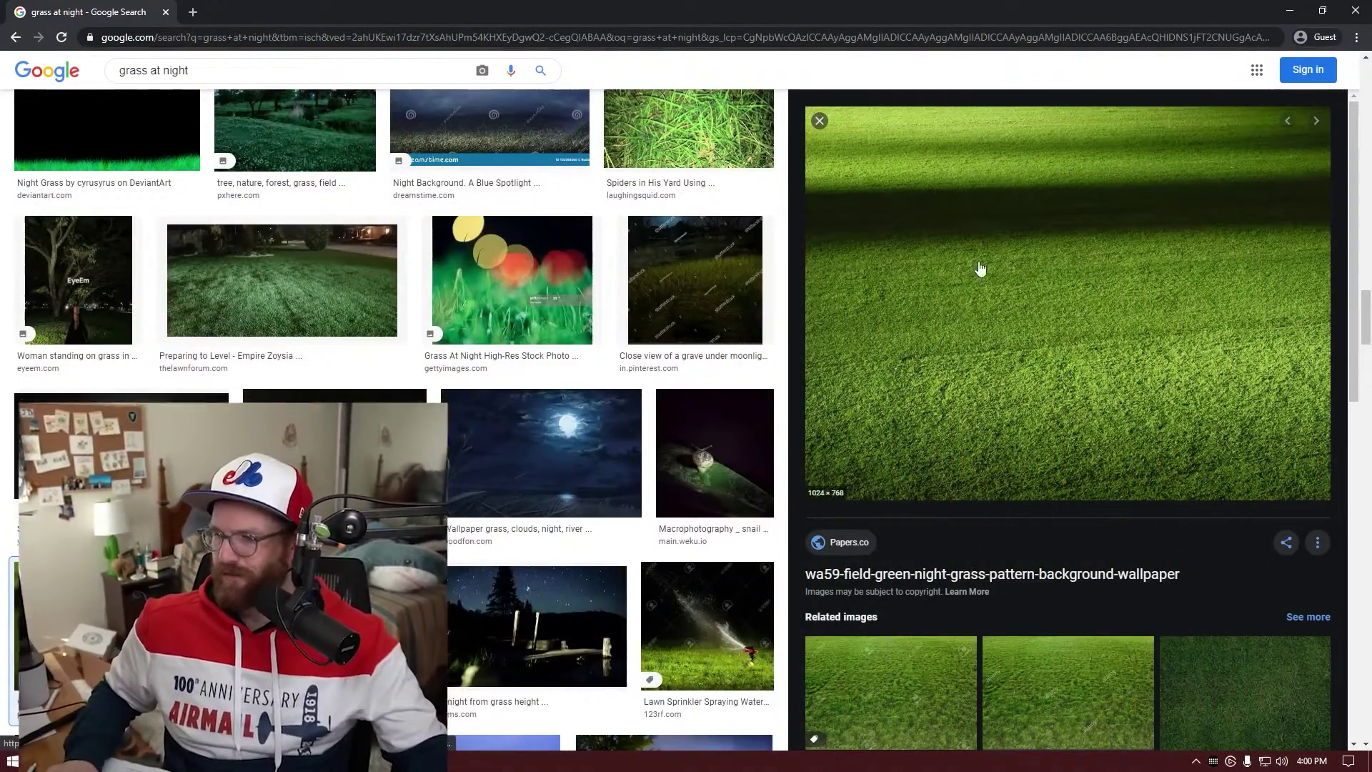
# - Download the full-size night grass image from Chrome, then return to the blank Photoshop canvas
pyautogui.rightClick(1014, 360)
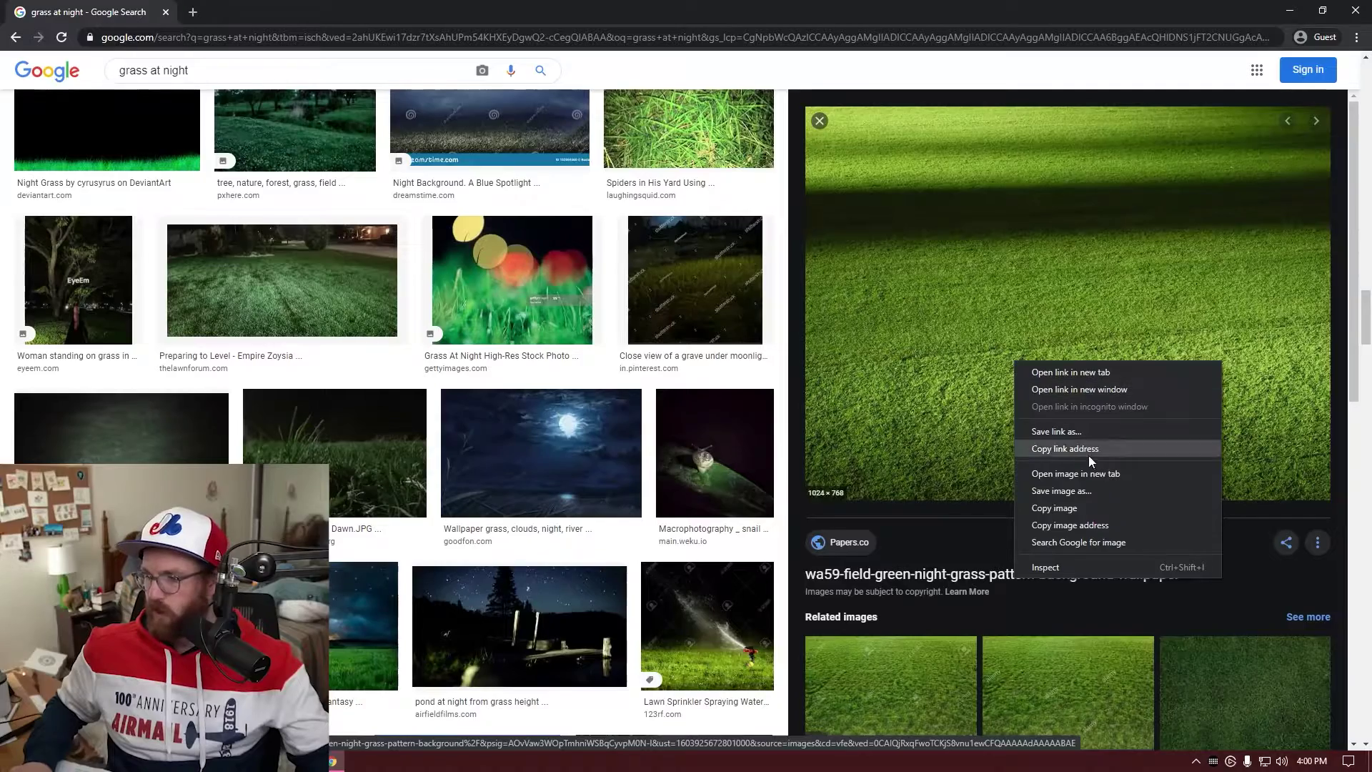
pyautogui.click(1092, 473)
pyautogui.click(255, 12)
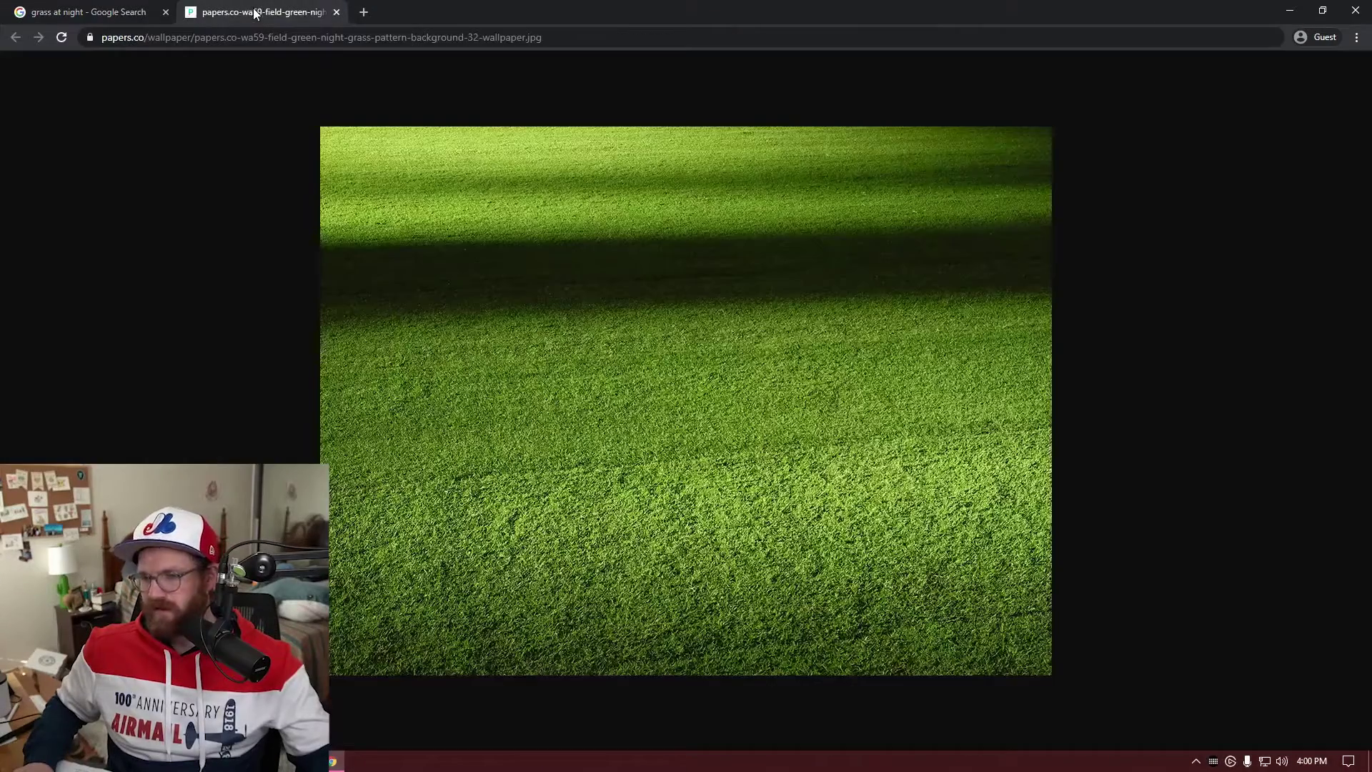
pyautogui.rightClick(576, 328)
pyautogui.click(640, 357)
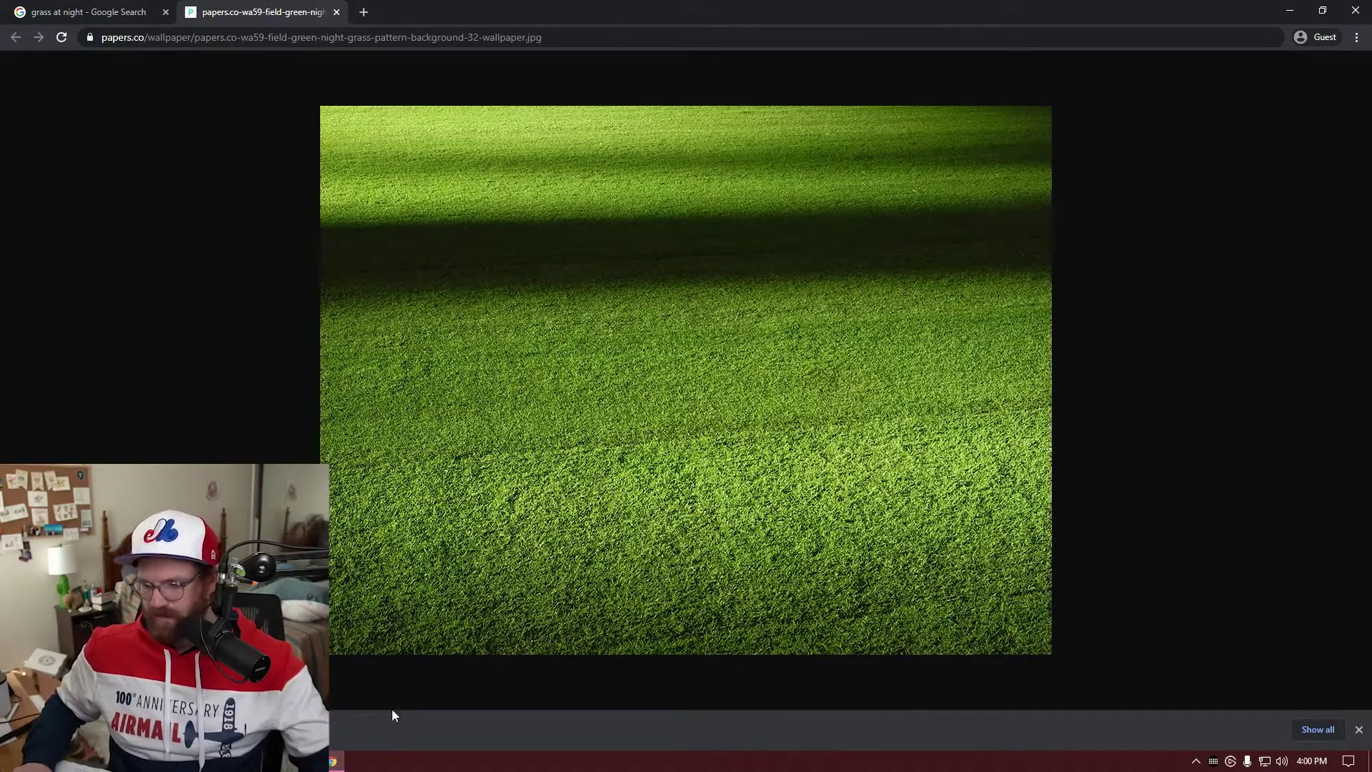
pyautogui.hotkey('alt', 'Tab')
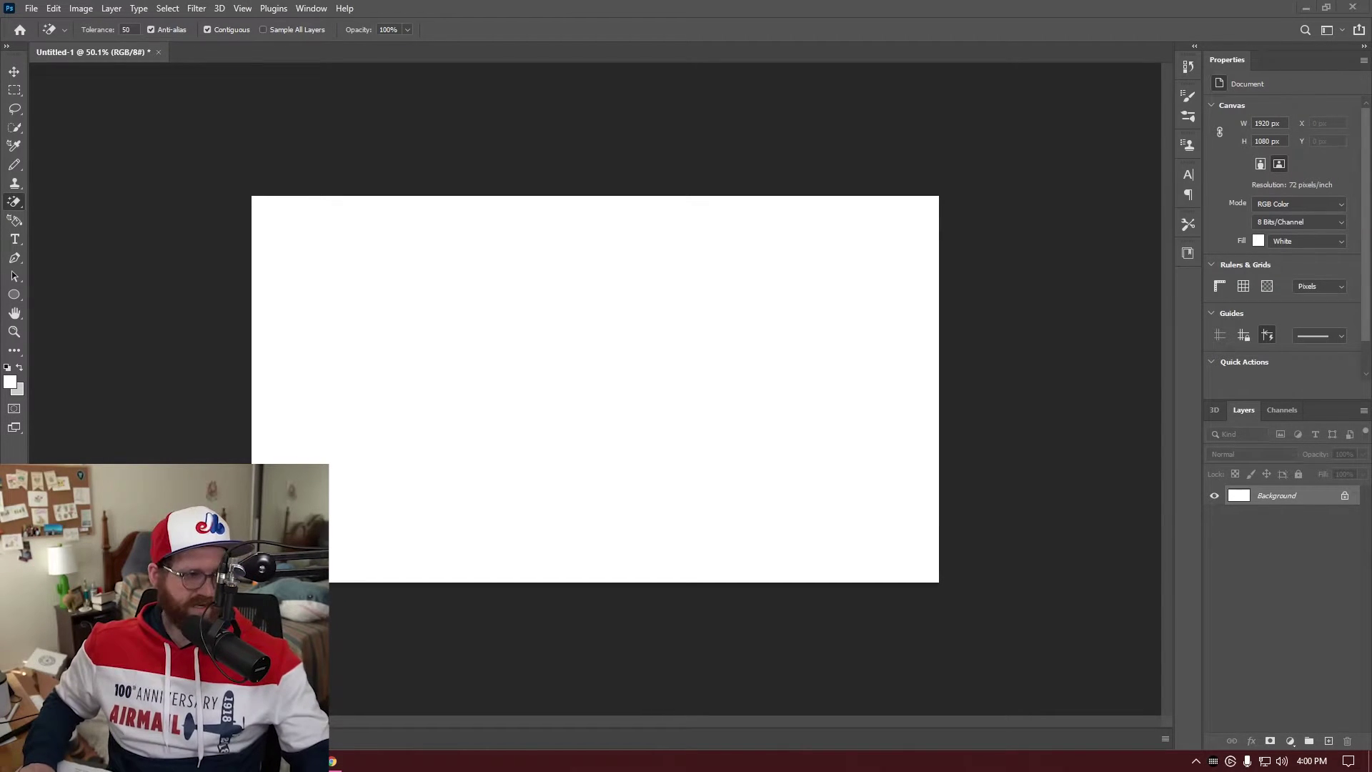
# - Place the grass image as the 'Grass 1' layer, scaled and centred to cover the canvas
pyautogui.moveTo(314, 707); pyautogui.dragTo(698, 438)
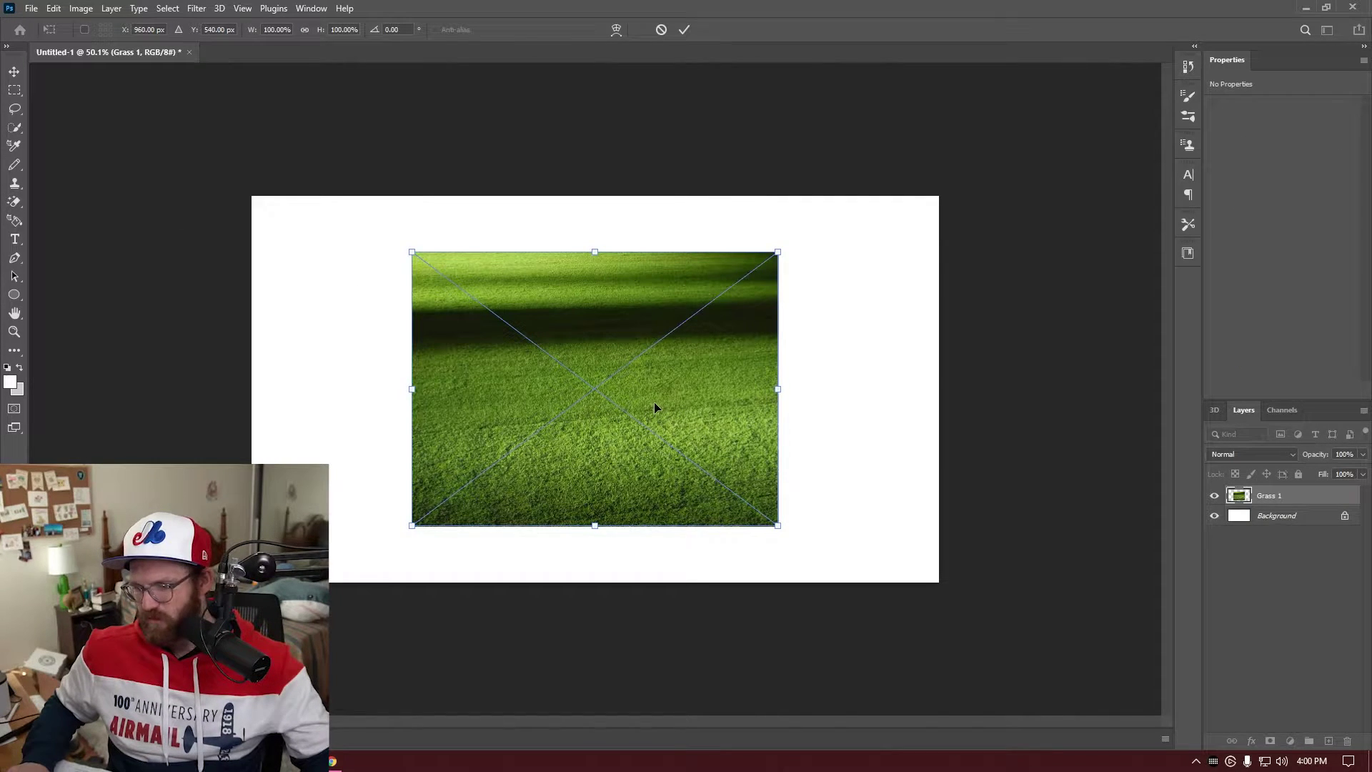
pyautogui.moveTo(691, 376); pyautogui.dragTo(486, 286)
pyautogui.moveTo(571, 434); pyautogui.dragTo(961, 597)
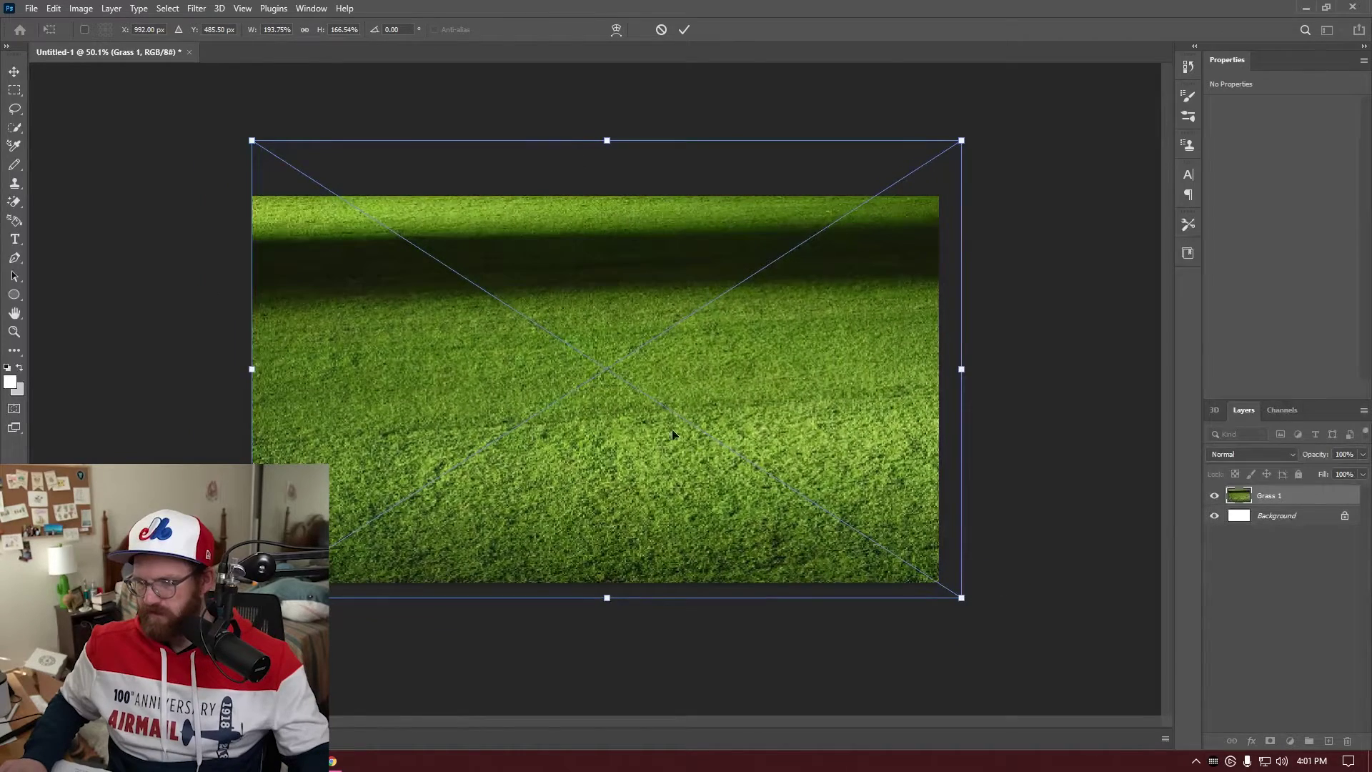
pyautogui.moveTo(248, 371); pyautogui.dragTo(230, 371)
pyautogui.moveTo(520, 359); pyautogui.dragTo(512, 390)
pyautogui.press('Return')
pyautogui.press('e')
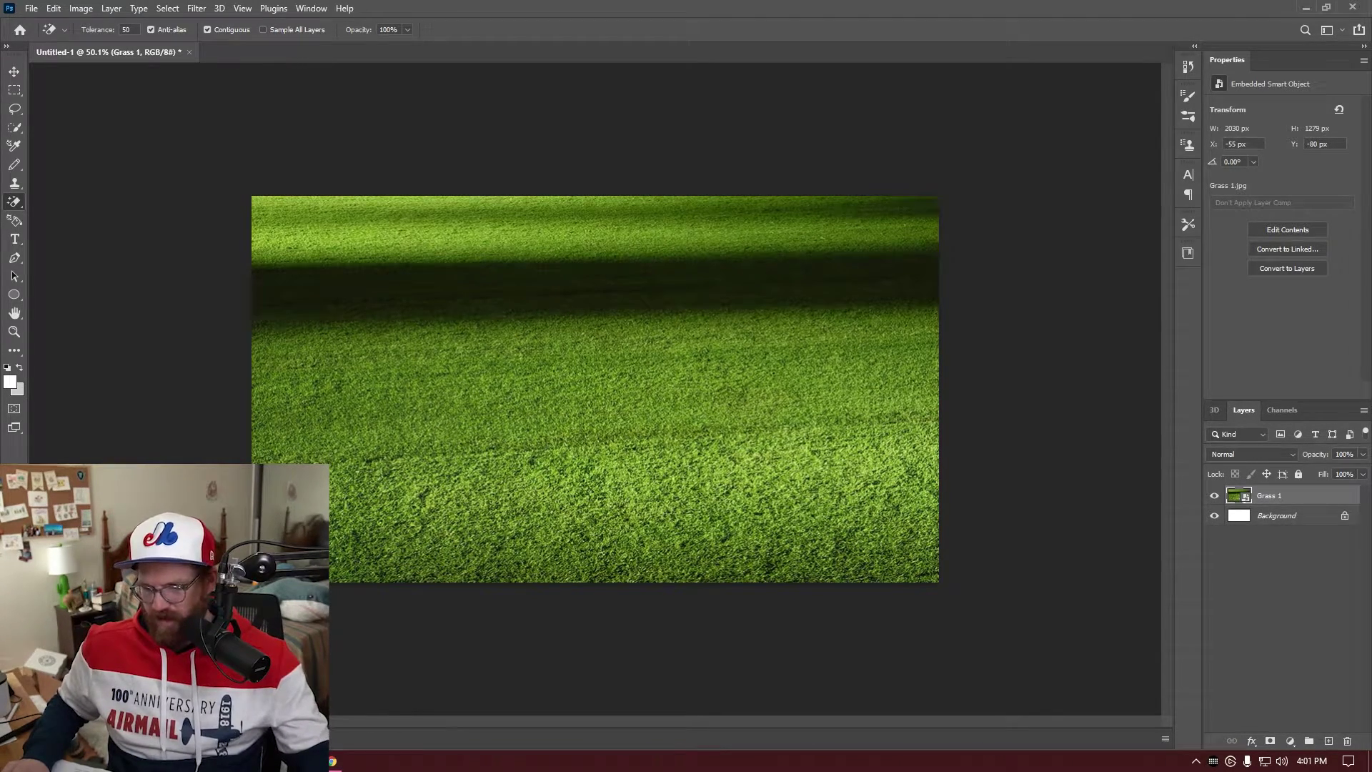
pyautogui.hotkey('alt', 'Tab')
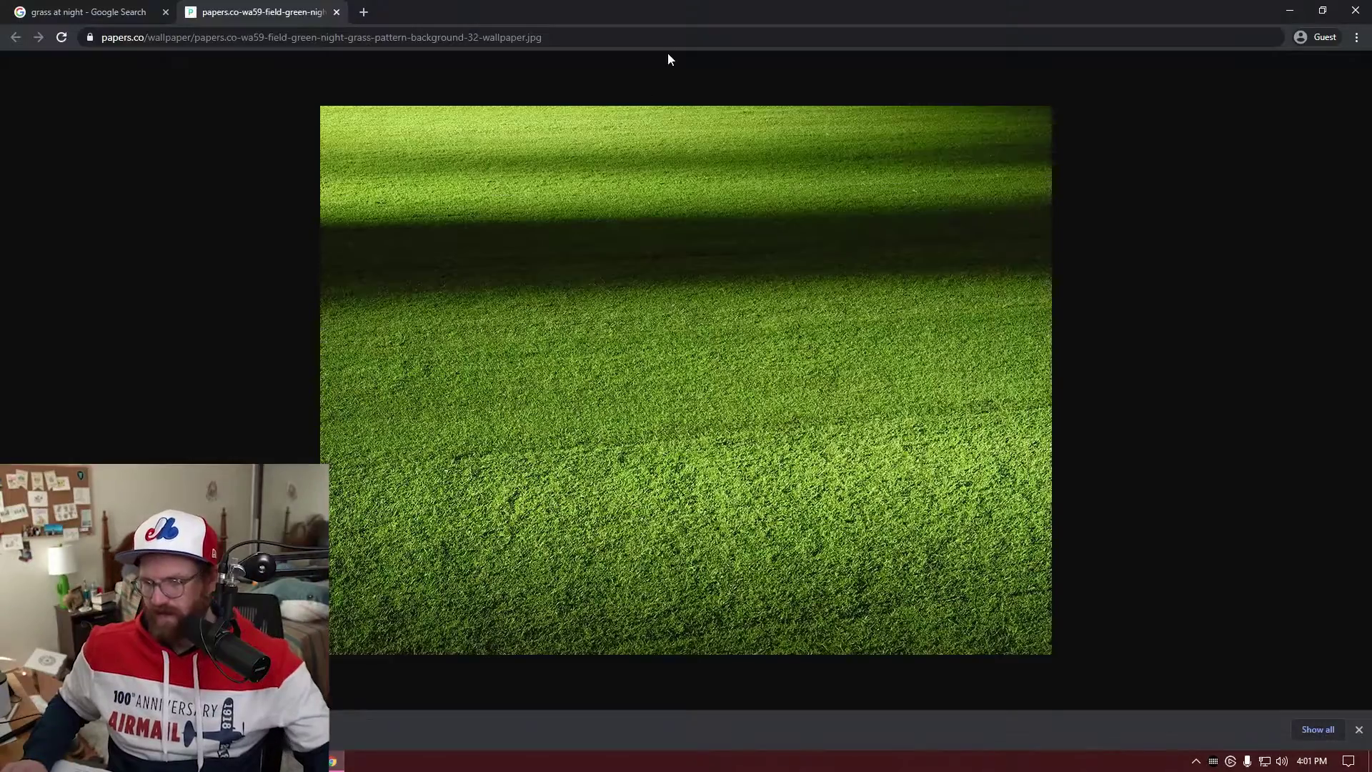
# - Close the grass tab and search Google Images for 'sleeping bag'
pyautogui.click(337, 12)
pyautogui.click(231, 40)
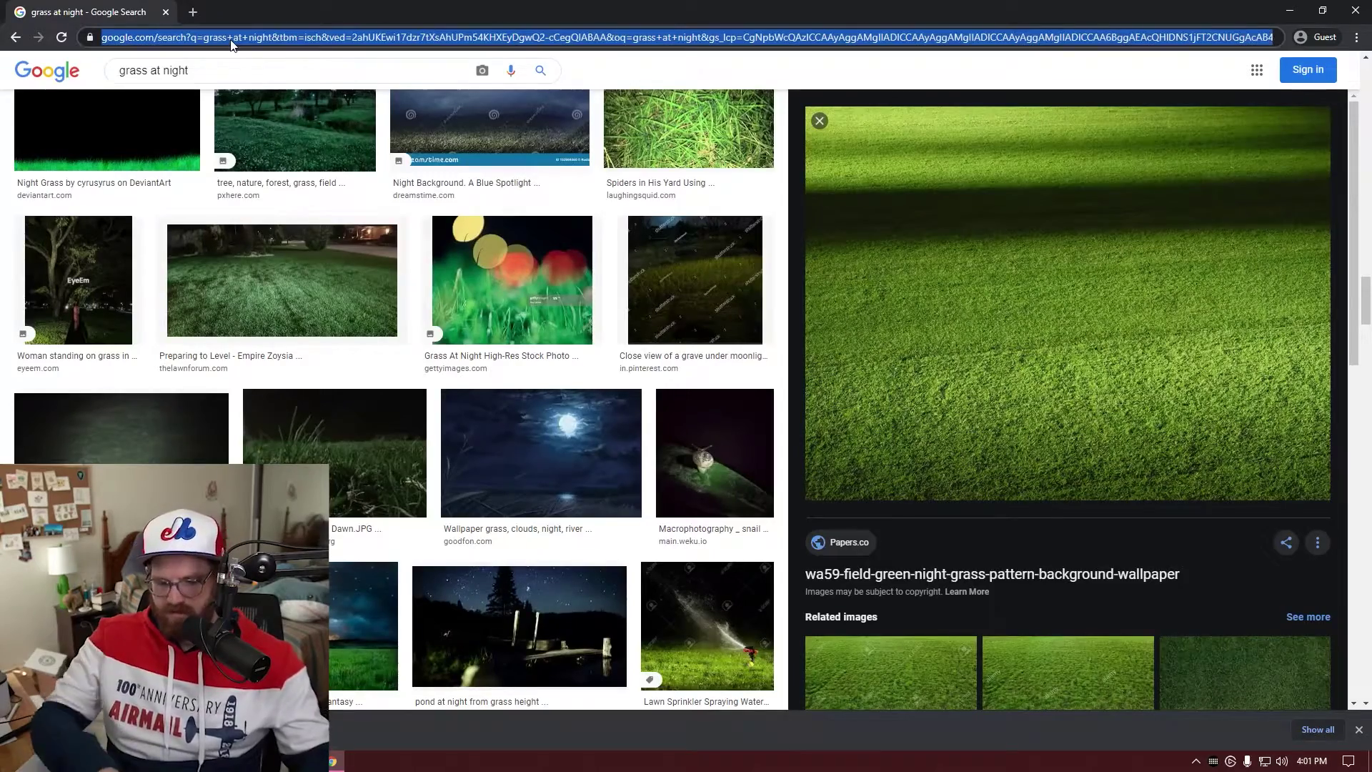
pyautogui.write('sleeping bag')
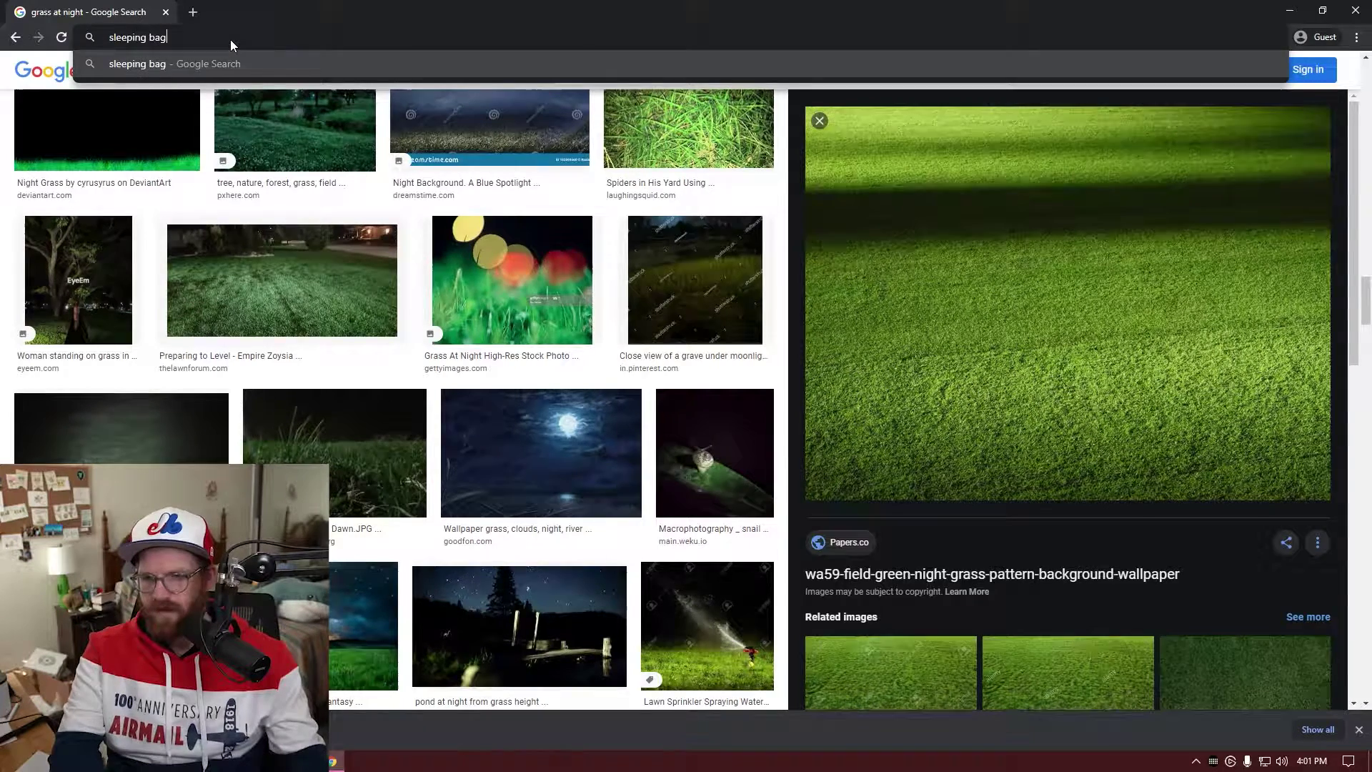
pyautogui.press('Return')
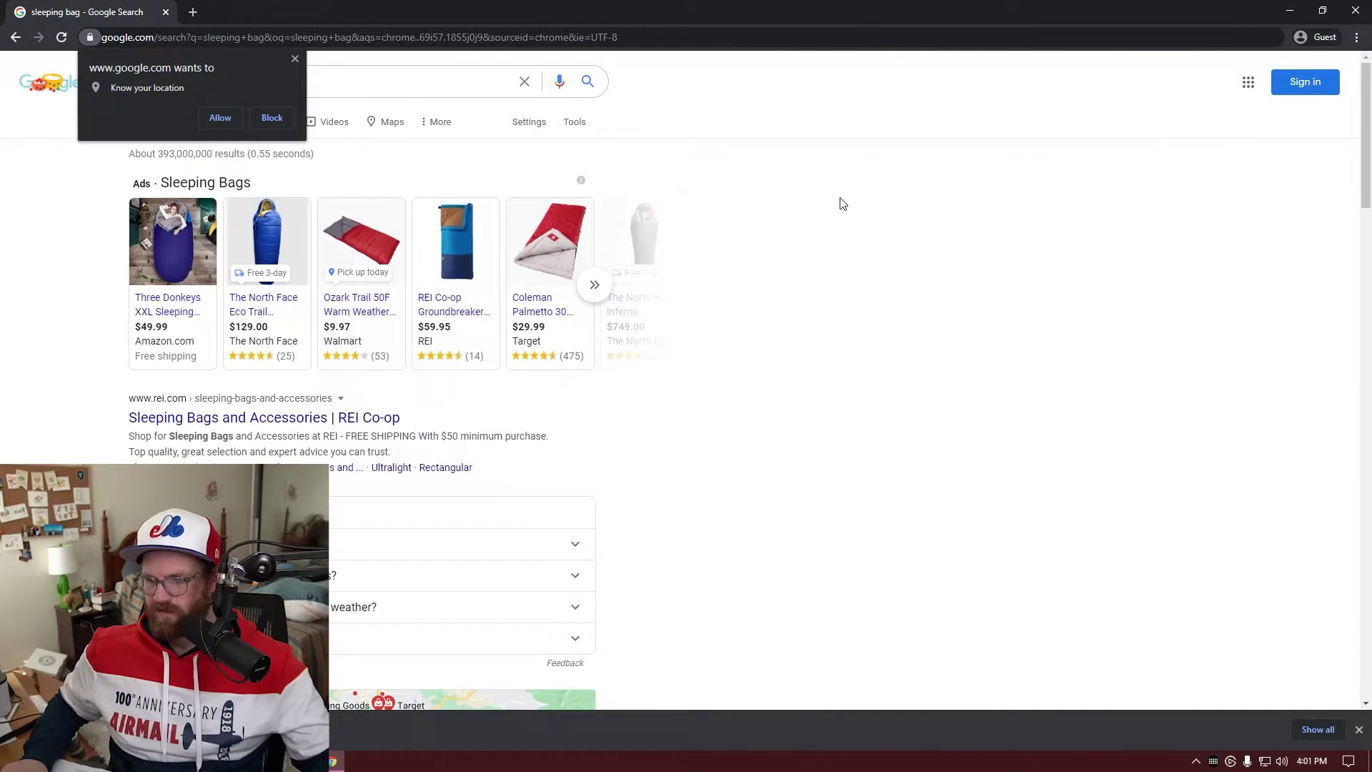
pyautogui.click(295, 59)
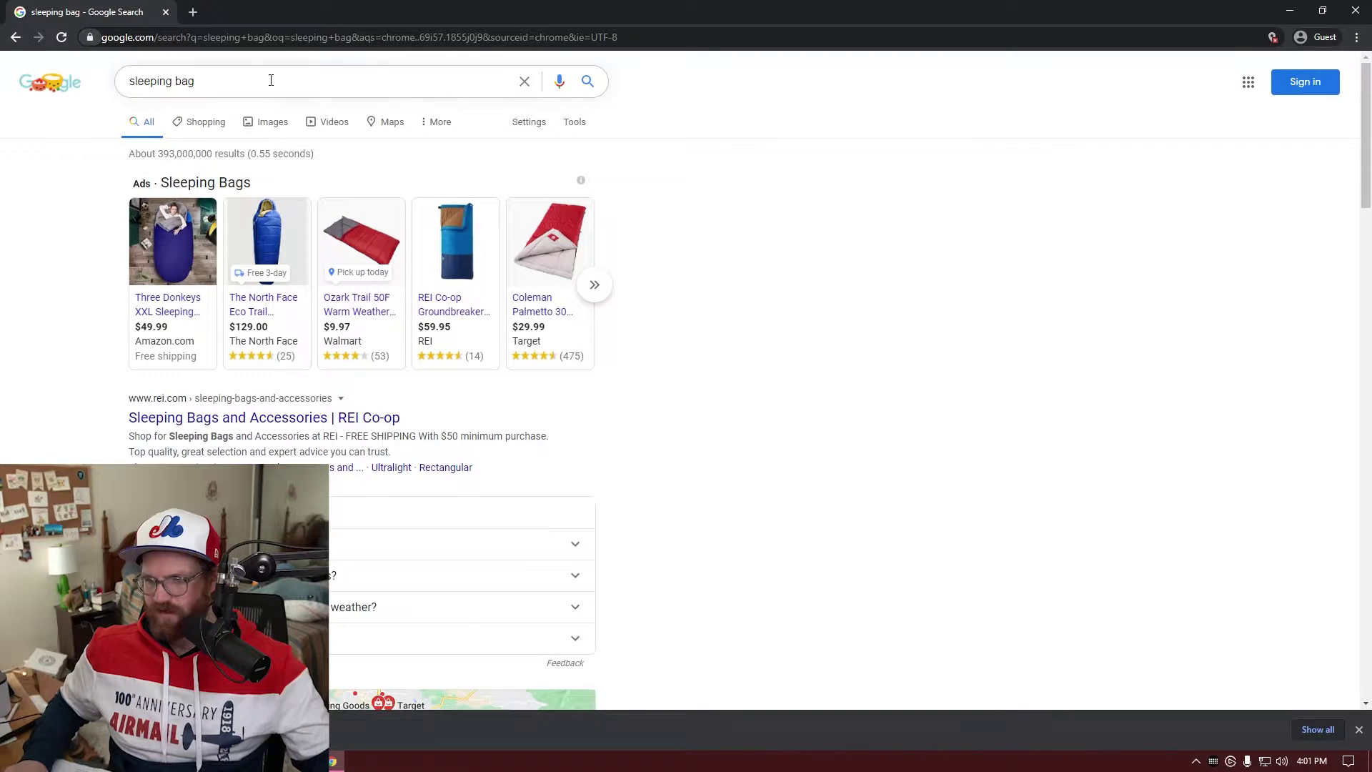
pyautogui.click(250, 134)
# - Open the L.L.Bean sleeping bag photo full-size and save it to the computer
pyautogui.click(898, 281)
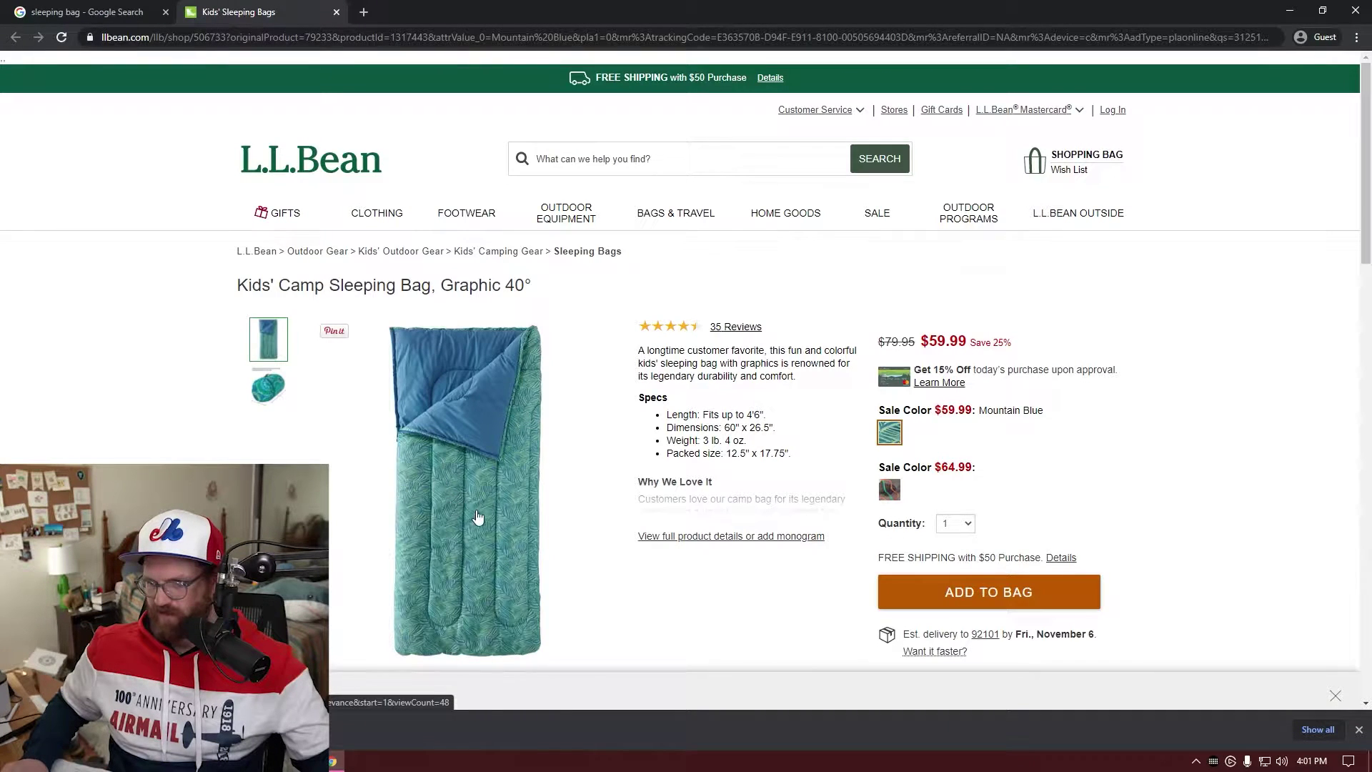
pyautogui.rightClick(472, 485)
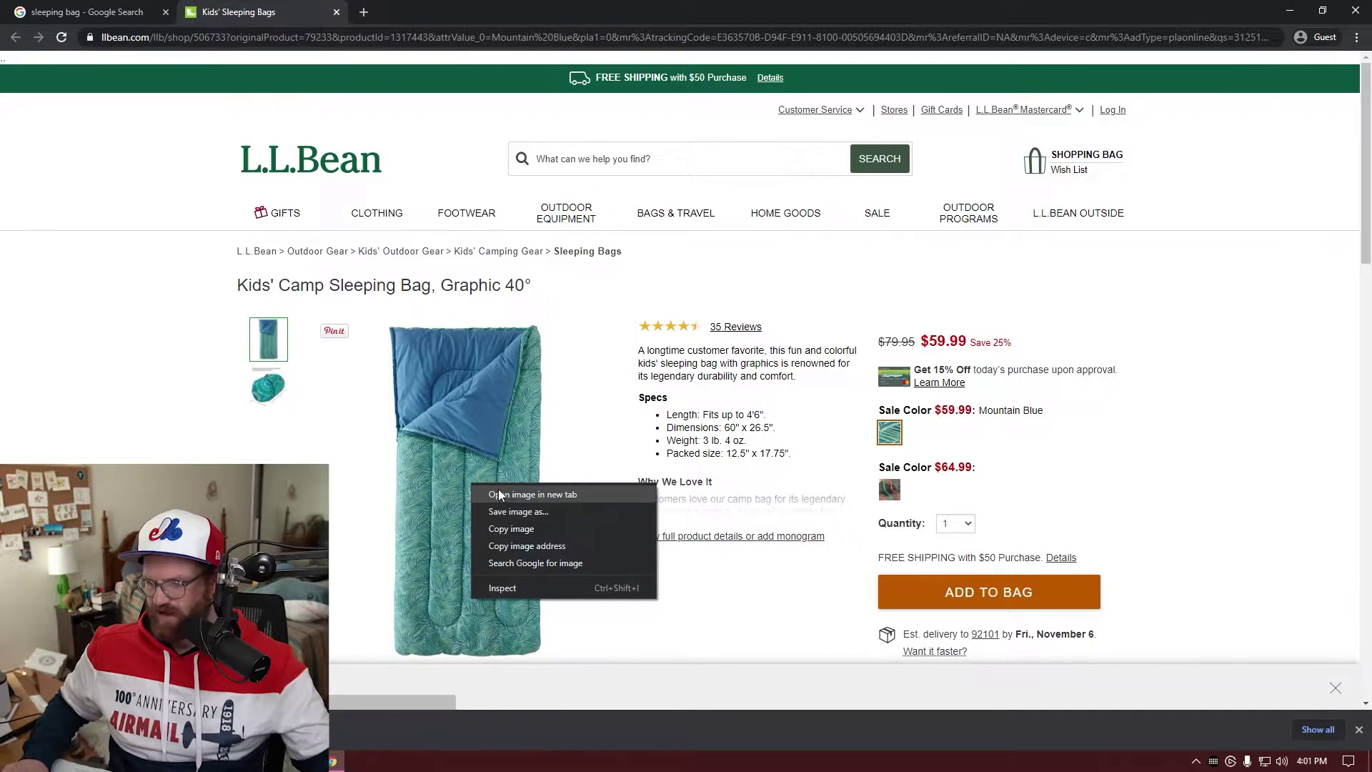
pyautogui.click(499, 492)
pyautogui.click(421, 14)
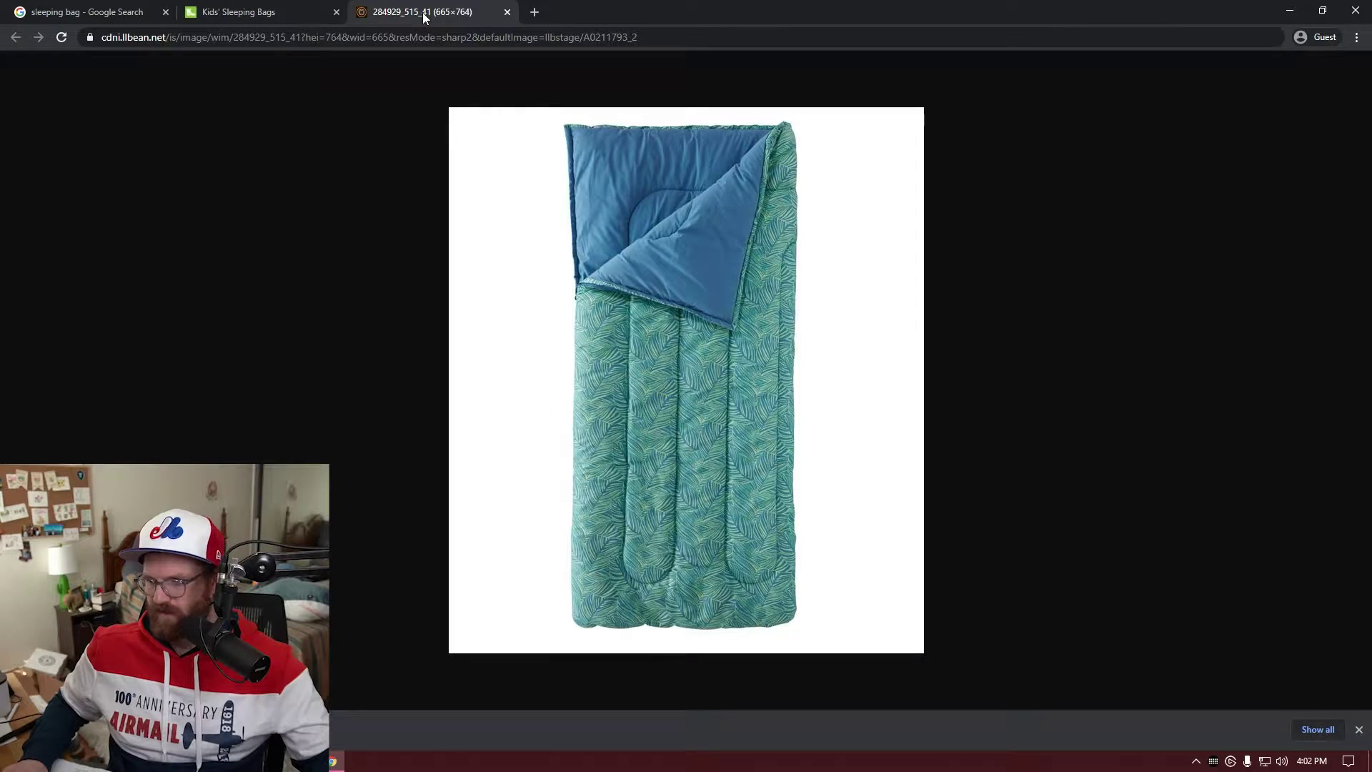
pyautogui.rightClick(701, 363)
pyautogui.click(745, 393)
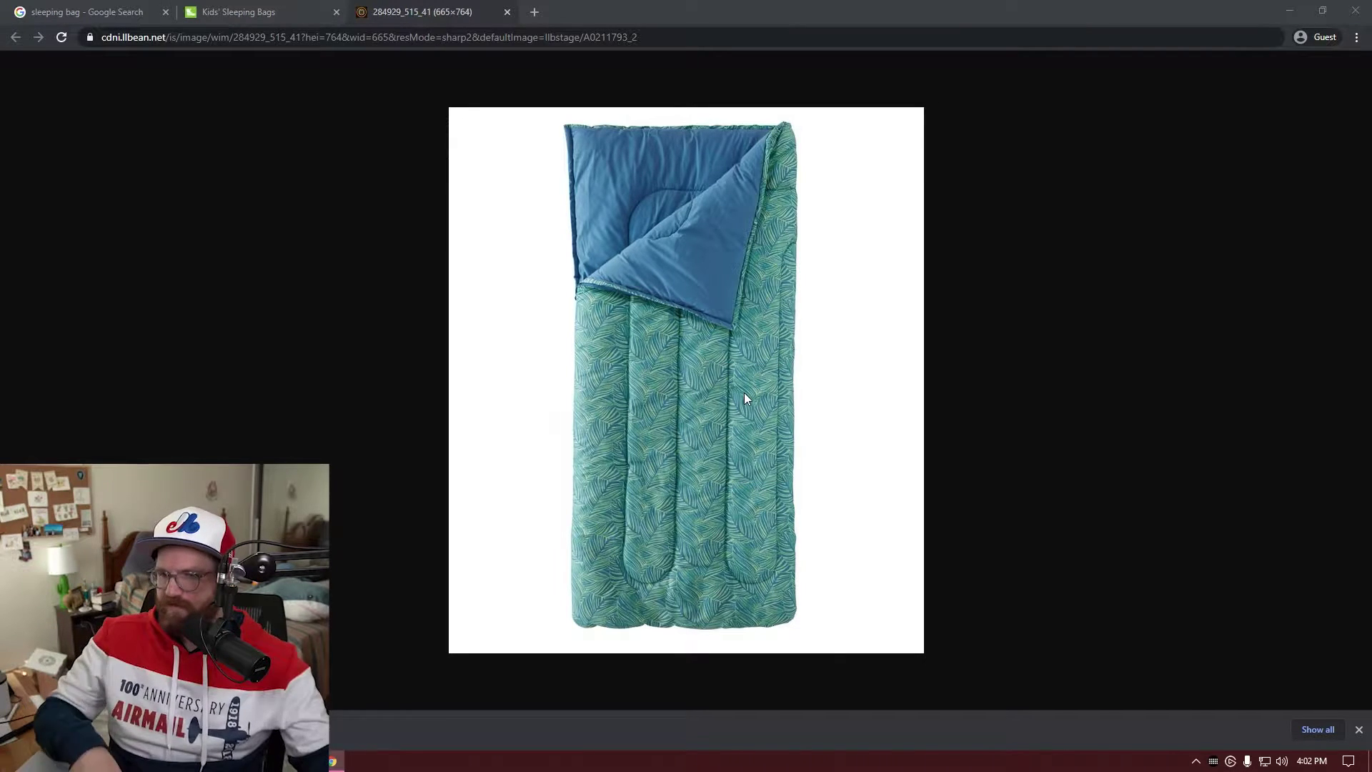
# - Place the sleeping bag image in Photoshop, rotate it diagonally and erase its white background
pyautogui.moveTo(300, 759)
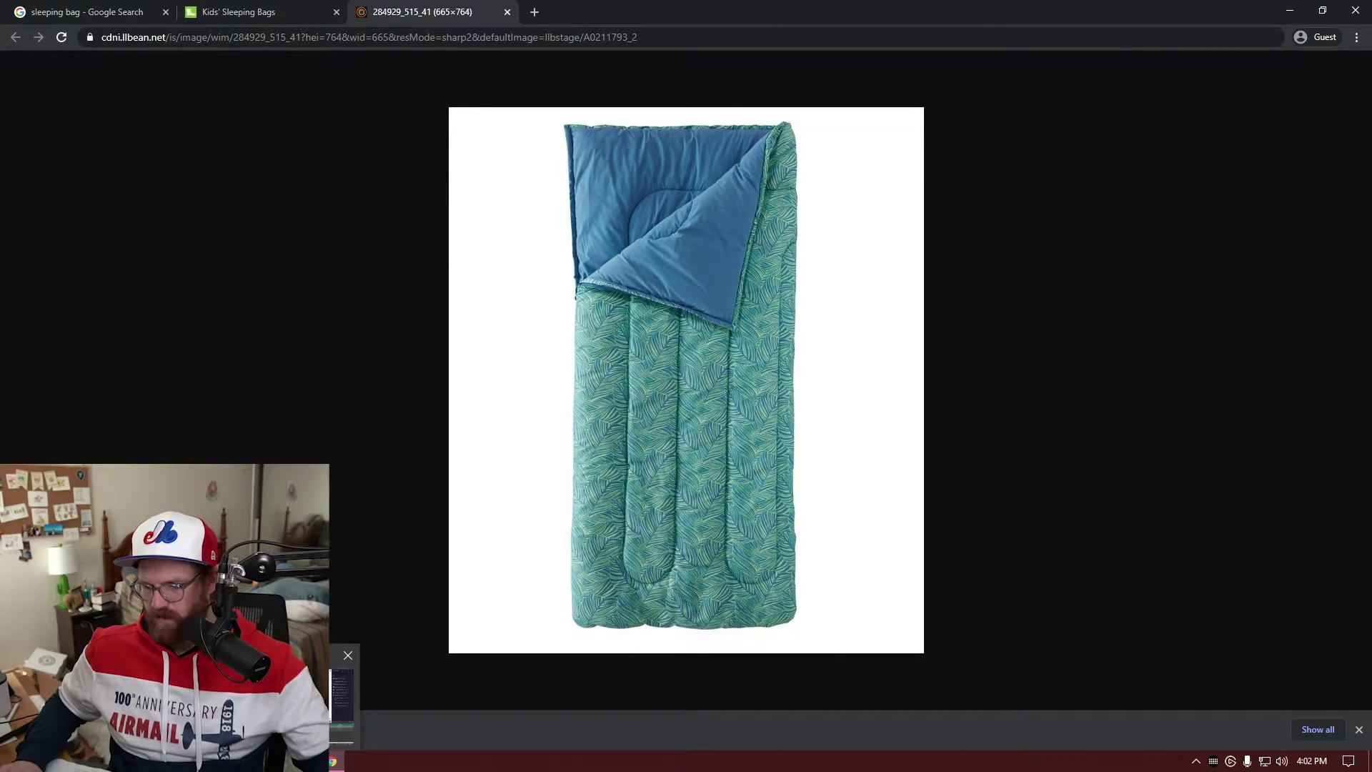
pyautogui.click(315, 693)
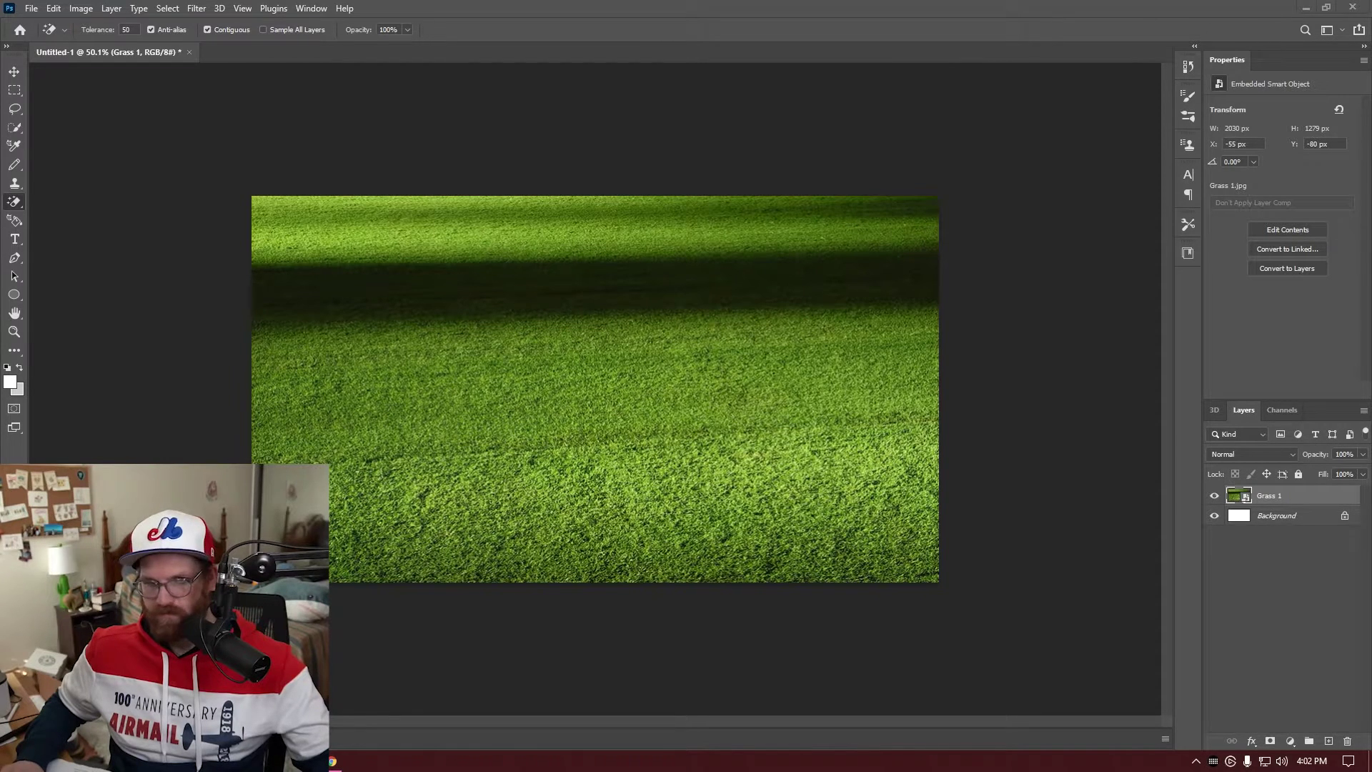
pyautogui.moveTo(104, 275); pyautogui.dragTo(444, 325)
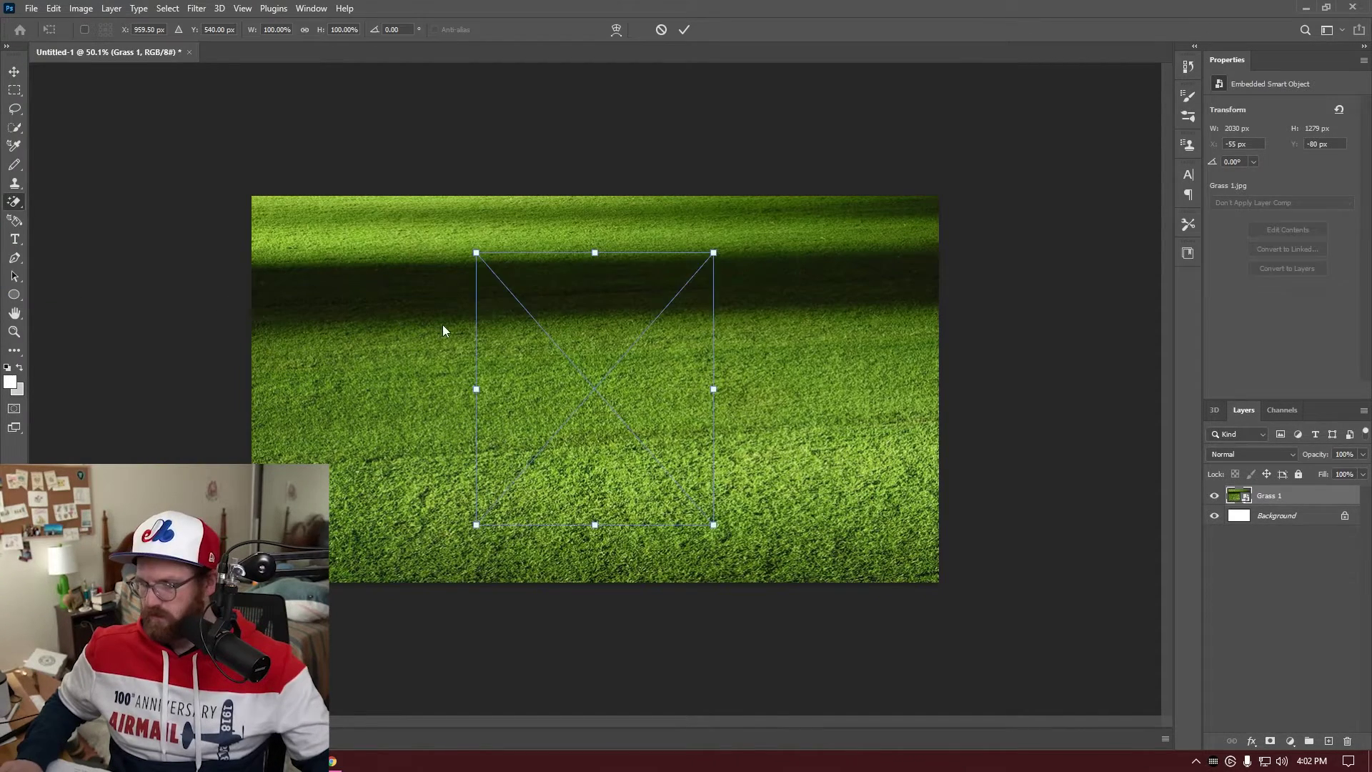
pyautogui.moveTo(481, 238); pyautogui.dragTo(364, 315)
pyautogui.press('Return')
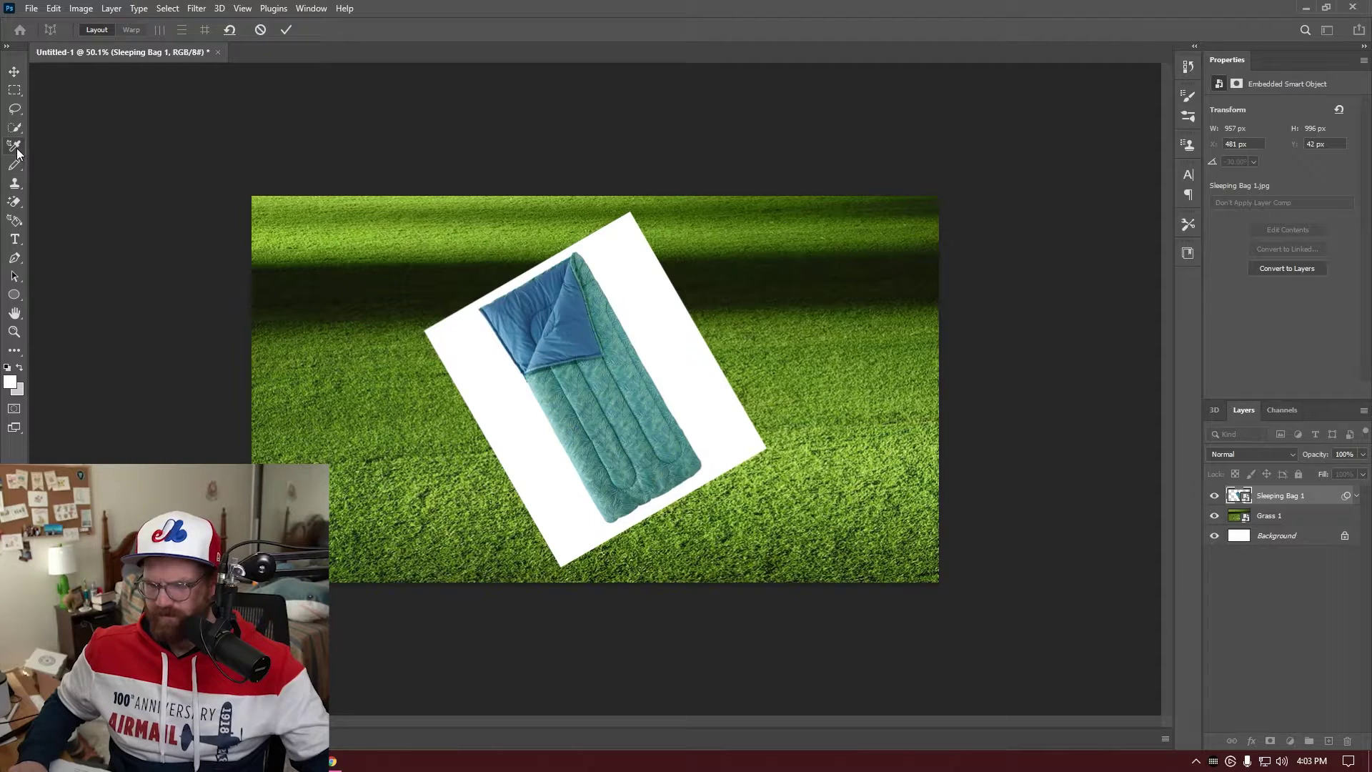
pyautogui.click(14, 201)
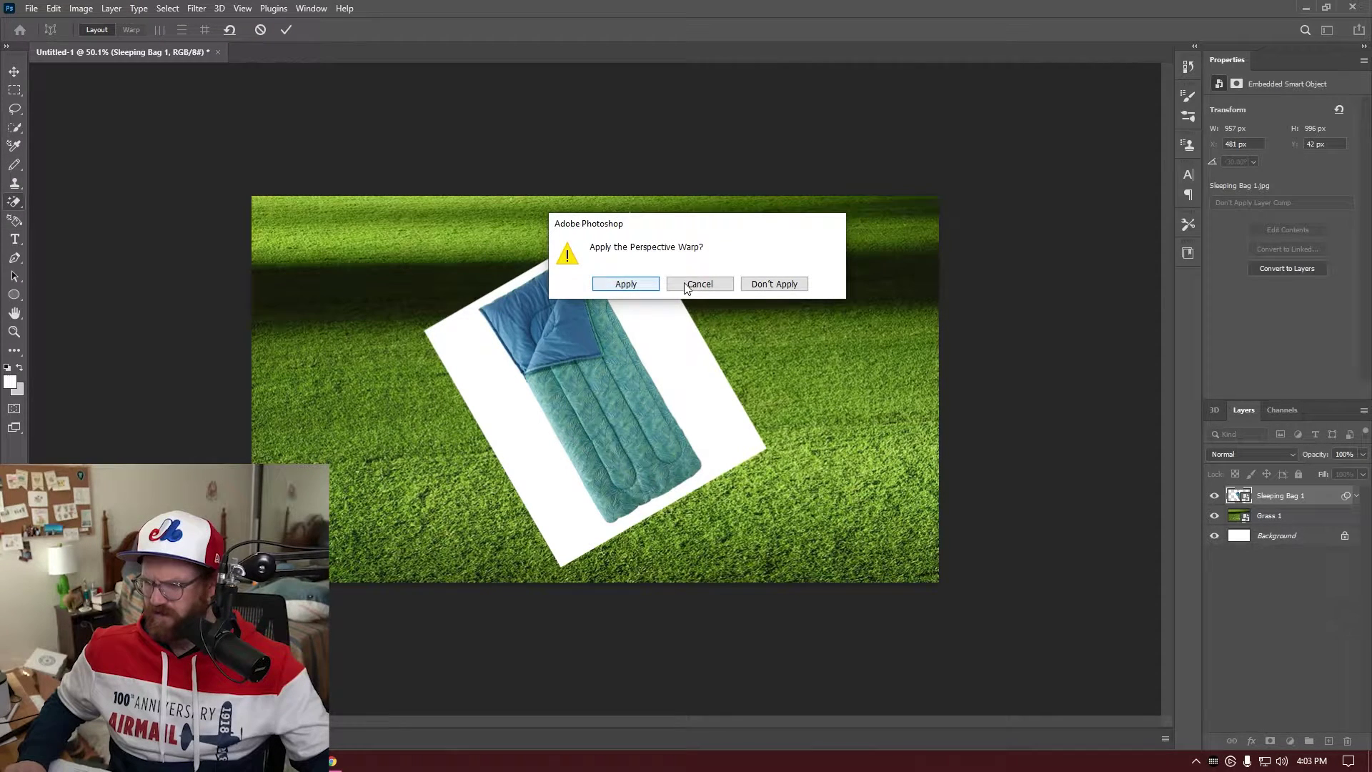
pyautogui.press('Return')
pyautogui.click(505, 386)
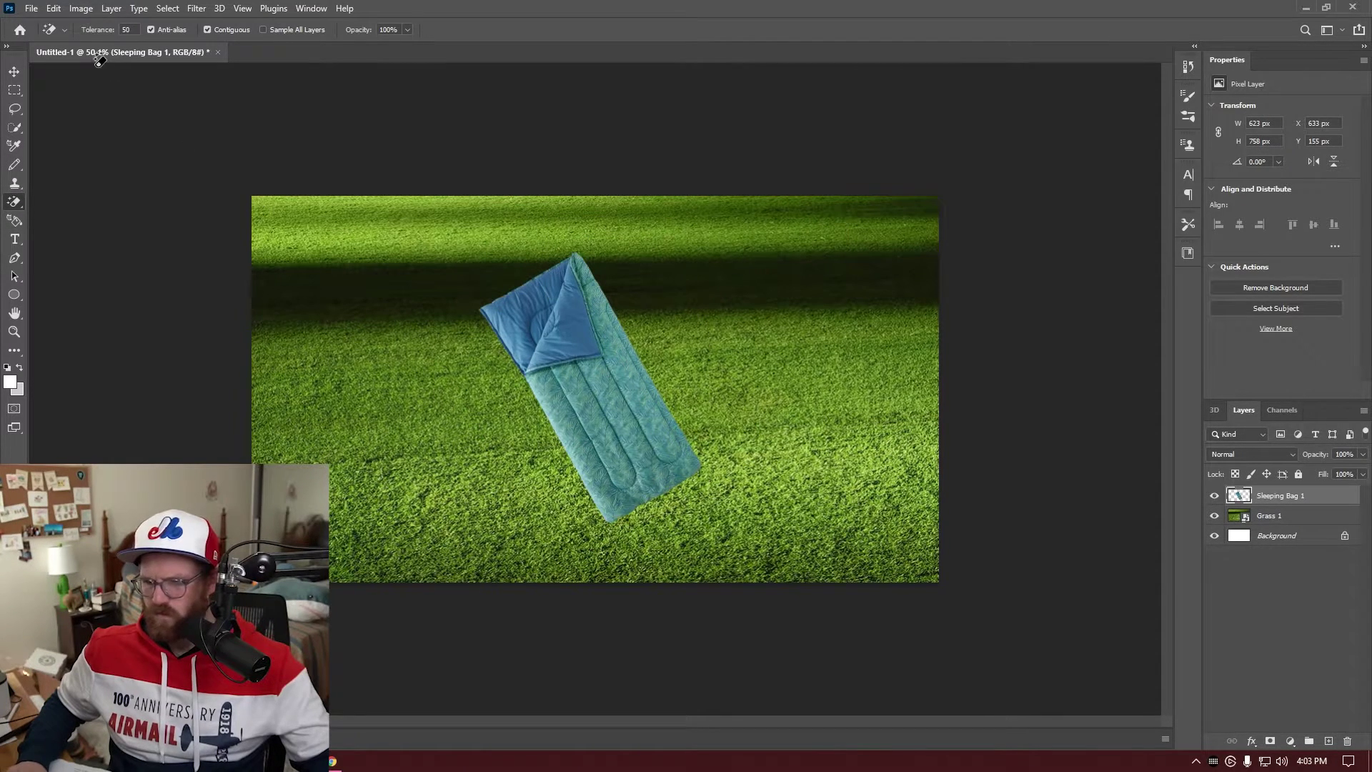
# - Perspective Warp the sleeping bag so it lies flat on the grass
pyautogui.click(66, 28)
pyautogui.click(53, 8)
pyautogui.click(54, 8)
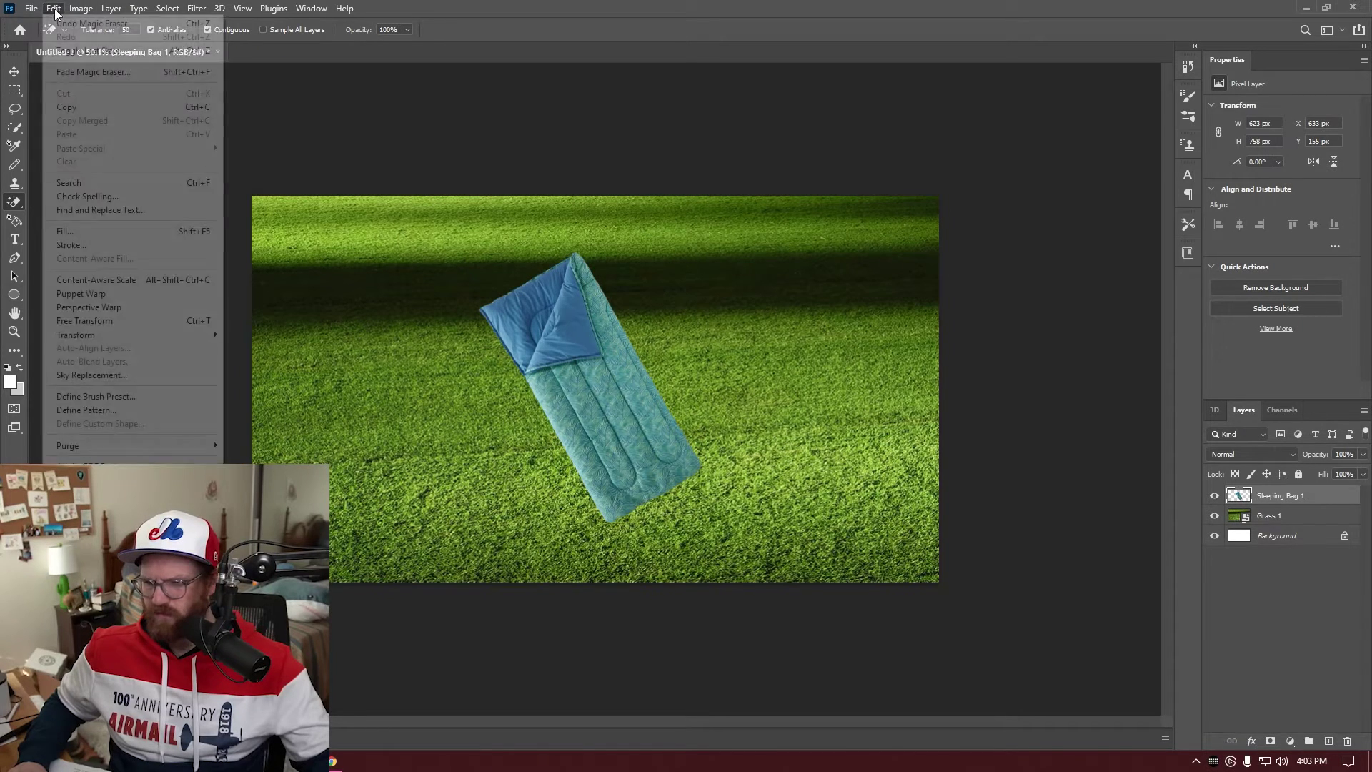
pyautogui.click(128, 309)
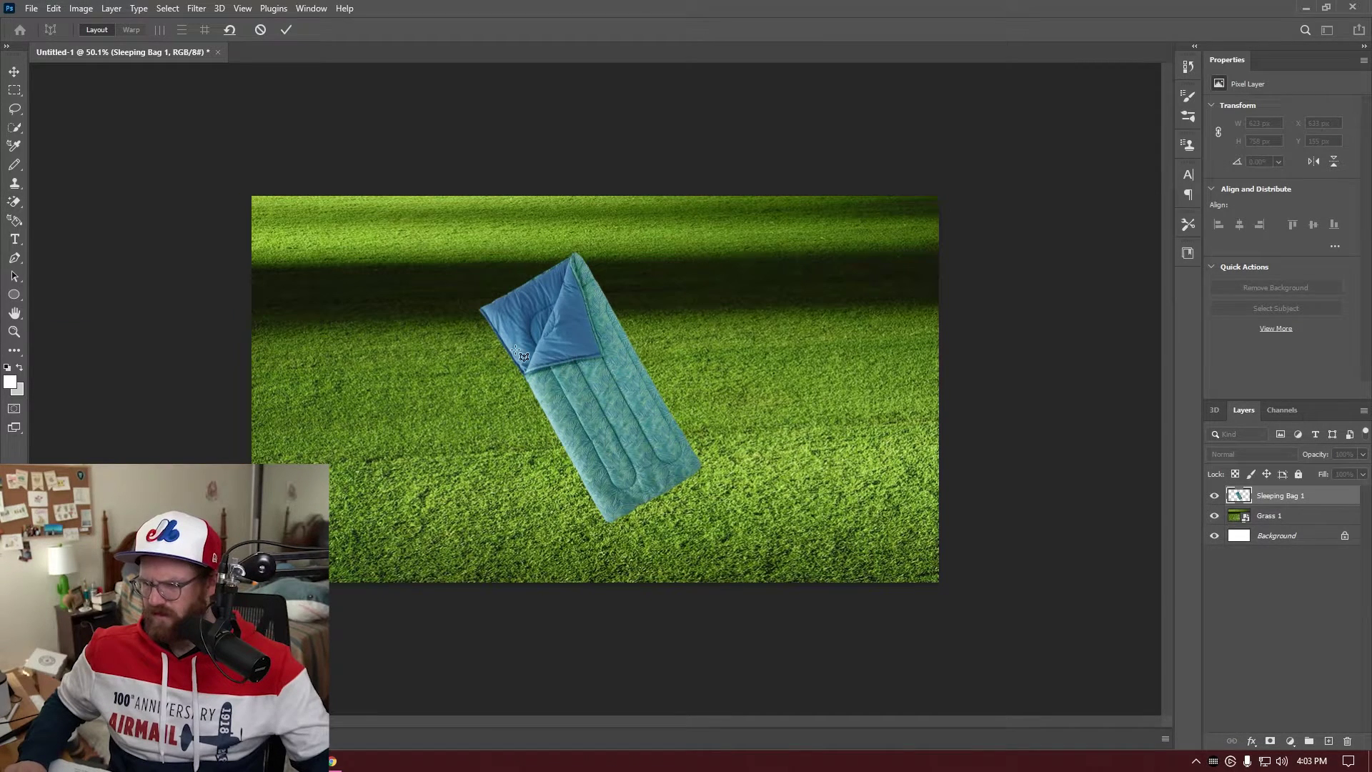
pyautogui.click(481, 308)
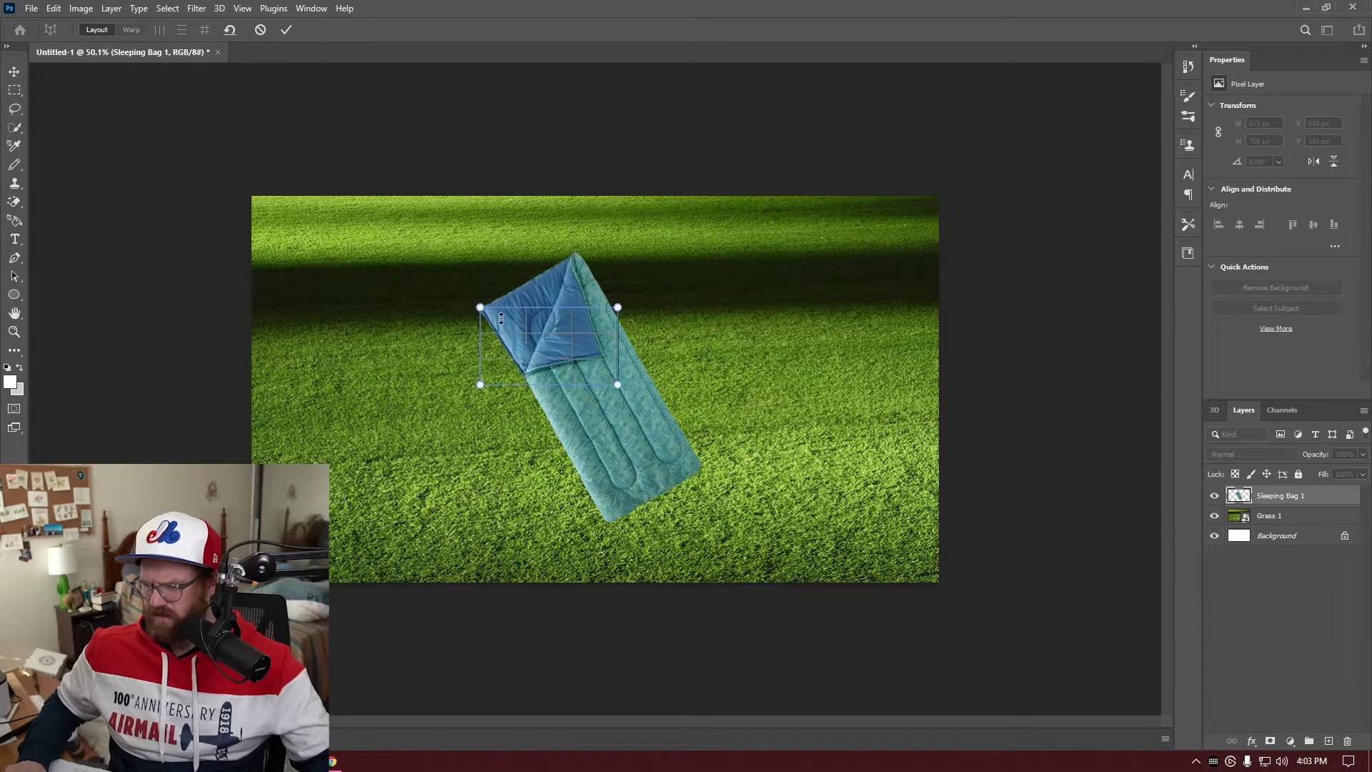
pyautogui.moveTo(618, 384); pyautogui.dragTo(705, 471)
pyautogui.moveTo(617, 307); pyautogui.dragTo(578, 253)
pyautogui.moveTo(480, 384); pyautogui.dragTo(608, 526)
pyautogui.press('w')
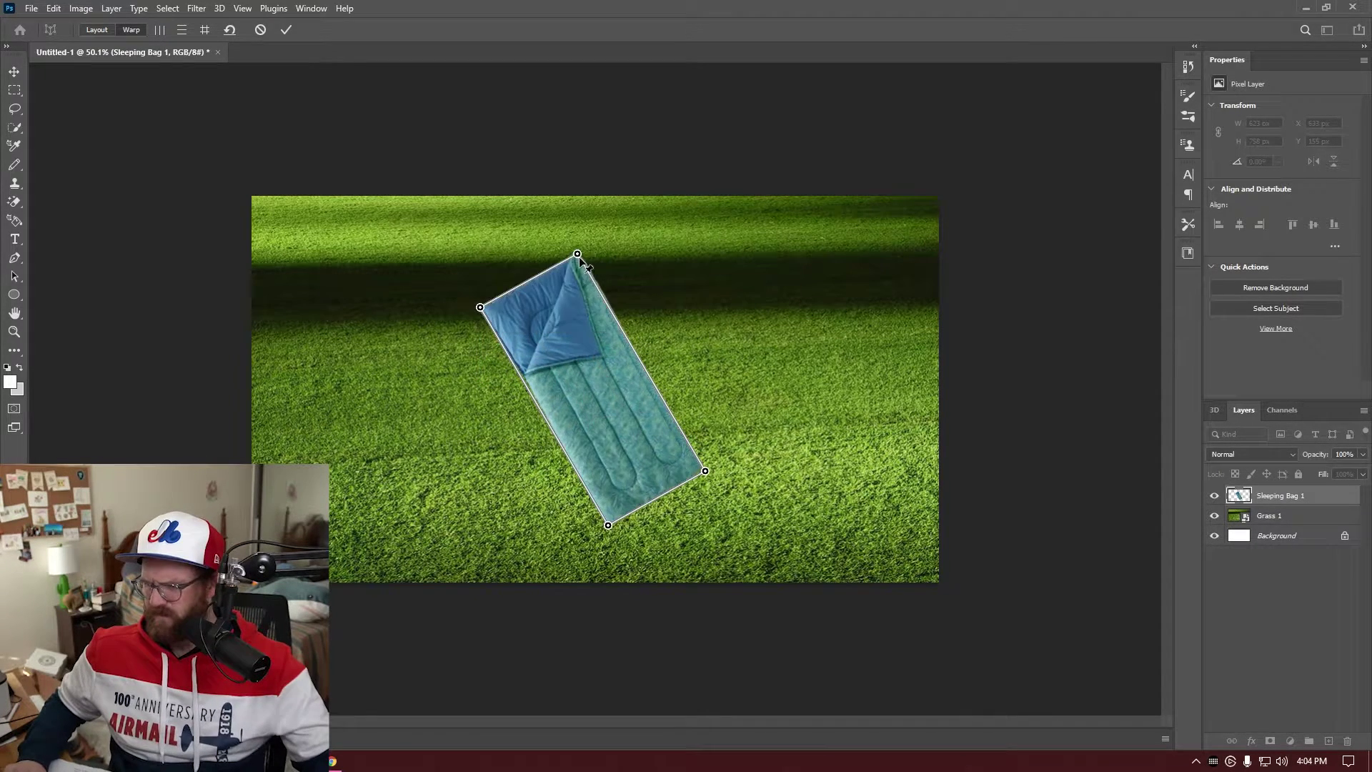
pyautogui.moveTo(578, 254); pyautogui.dragTo(569, 278)
pyautogui.moveTo(705, 471); pyautogui.dragTo(712, 457)
pyautogui.moveTo(608, 525); pyautogui.dragTo(632, 500)
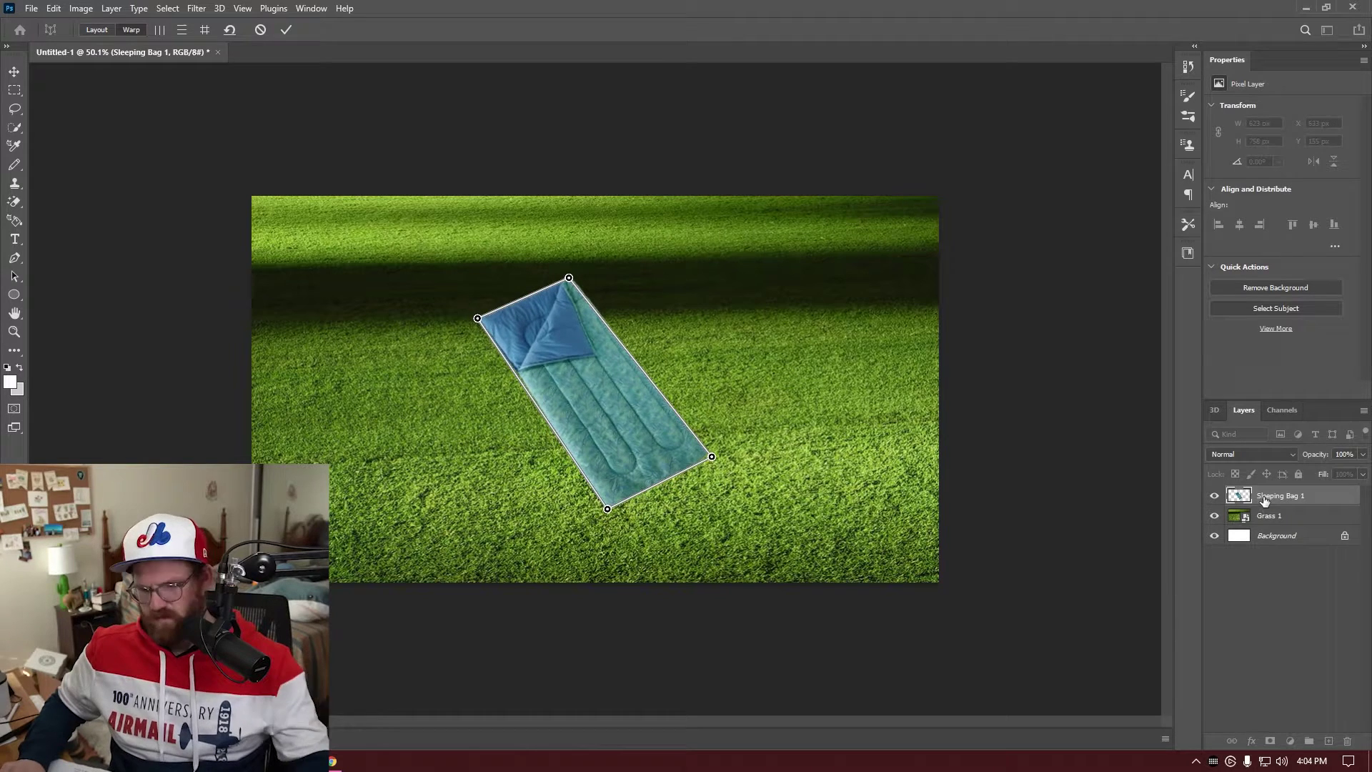
pyautogui.press('Return')
# - Transform the sleeping bag to shift it left of centre and down
pyautogui.press('e')
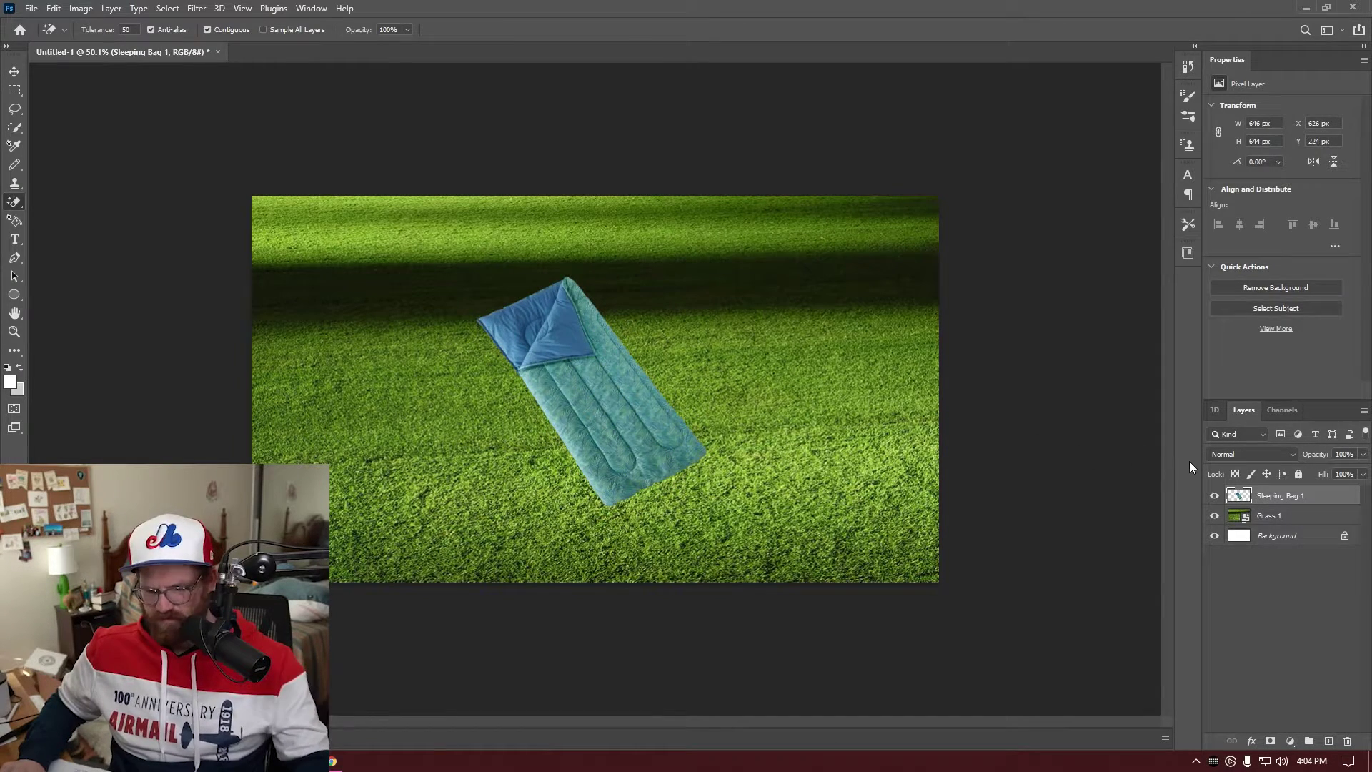
pyautogui.hotkey('ctrl', 't')
pyautogui.moveTo(628, 376); pyautogui.dragTo(493, 397)
# - Apply a Drop Shadow layer style to the Sleeping Bag 1 layer
pyautogui.press('Return')
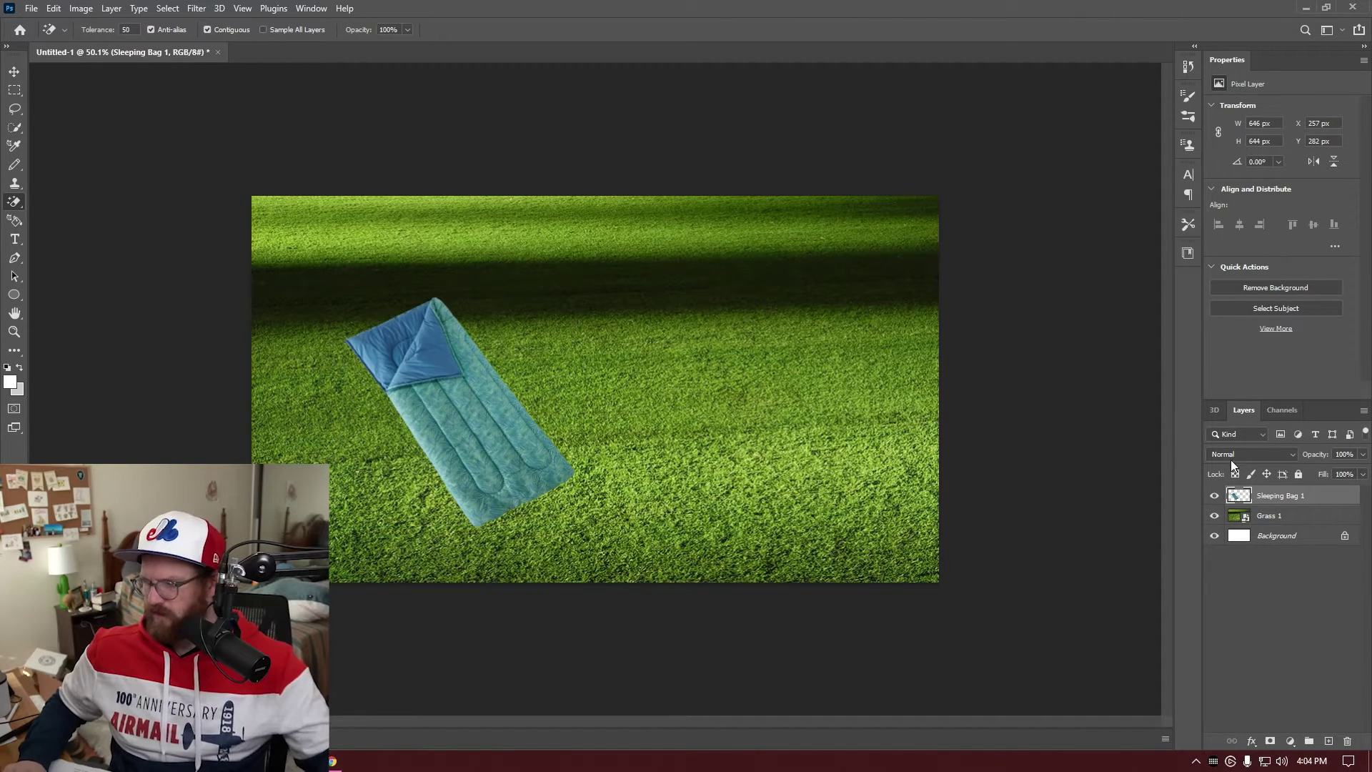
pyautogui.rightClick(1271, 502)
pyautogui.click(1110, 164)
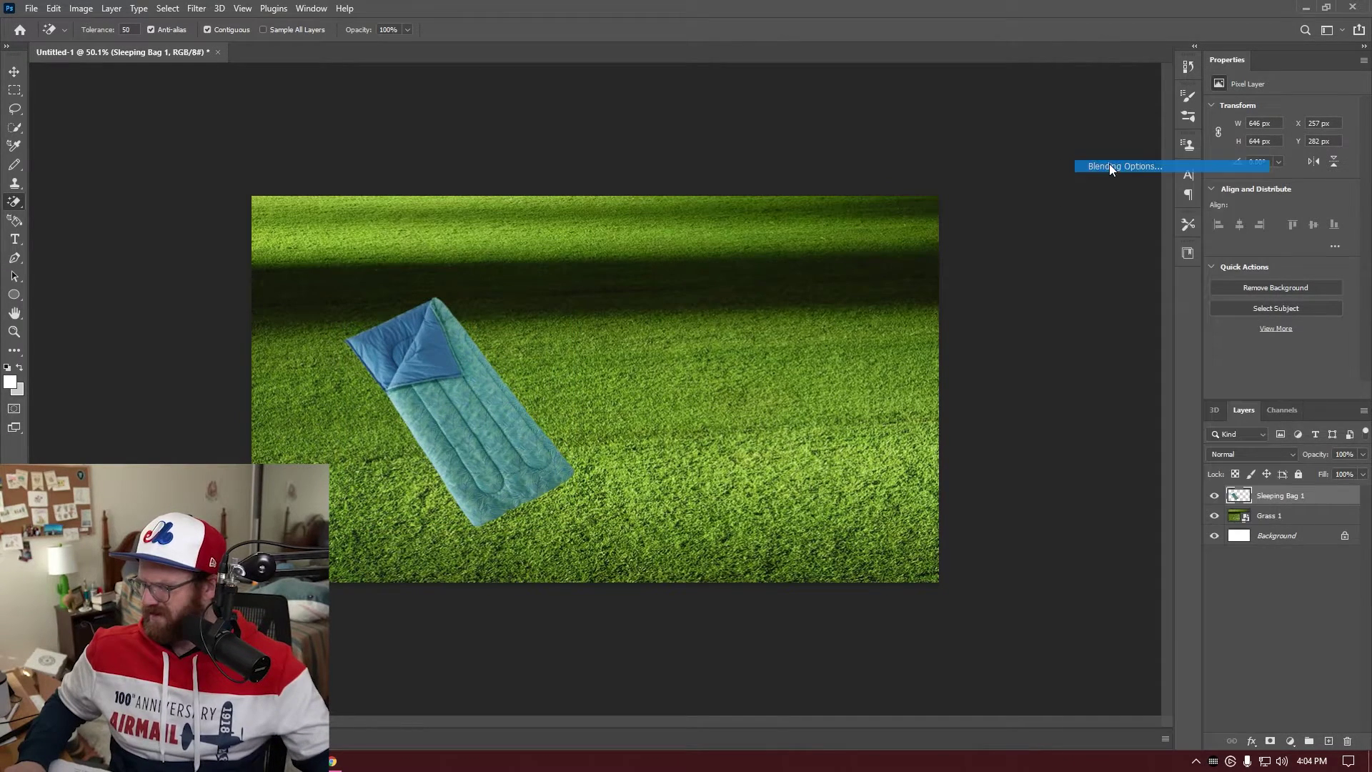
pyautogui.press('h')
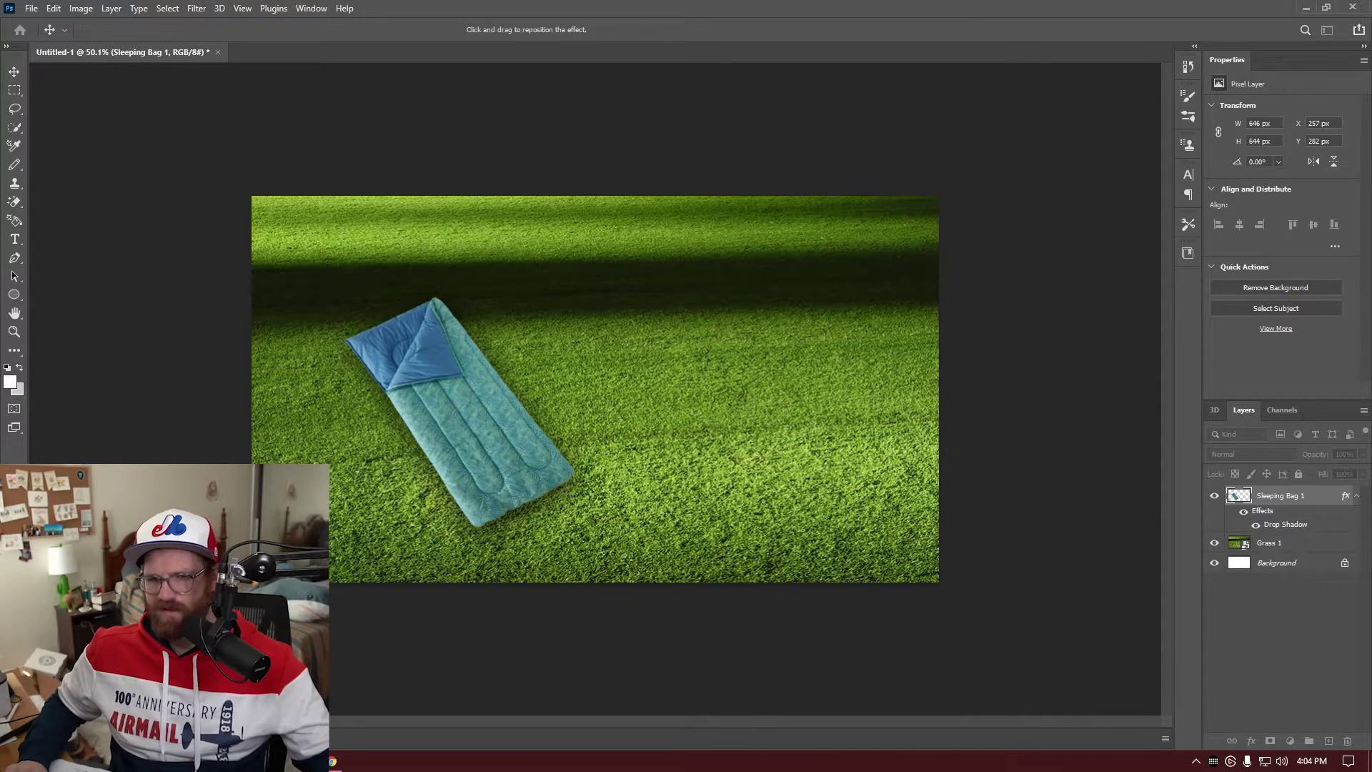
pyautogui.press('Return')
pyautogui.press('e')
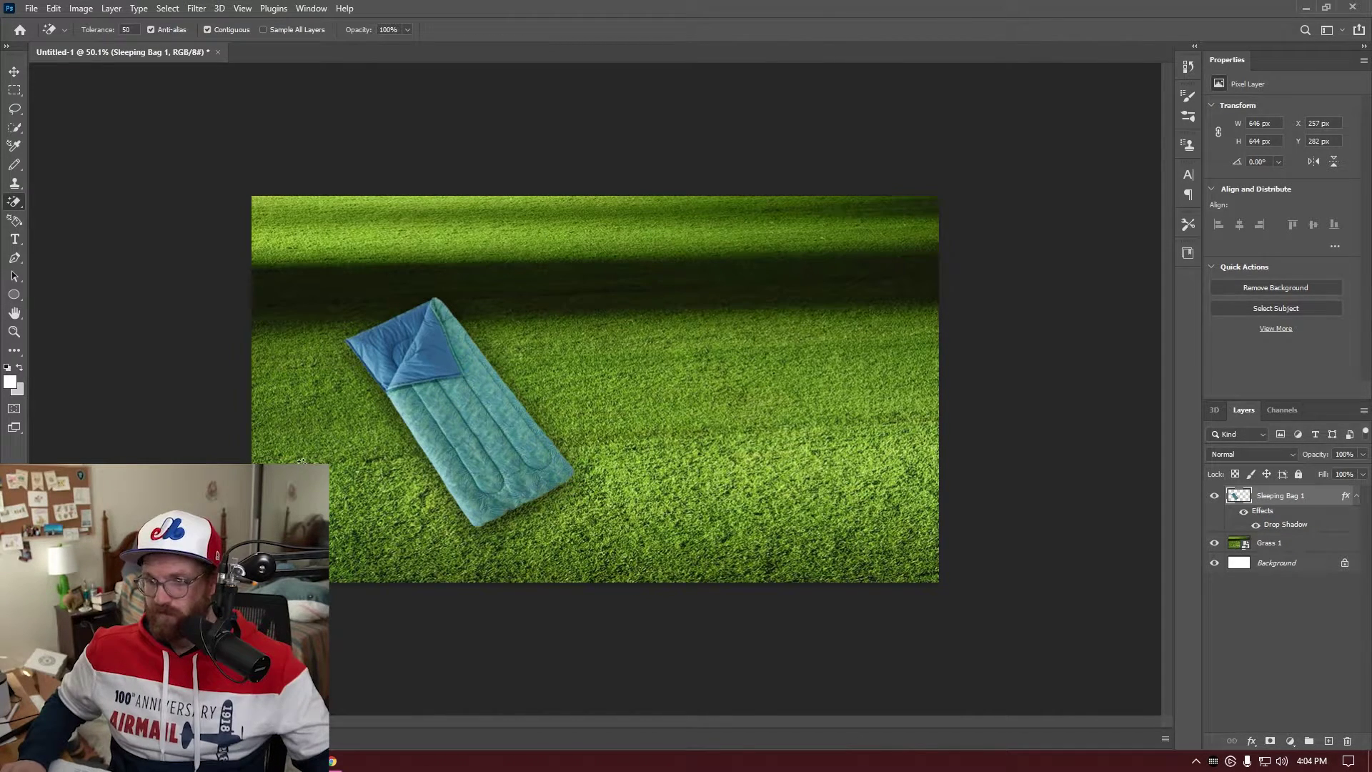
# - Lasso the bag's folded top and copy it onto a new Layer 1 with Ctrl+J
pyautogui.scroll(5, 557, 433)
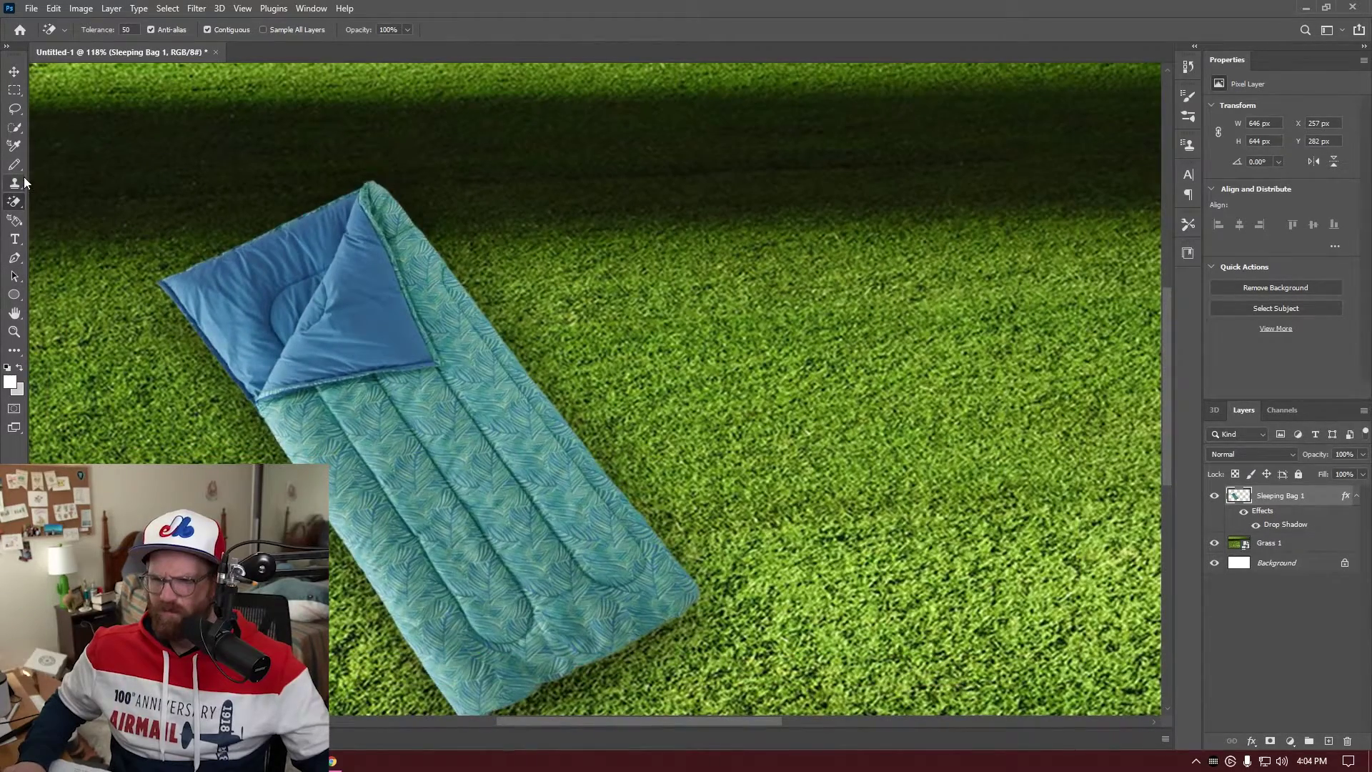
pyautogui.click(15, 109)
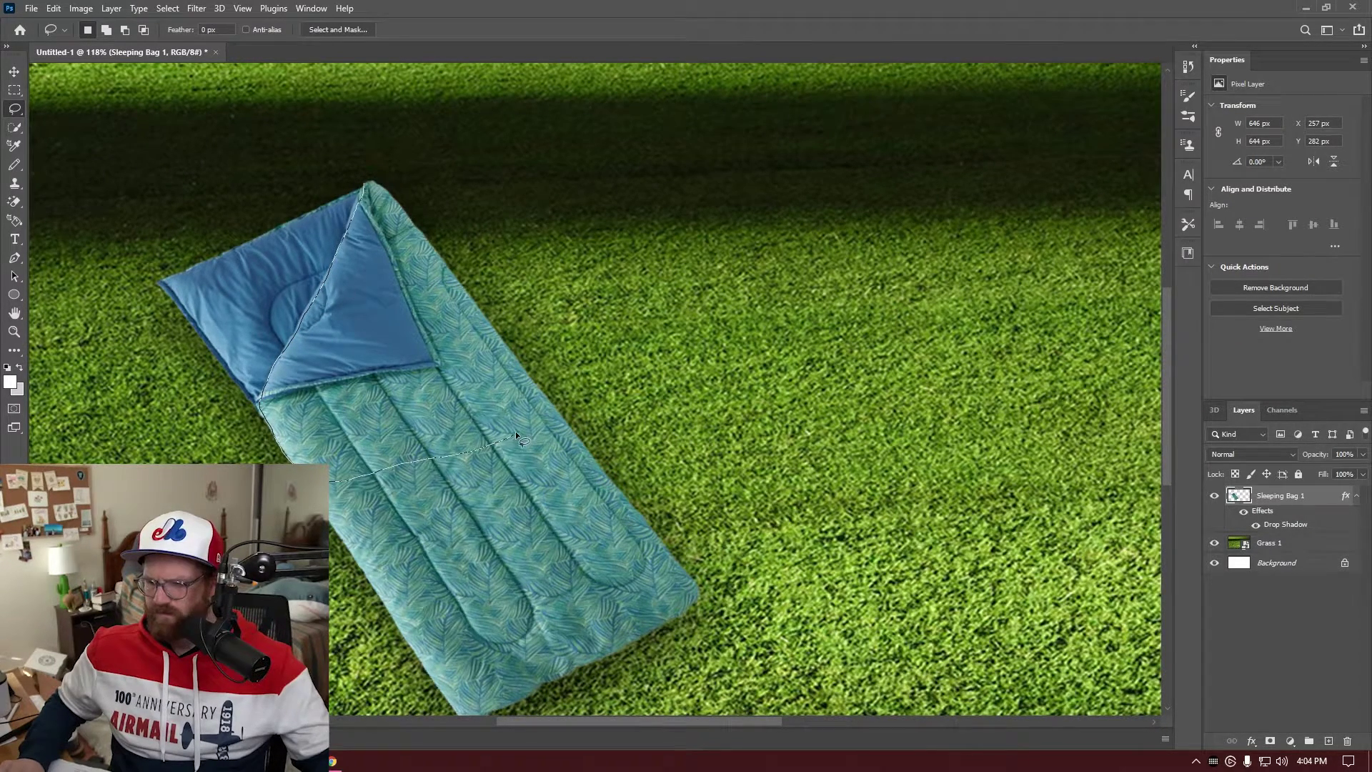
pyautogui.moveTo(531, 385); pyautogui.dragTo(532, 379)
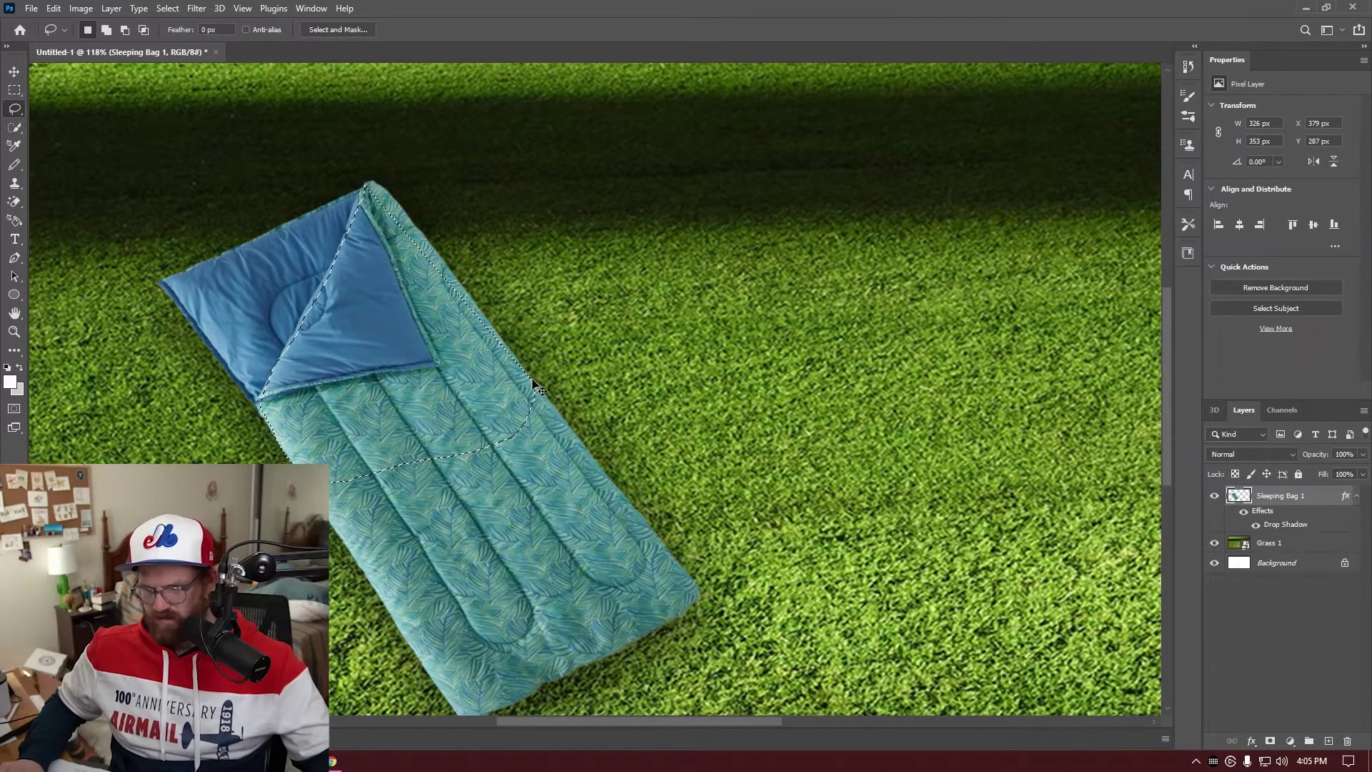
pyautogui.hotkey('ctrl', 'j')
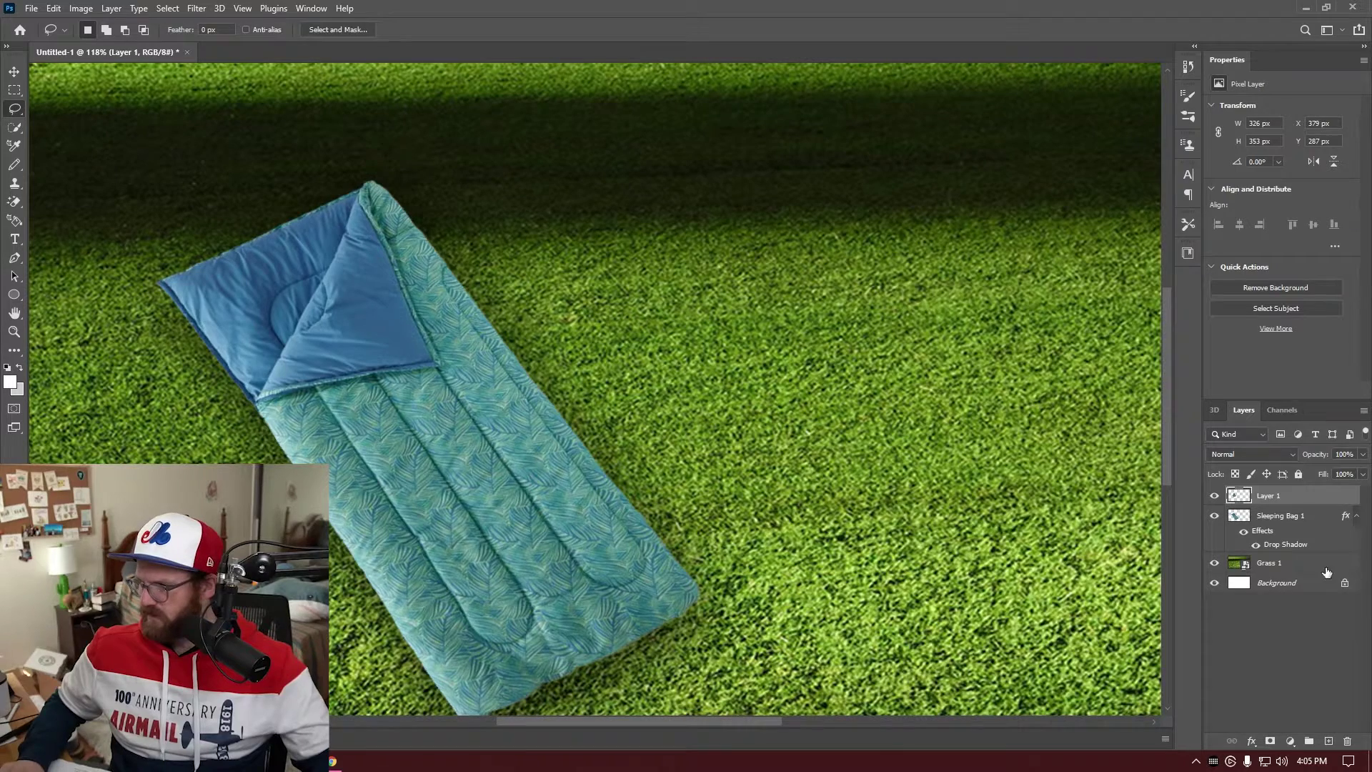
# - Toggle Sleeping Bag 1's visibility repeatedly to compare it with the copied top
pyautogui.click(1215, 515)
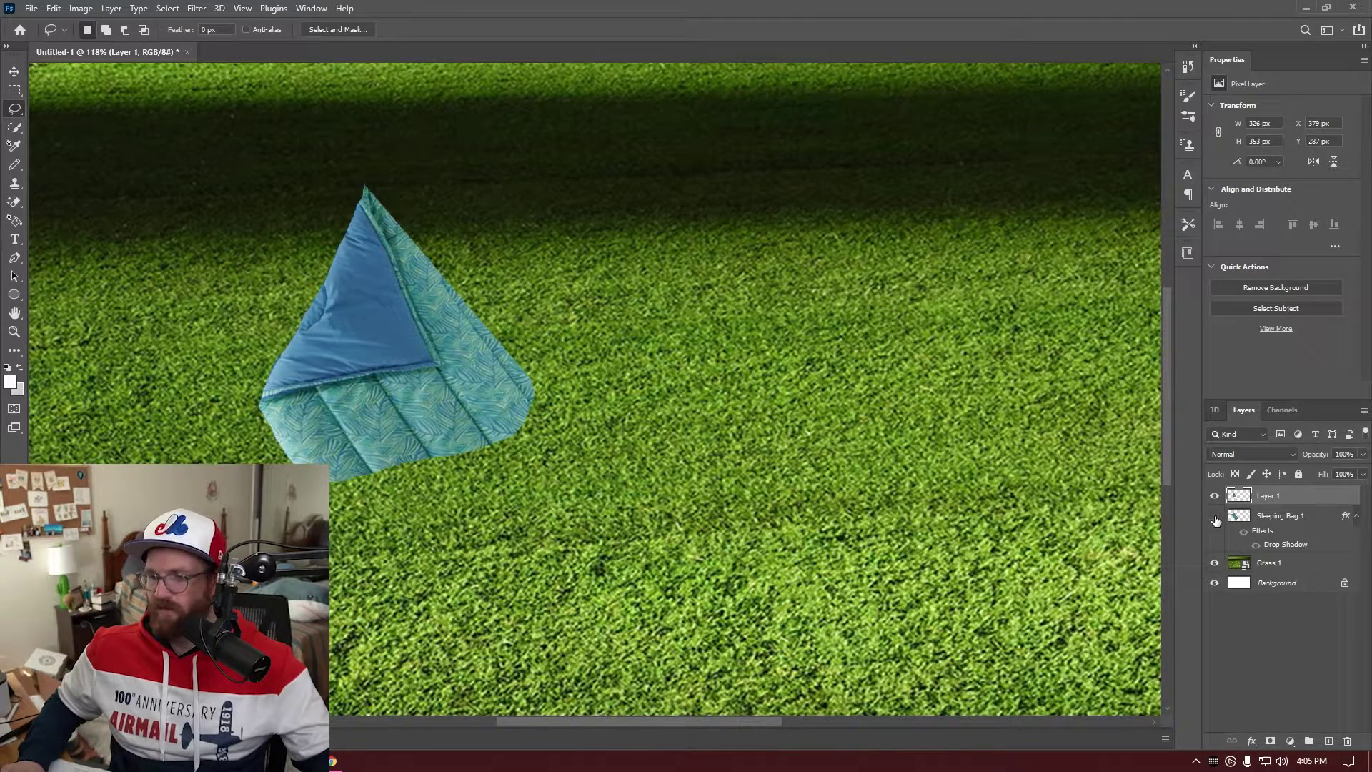
pyautogui.click(1215, 516)
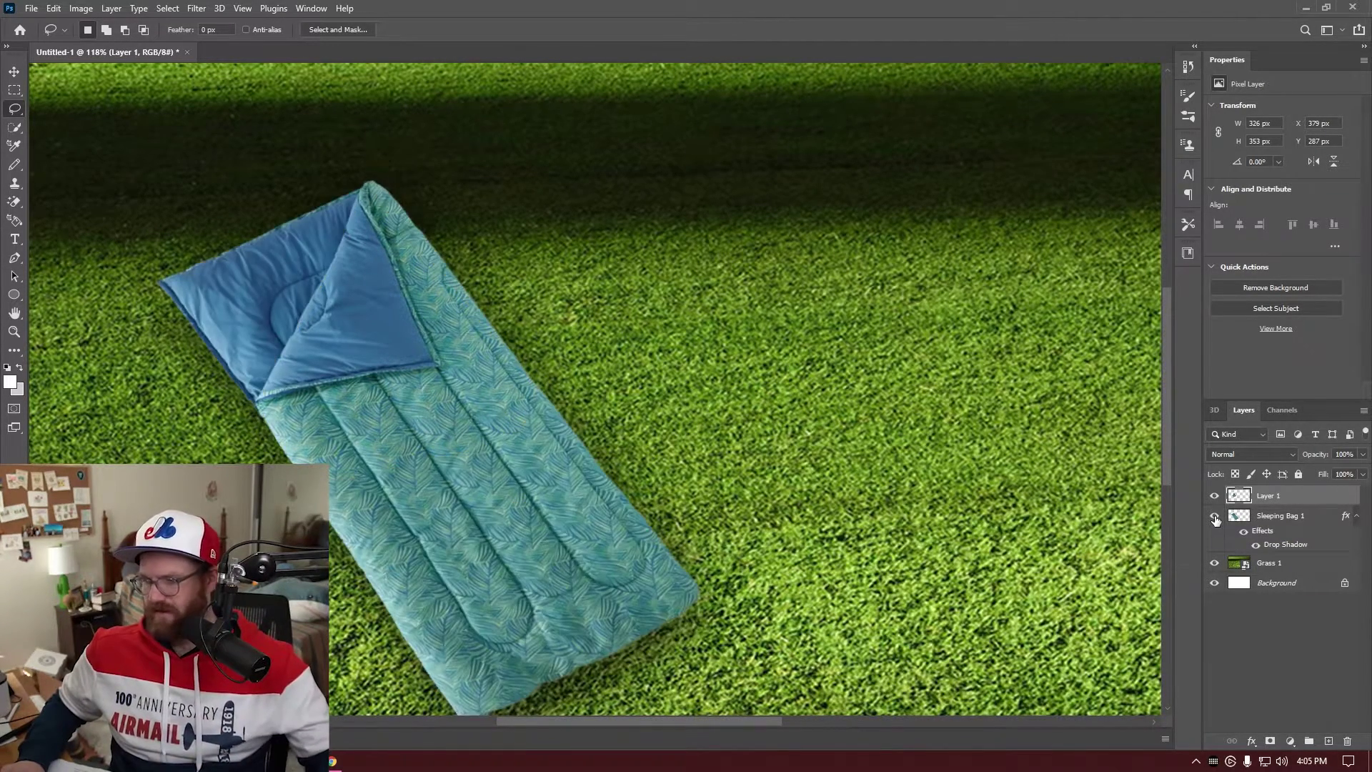
pyautogui.click(1215, 516)
pyautogui.click(1215, 516)
pyautogui.click(1215, 516)
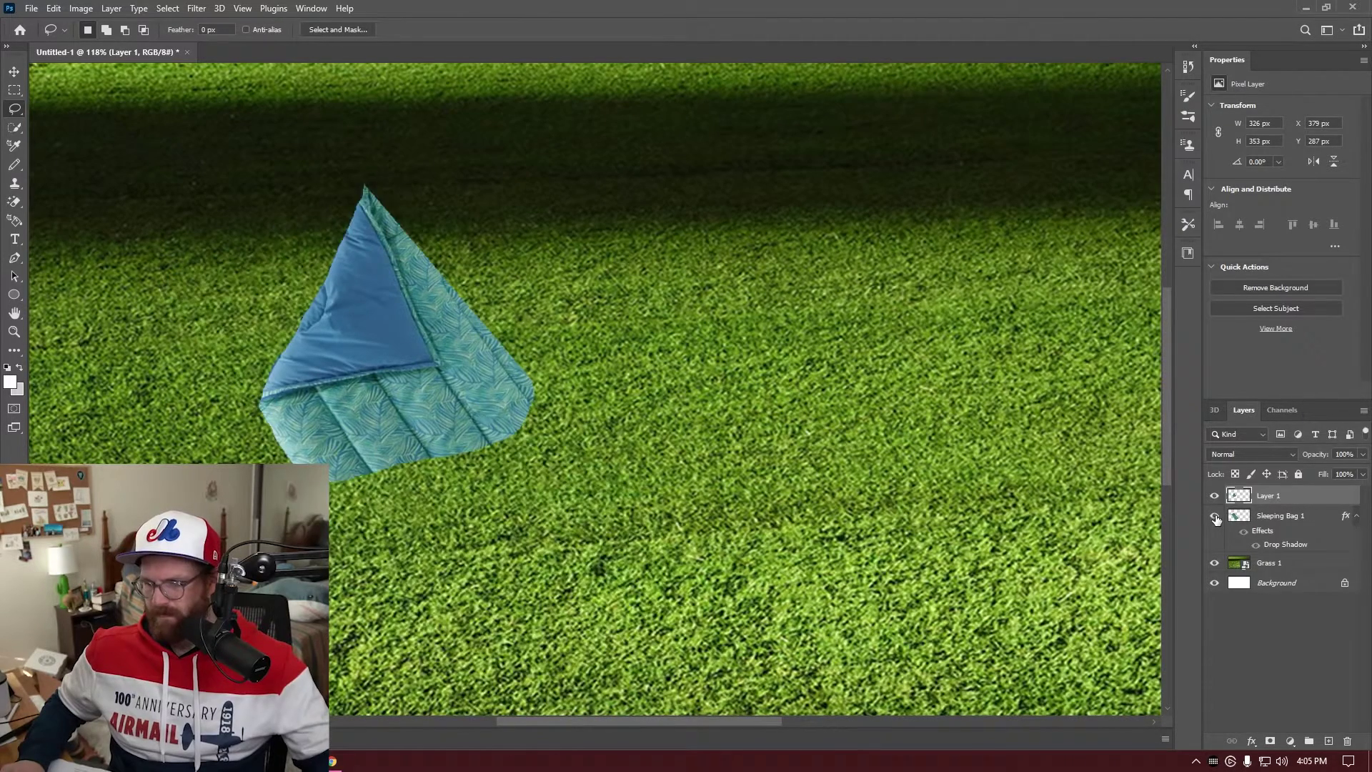
pyautogui.click(1215, 516)
pyautogui.click(1215, 516)
pyautogui.click(1215, 516)
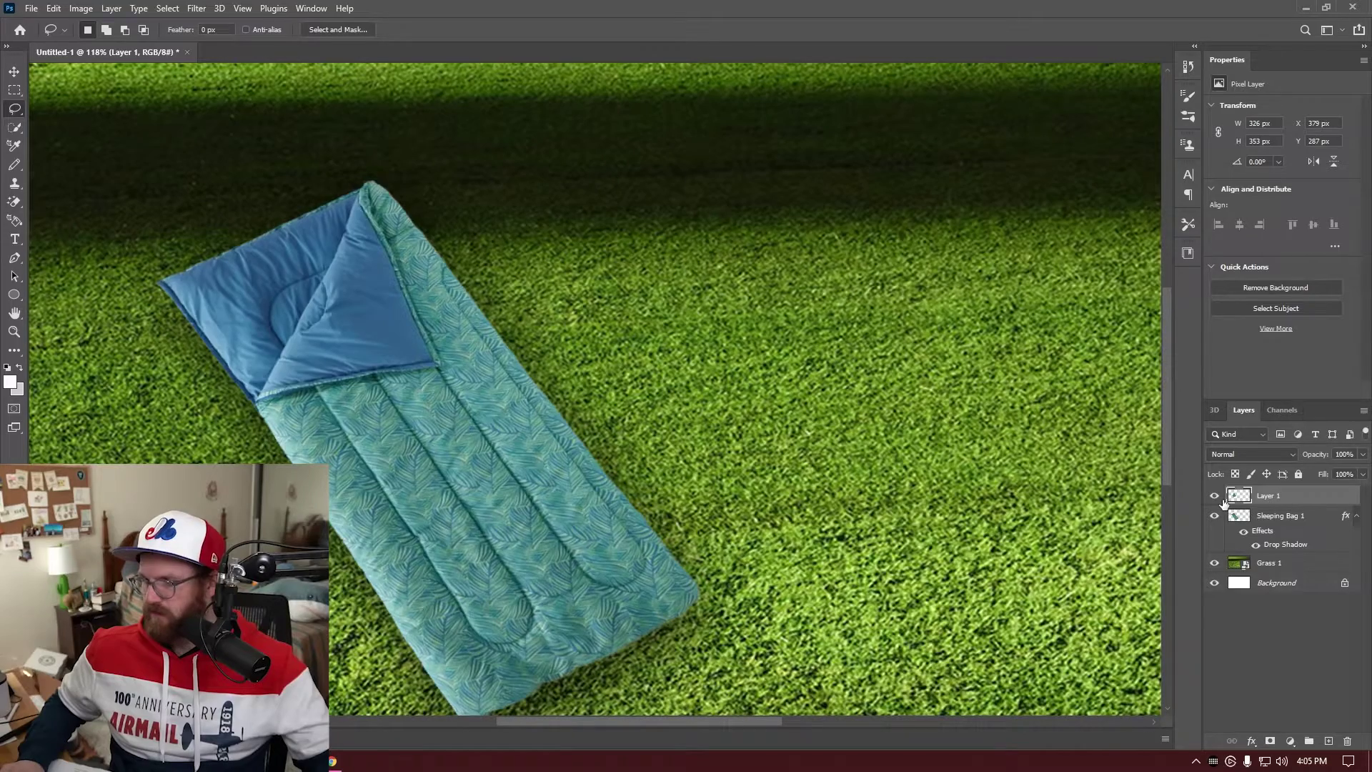
# - Hide Layer 1, leaving the full shadowed sleeping bag visible on the grass
pyautogui.click(1215, 516)
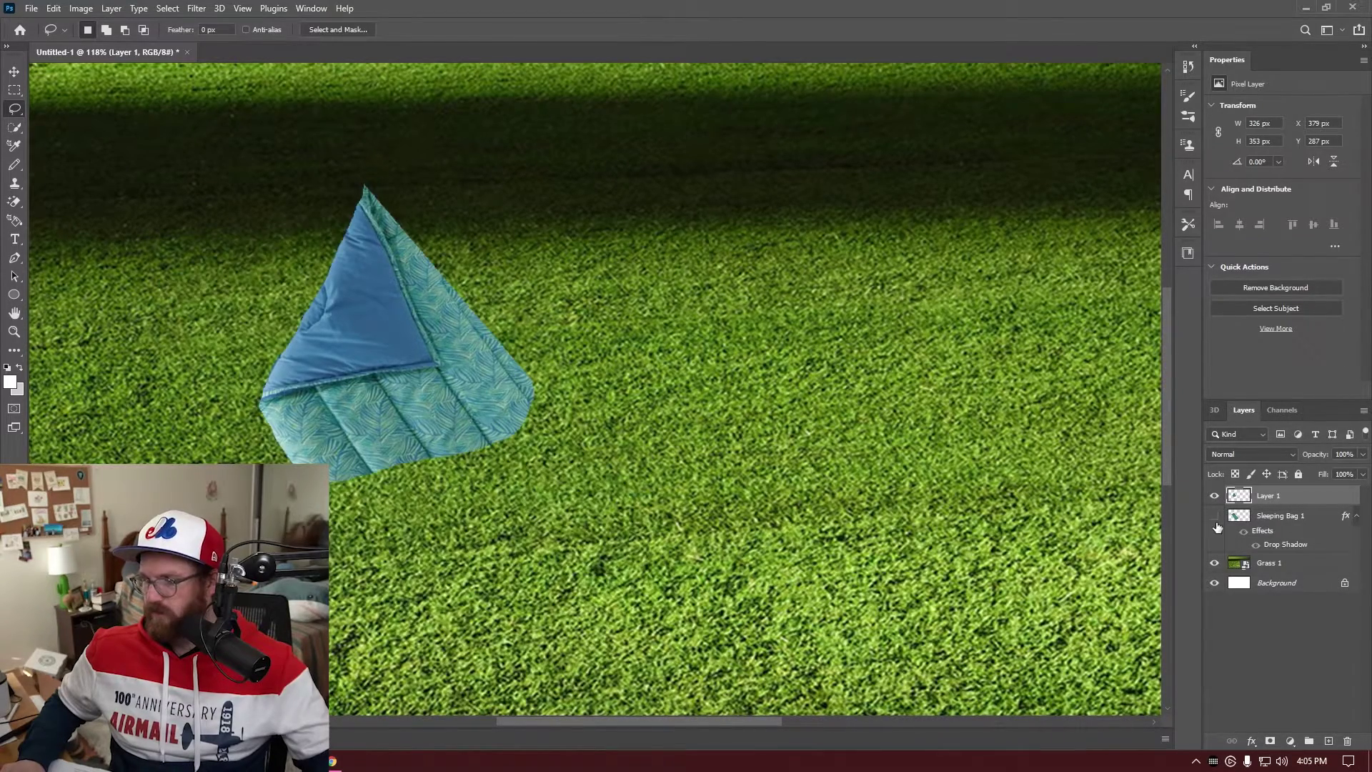
pyautogui.click(1215, 516)
pyautogui.click(1215, 496)
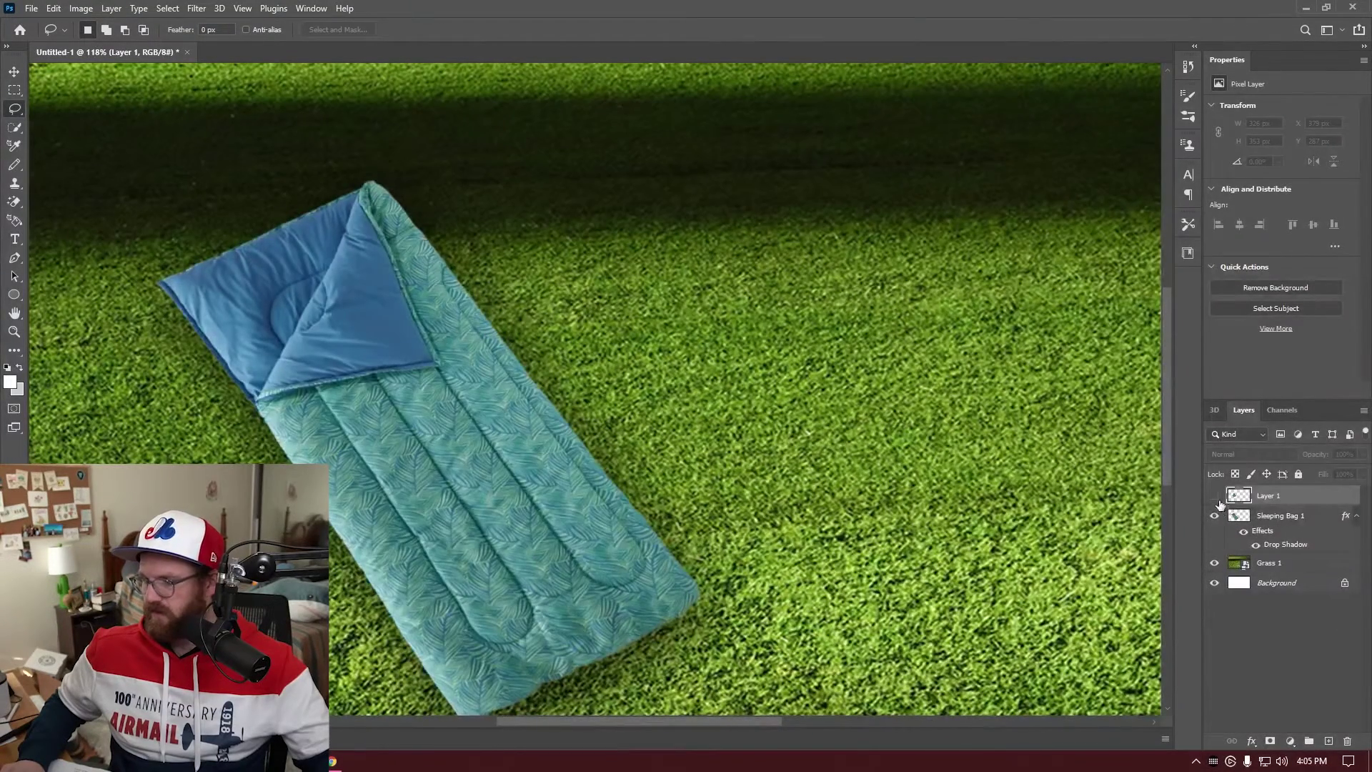
# - Save the scene as a separate file with File > Save As
pyautogui.click(32, 7)
pyautogui.click(32, 8)
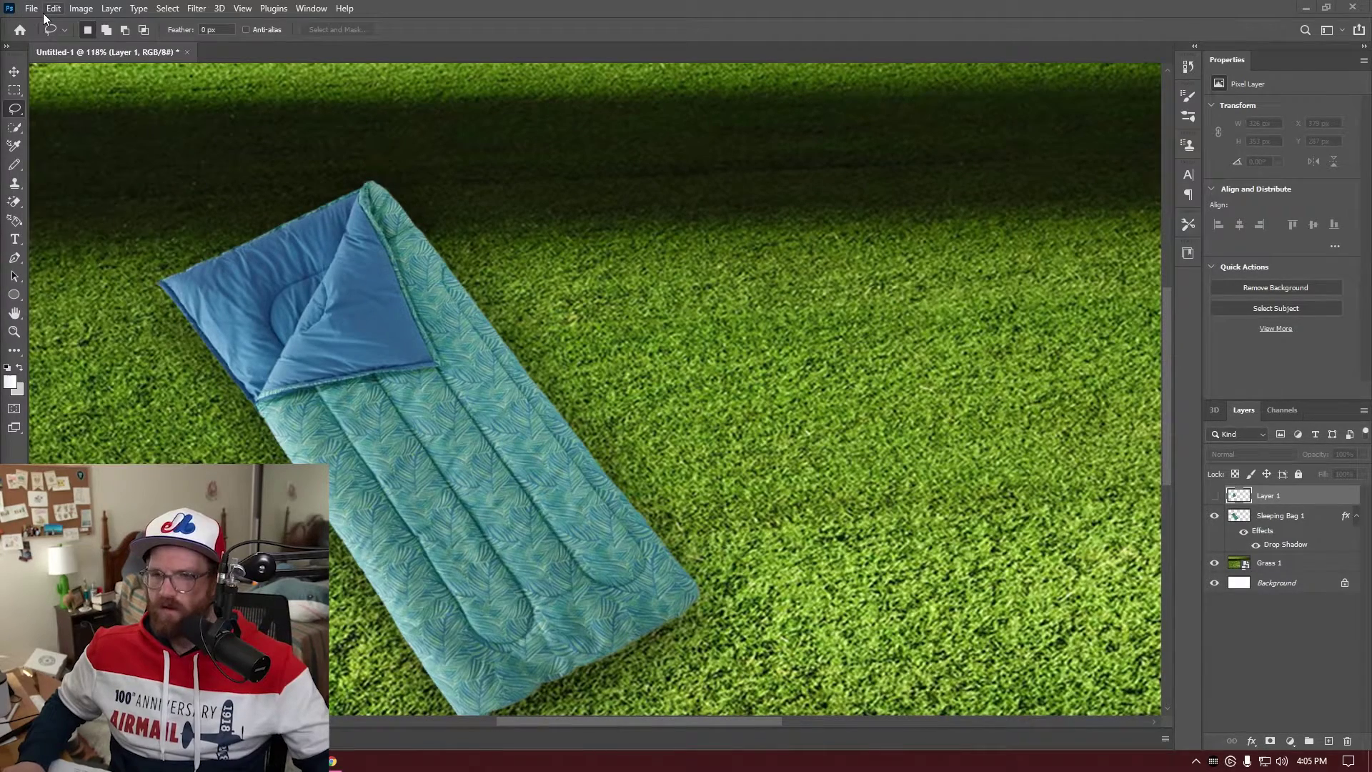
pyautogui.click(31, 7)
pyautogui.click(52, 181)
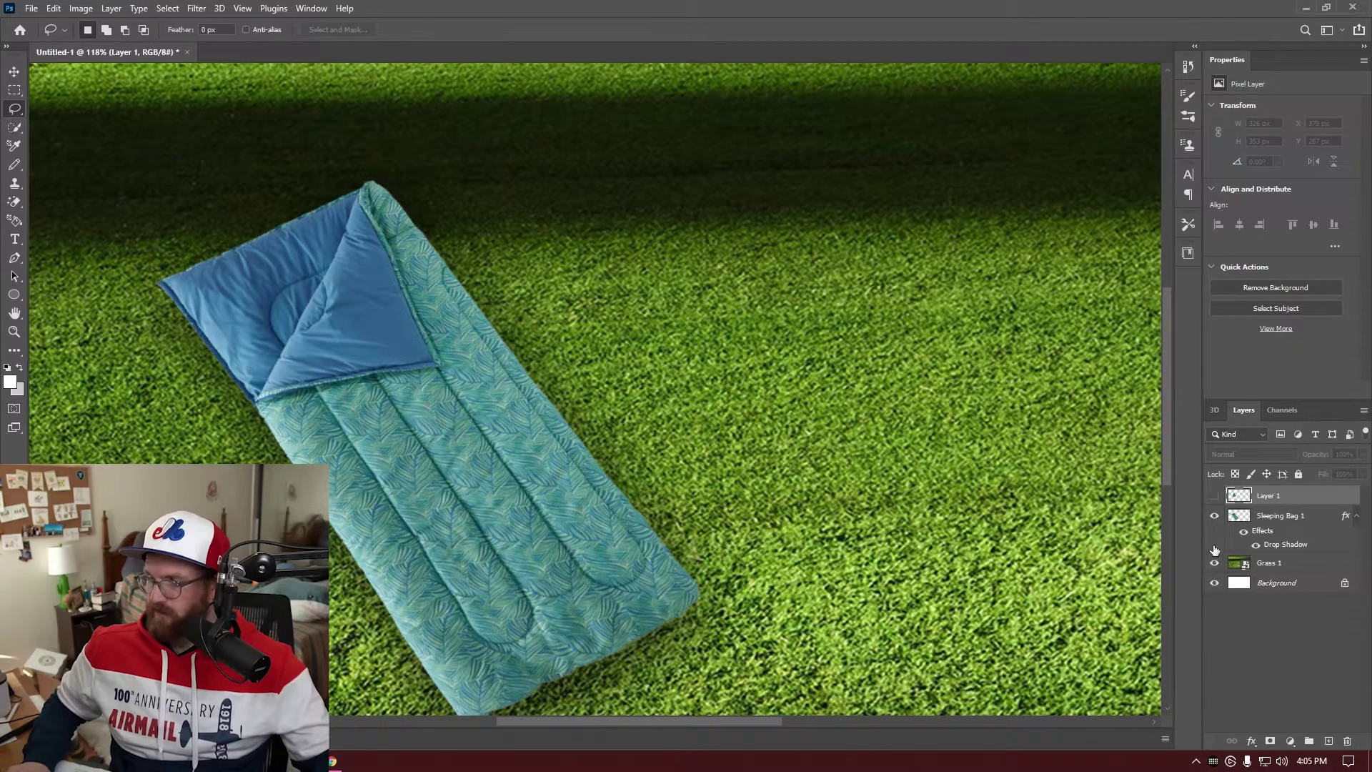
# - Hide Sleeping Bag 1, Grass 1 and Background so only Layer 1 shows on transparency
pyautogui.click(1216, 517)
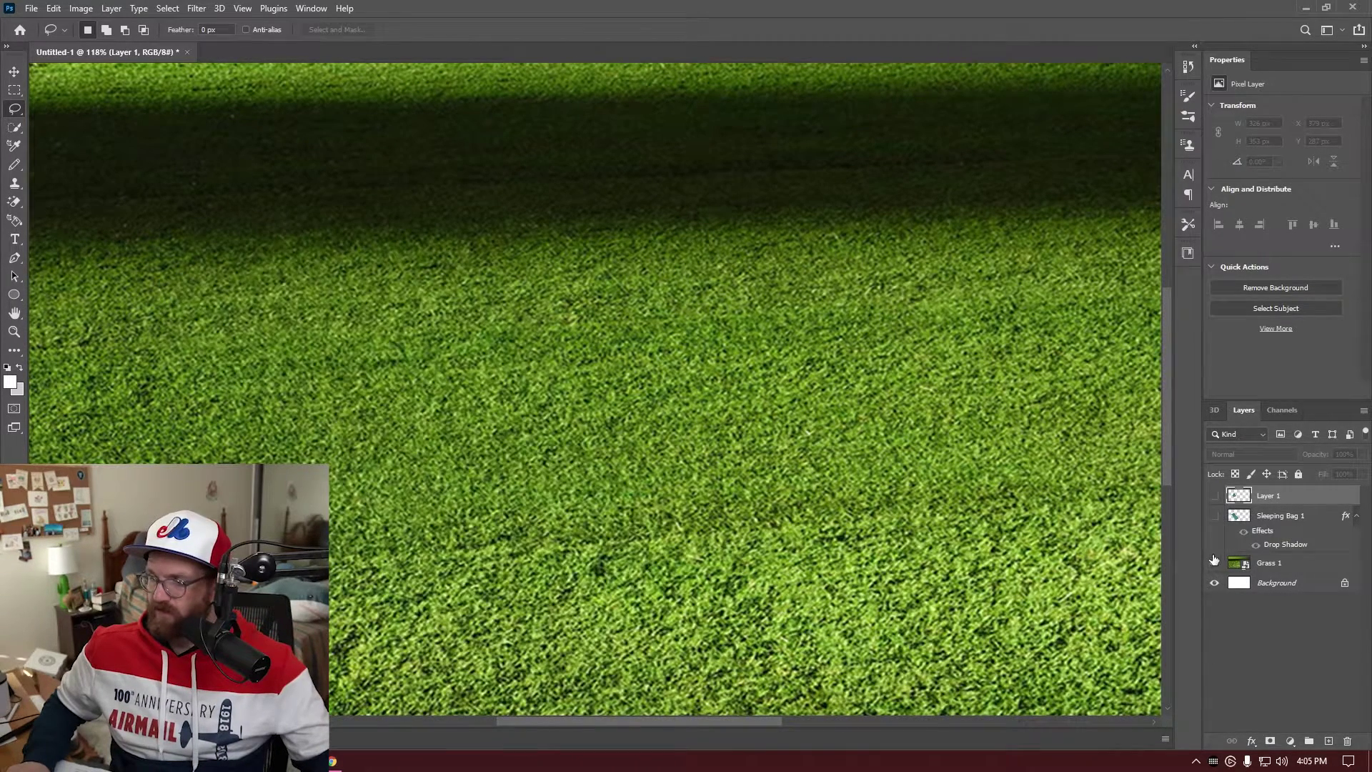
pyautogui.click(1215, 564)
pyautogui.click(1215, 496)
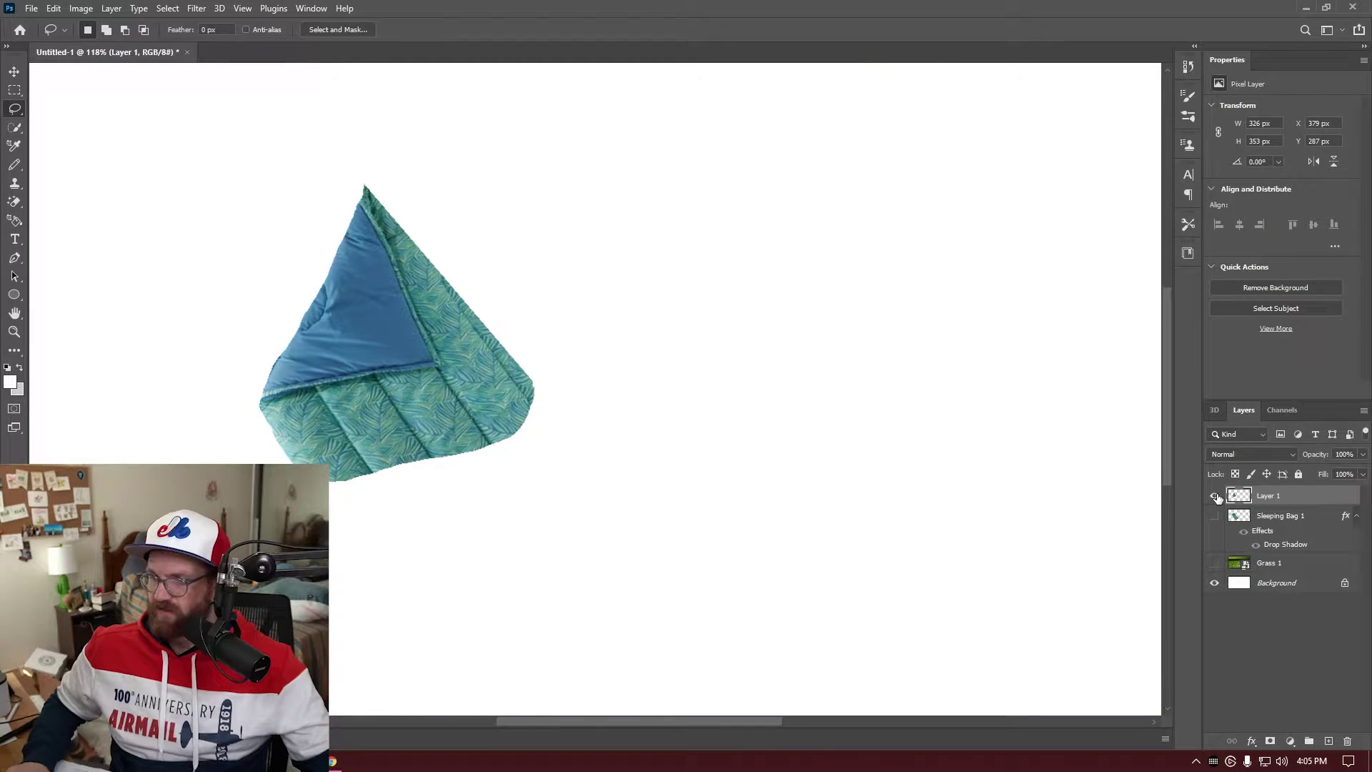
pyautogui.click(1216, 584)
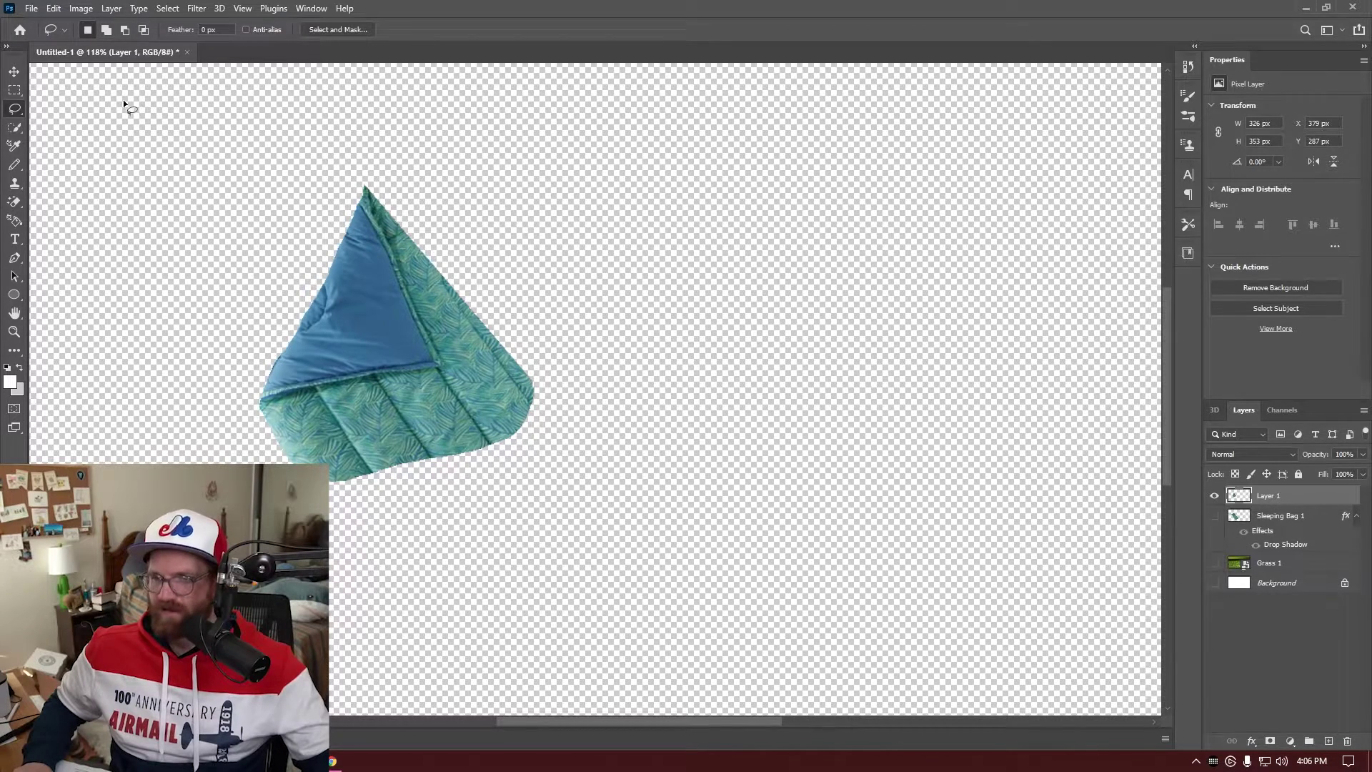
pyautogui.click(31, 9)
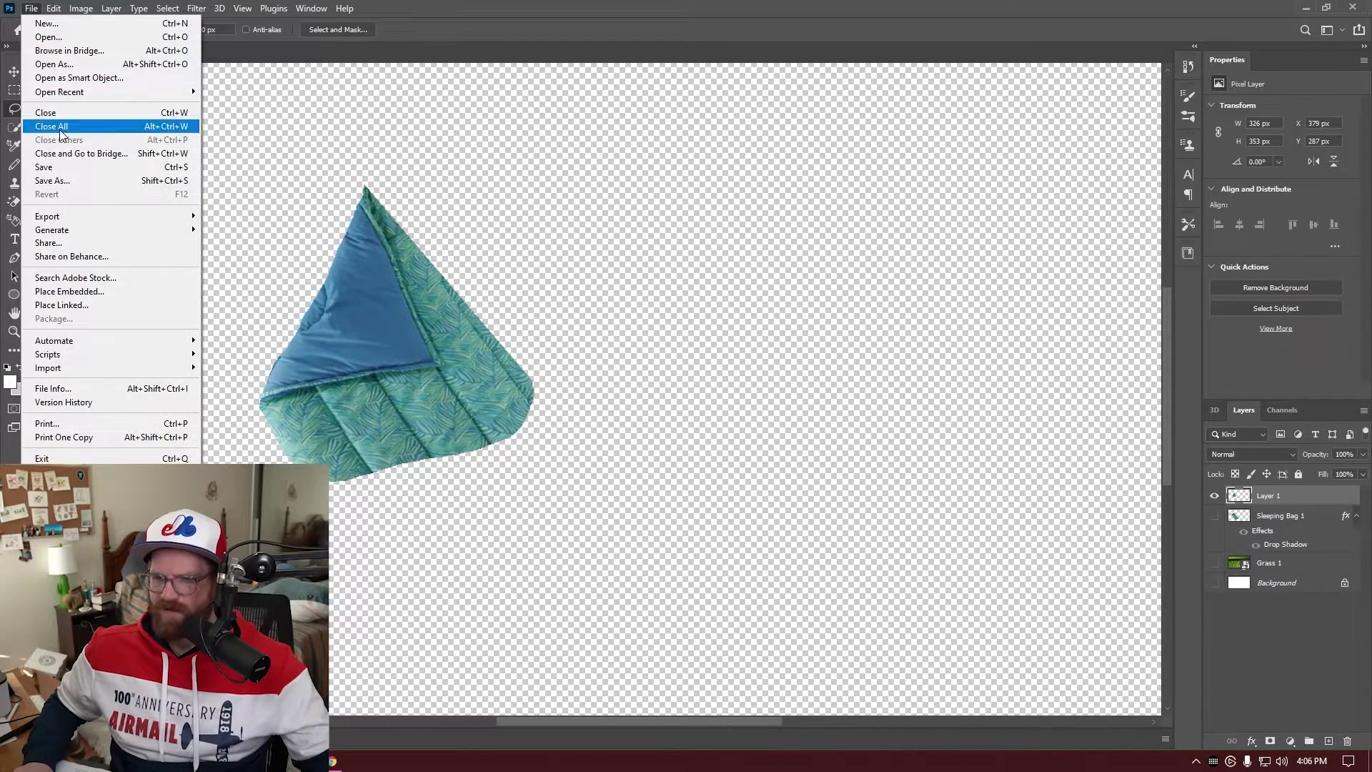
pyautogui.click(80, 187)
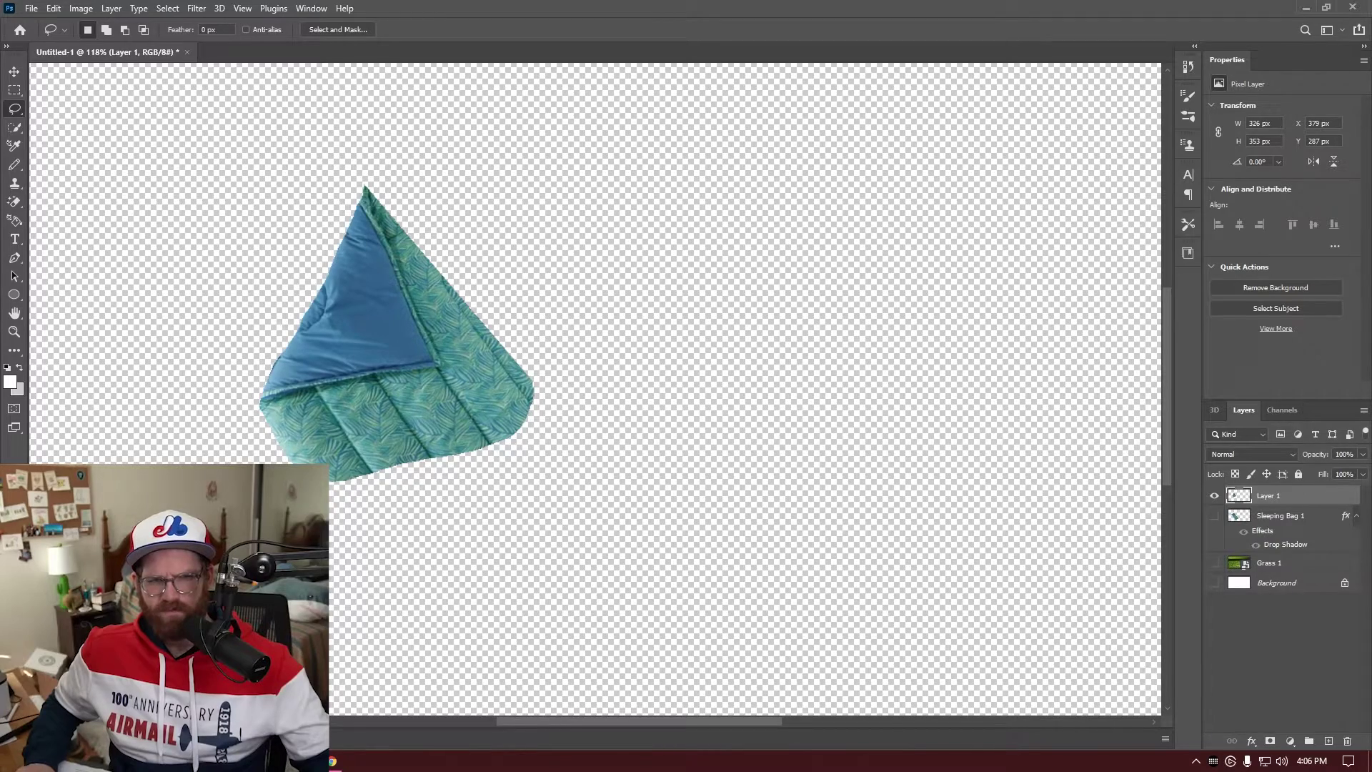
# - Maximize the OBS Studio window and select the Campsite scene
pyautogui.hotkey('alt', 'Tab')
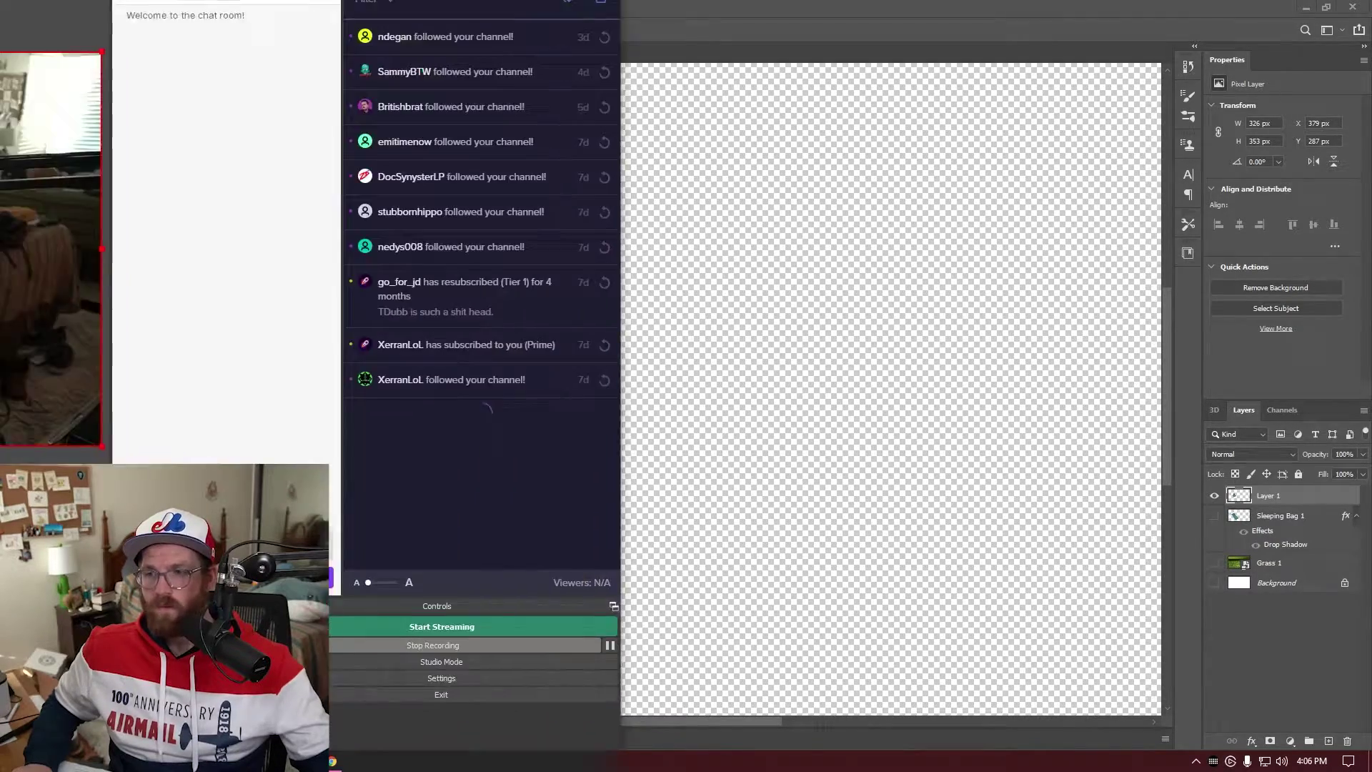
pyautogui.moveTo(689, 117); pyautogui.dragTo(688, 37)
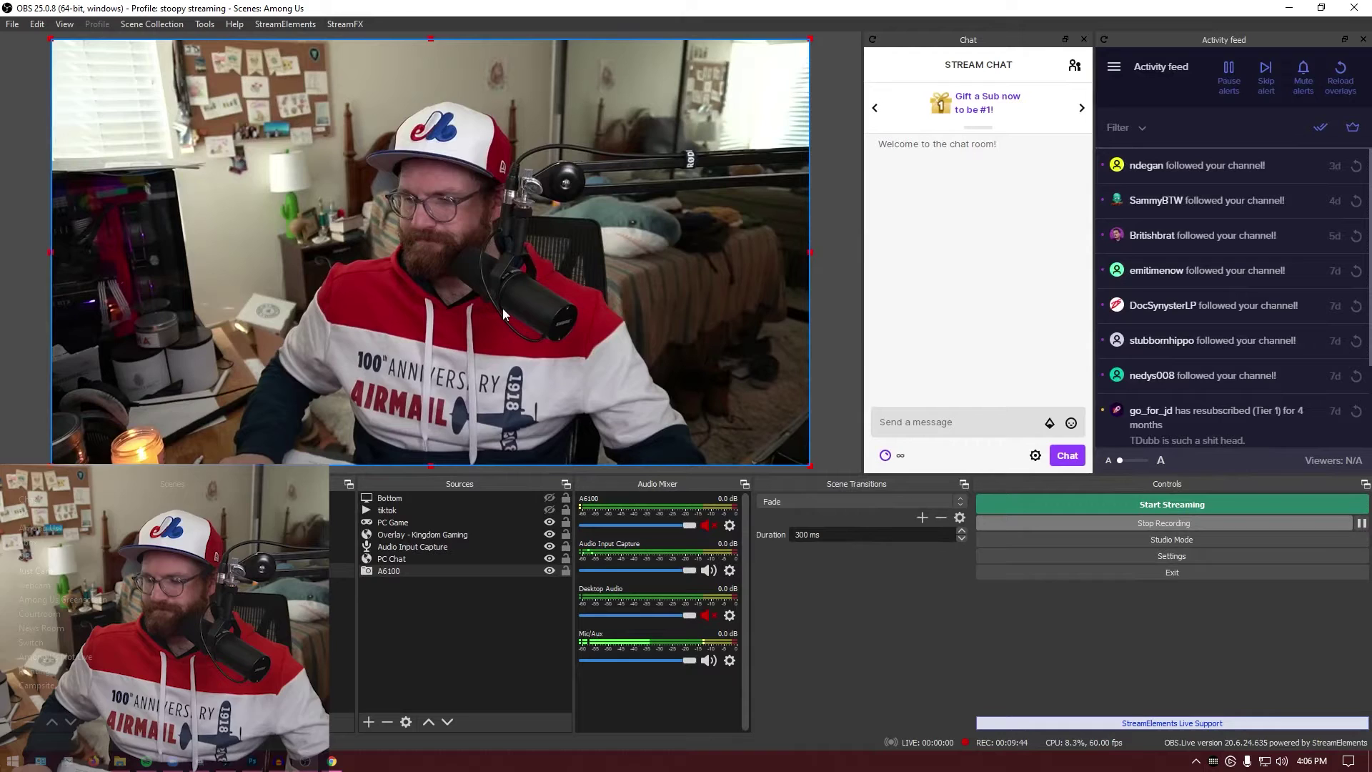
pyautogui.click(43, 685)
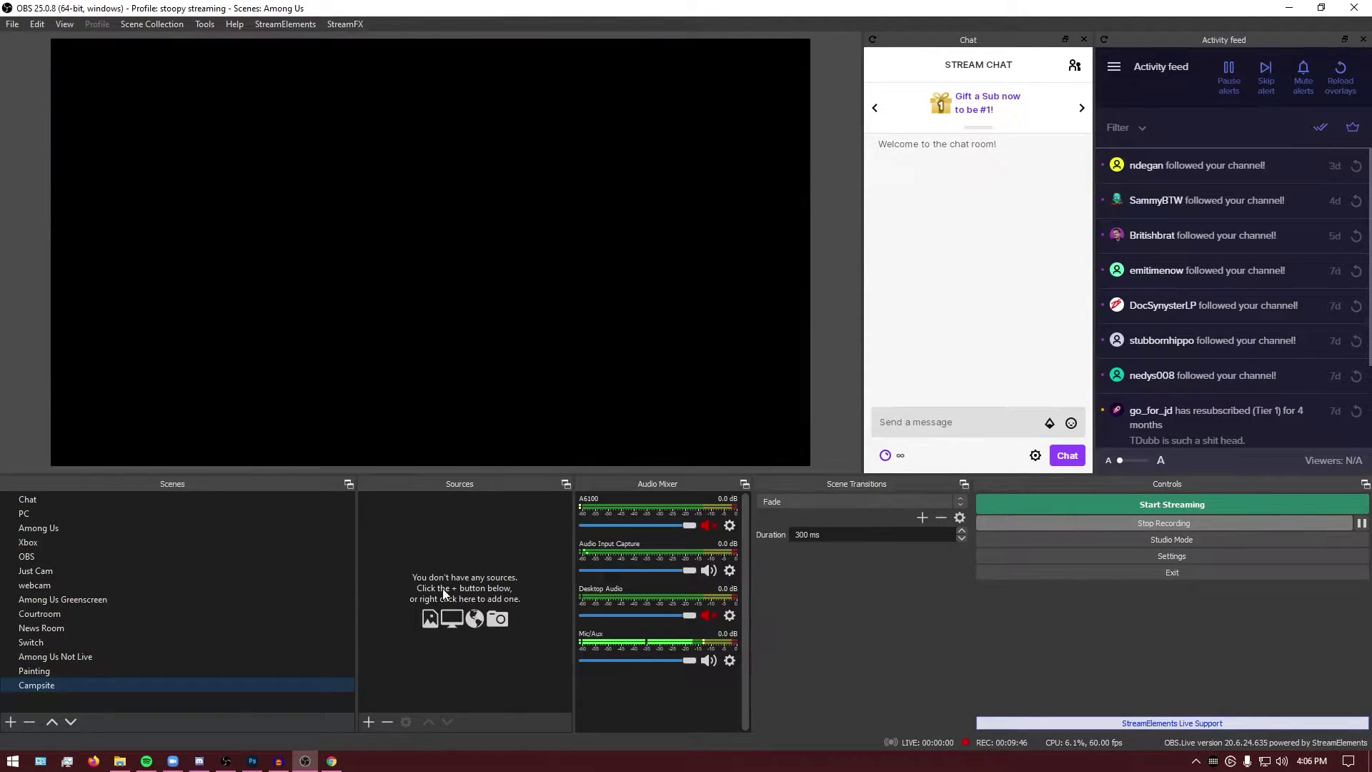
# - Add an image source named 'Campsite Background' loading Sleeping Bag.png
pyautogui.click(369, 722)
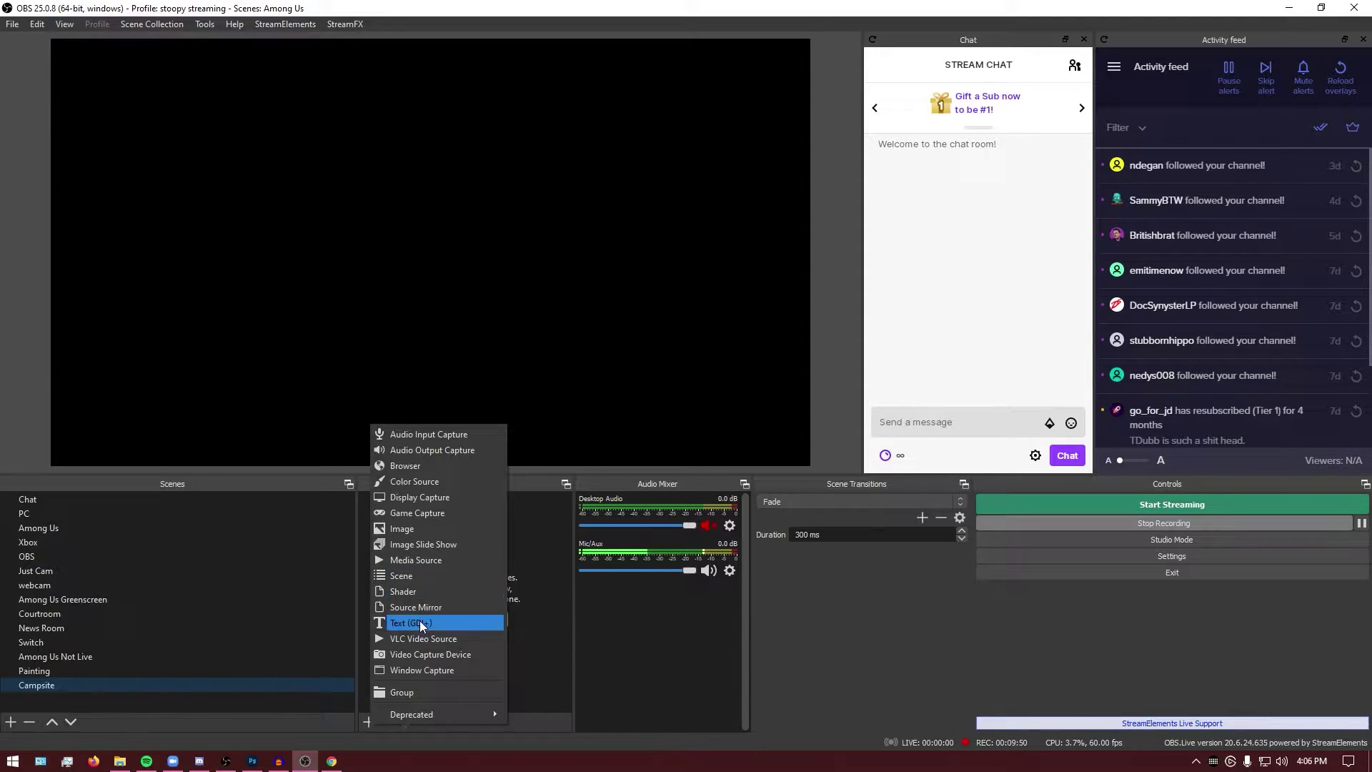
pyautogui.click(435, 532)
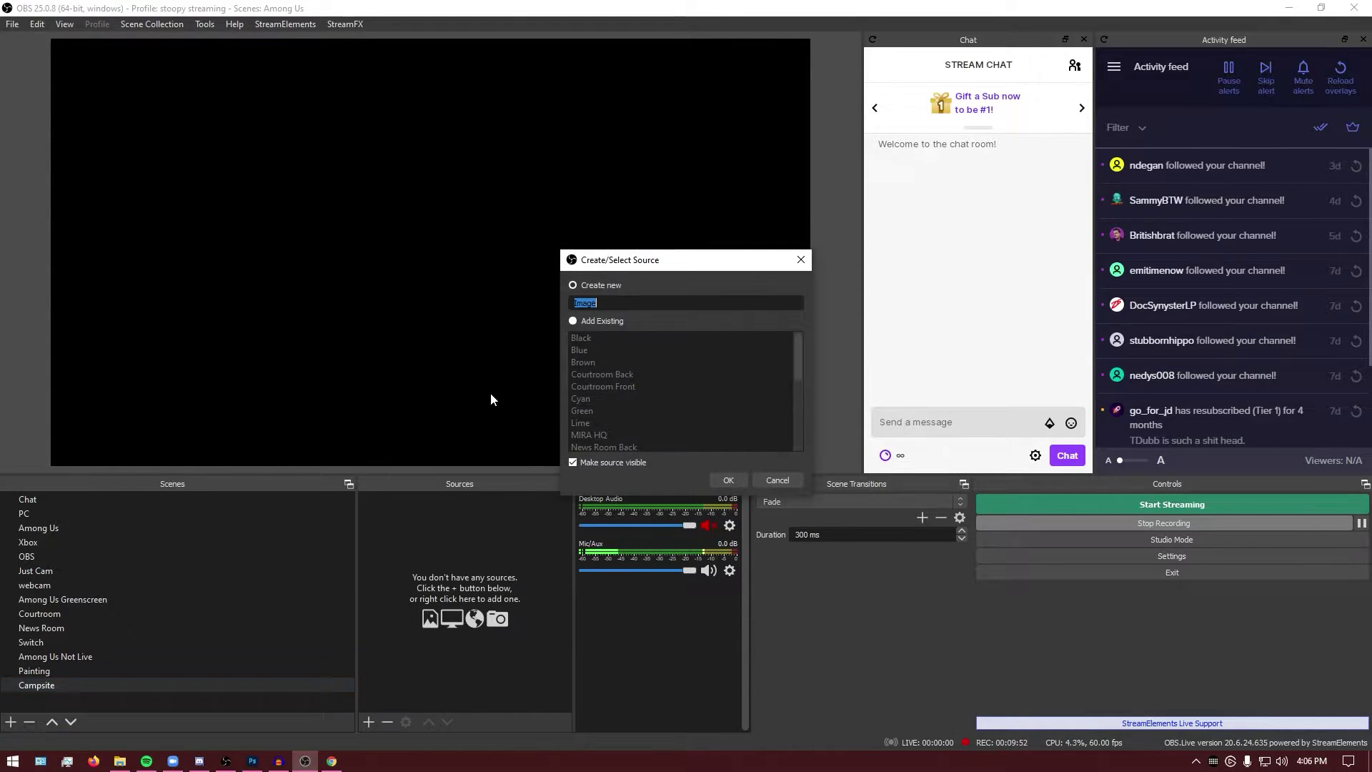
pyautogui.write('Campsite Background')
pyautogui.press('Return')
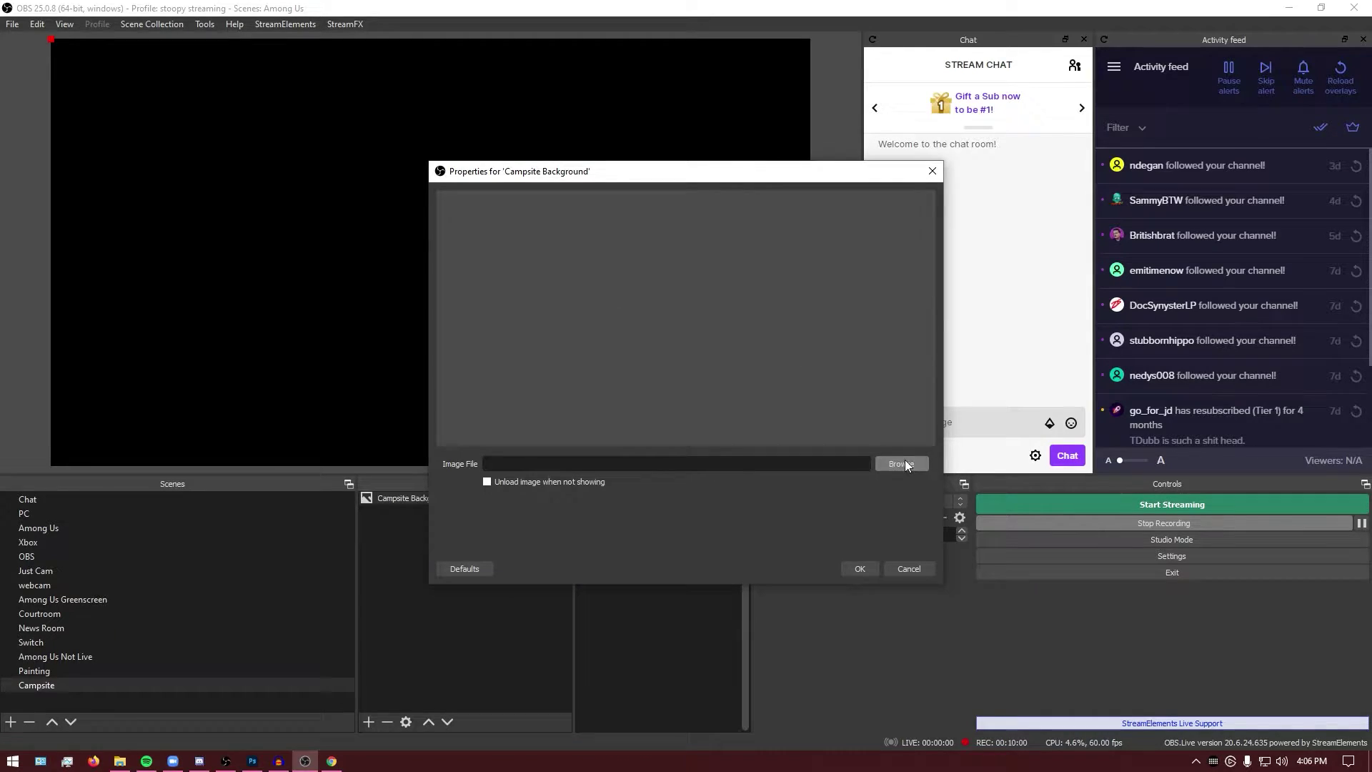
pyautogui.click(902, 465)
pyautogui.doubleClick(390, 579)
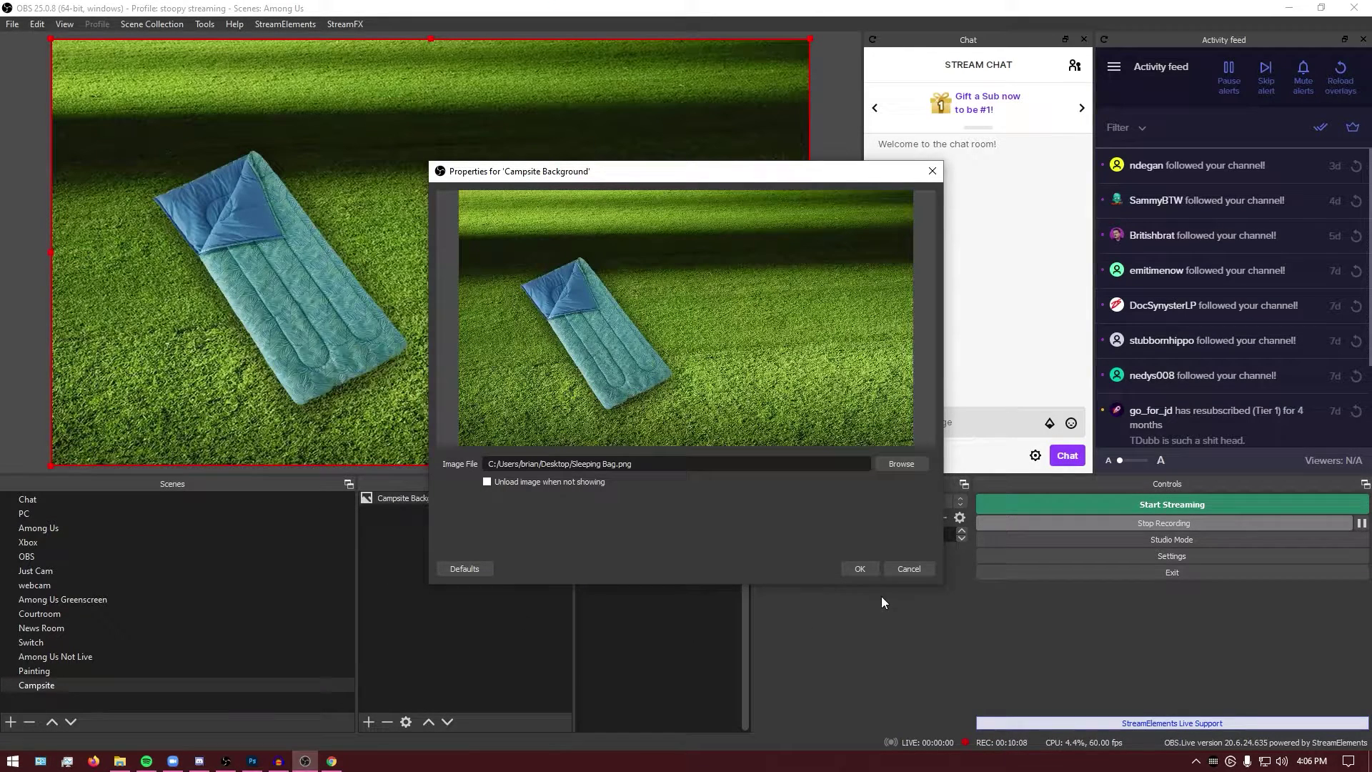
pyautogui.click(860, 569)
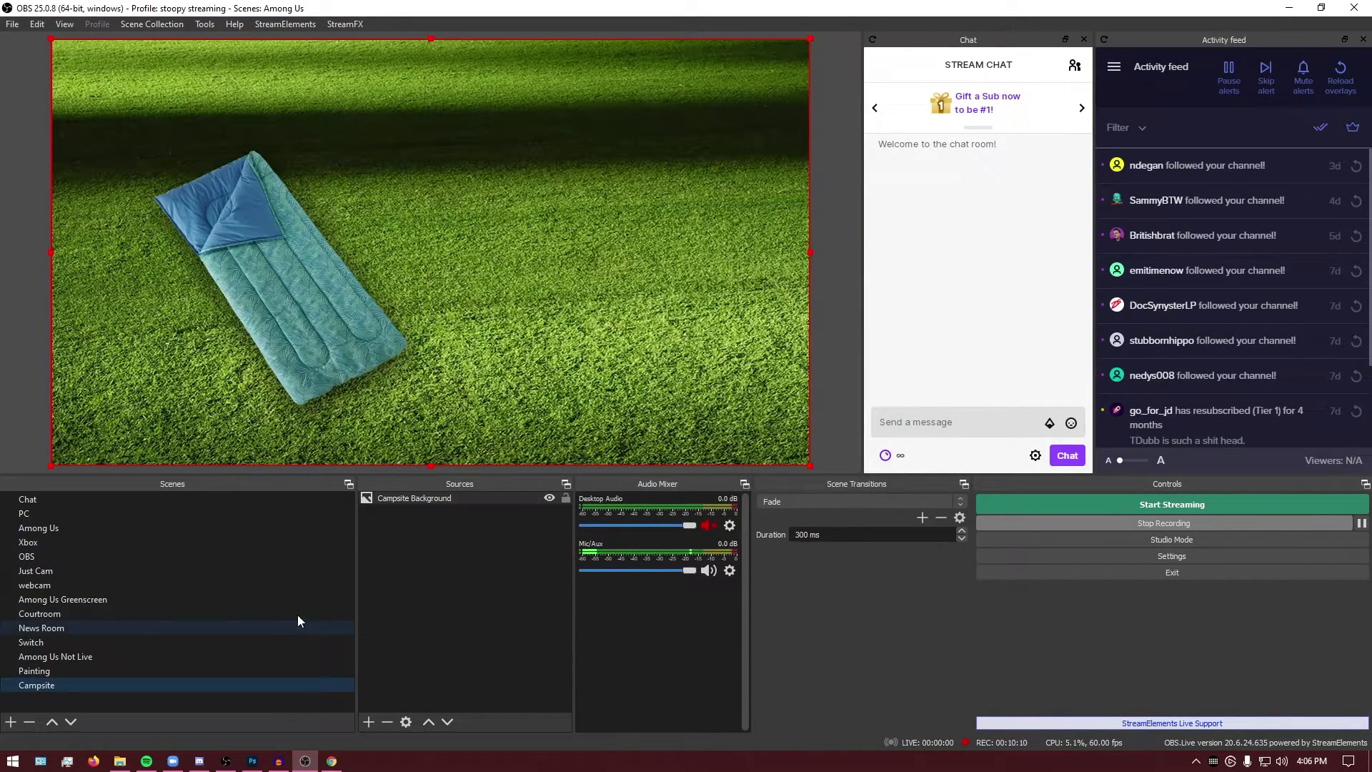
# - Add a 'Campsite Top' image source with Sleeping Bag Top.png, checking it against Campsite Background
pyautogui.click(369, 722)
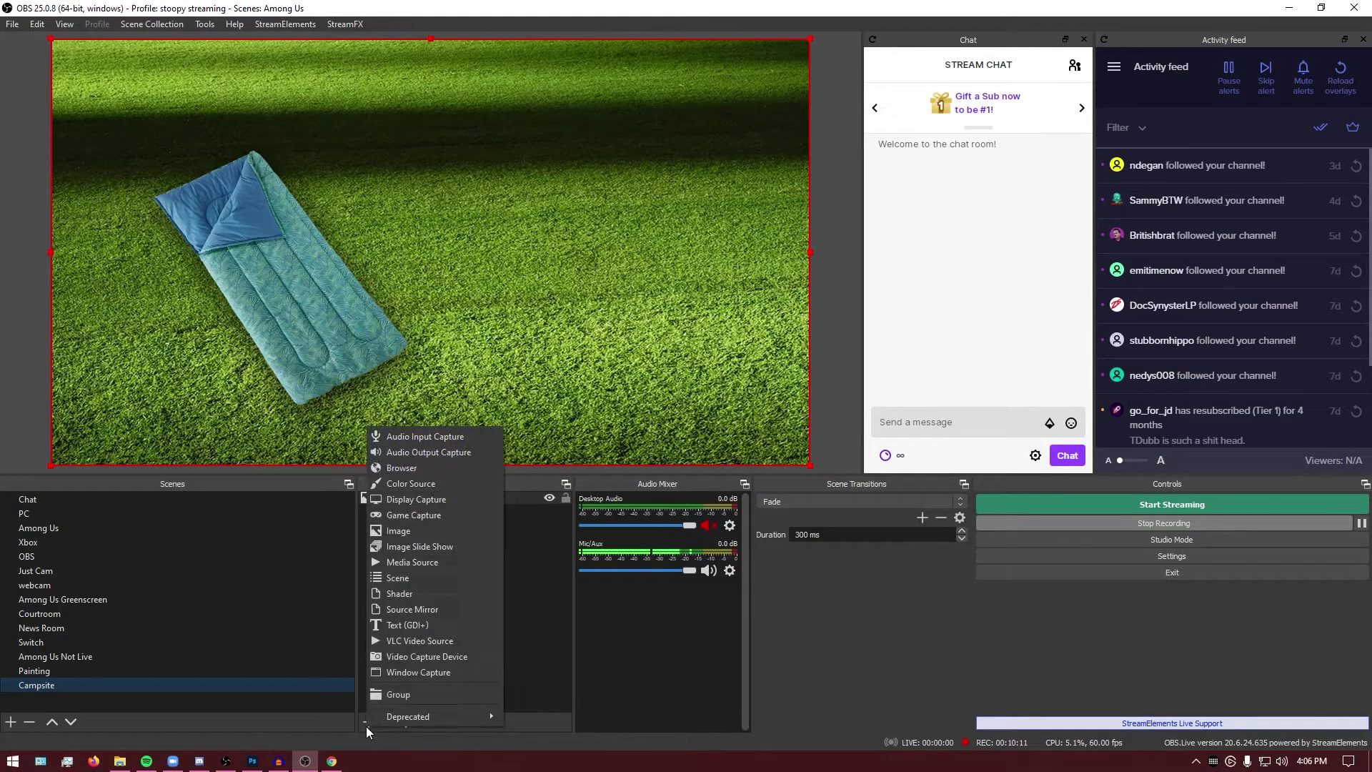
pyautogui.click(407, 543)
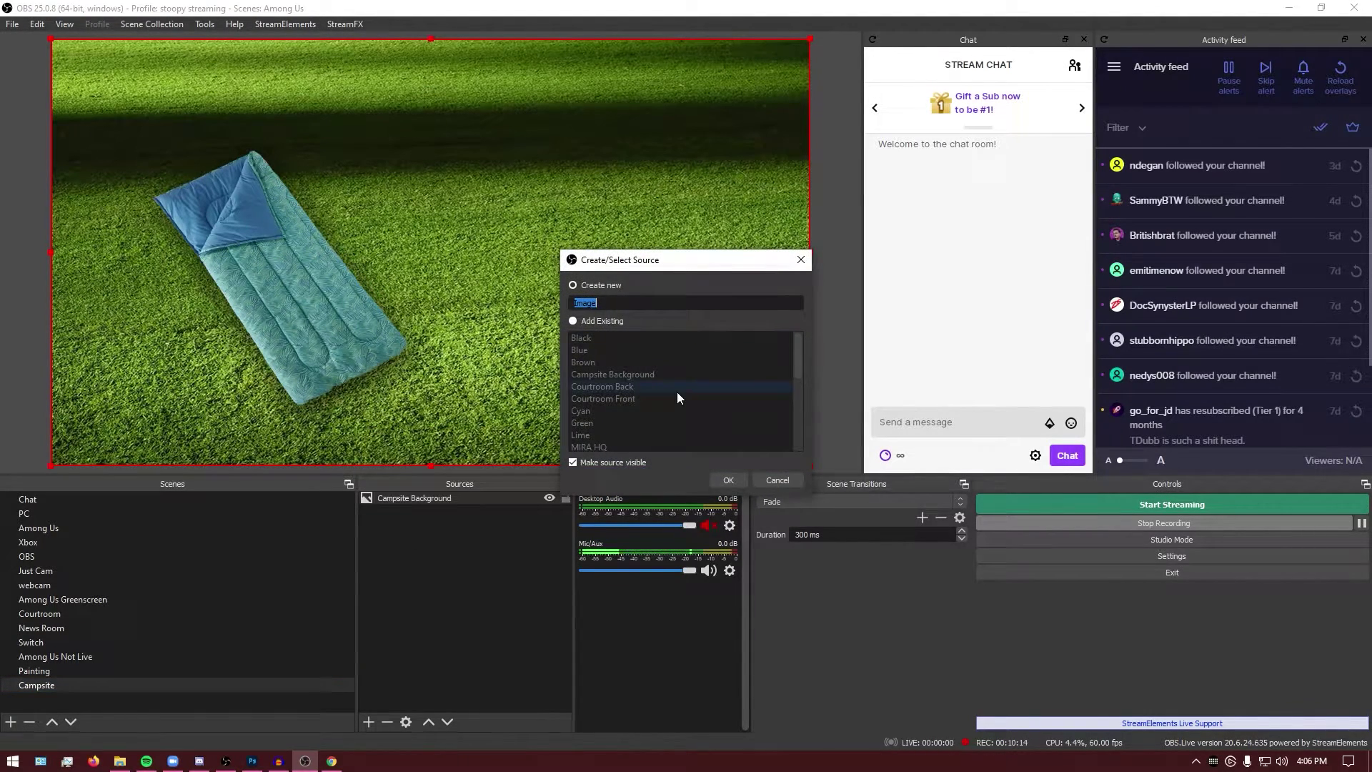
pyautogui.write('Campsite Top')
pyautogui.press('Return')
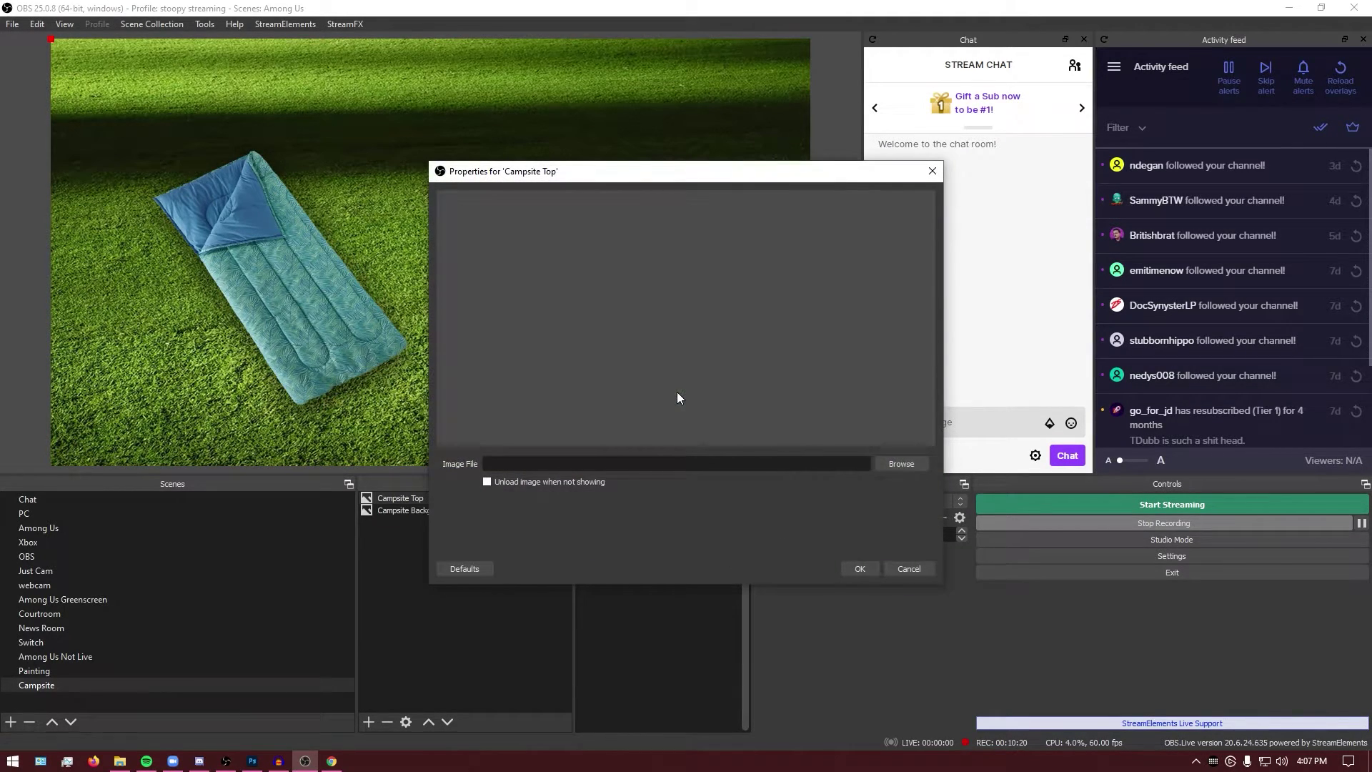
pyautogui.click(880, 463)
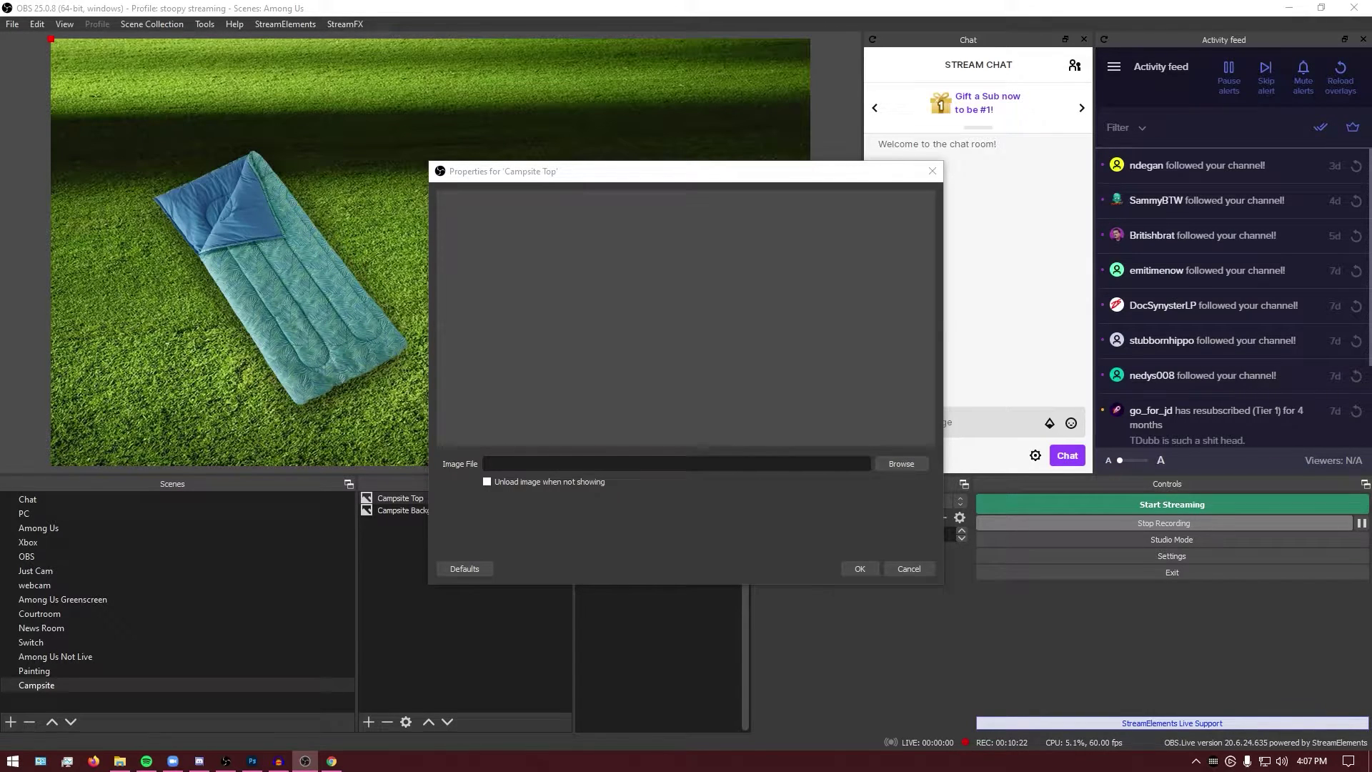
pyautogui.press('Return')
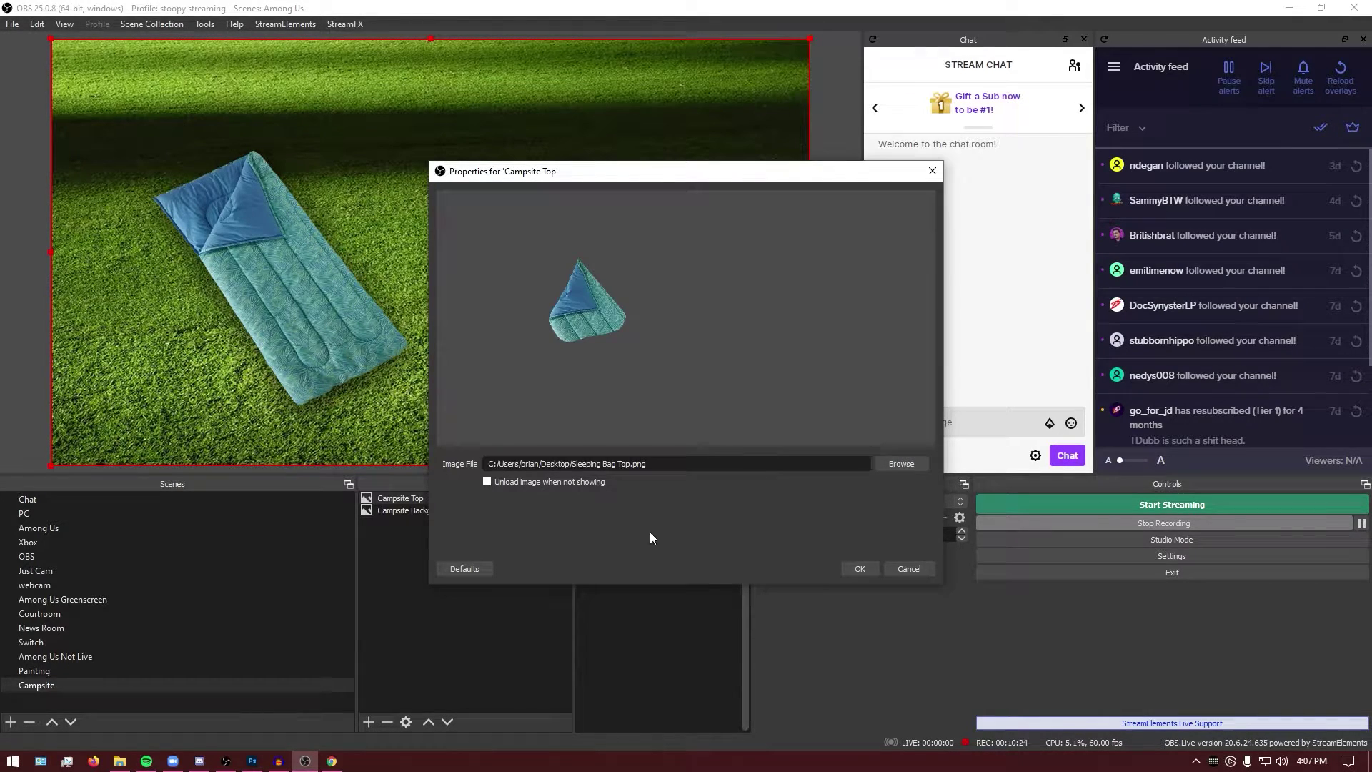
pyautogui.click(857, 568)
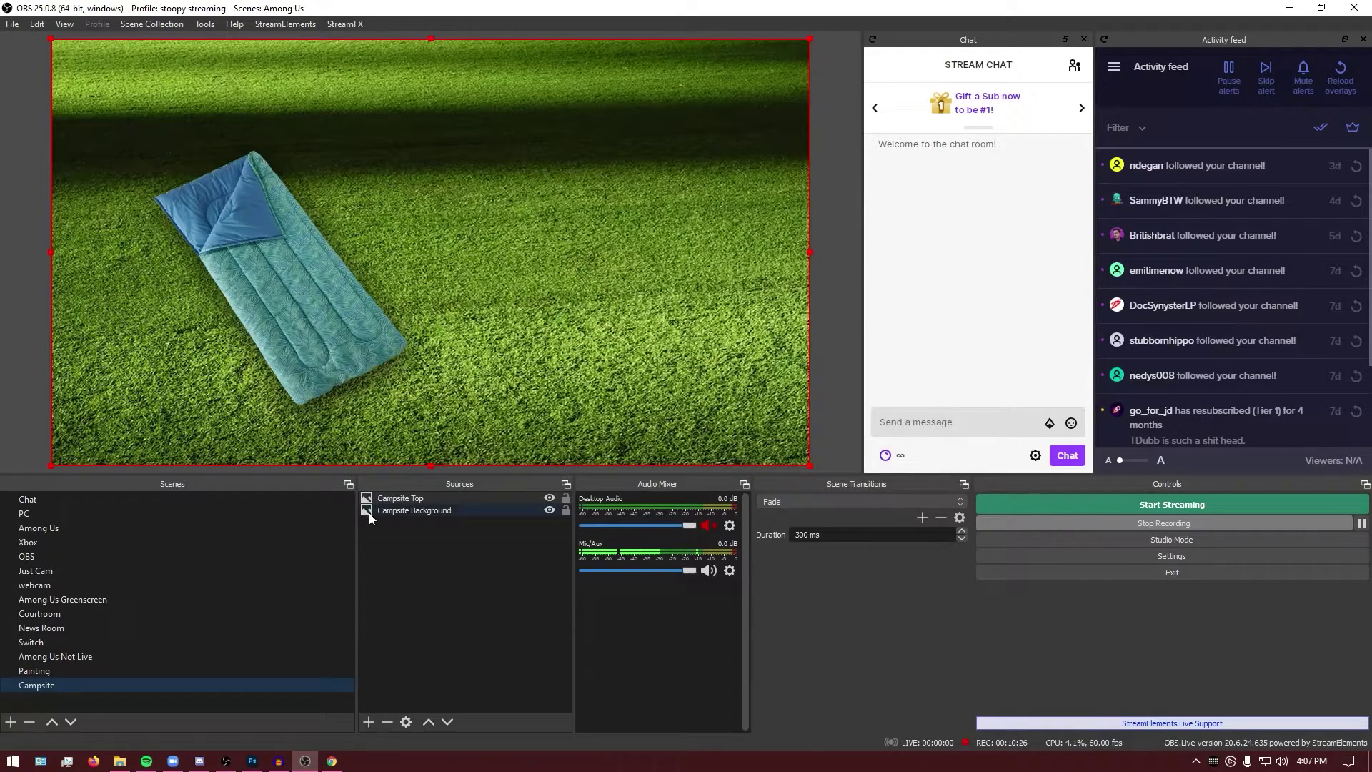
pyautogui.click(550, 511)
pyautogui.click(550, 512)
# - Add the existing A6100 video capture device to the Campsite scene
pyautogui.click(368, 722)
pyautogui.click(403, 650)
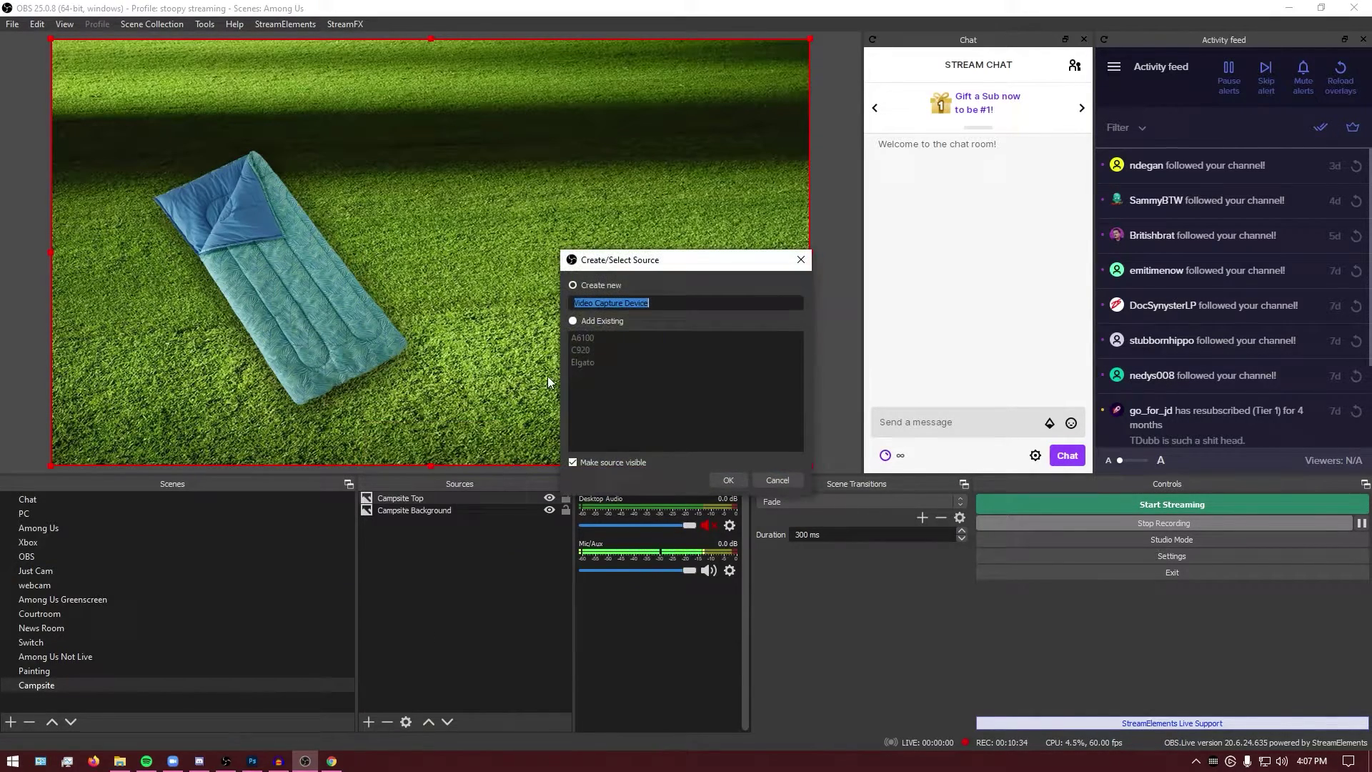
pyautogui.click(601, 319)
pyautogui.click(733, 482)
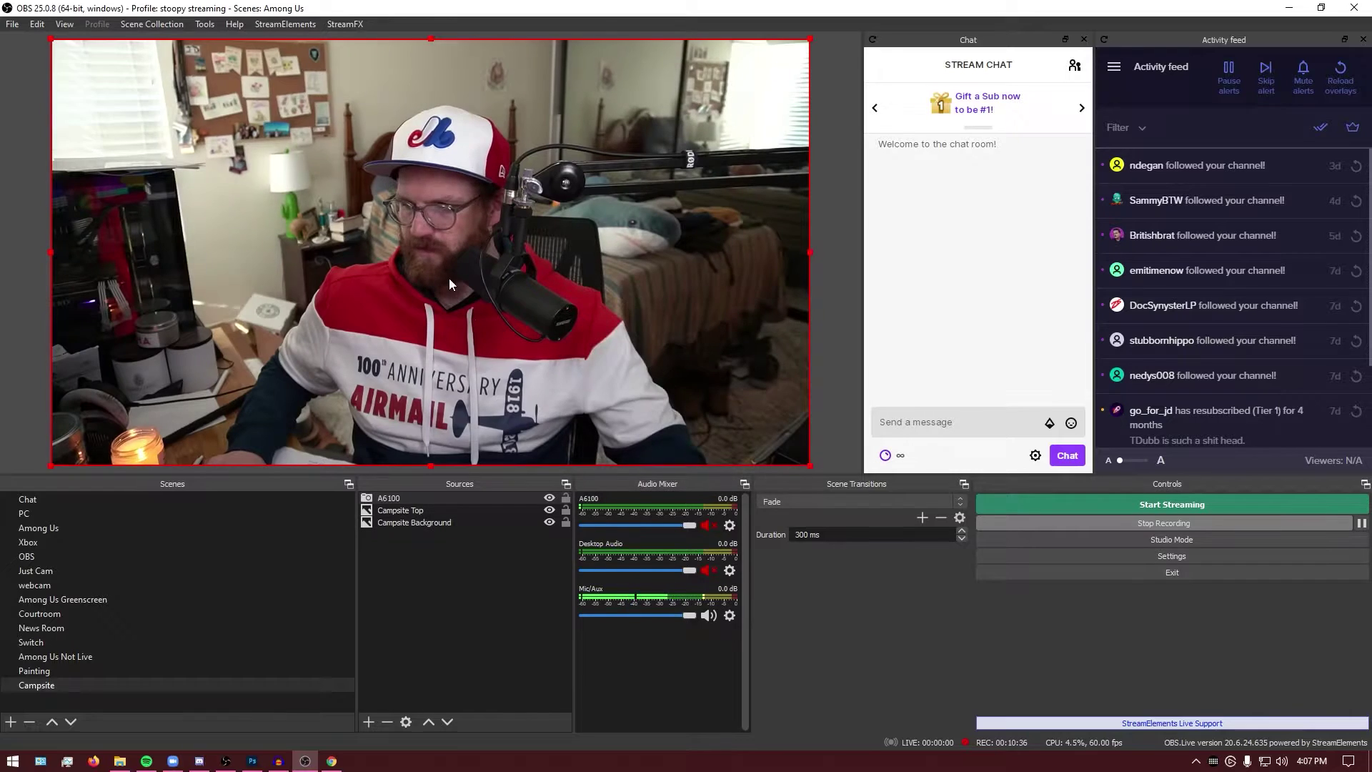
# - Crop the camera's right, left and top edges and move it up and left over the grass
pyautogui.moveTo(810, 253); pyautogui.dragTo(634, 259)
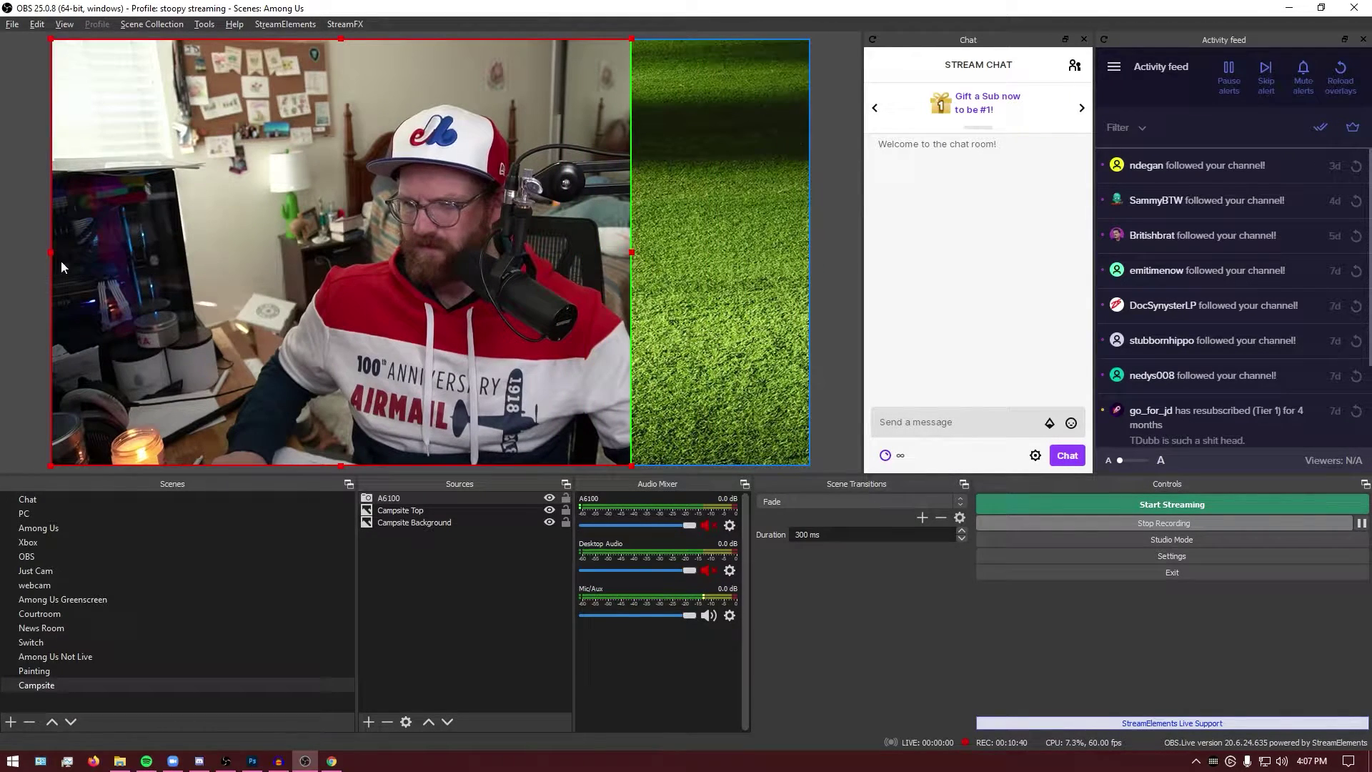
pyautogui.moveTo(50, 251); pyautogui.dragTo(241, 255)
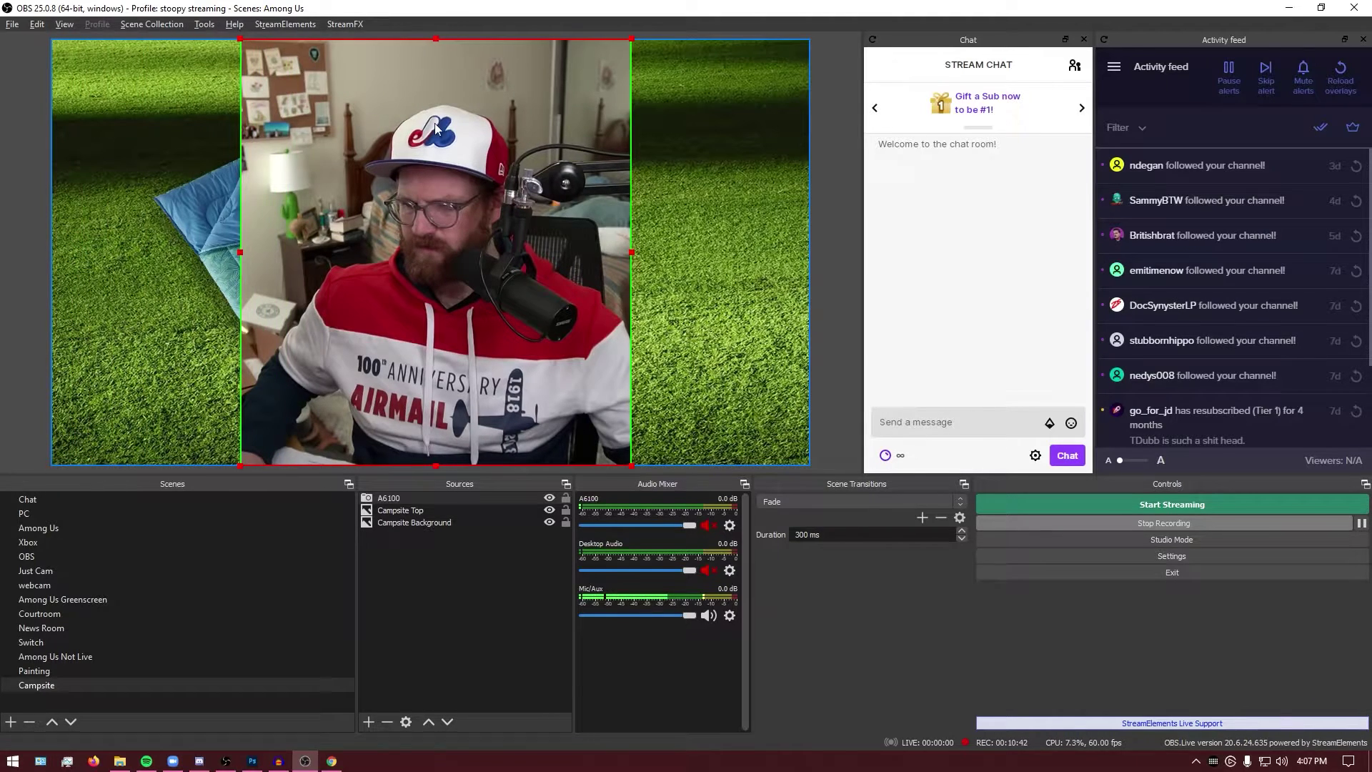
pyautogui.moveTo(435, 40); pyautogui.dragTo(433, 91)
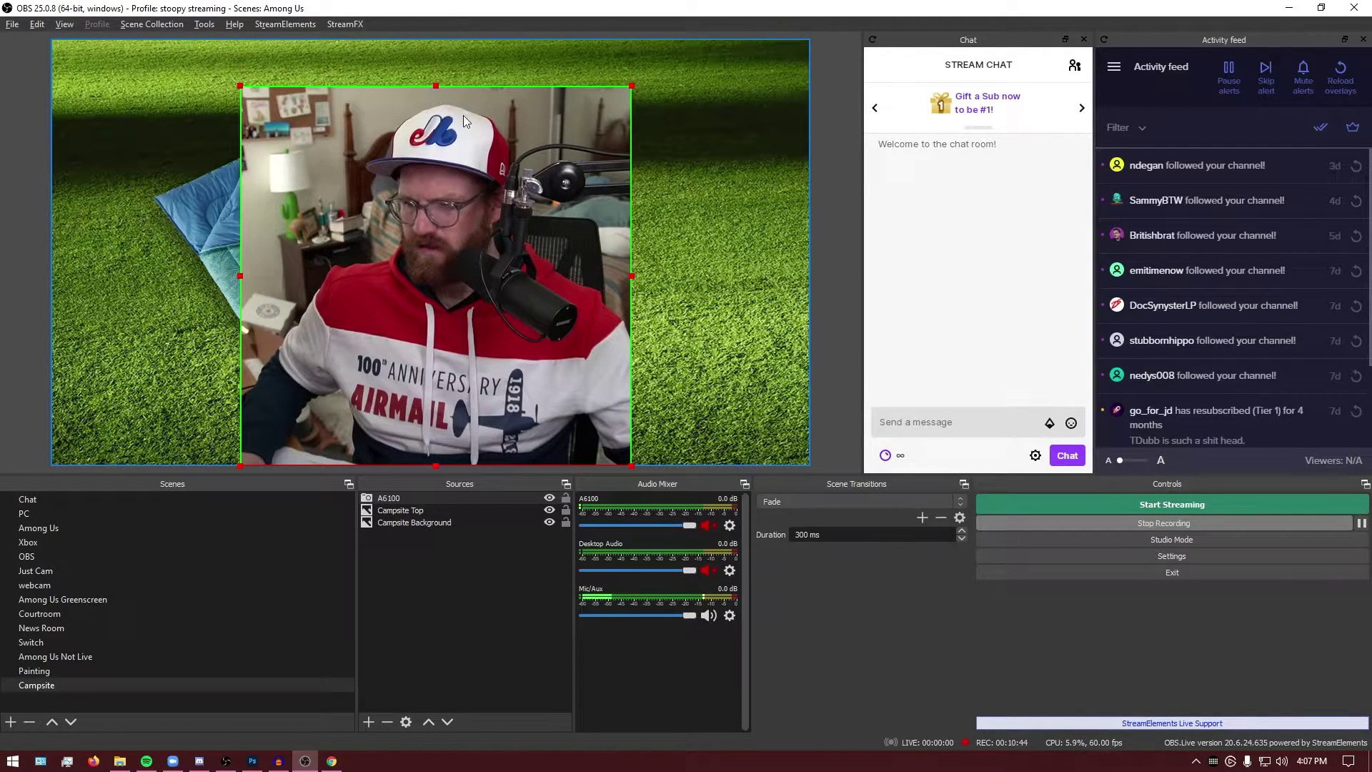
pyautogui.moveTo(366, 175); pyautogui.dragTo(251, 146)
# - Set the A6100 camera's rotation to -35° in Edit Transform
pyautogui.rightClick(392, 109)
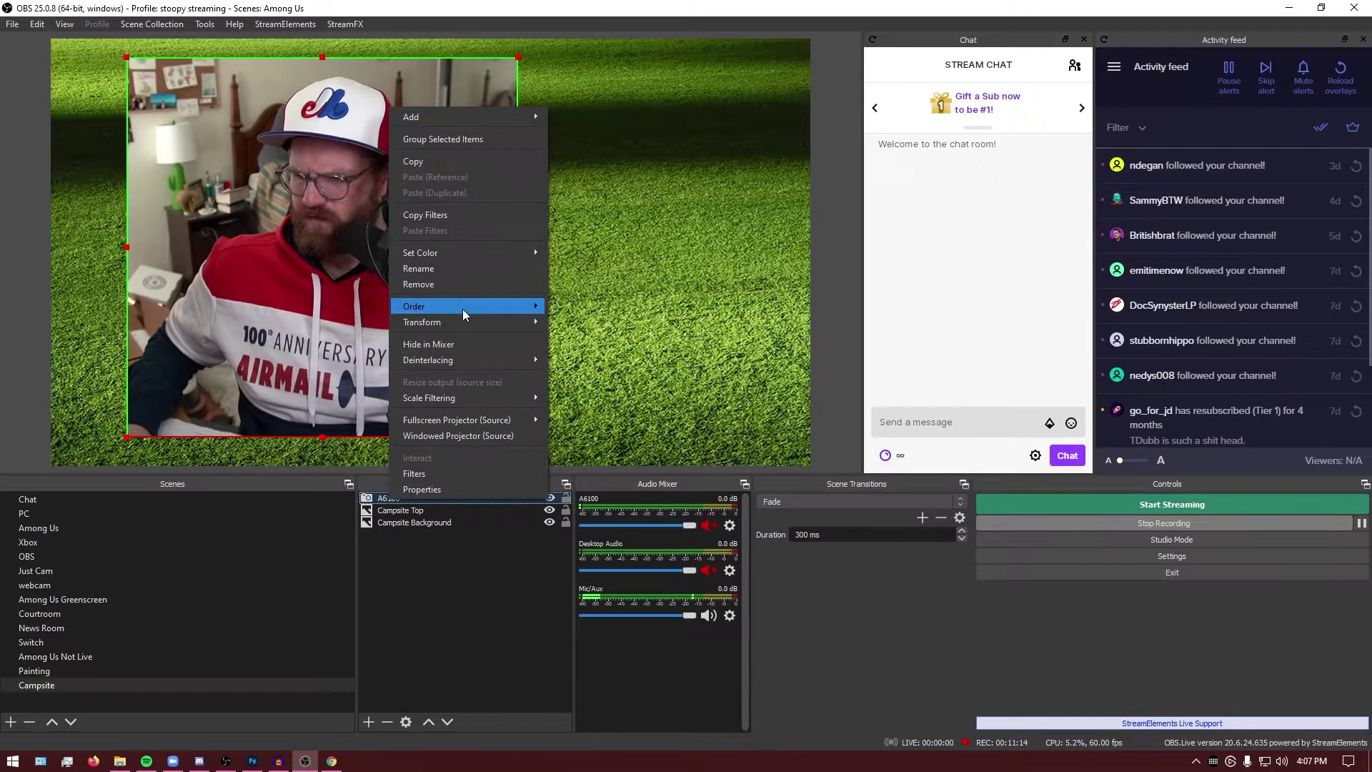
pyautogui.moveTo(463, 324)
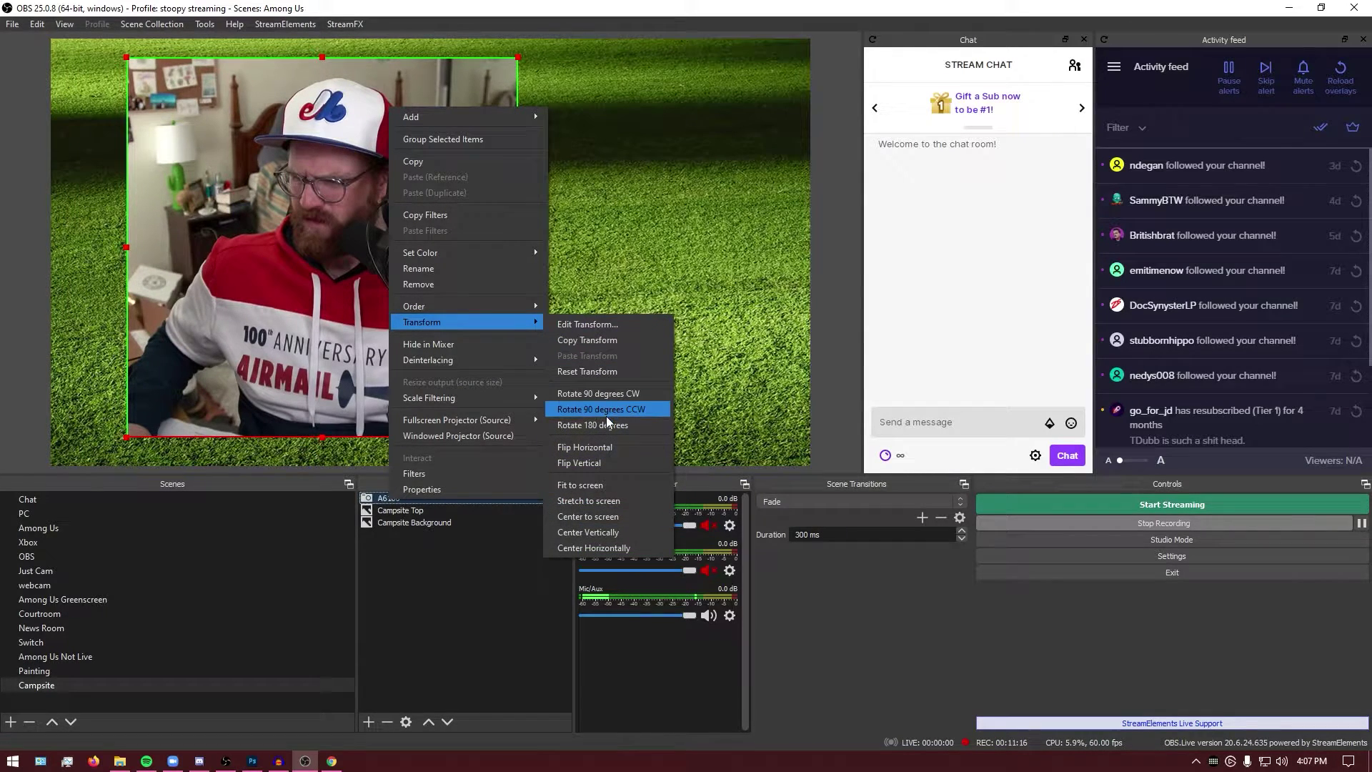
pyautogui.click(609, 323)
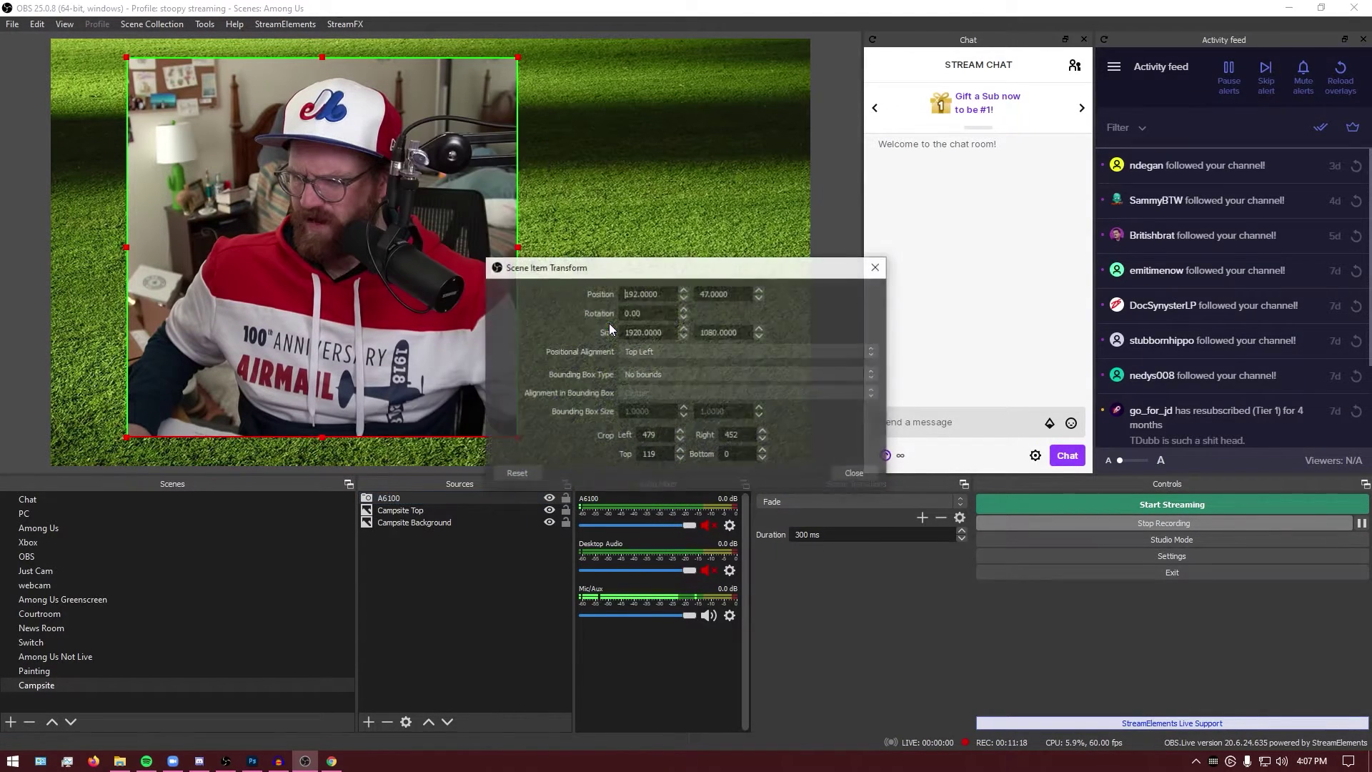
pyautogui.moveTo(666, 284); pyautogui.dragTo(958, 286)
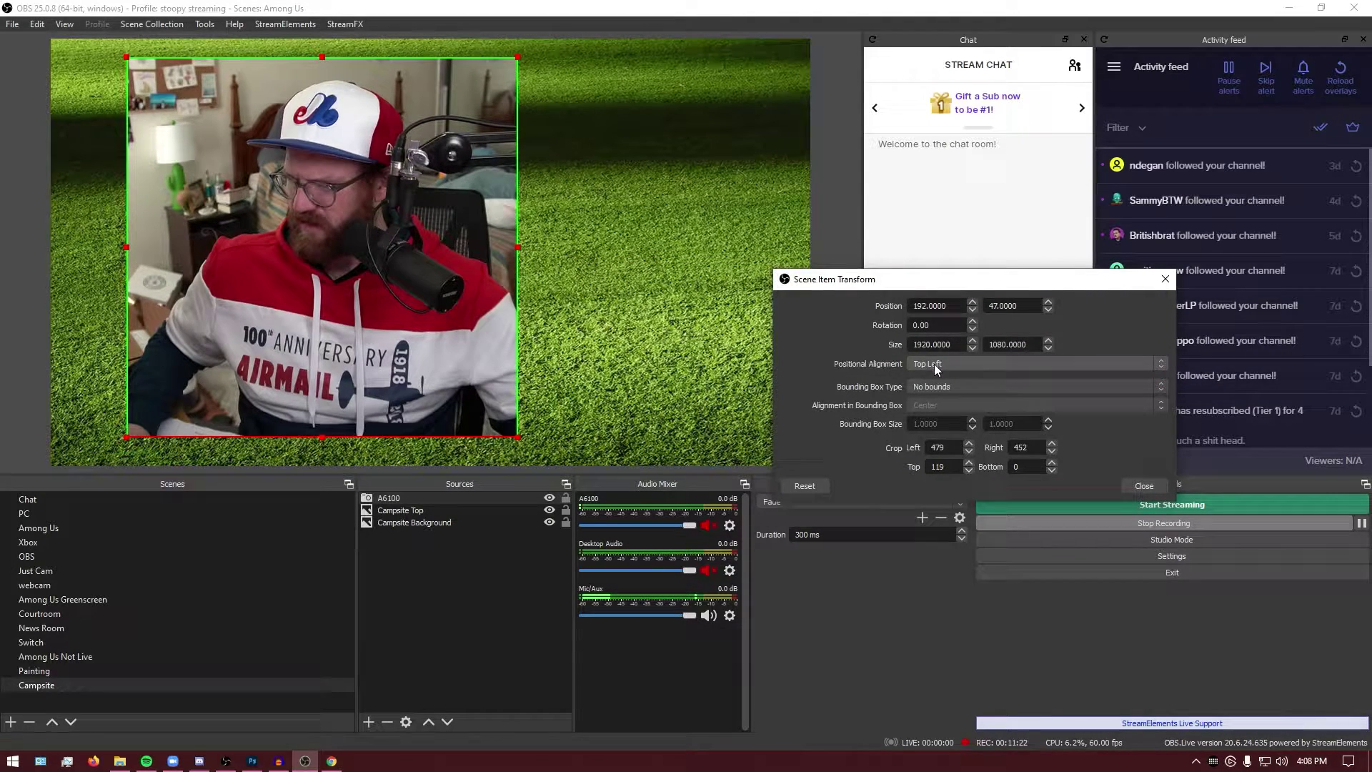
pyautogui.click(972, 329)
pyautogui.click(972, 330)
pyautogui.click(972, 330)
pyautogui.click(972, 329)
pyautogui.click(972, 329)
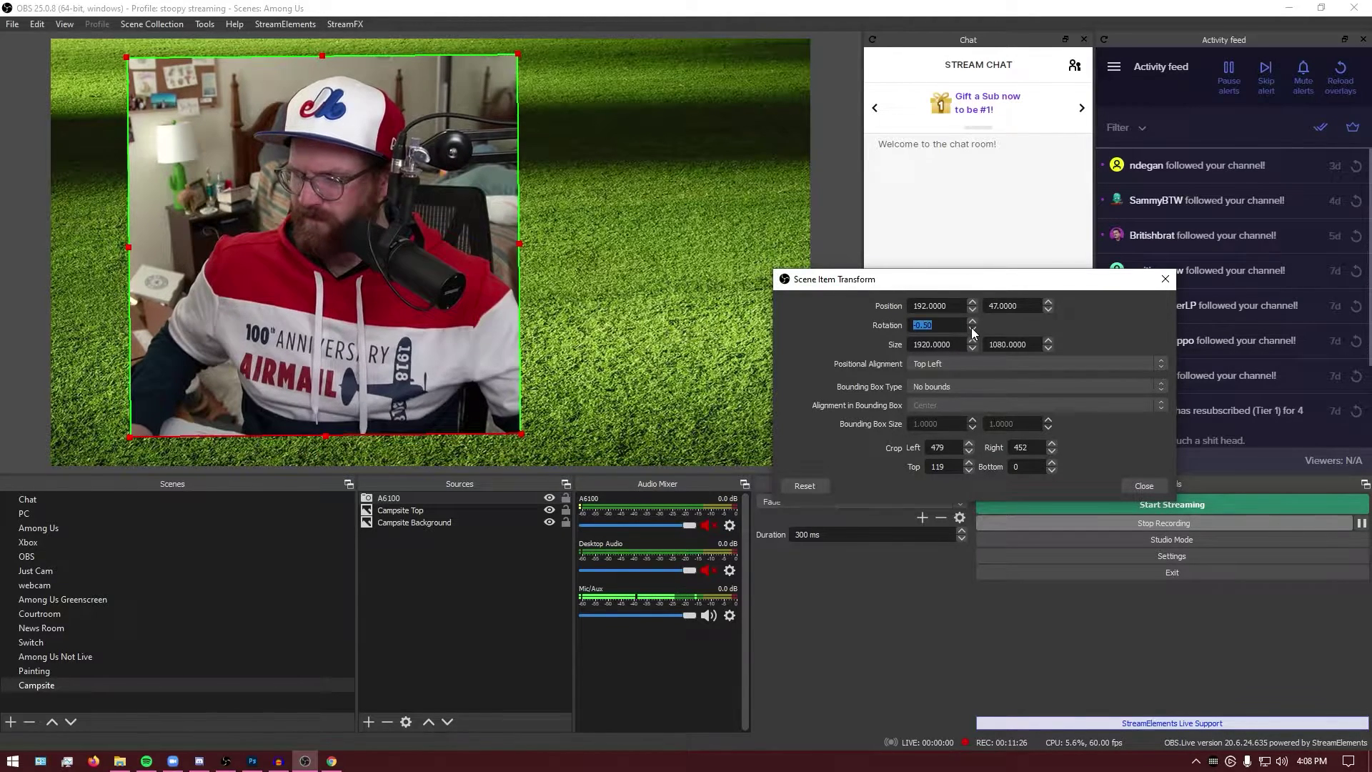
pyautogui.click(972, 329)
pyautogui.click(972, 329)
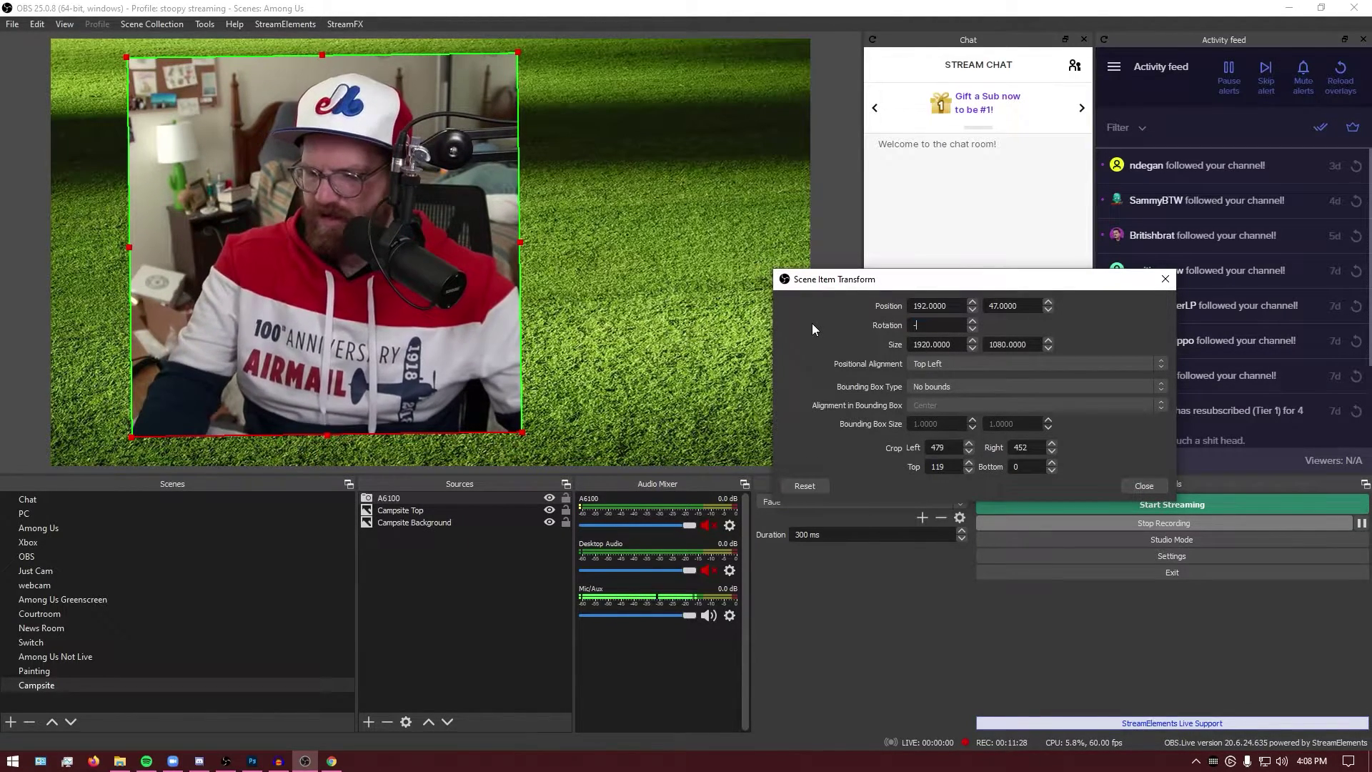
pyautogui.write('-70')
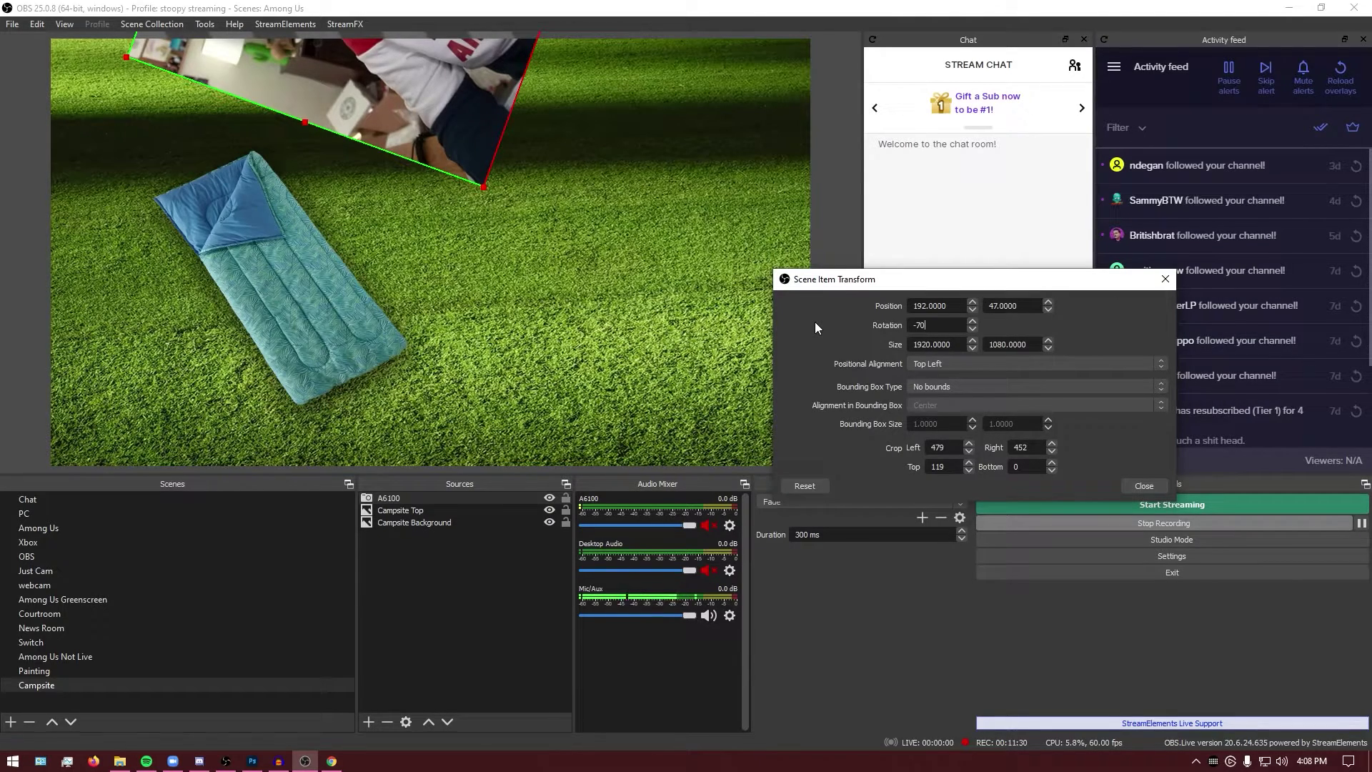
pyautogui.press('BackSpace')
pyautogui.press('BackSpace')
pyautogui.write('45')
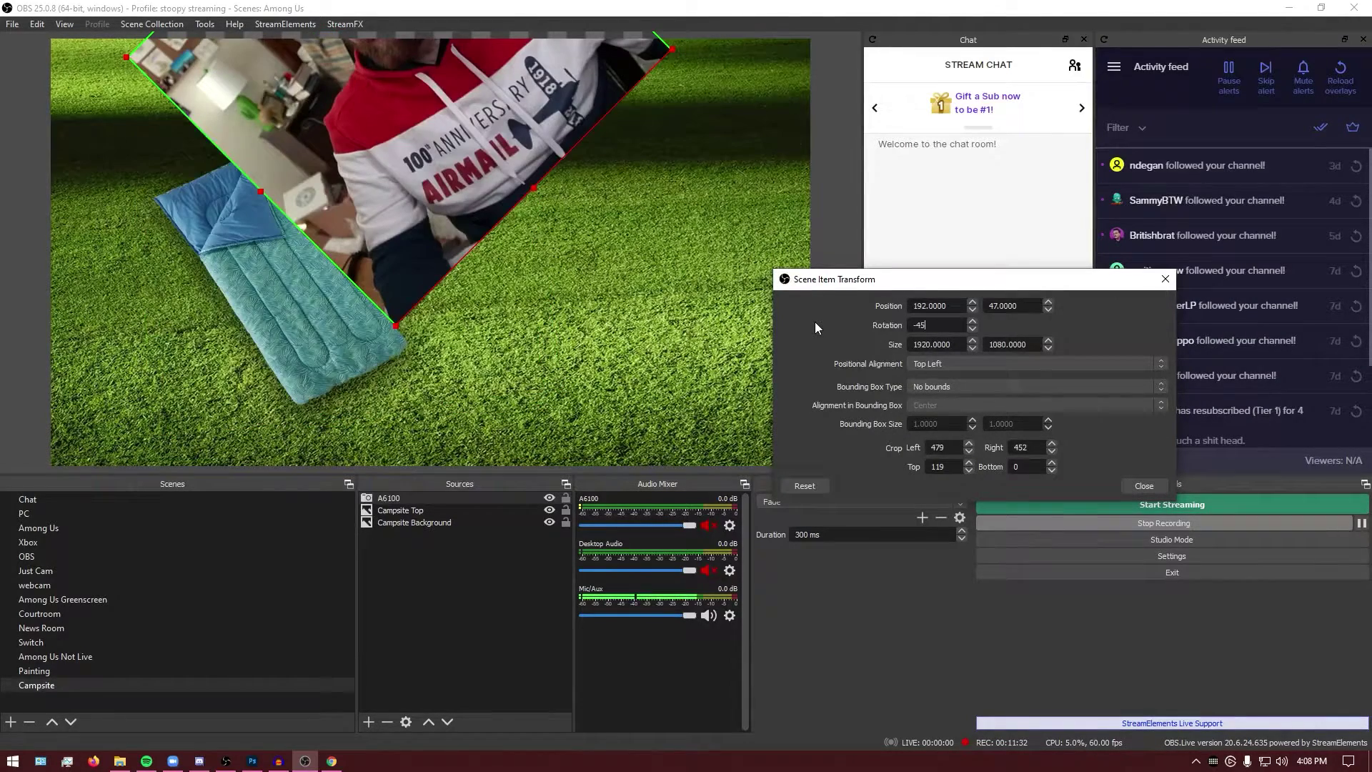
pyautogui.press('BackSpace')
pyautogui.press('BackSpace')
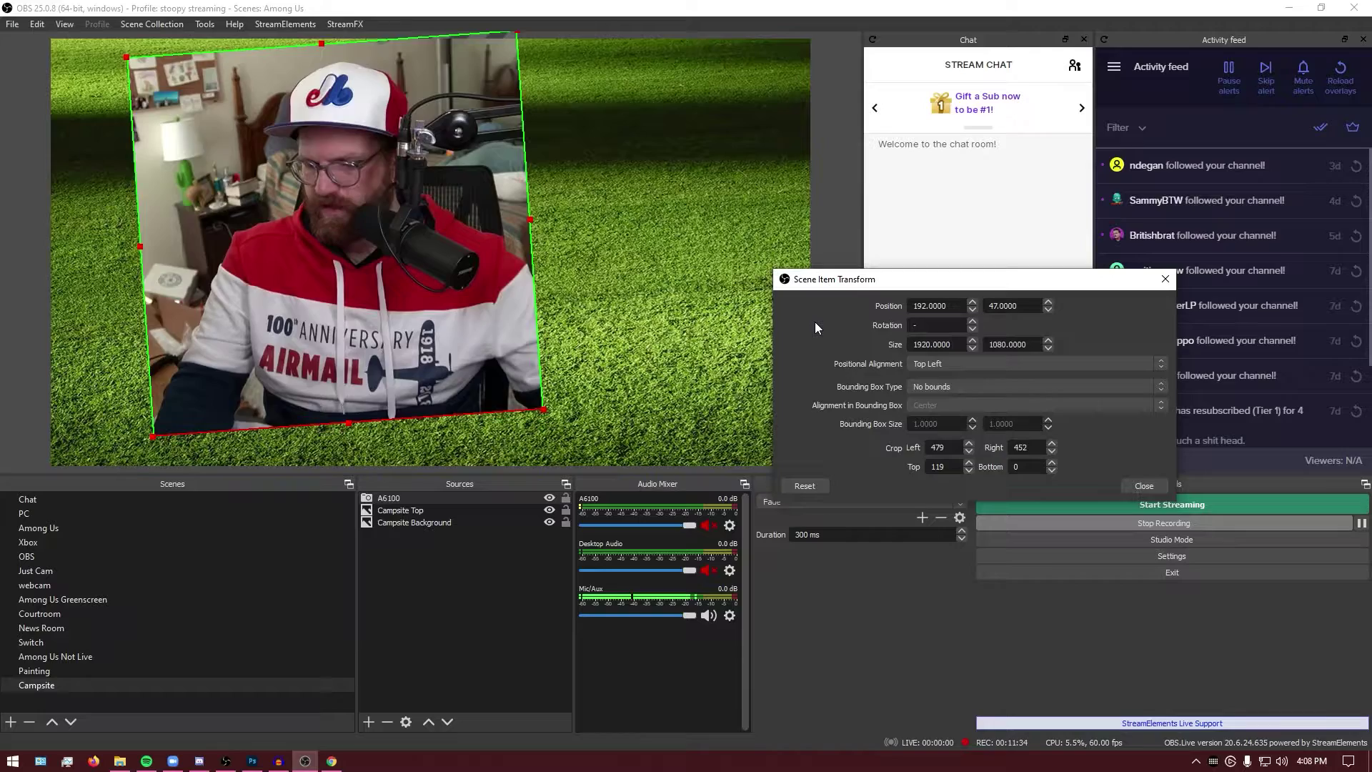
pyautogui.write('35')
pyautogui.click(413, 162)
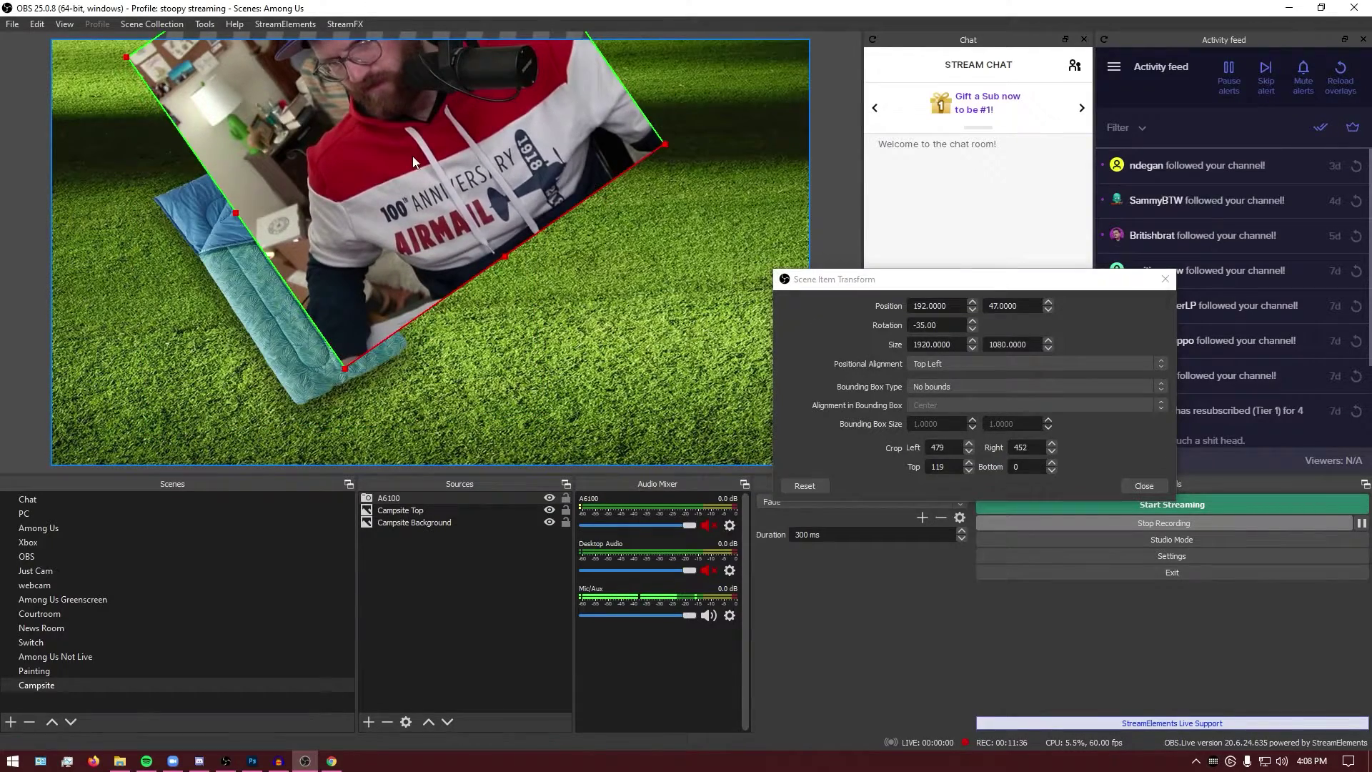
# - Shrink the tilted camera and move it onto the sleeping bag's head end
pyautogui.moveTo(413, 162); pyautogui.dragTo(266, 304)
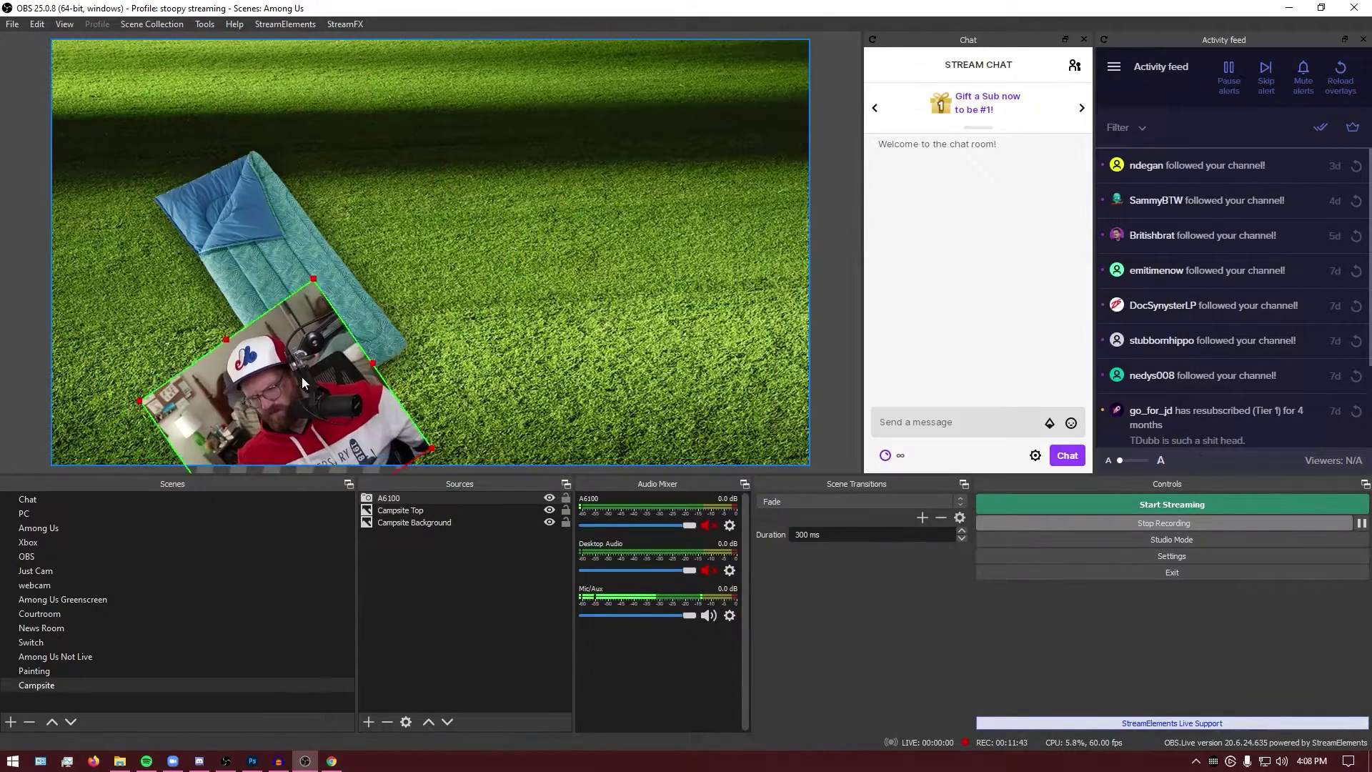
pyautogui.moveTo(301, 376); pyautogui.dragTo(268, 196)
pyautogui.moveTo(281, 94); pyautogui.dragTo(251, 174)
pyautogui.moveTo(247, 245); pyautogui.dragTo(246, 212)
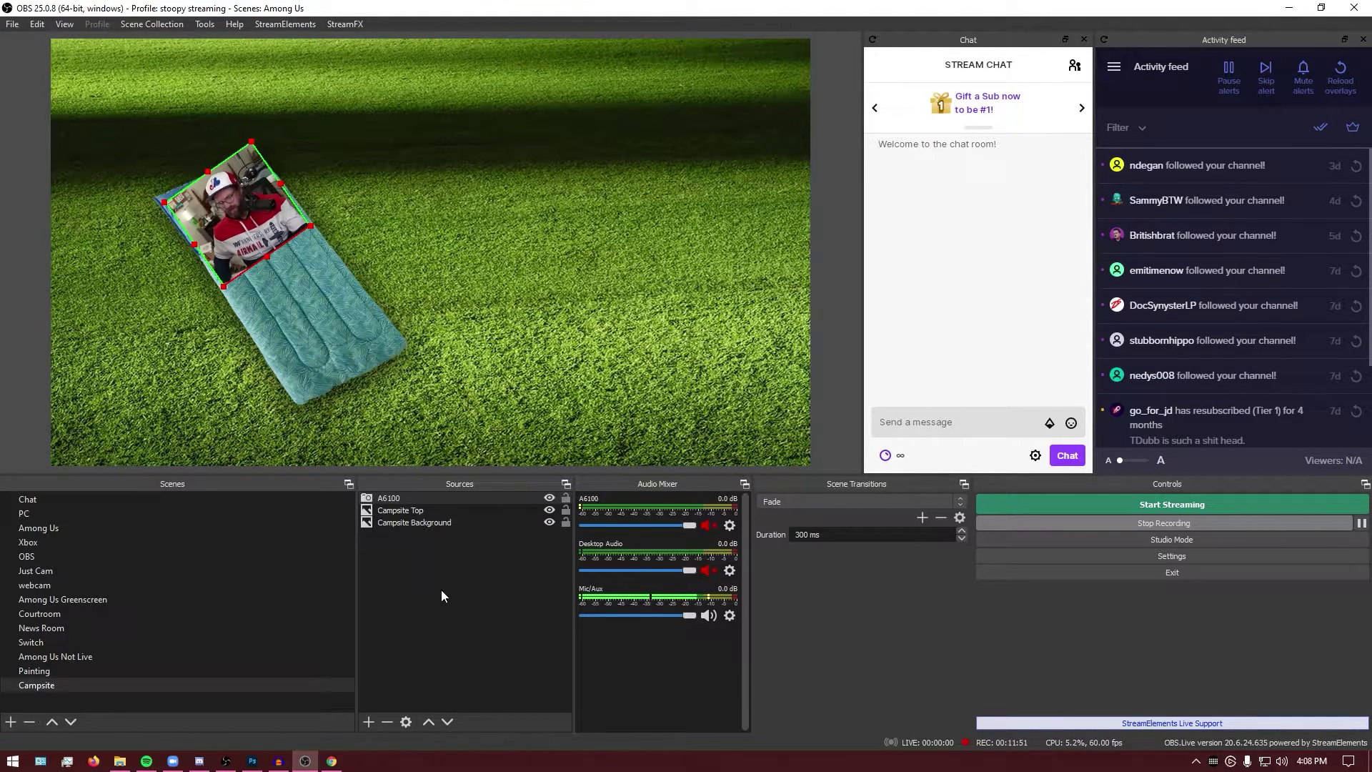
# - Move Campsite Top above the A6100 camera and nudge the camera under the flap
pyautogui.keyDown('ctrl'); pyautogui.click(425, 510); pyautogui.keyUp('ctrl')
pyautogui.moveTo(425, 513); pyautogui.dragTo(423, 500)
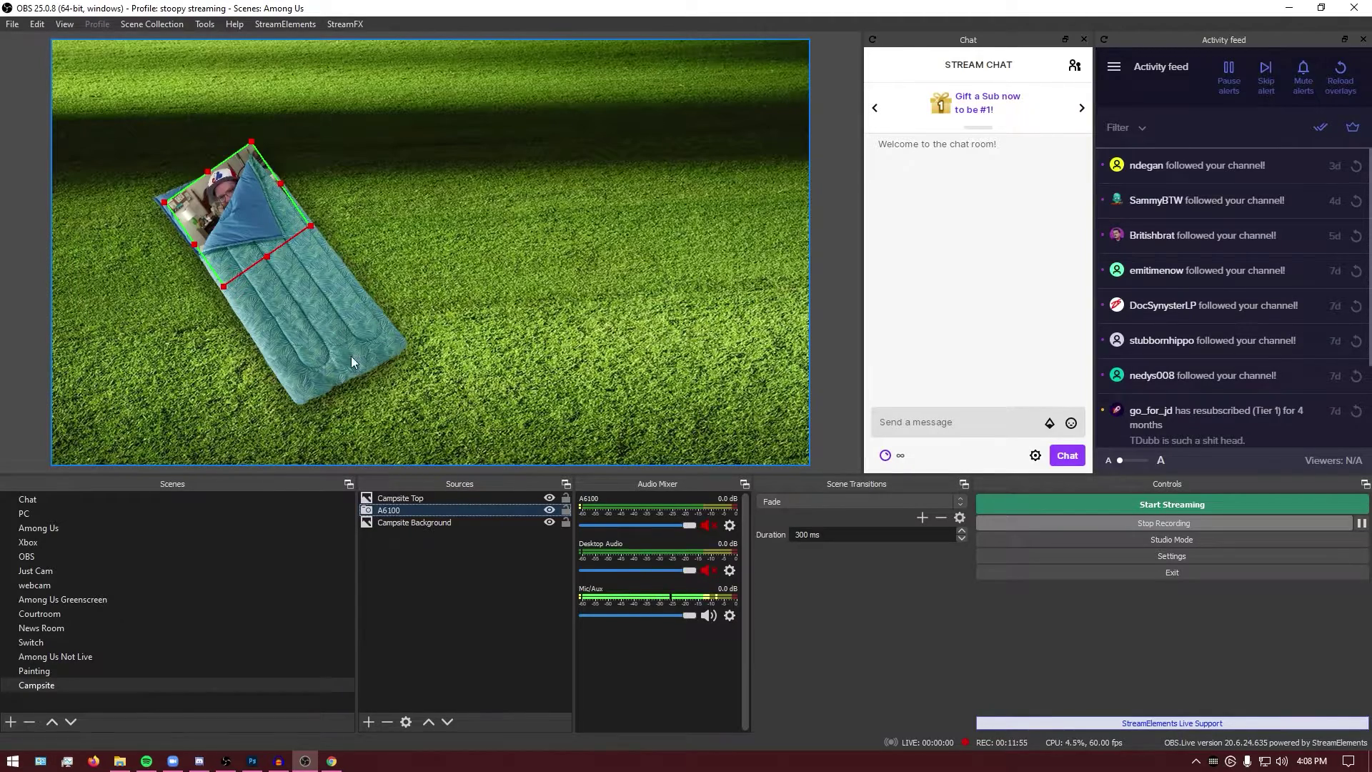
pyautogui.keyDown('ctrl'); pyautogui.click(403, 501); pyautogui.keyUp('ctrl')
pyautogui.keyDown('ctrl'); pyautogui.click(404, 499); pyautogui.keyUp('ctrl')
pyautogui.moveTo(226, 196); pyautogui.dragTo(211, 179)
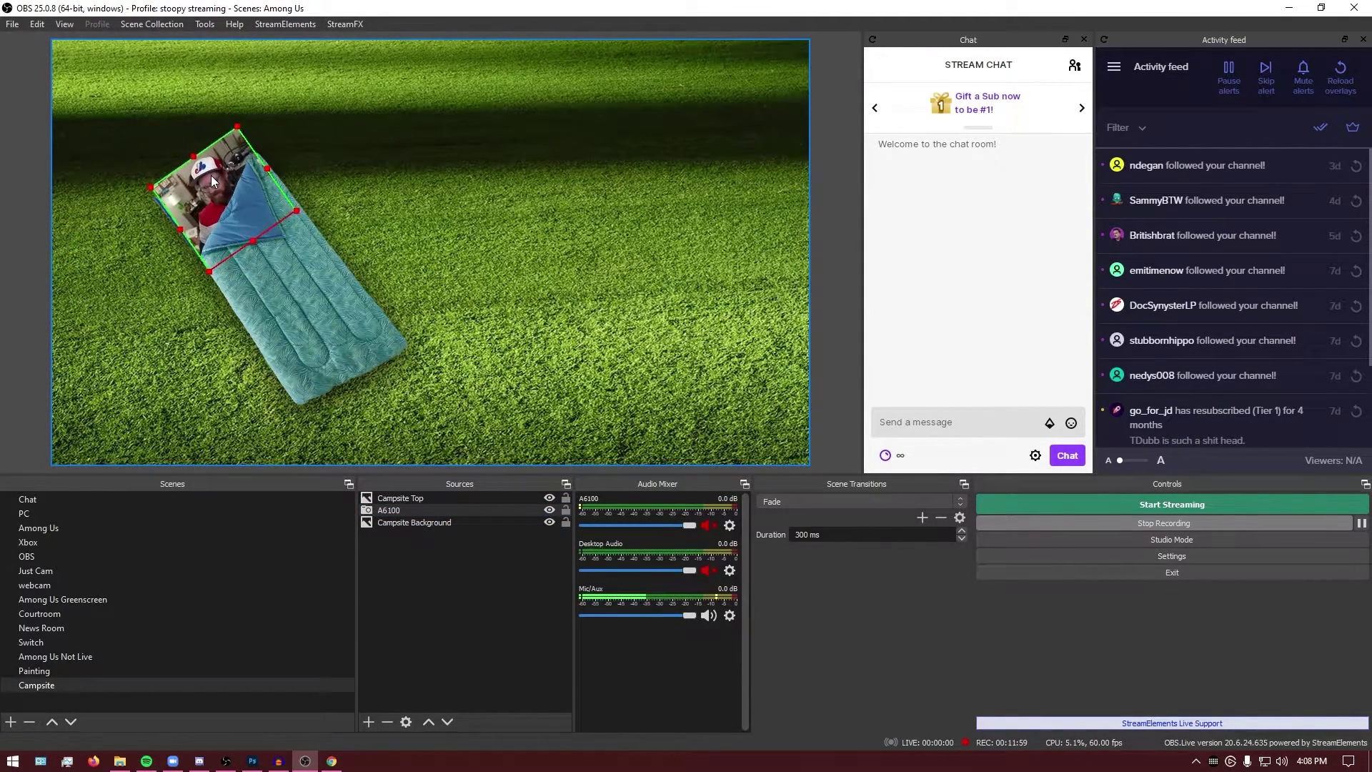
pyautogui.moveTo(212, 174); pyautogui.dragTo(215, 177)
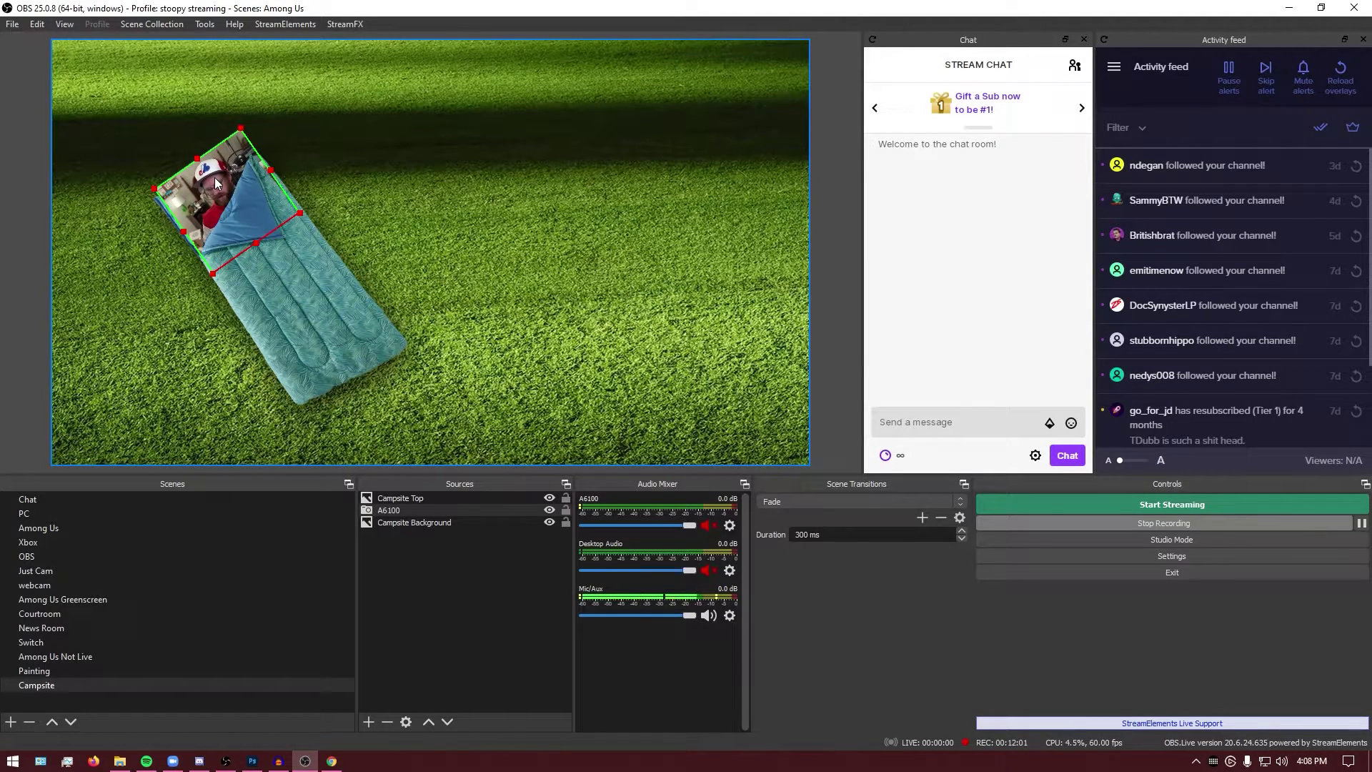
pyautogui.click(412, 251)
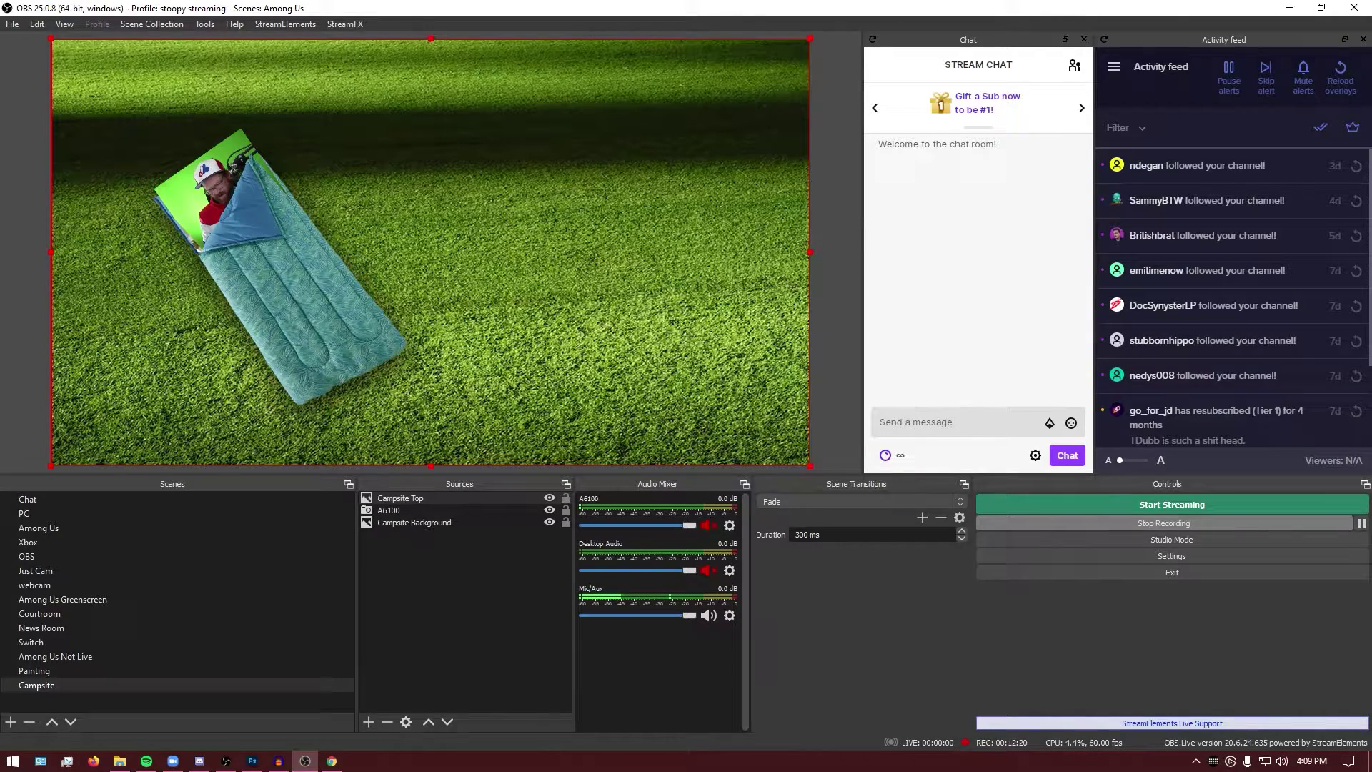
# - Enable the A6100 camera's Chroma Key filter and close the Filters window
pyautogui.click(386, 510)
pyautogui.rightClick(386, 511)
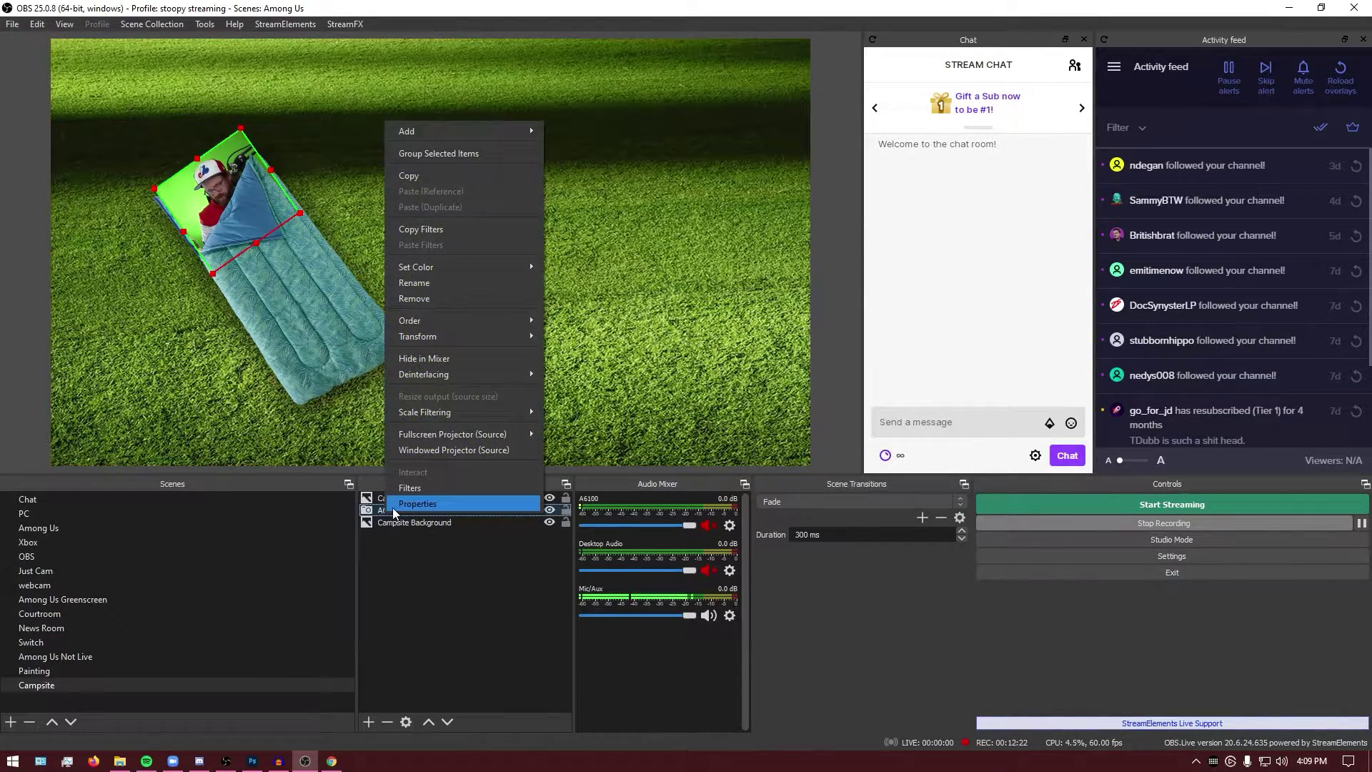
pyautogui.click(432, 486)
pyautogui.click(397, 426)
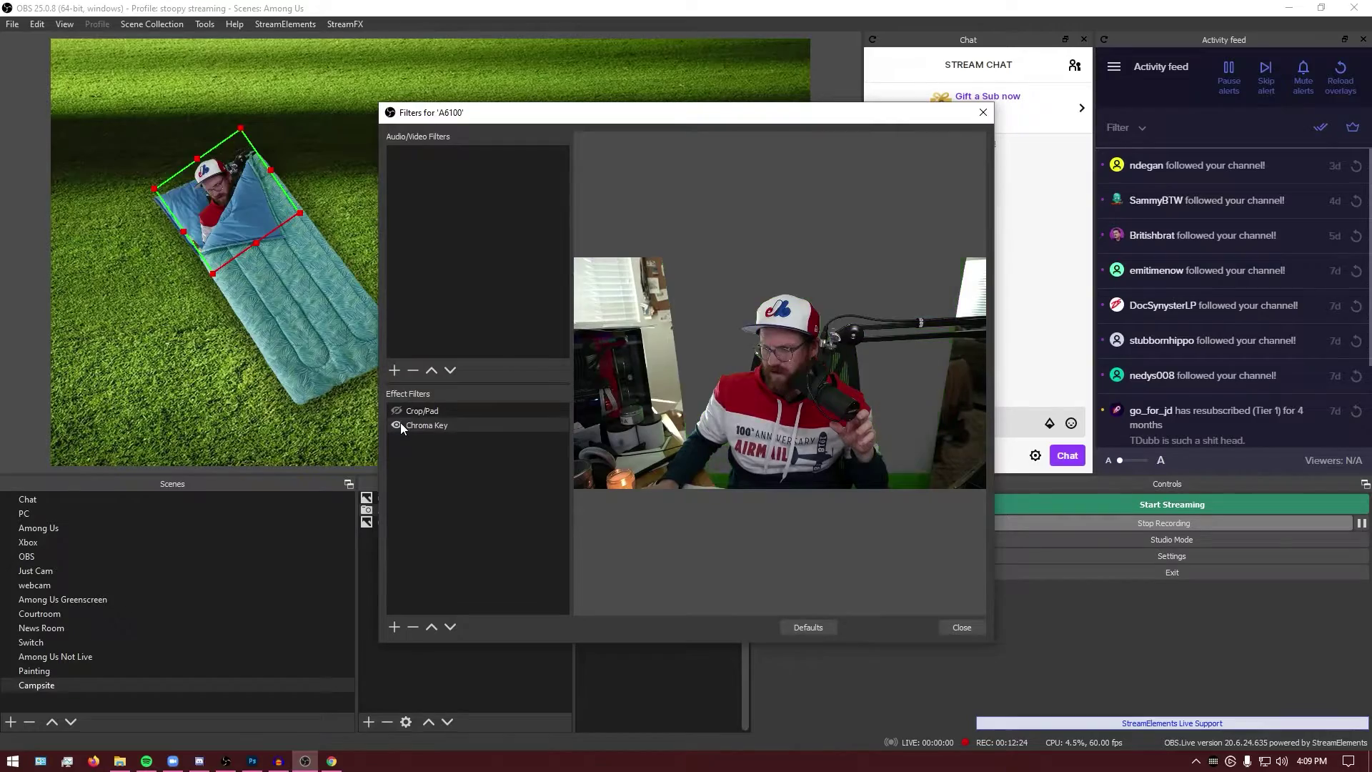
pyautogui.click(962, 627)
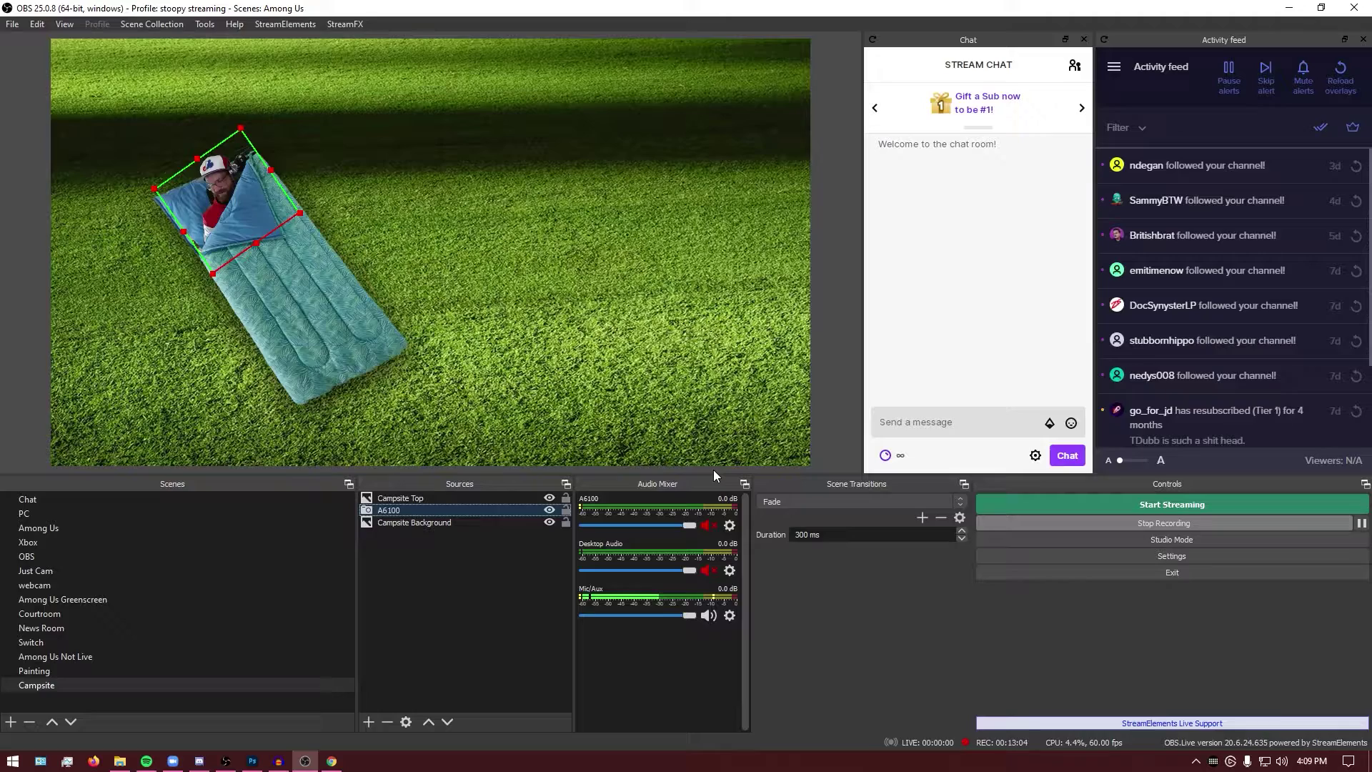
# - Switch OBS to Just Cam, then in Photoshop hide Layer 1 and show Sleeping Bag 1
pyautogui.click(100, 571)
pyautogui.click(1291, 11)
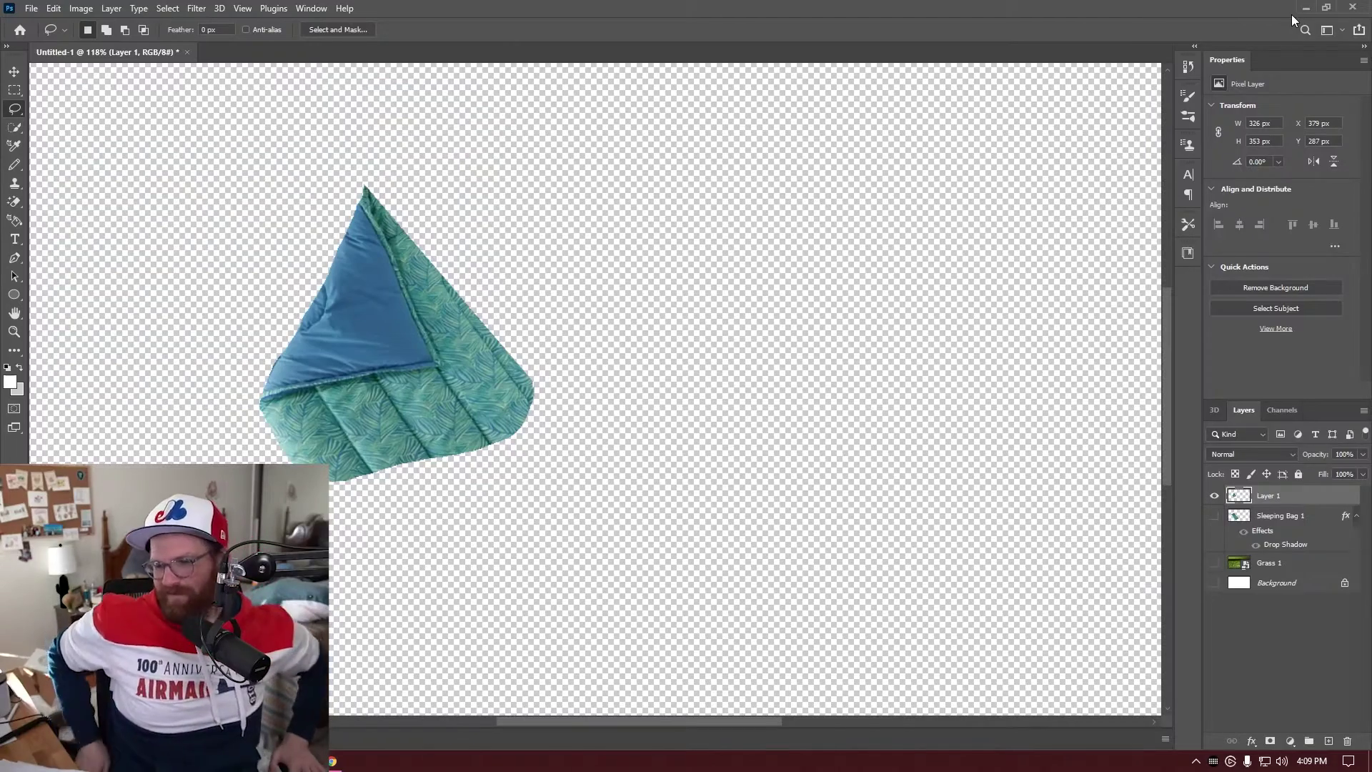
pyautogui.click(1215, 495)
pyautogui.click(1217, 517)
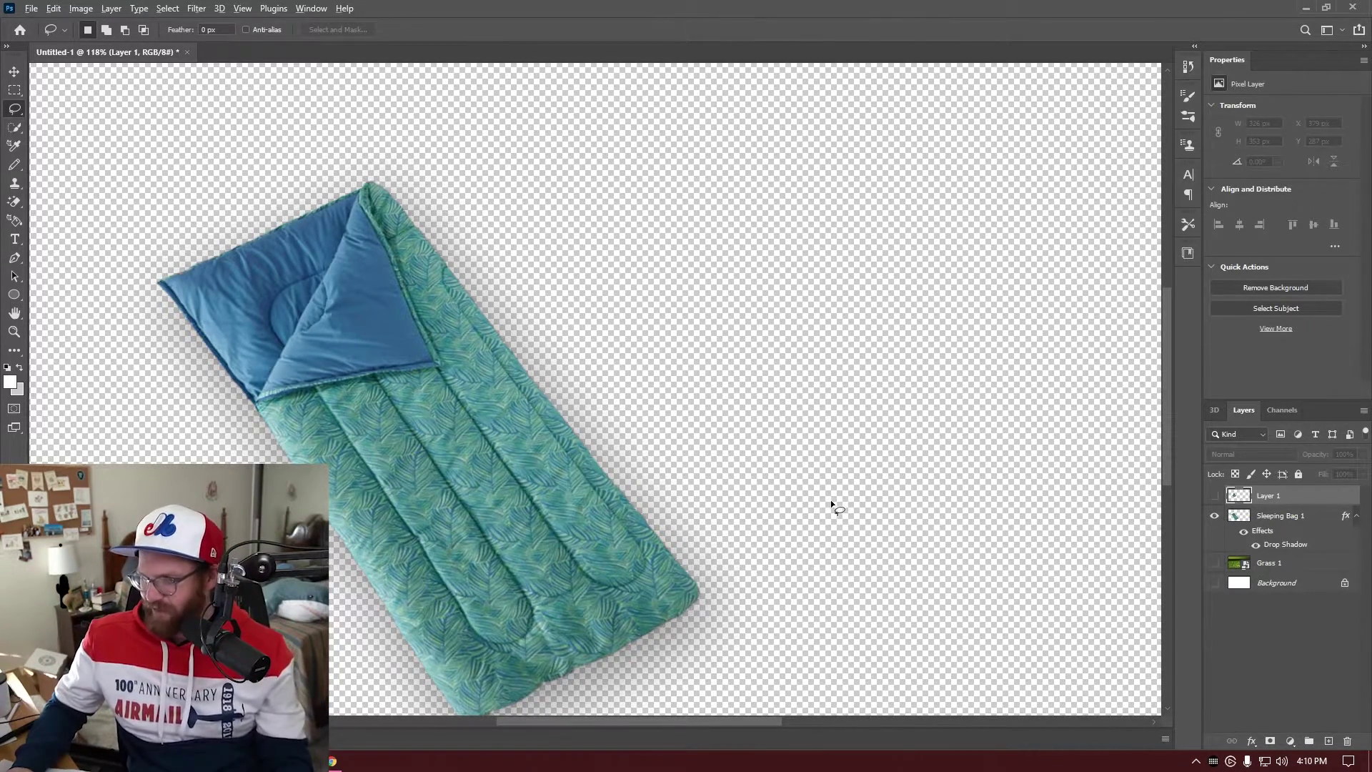
pyautogui.hotkey('ctrl', '0')
# - Enlarge Sleeping Bag 1 to about 140%, reposition it, and show the Grass 1 layer
pyautogui.keyDown('shift'); pyautogui.click(1279, 516); pyautogui.keyUp('shift')
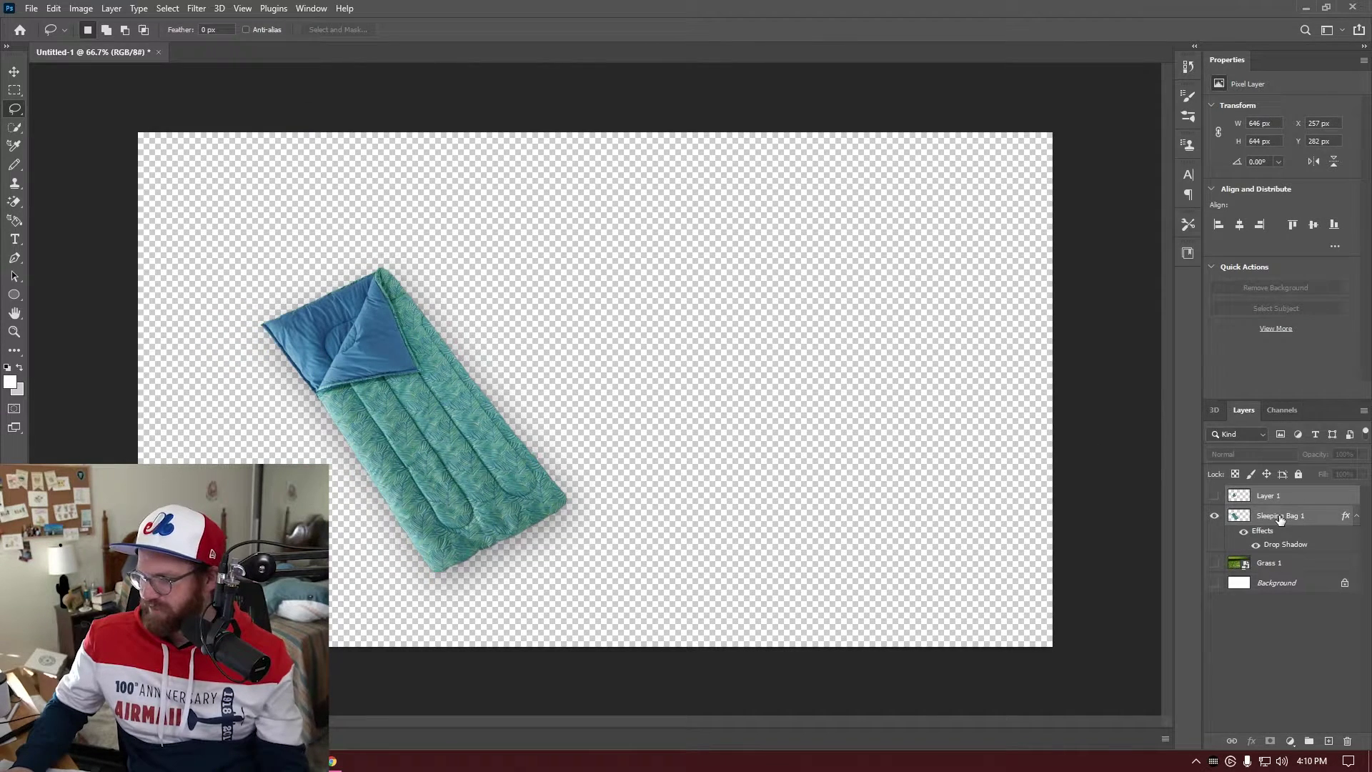
pyautogui.hotkey('ctrl', 't')
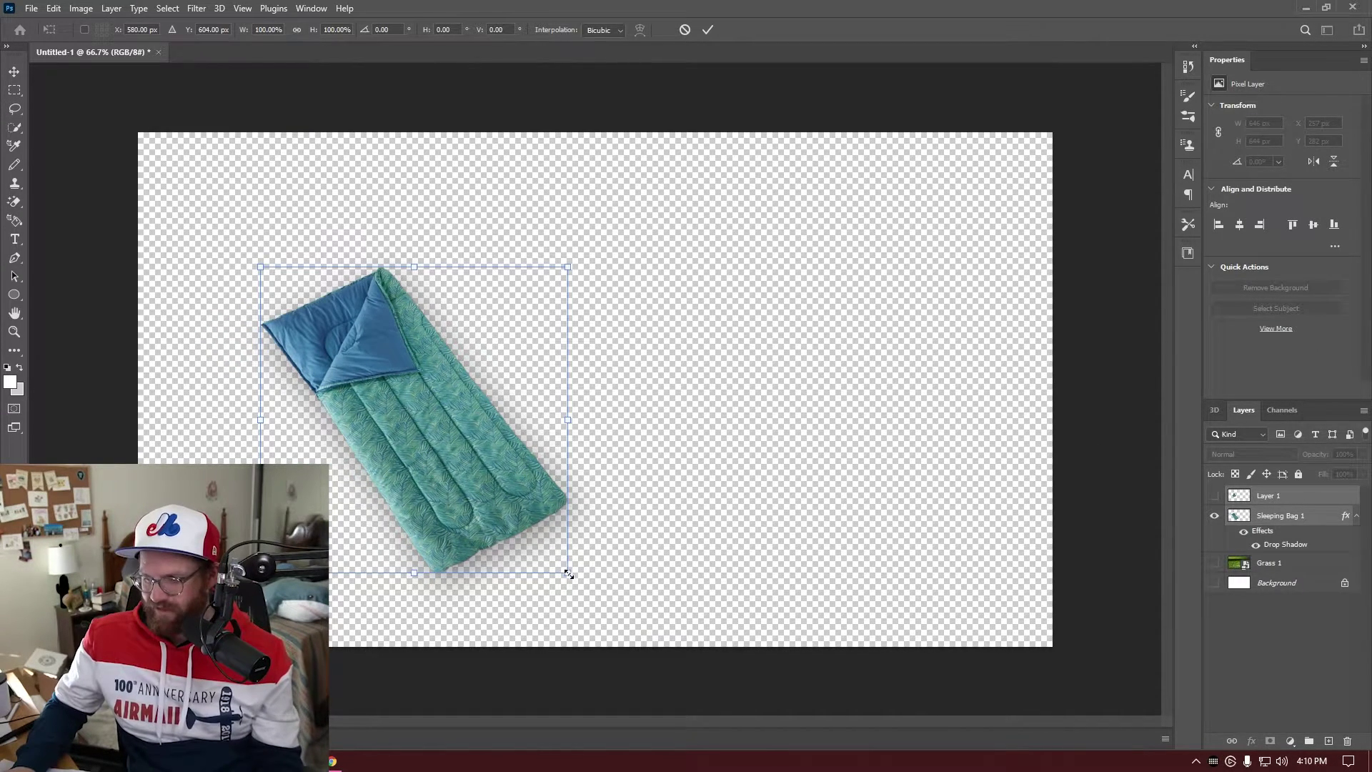
pyautogui.moveTo(568, 573); pyautogui.dragTo(683, 689)
pyautogui.moveTo(603, 547)
pyautogui.mouseDown()
pyautogui.moveTo(578, 527)
pyautogui.moveTo(569, 571)
pyautogui.mouseUp()
pyautogui.press('Return')
pyautogui.press('l')
pyautogui.click(1214, 563)
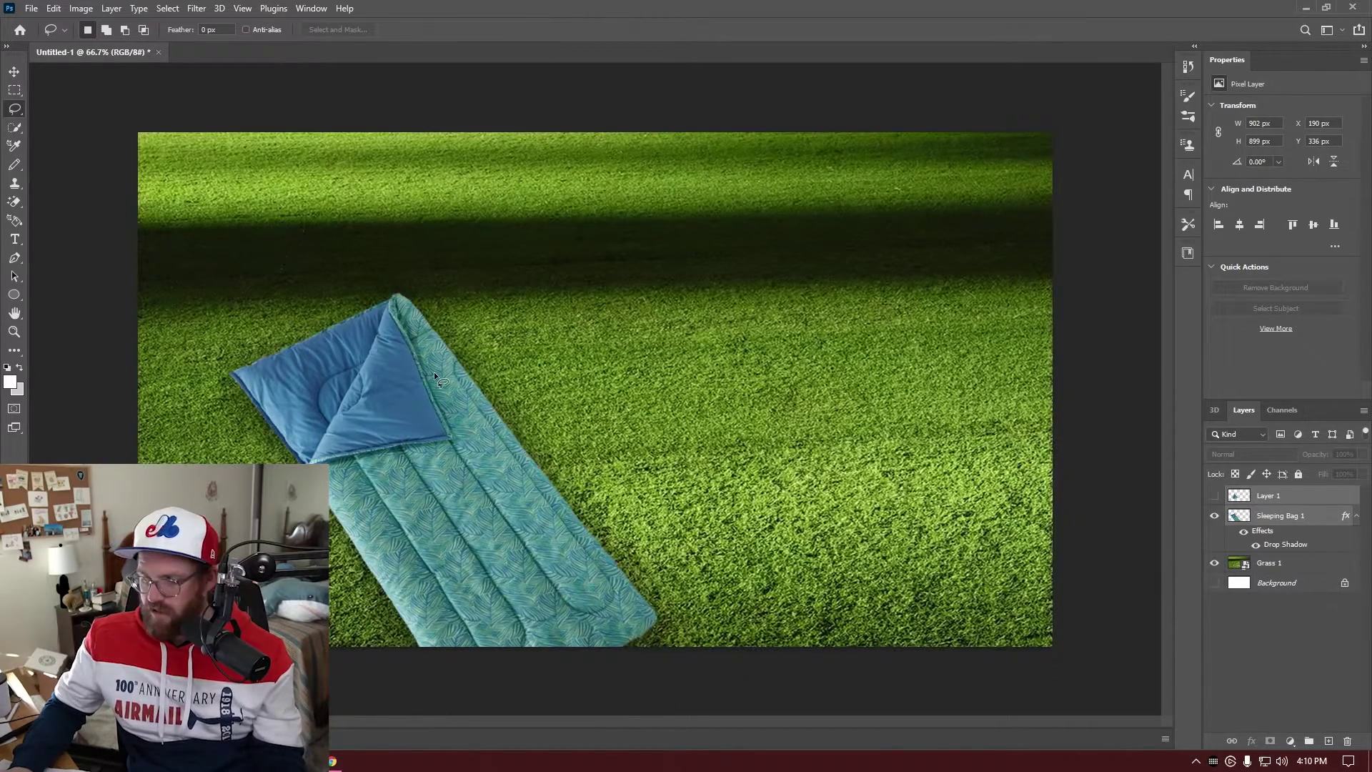
# - Rotate the sleeping bag about 9° and move it lower and to the right
pyautogui.hotkey('ctrl', 't')
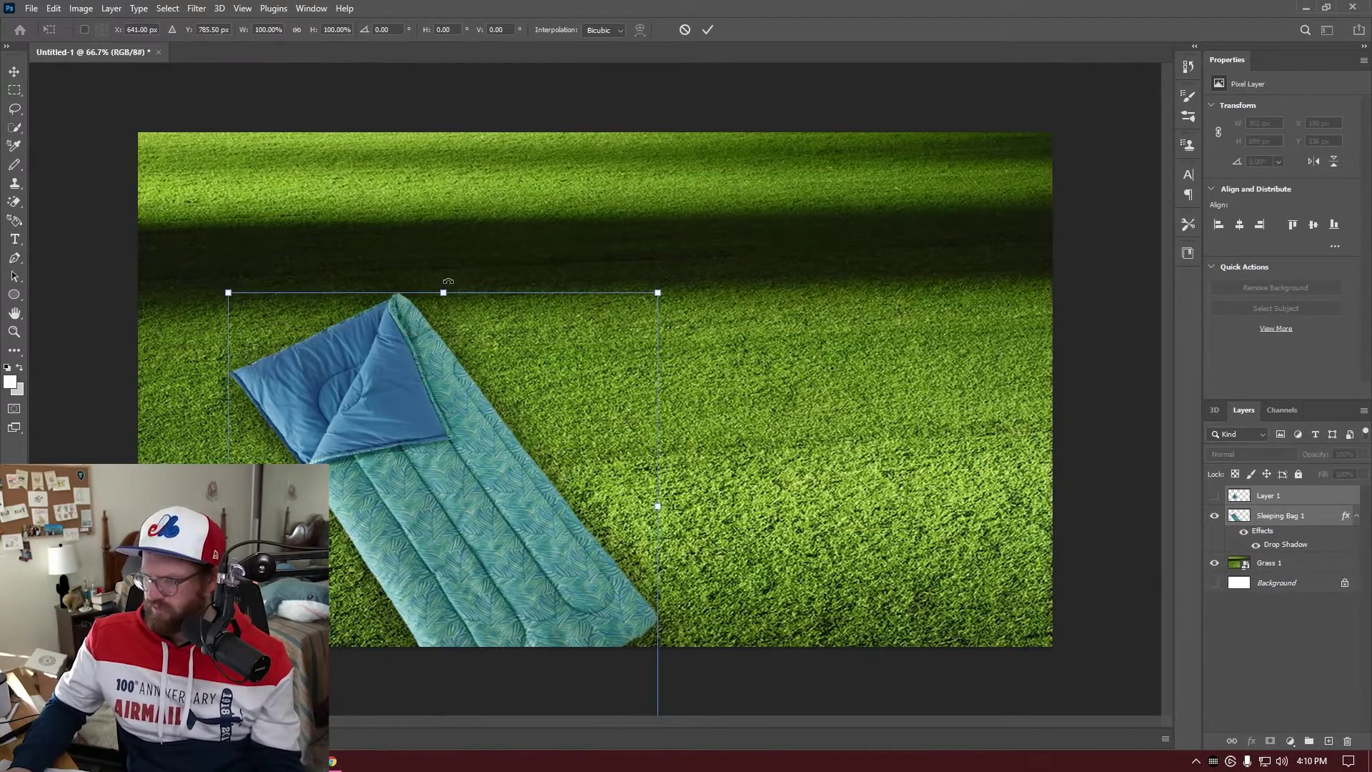
pyautogui.moveTo(449, 273); pyautogui.dragTo(485, 277)
pyautogui.moveTo(476, 411)
pyautogui.mouseDown()
pyautogui.moveTo(464, 426)
pyautogui.moveTo(648, 470)
pyautogui.moveTo(645, 453)
pyautogui.mouseUp()
pyautogui.press('Return')
pyautogui.press('l')
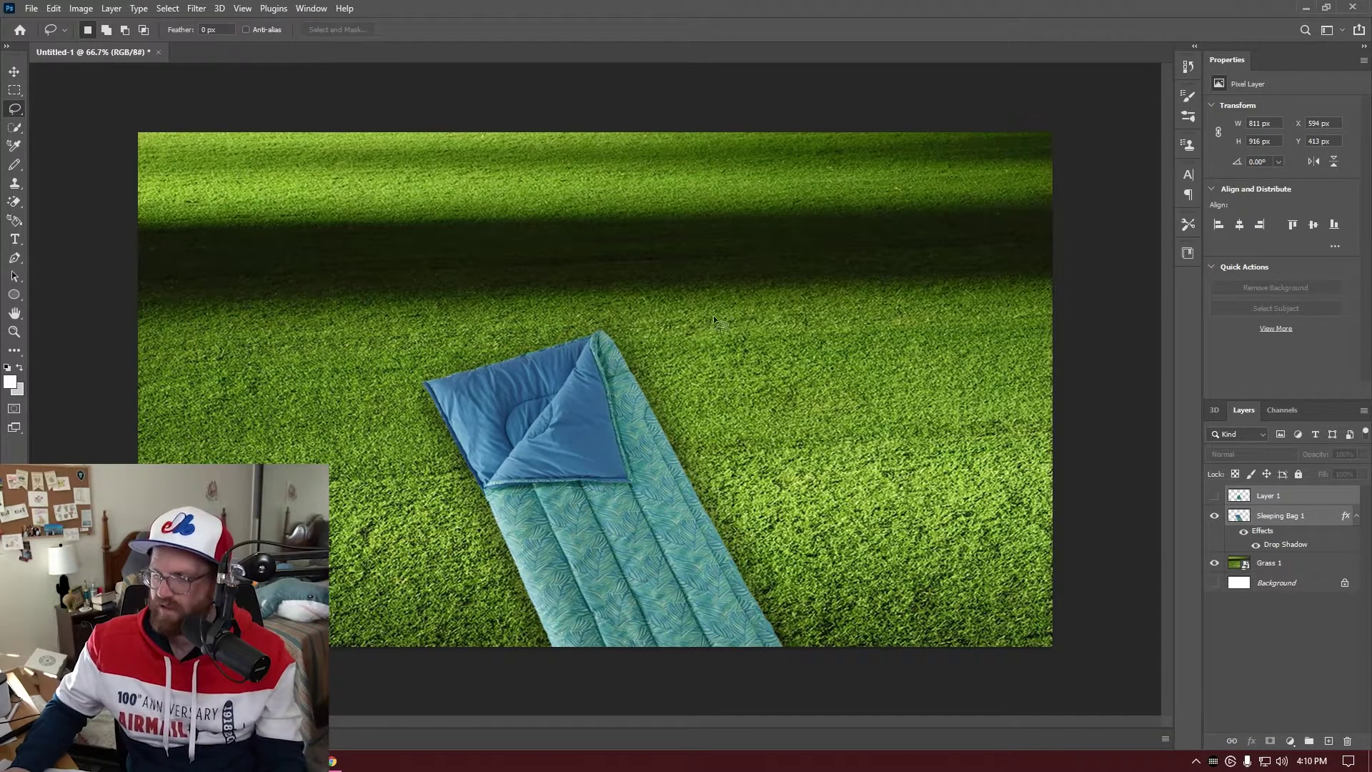
# - Select Layer 1 and turn Sleeping Bag 1 back on so the flap shows over the full bag
pyautogui.click(1263, 502)
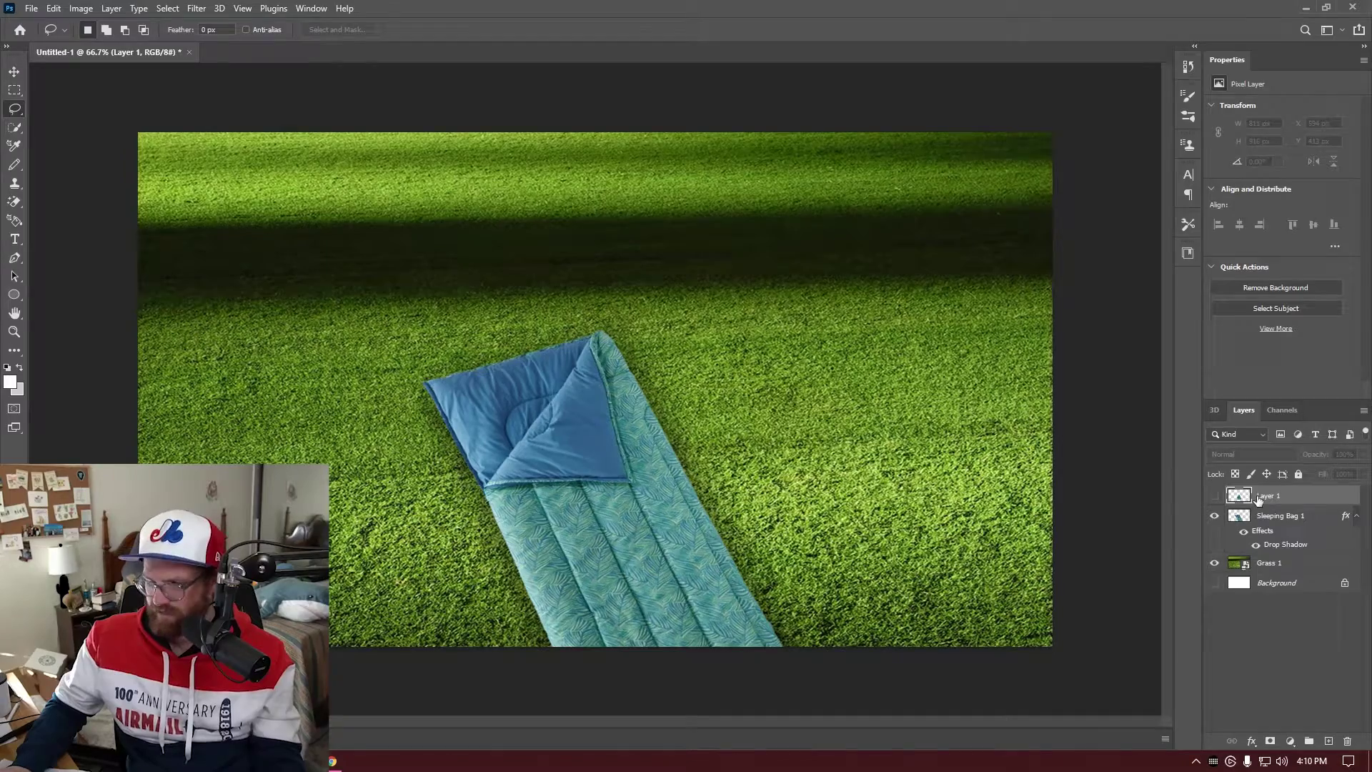
pyautogui.press('Delete')
pyautogui.scroll(5, 513, 491)
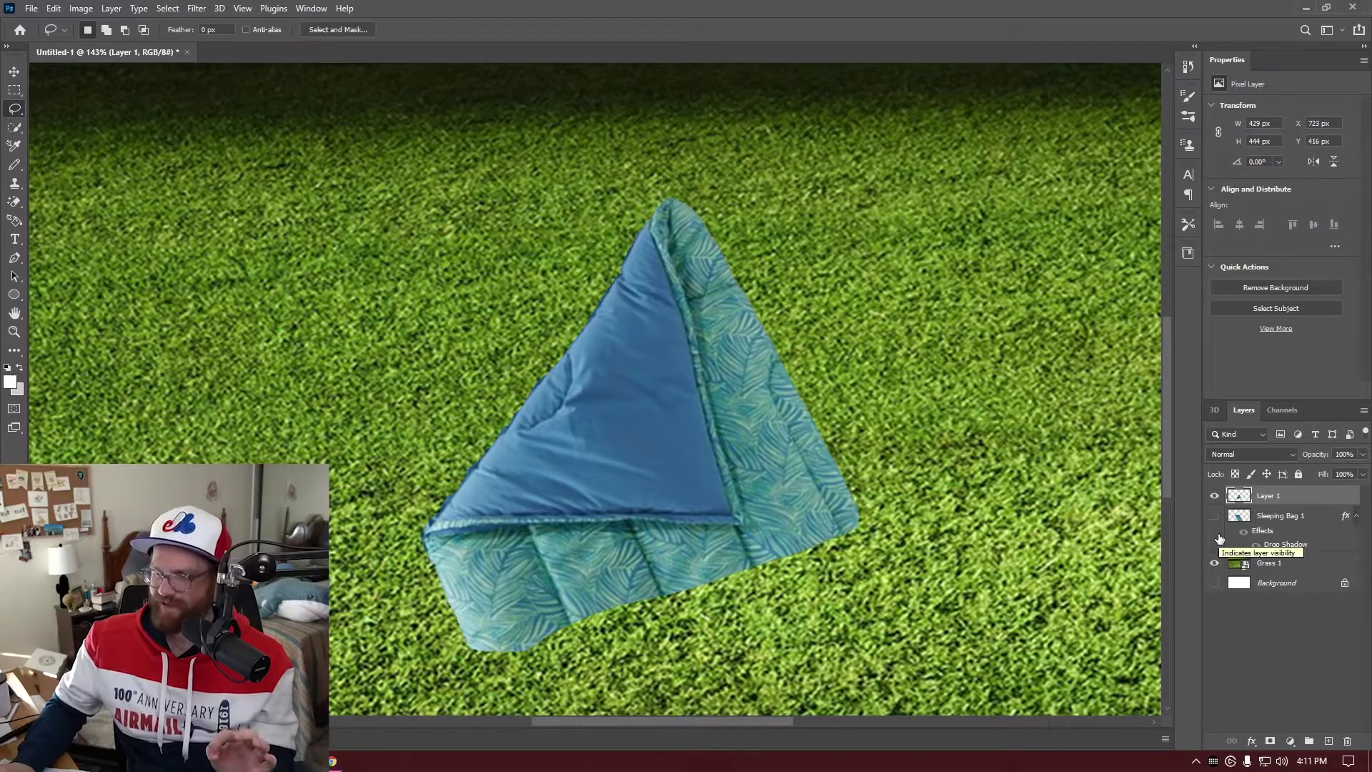
pyautogui.click(1215, 517)
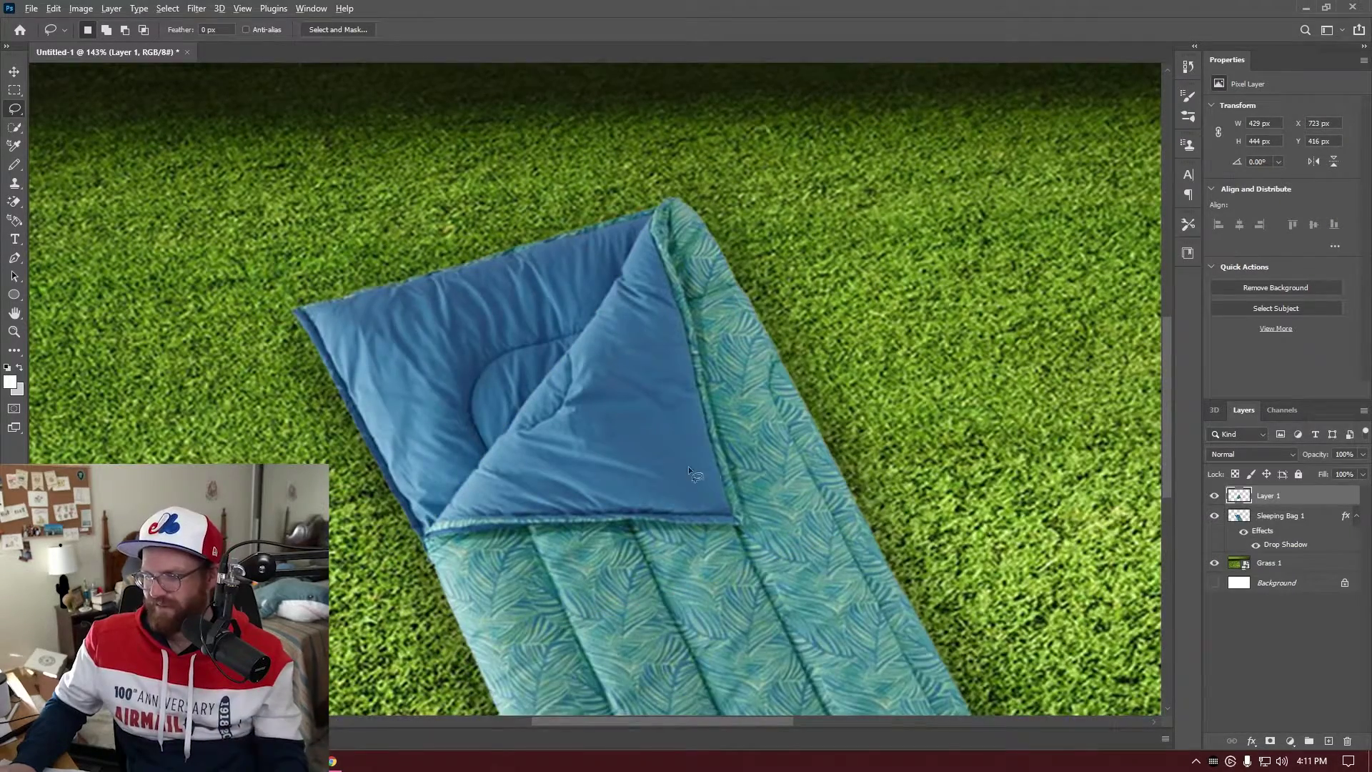
pyautogui.scroll(-5, 676, 466)
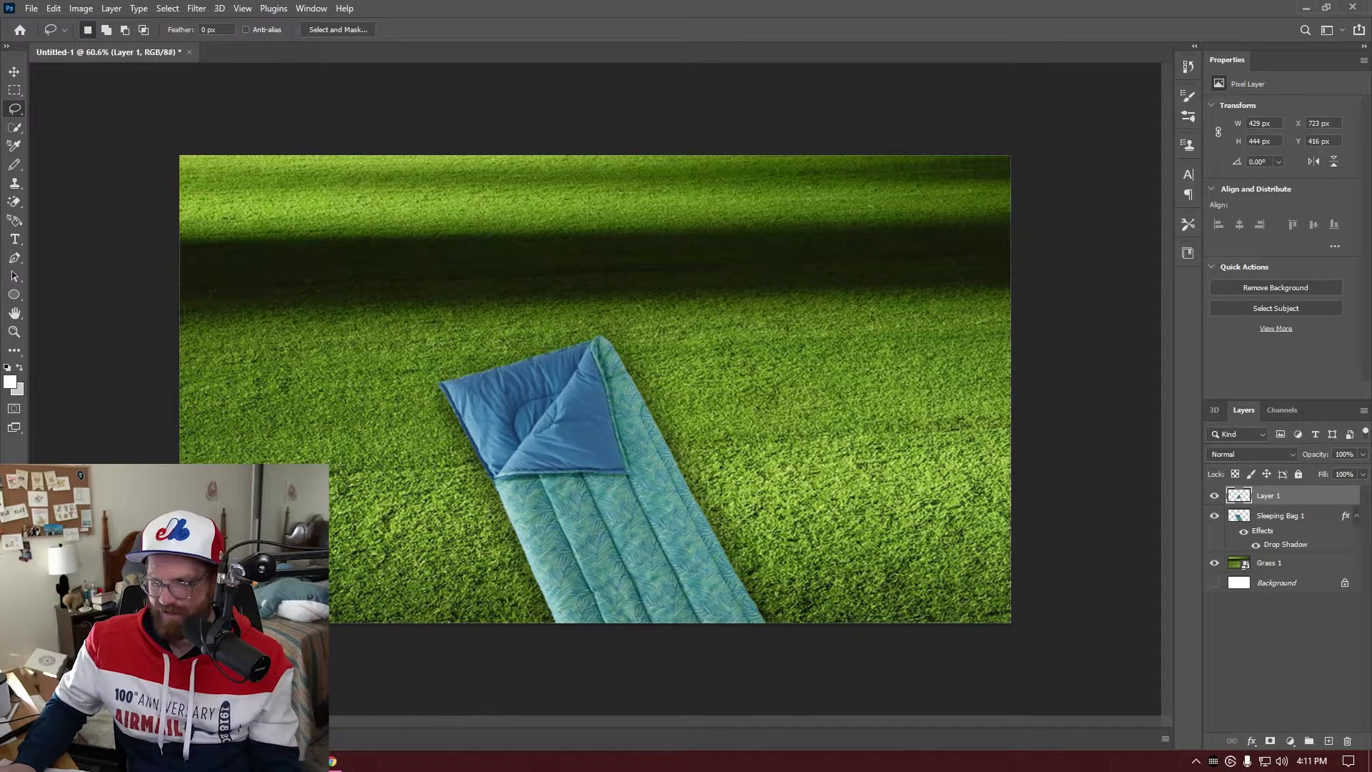
pyautogui.hotkey('alt', 'Tab')
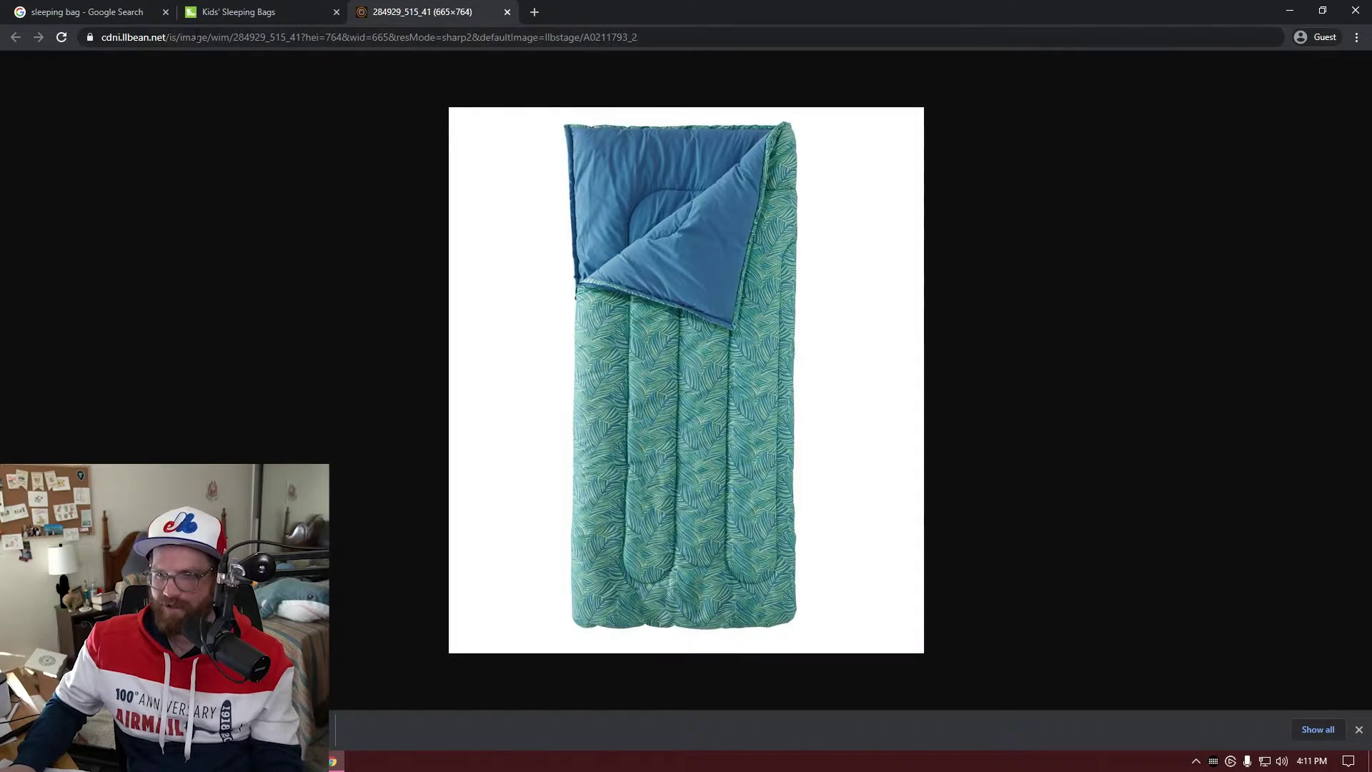
# - Open the L.L.Bean Kids' Sleeping Bags page and the red plaid bag's full-size image tab
pyautogui.click(260, 21)
pyautogui.click(81, 22)
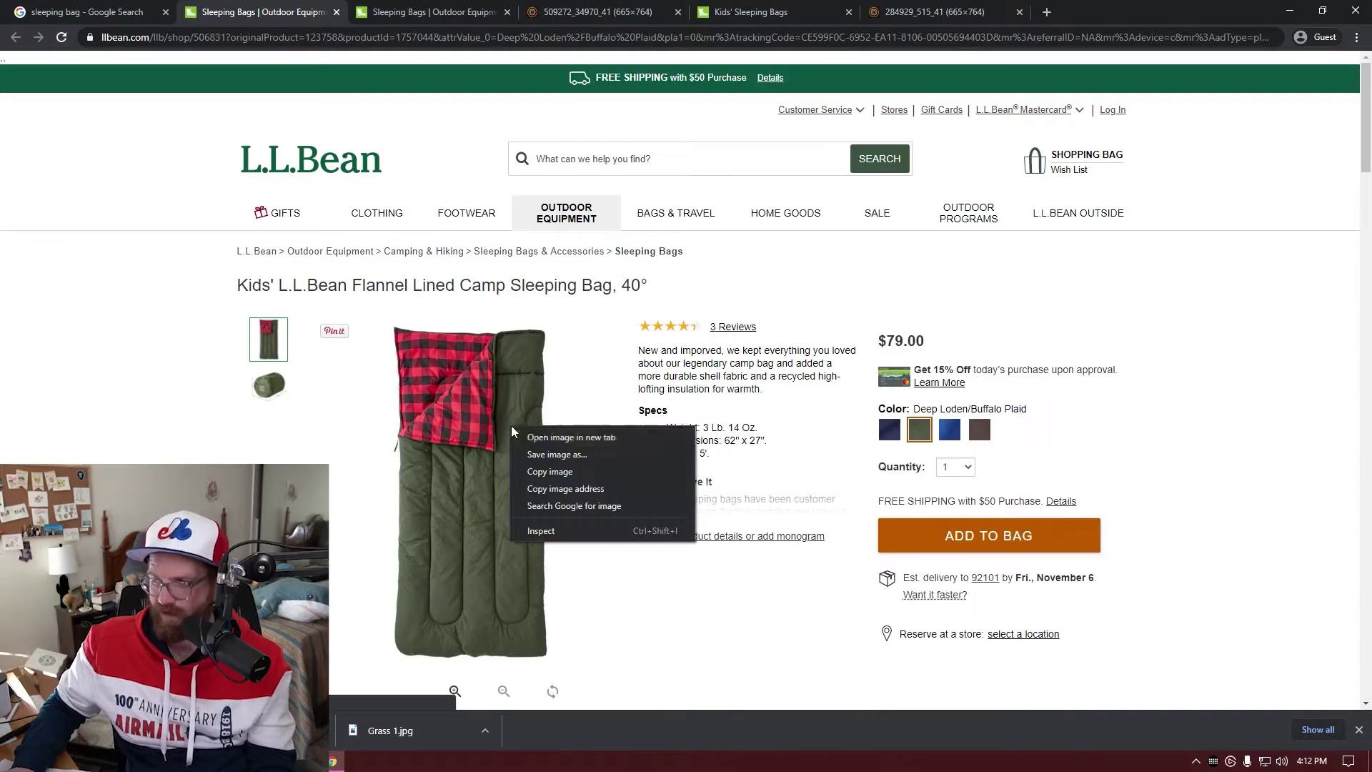
pyautogui.click(543, 441)
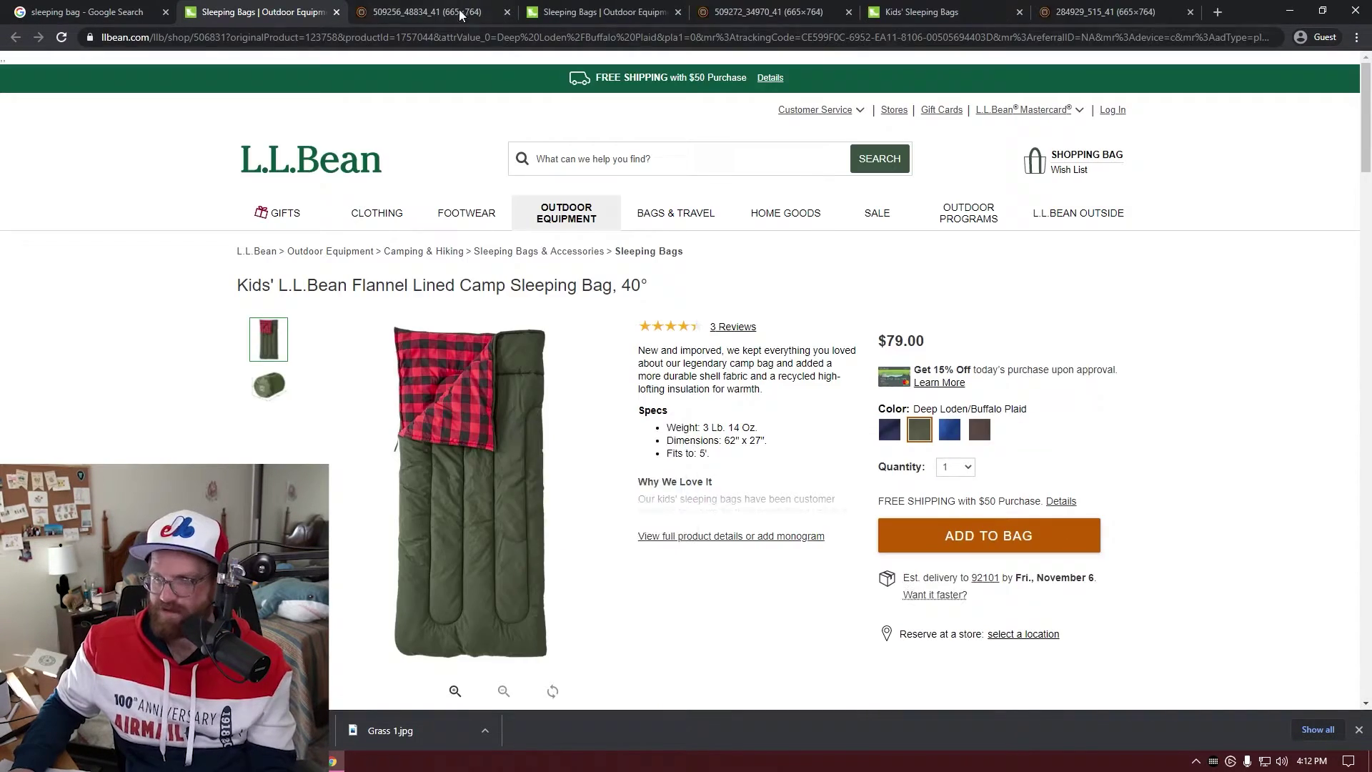
pyautogui.click(461, 15)
pyautogui.hotkey('alt', 'Tab')
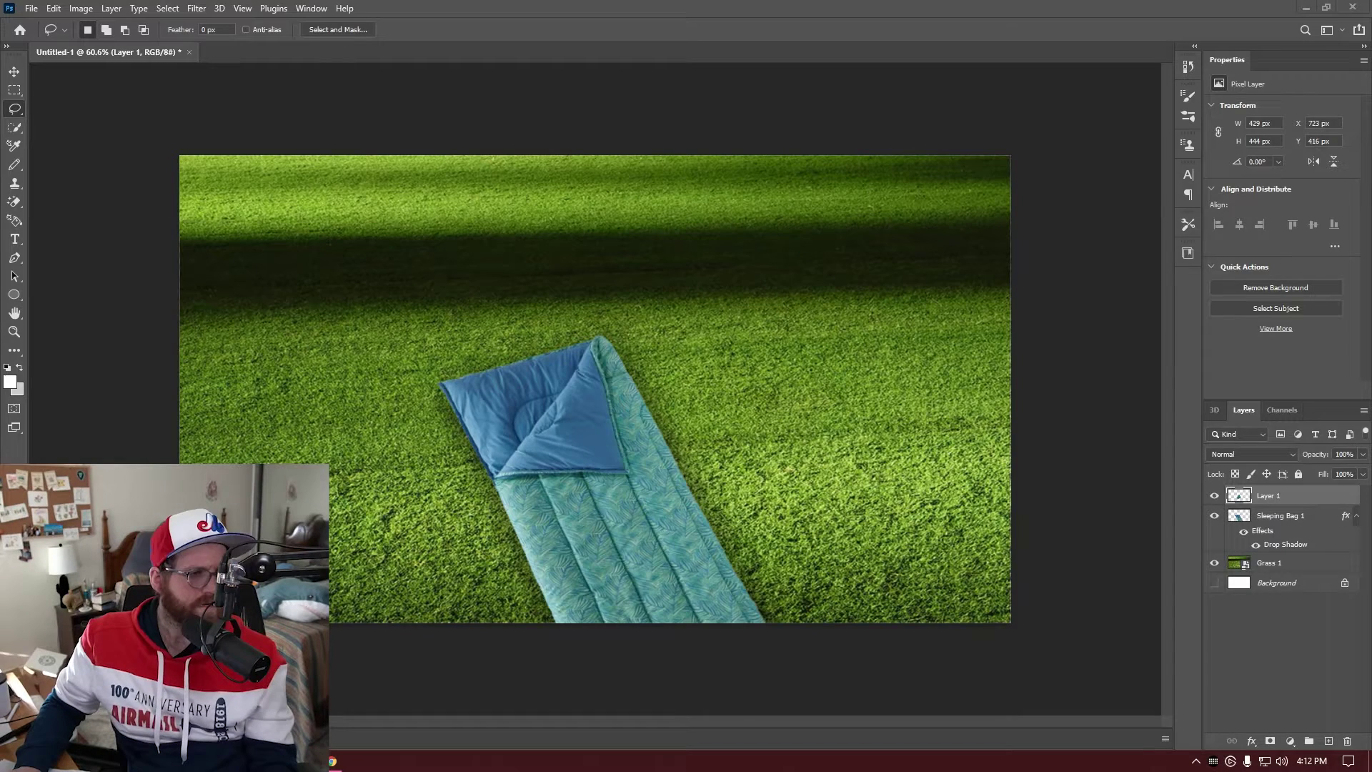
# - Paste the navy and red plaid bags, rotate the navy bag diagonally and give it a drop shadow
pyautogui.hotkey('ctrl', 'v')
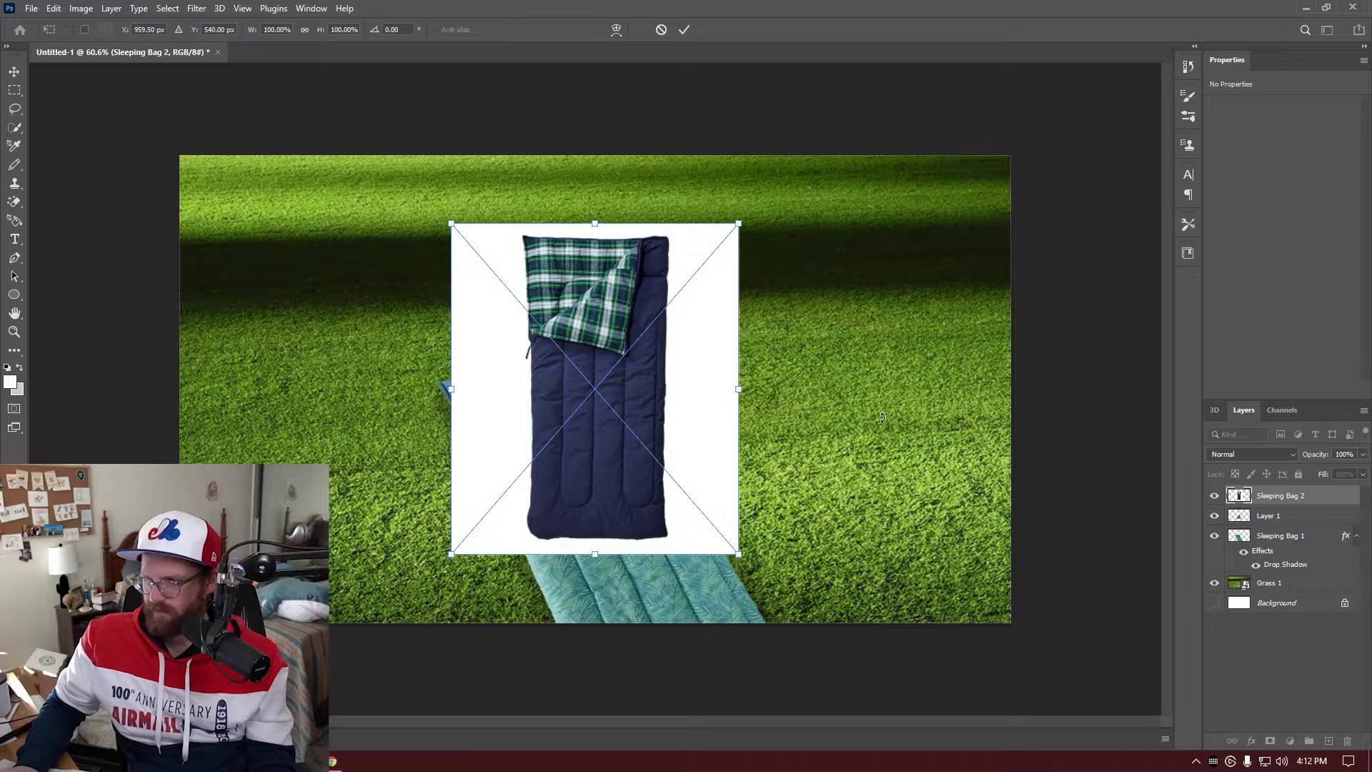
pyautogui.press('Return')
pyautogui.press('l')
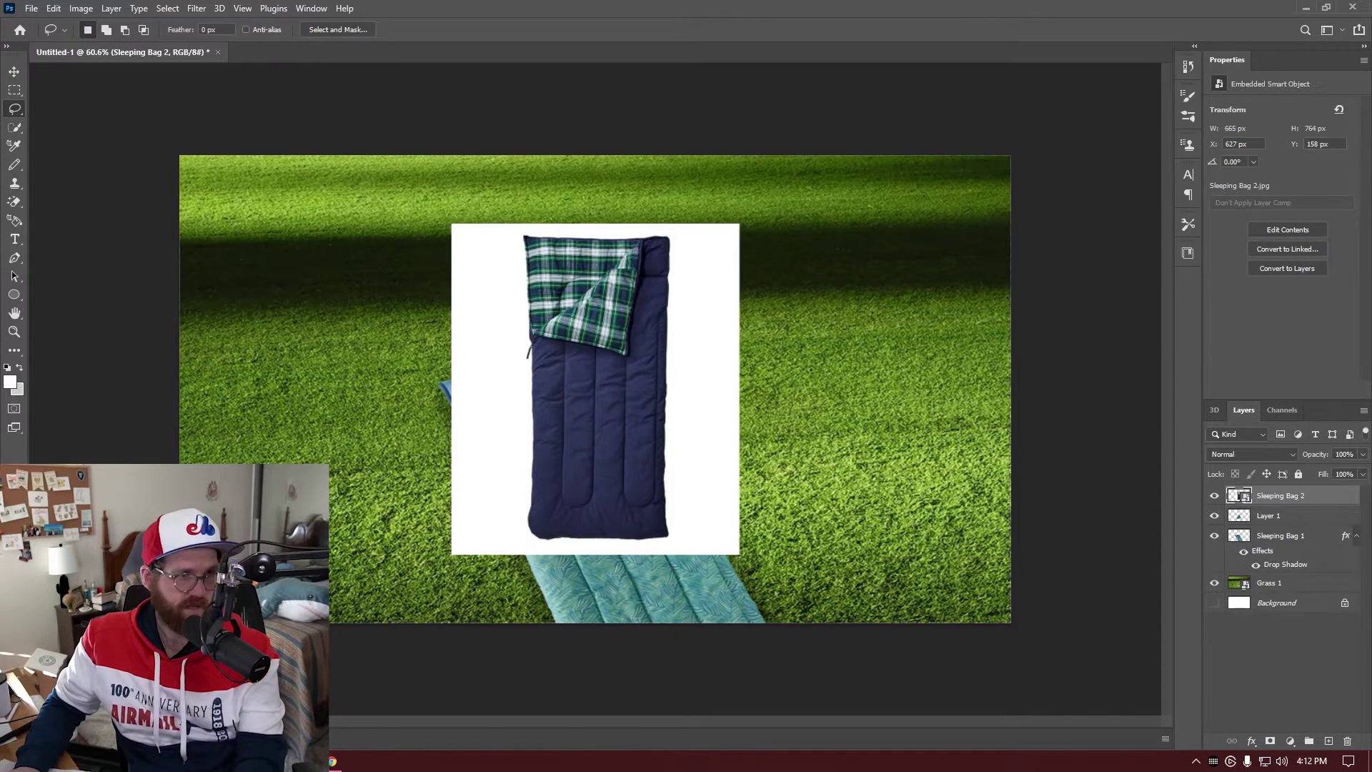
pyautogui.hotkey('ctrl', 'v')
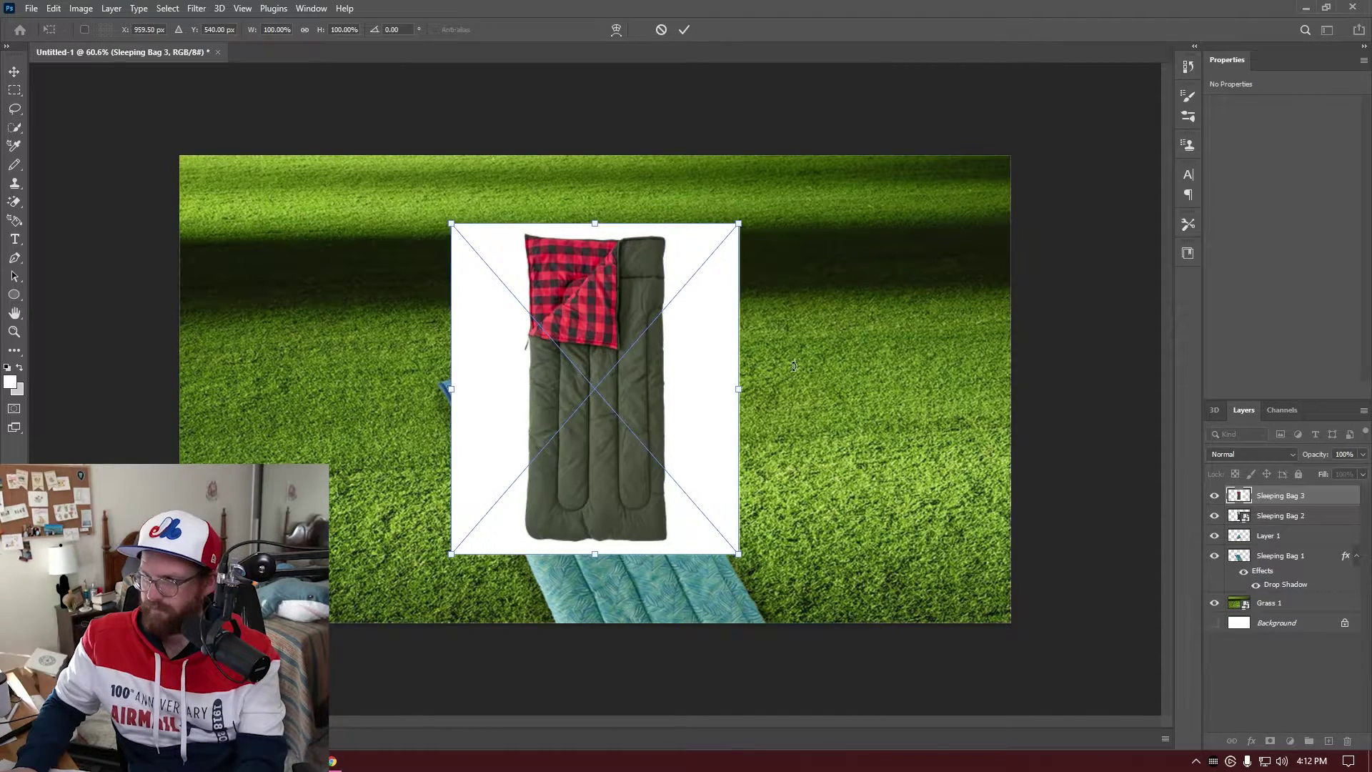
pyautogui.press('Return')
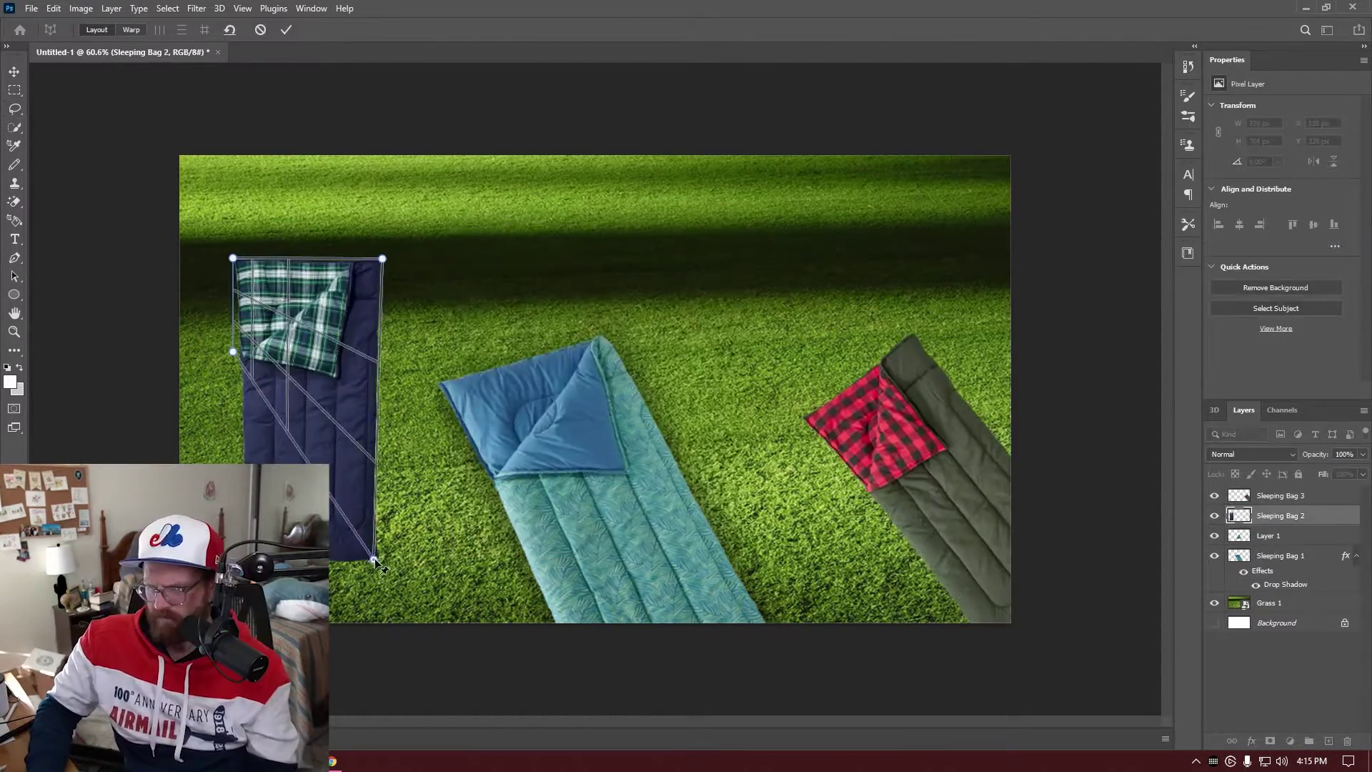
pyautogui.moveTo(382, 562); pyautogui.dragTo(361, 458)
pyautogui.press('Return')
pyautogui.moveTo(1262, 571); pyautogui.dragTo(1279, 515)
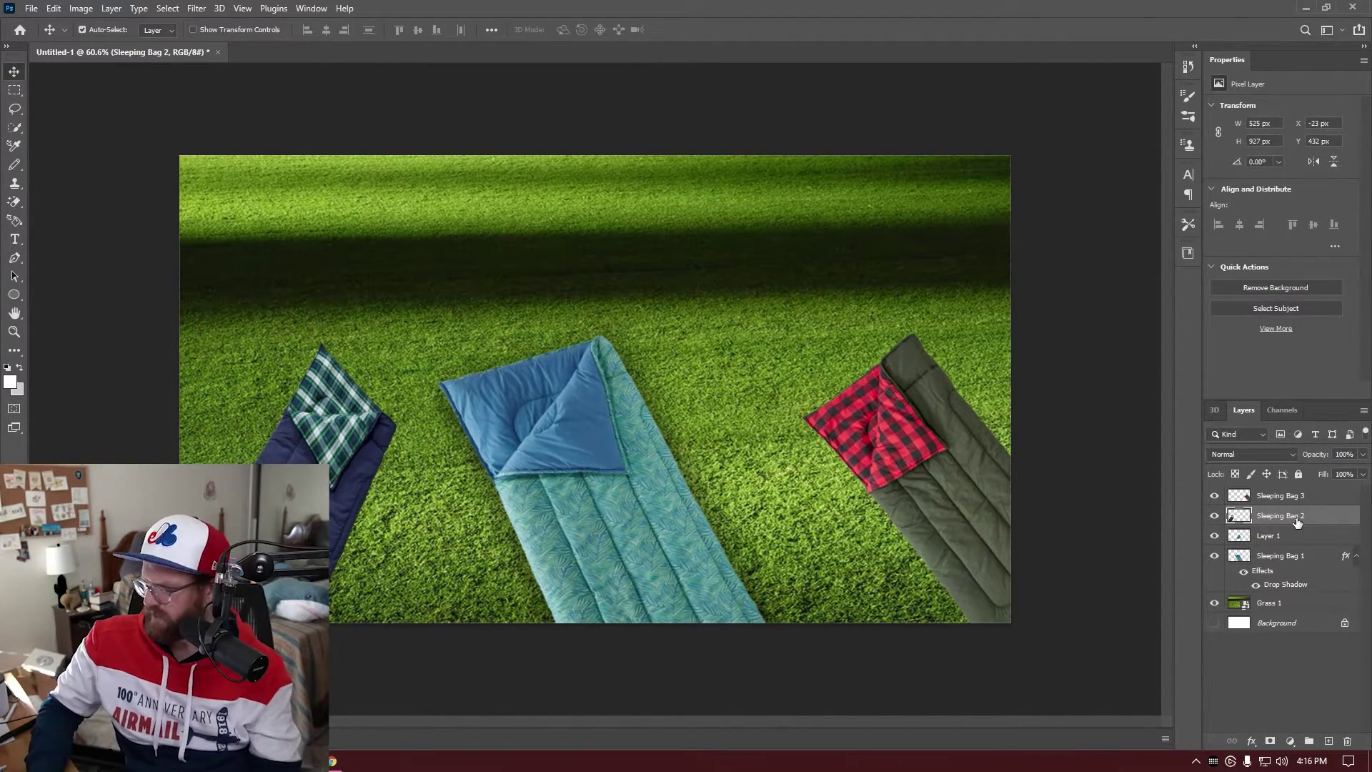
# - Rotate the red plaid bag about 37° and perspective-warp it to lie flat
pyautogui.click(879, 429)
pyautogui.hotkey('ctrl', 't')
pyautogui.moveTo(1014, 344); pyautogui.dragTo(929, 243)
pyautogui.click(54, 8)
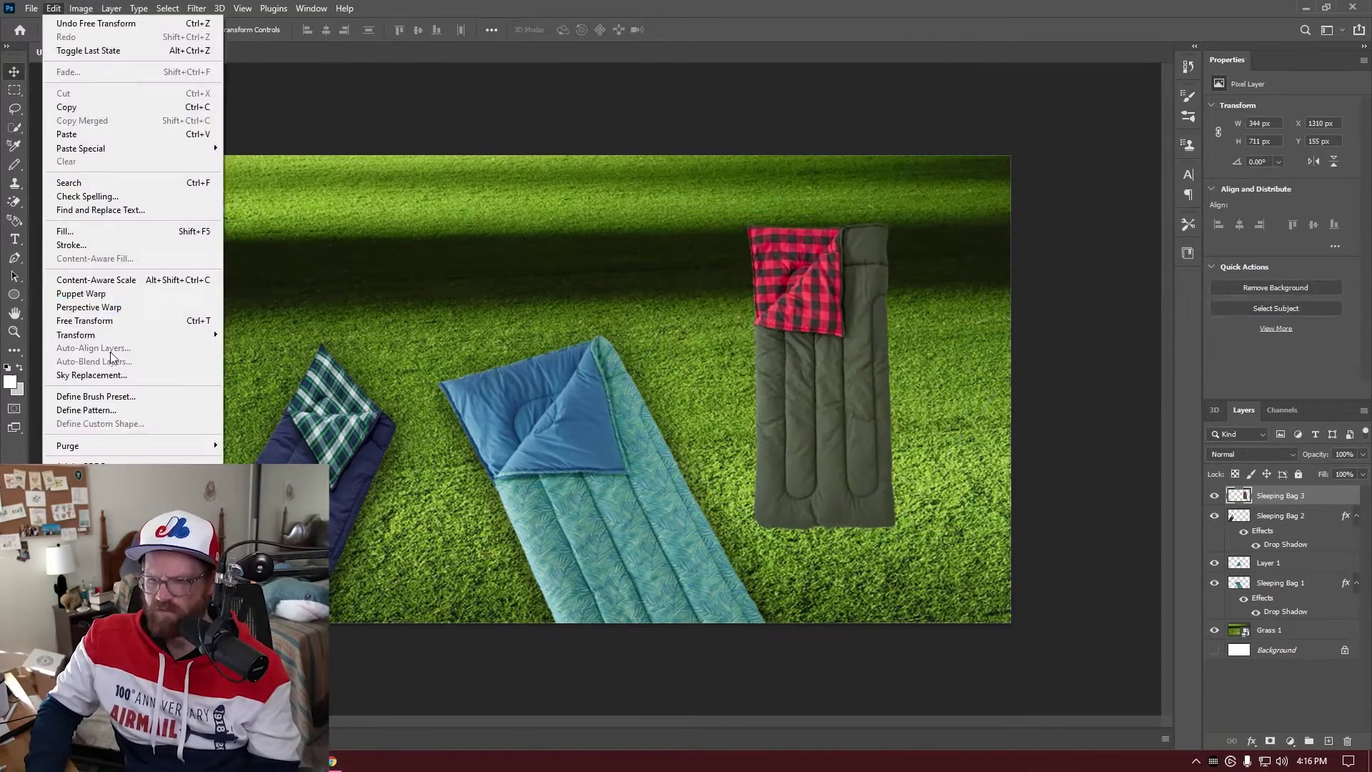
pyautogui.click(86, 314)
pyautogui.moveTo(751, 225); pyautogui.dragTo(1087, 647)
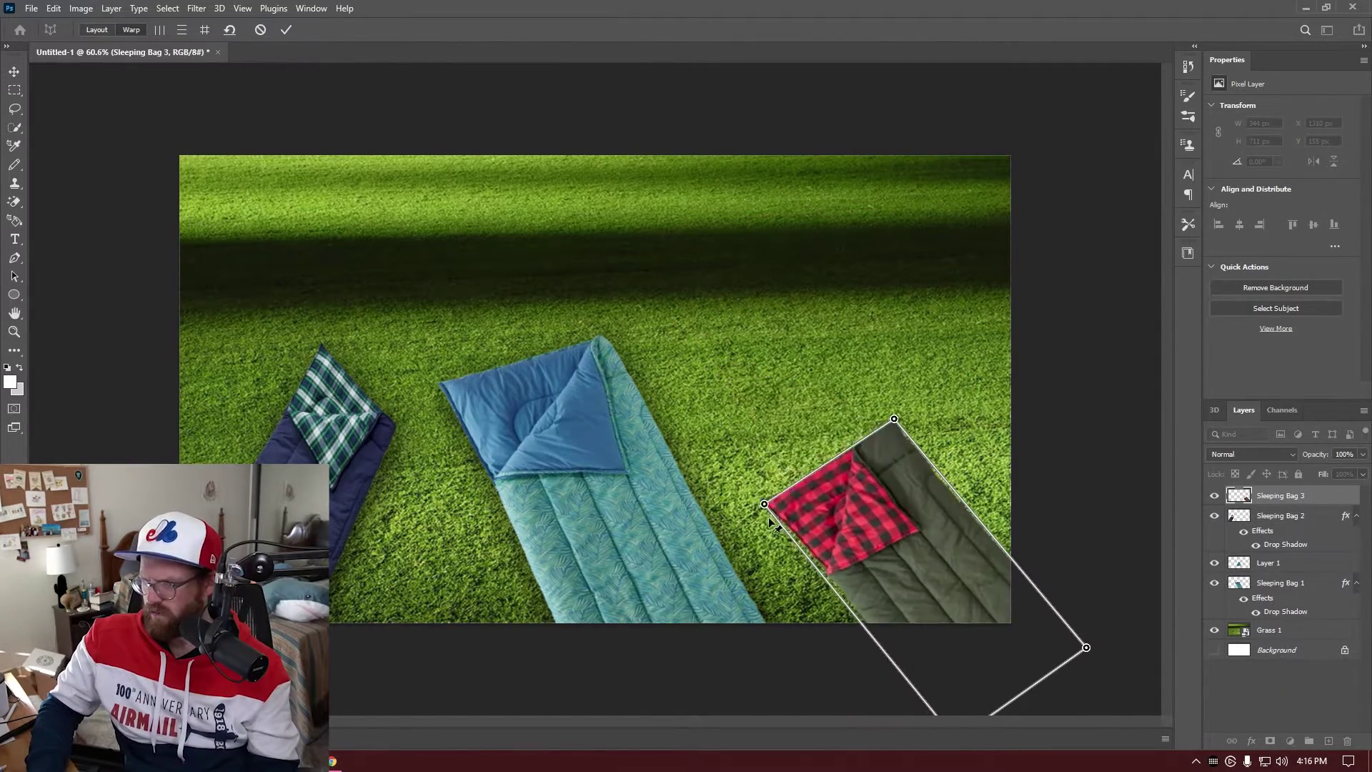
pyautogui.moveTo(719, 362); pyautogui.dragTo(744, 447)
pyautogui.moveTo(894, 418); pyautogui.dragTo(986, 398)
pyautogui.moveTo(744, 447); pyautogui.dragTo(821, 481)
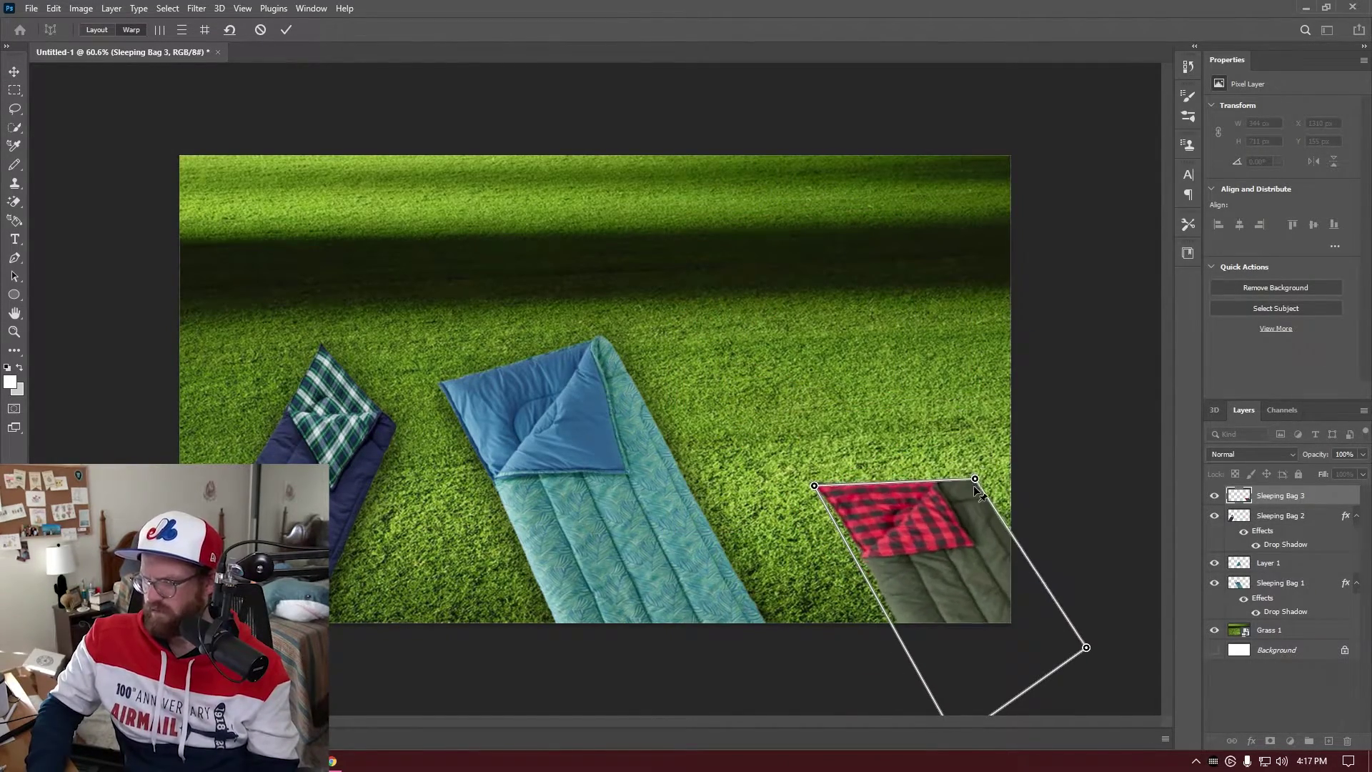
pyautogui.press('Return')
# - Give the red bag the same drop shadow and bring Layer 1 to the top of the stack
pyautogui.rightClick(1280, 495)
pyautogui.click(1115, 492)
pyautogui.press('l')
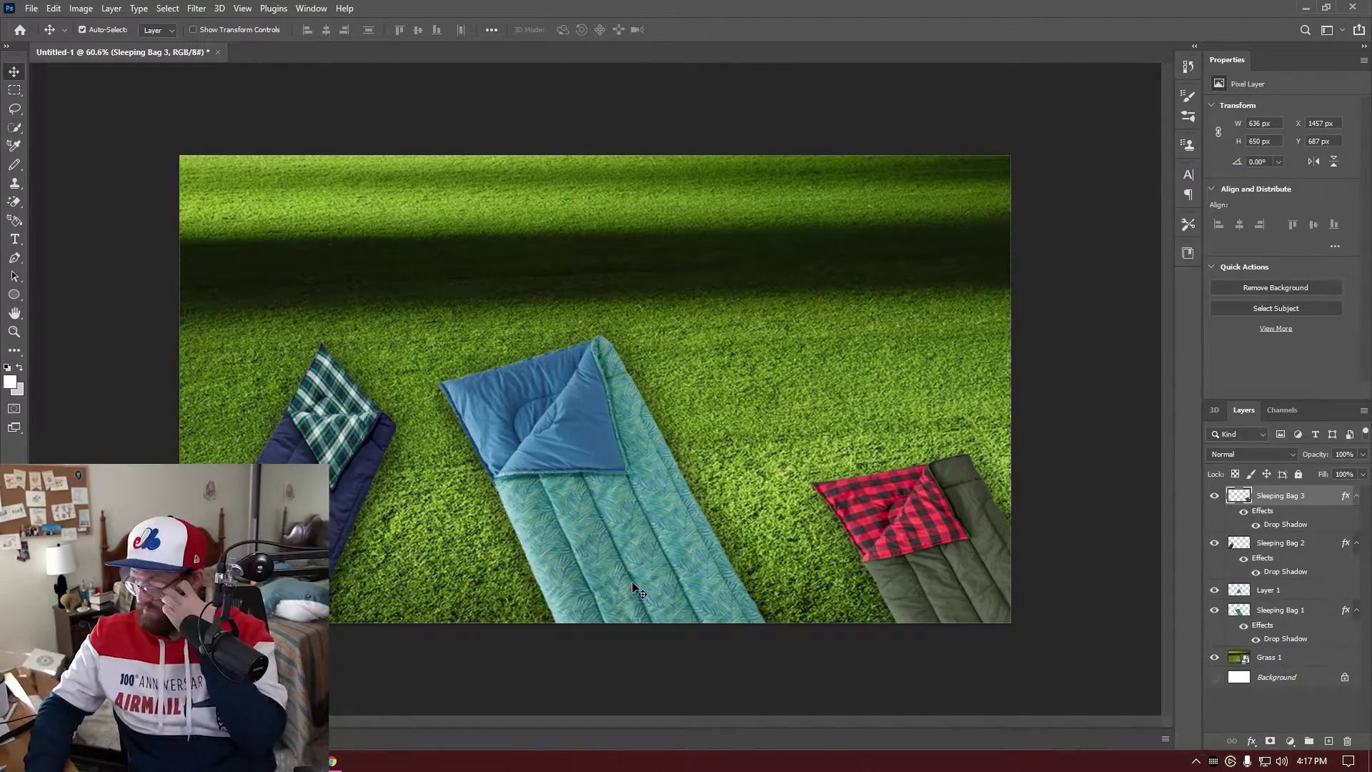
pyautogui.hotkey('ctrl', 'shift', ']')
pyautogui.scroll(5, 288, 425)
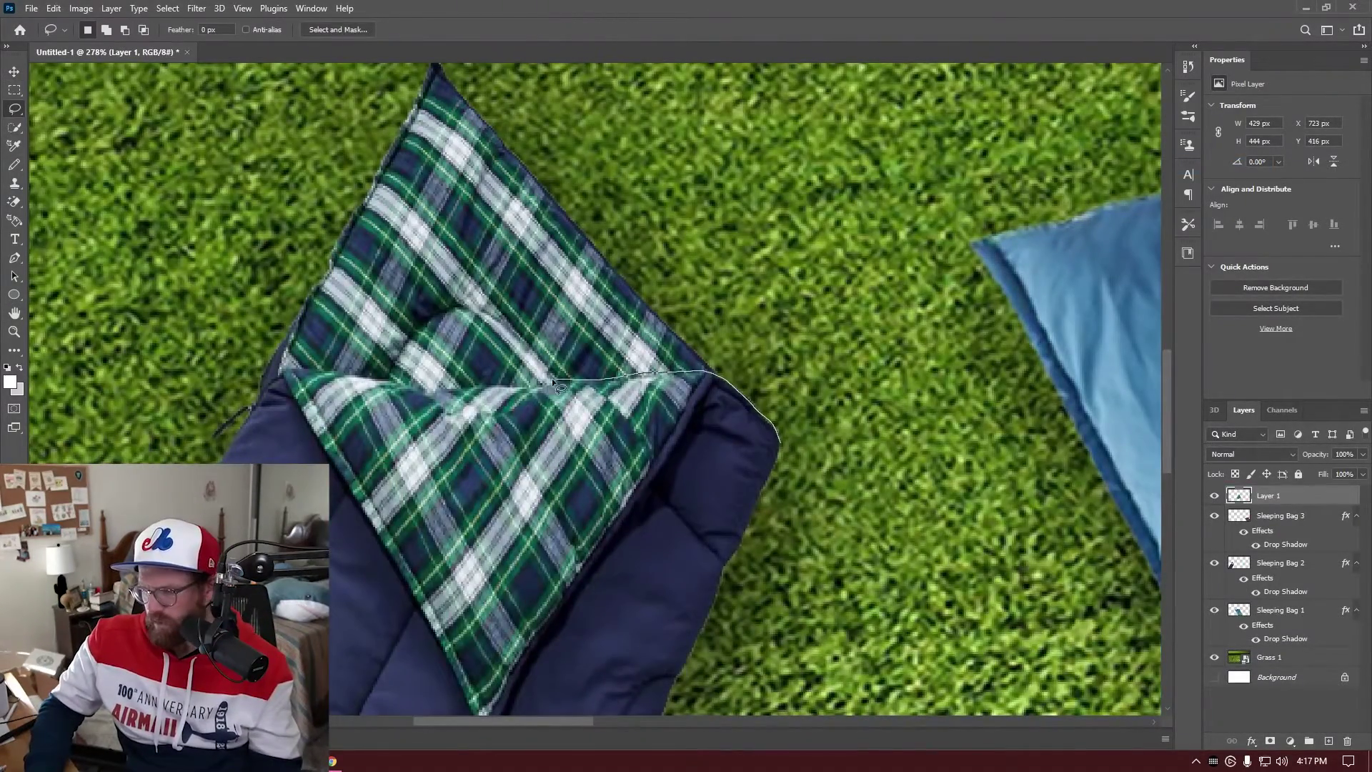
# - Copy the navy bag's plaid flap onto a new layer and raise it above the red bag
pyautogui.moveTo(266, 387); pyautogui.dragTo(262, 377)
pyautogui.scroll(-2, 643, 393)
pyautogui.click(1279, 563)
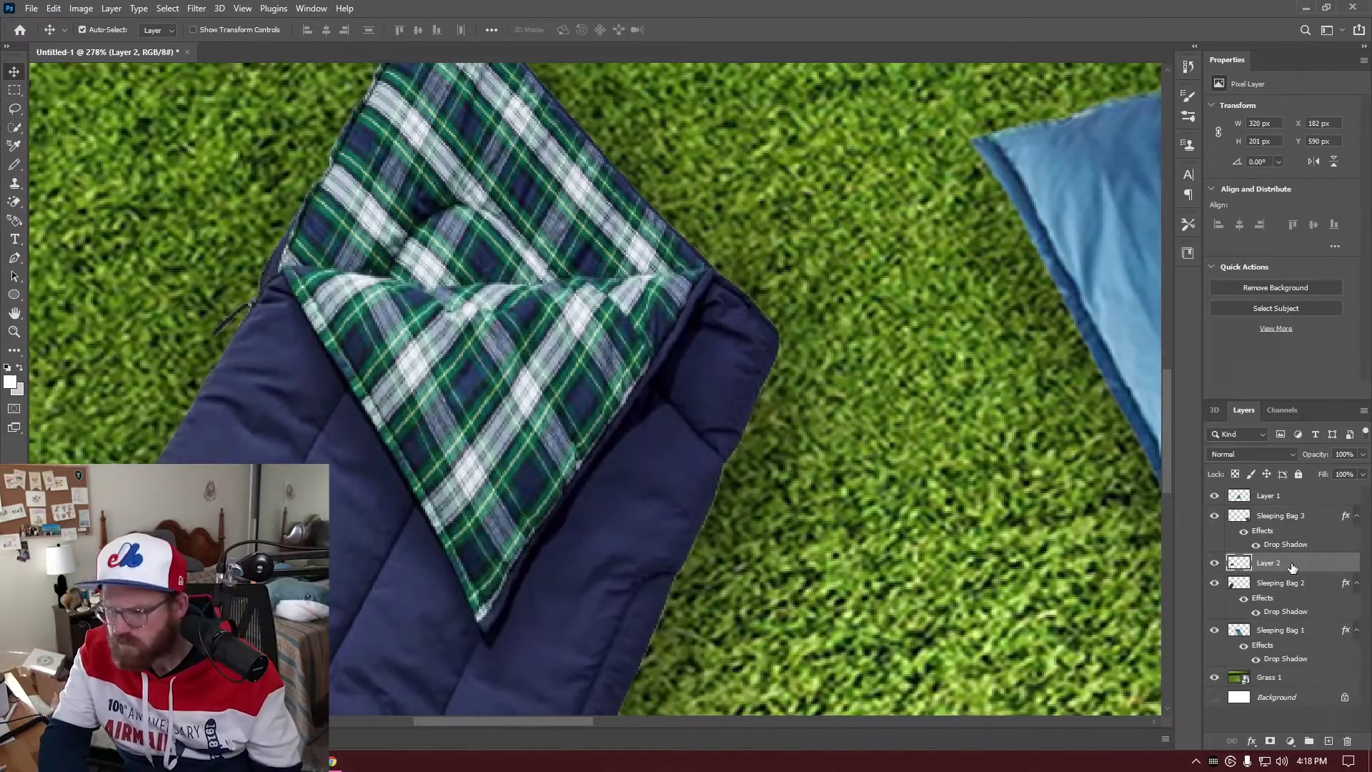
pyautogui.hotkey('ctrl', 'j')
pyautogui.press('v')
pyautogui.hotkey('ctrl', ']')
pyautogui.press('l')
# - Outline the red bag's plaid flap, merge the flaps into Layer 1, and hide it
pyautogui.scroll(-4, 849, 308)
pyautogui.scroll(3, 849, 307)
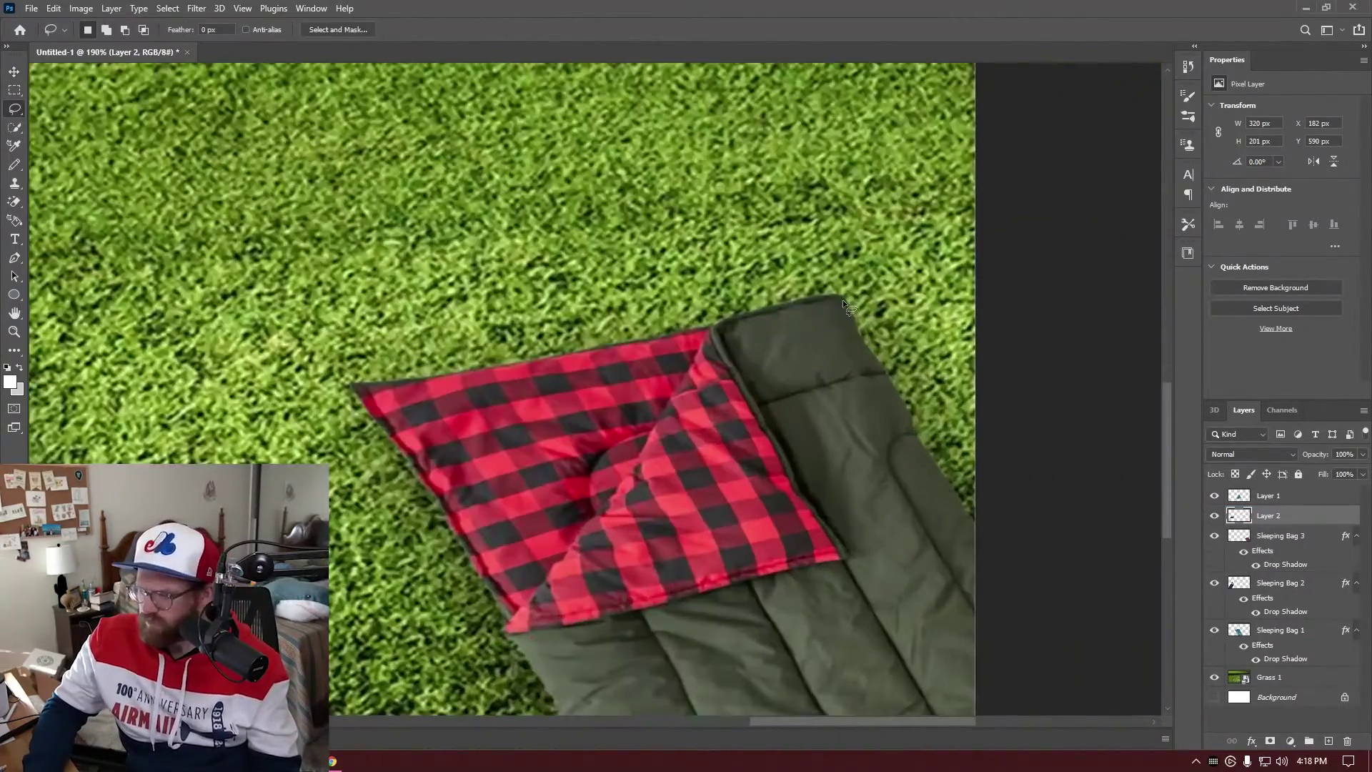
pyautogui.moveTo(516, 650); pyautogui.dragTo(511, 643)
pyautogui.press('Delete')
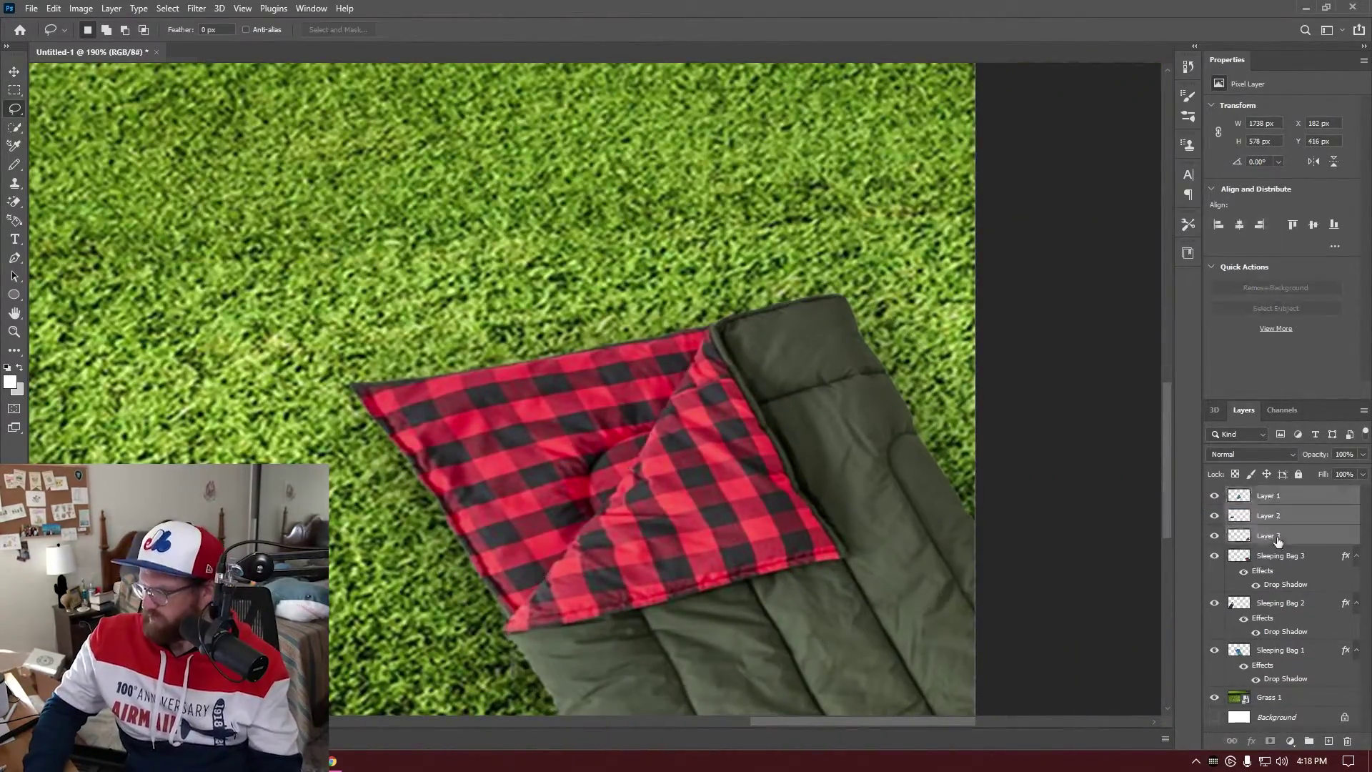
pyautogui.scroll(-4, 643, 429)
pyautogui.click(1214, 496)
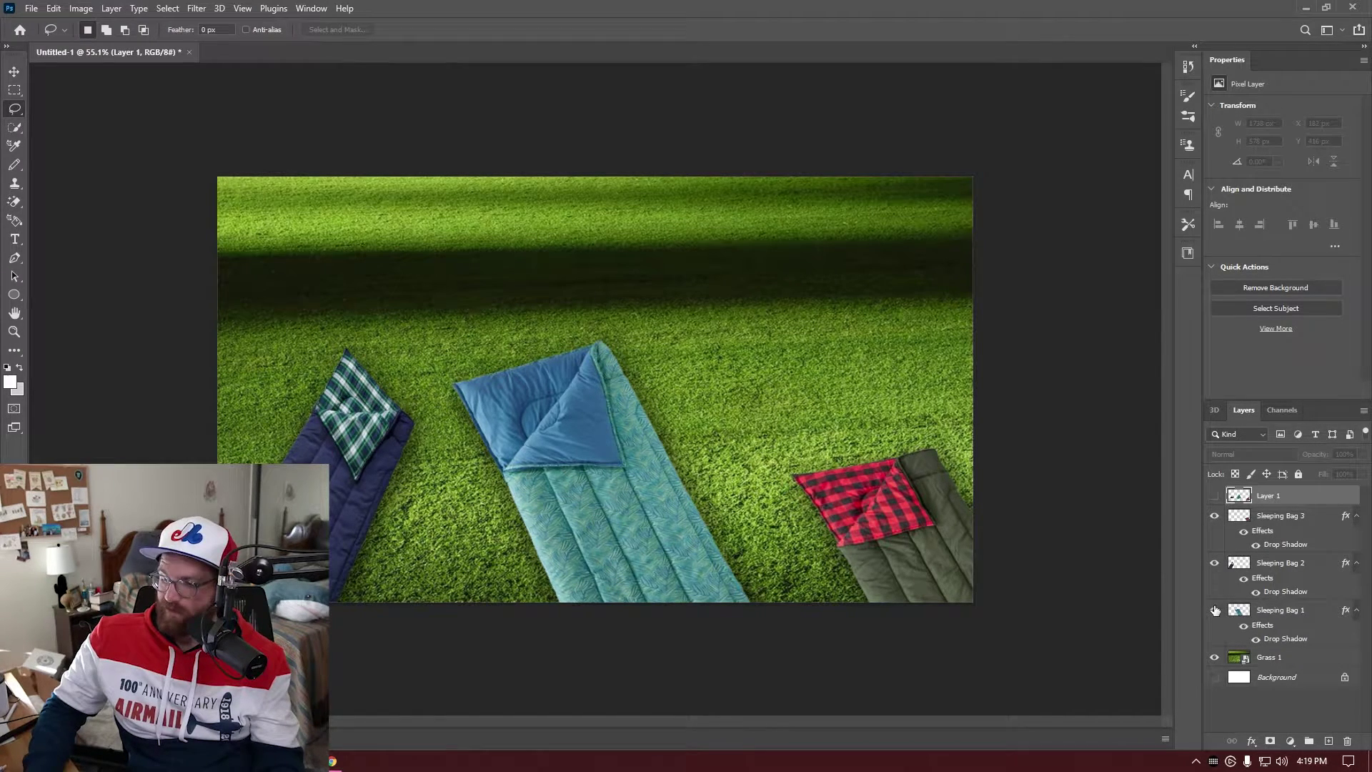
# - Hide Sleeping Bags 3, 2, 1 and Grass 1 so only the Layer 1 folded flaps show
pyautogui.click(1214, 656)
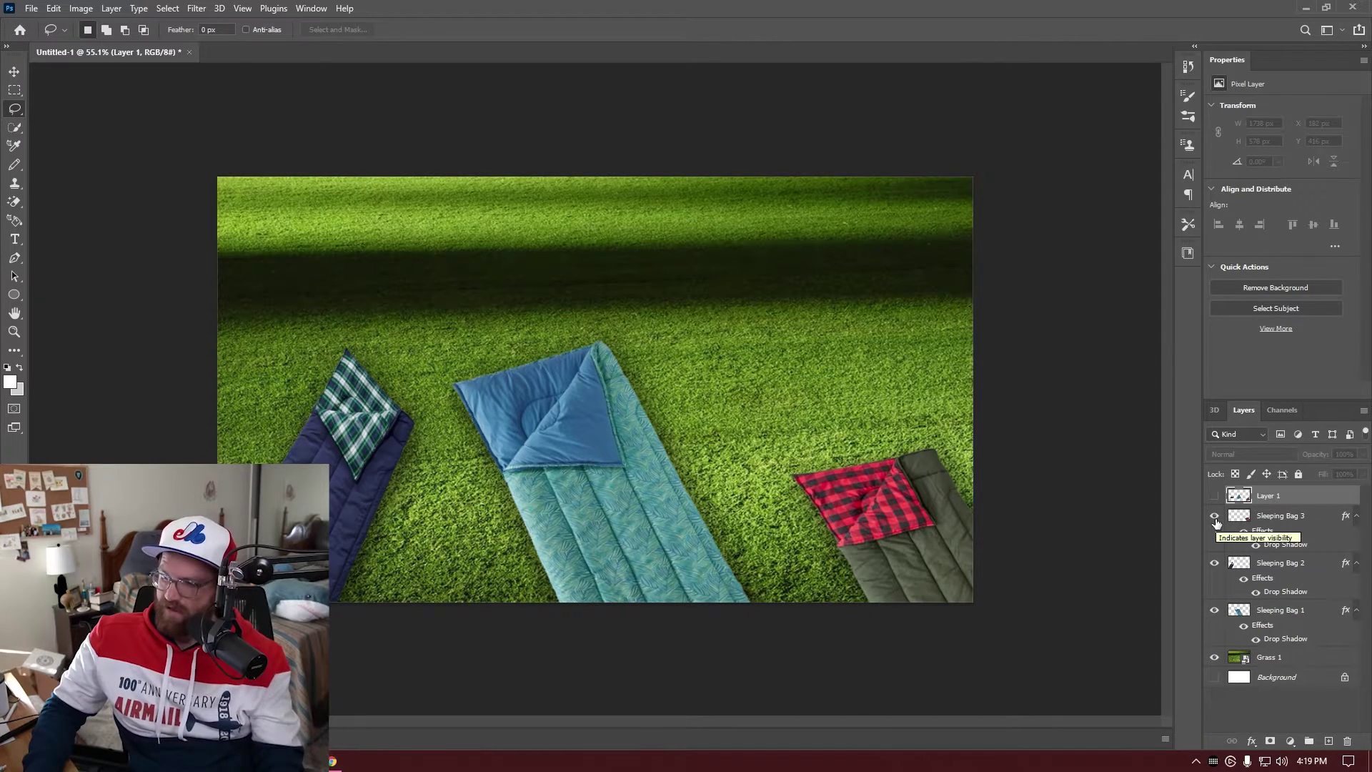
pyautogui.click(1214, 516)
pyautogui.click(1214, 564)
pyautogui.click(1215, 610)
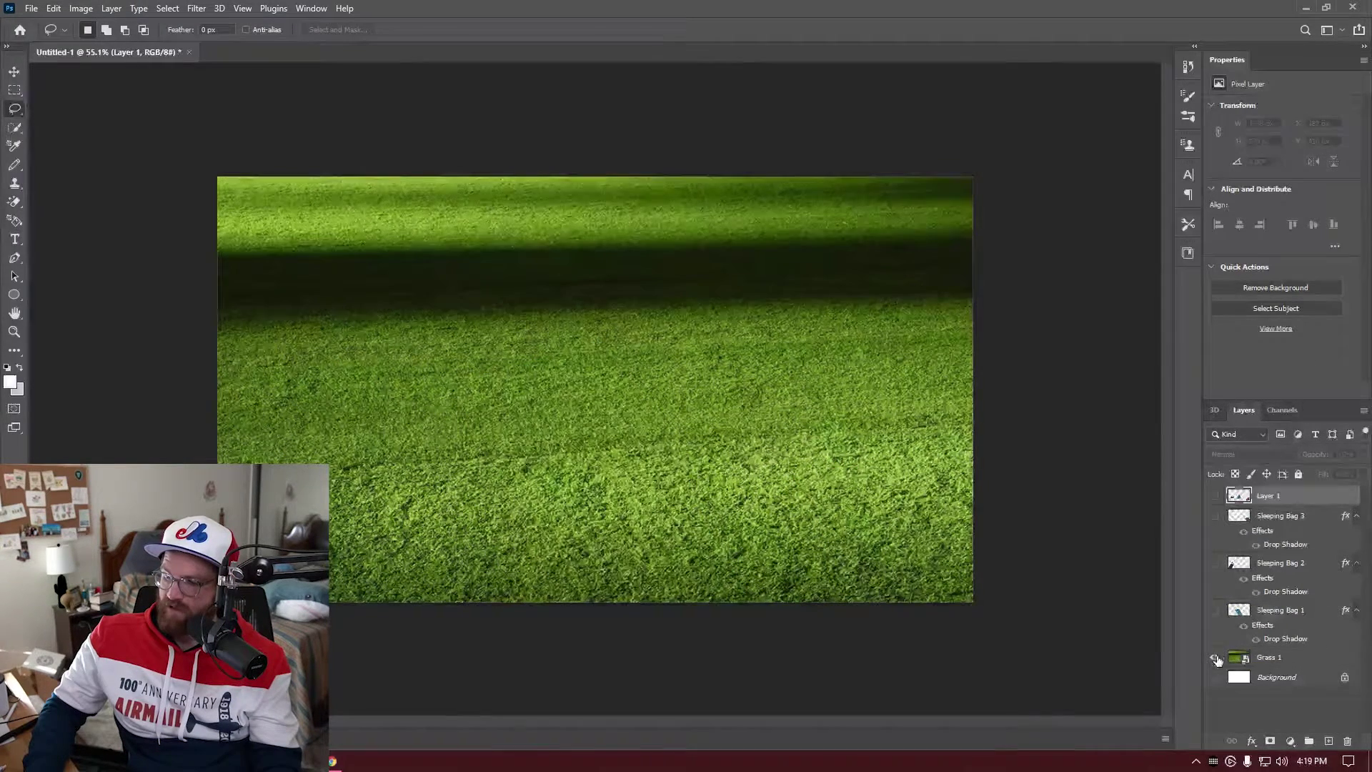
pyautogui.click(1214, 657)
pyautogui.click(1215, 496)
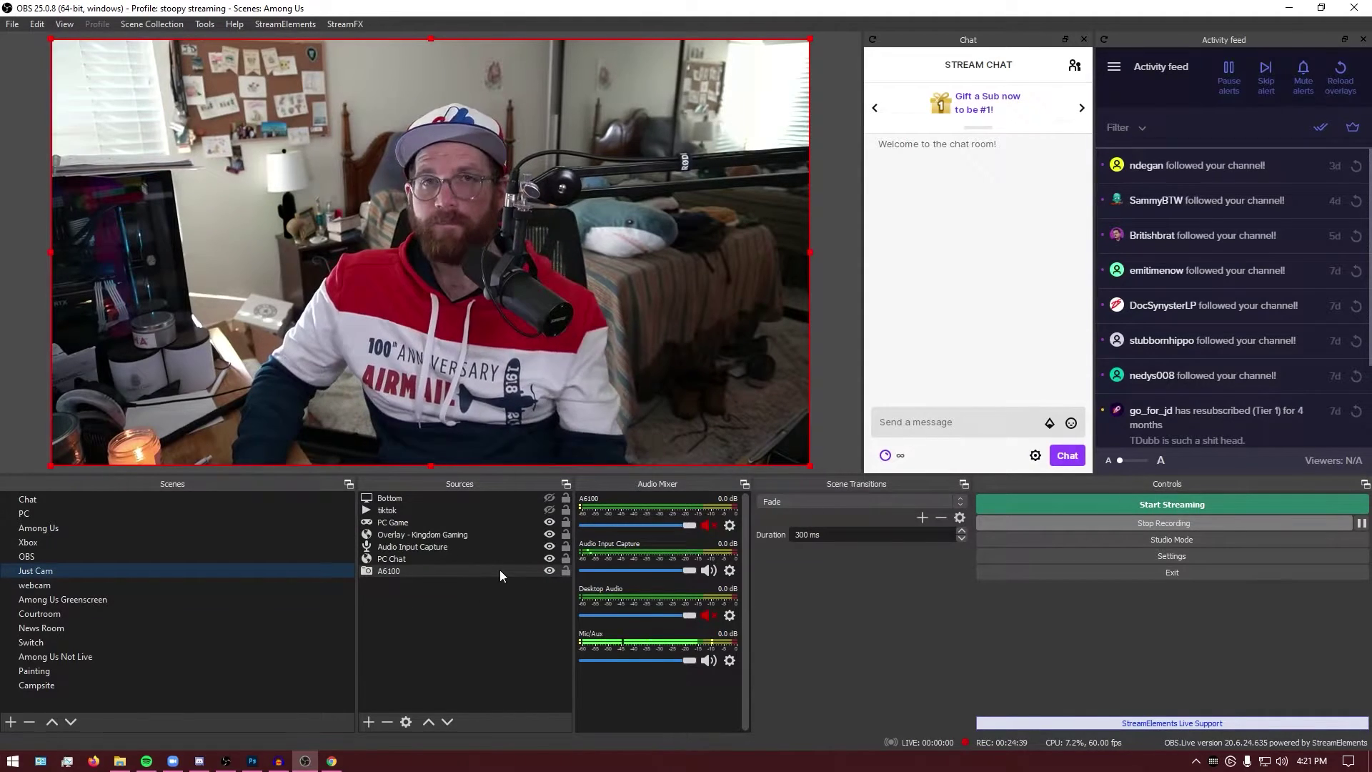
# - Switch to the Campsite scene and move and enlarge the webcam onto the blue sleeping bag
pyautogui.click(190, 692)
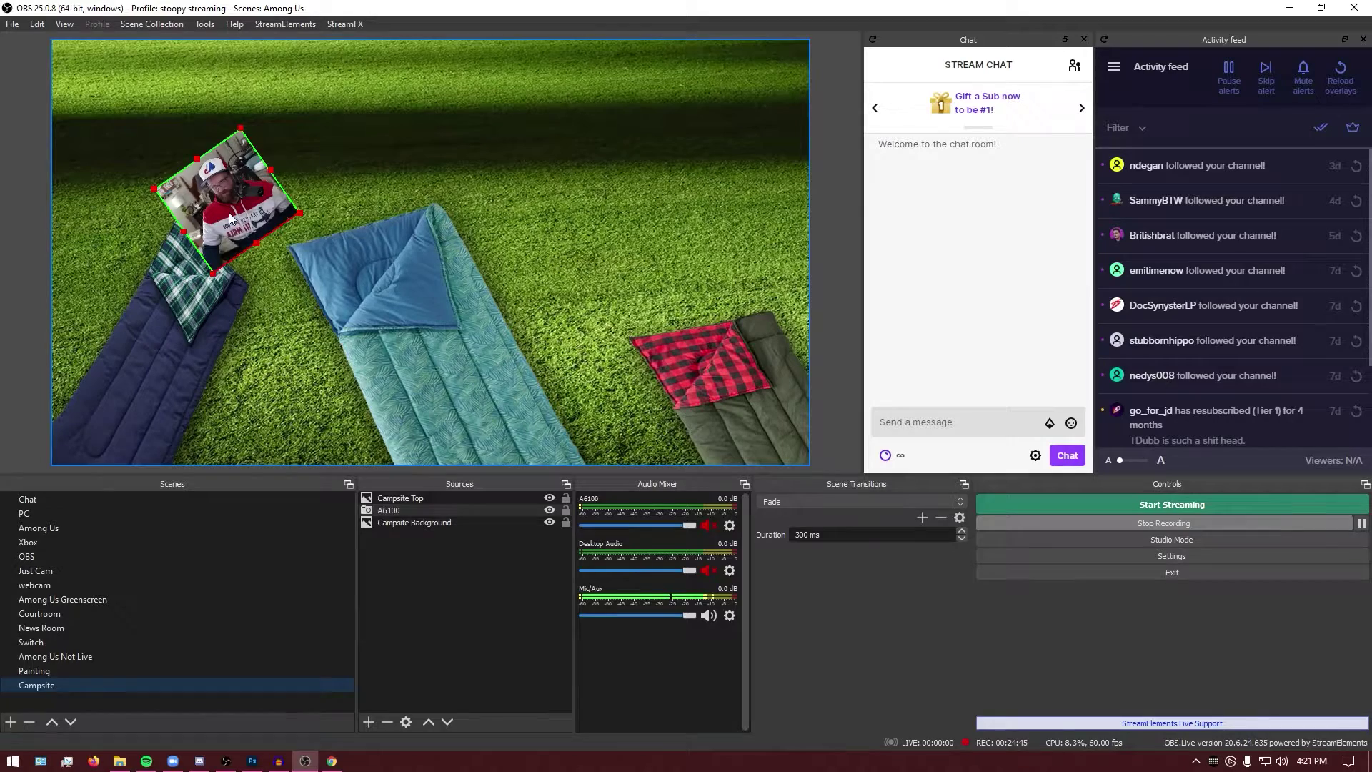
pyautogui.moveTo(230, 218); pyautogui.dragTo(383, 287)
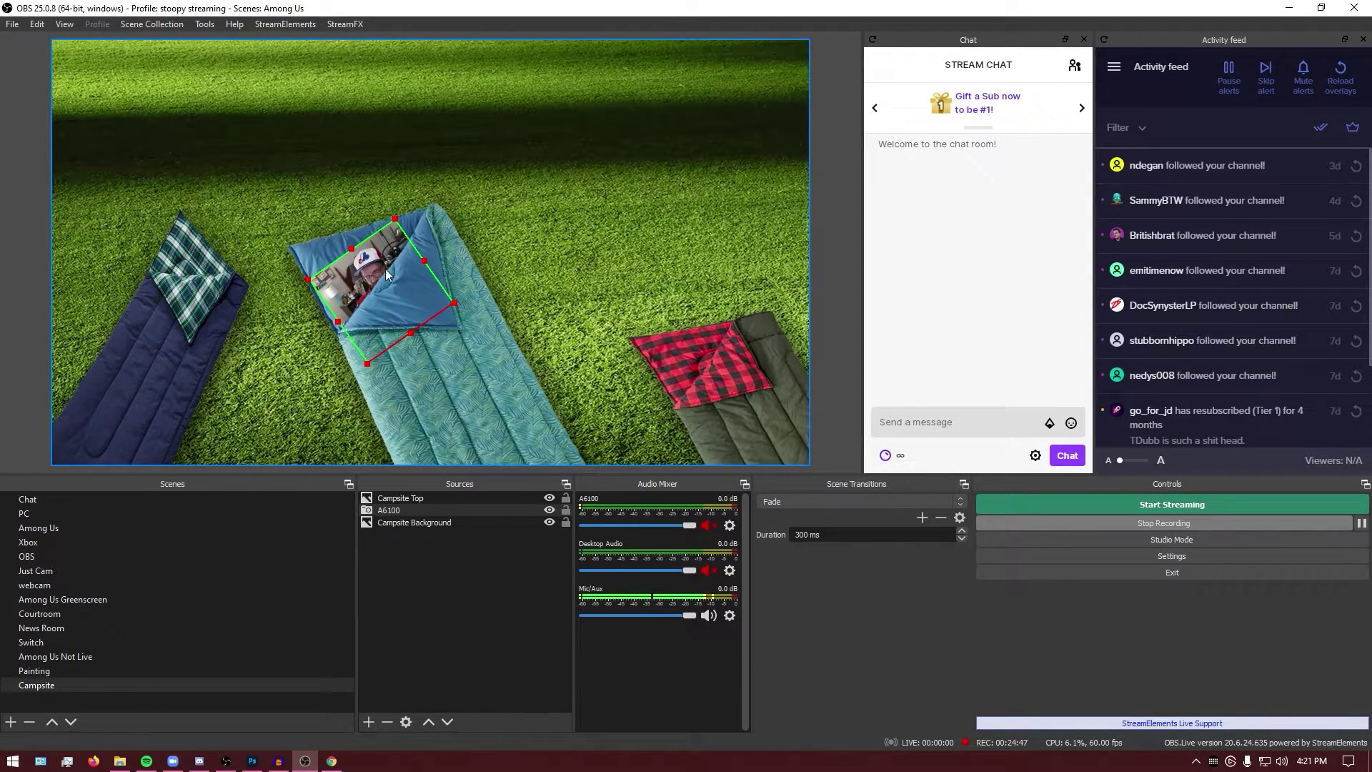
pyautogui.moveTo(394, 225); pyautogui.dragTo(405, 180)
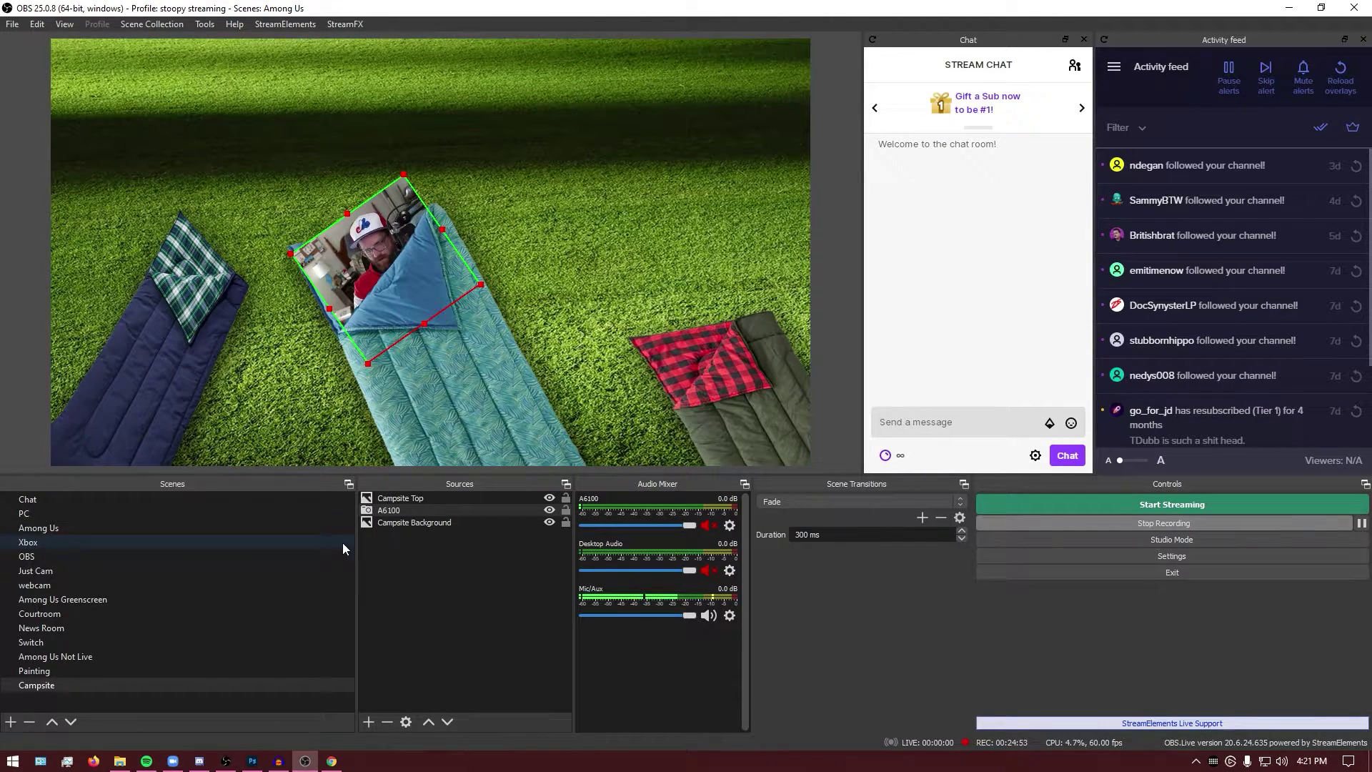
# - Raise the webcam's rotation five steps in Edit Transform and nudge it into the bag's head
pyautogui.rightClick(389, 511)
pyautogui.rightClick(438, 510)
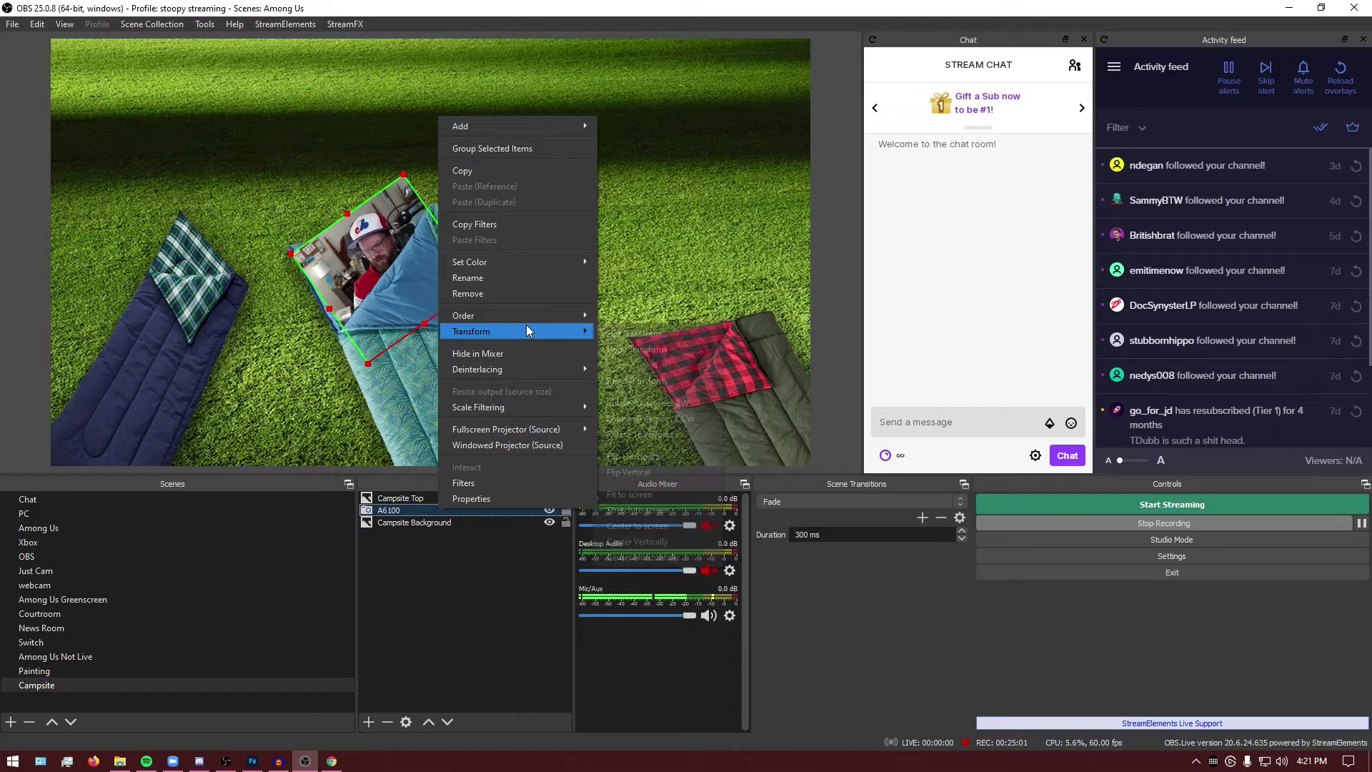
pyautogui.moveTo(526, 328)
pyautogui.click(644, 331)
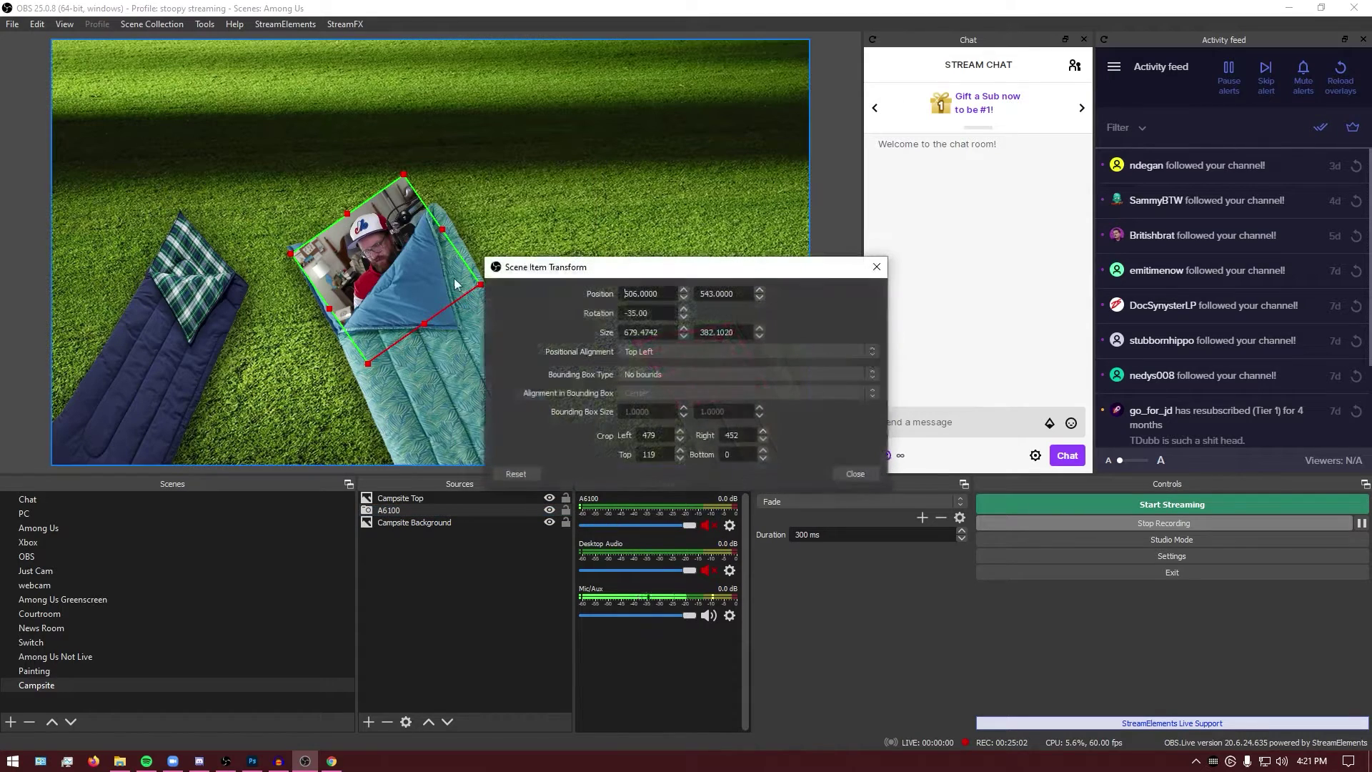
pyautogui.click(684, 310)
pyautogui.click(686, 310)
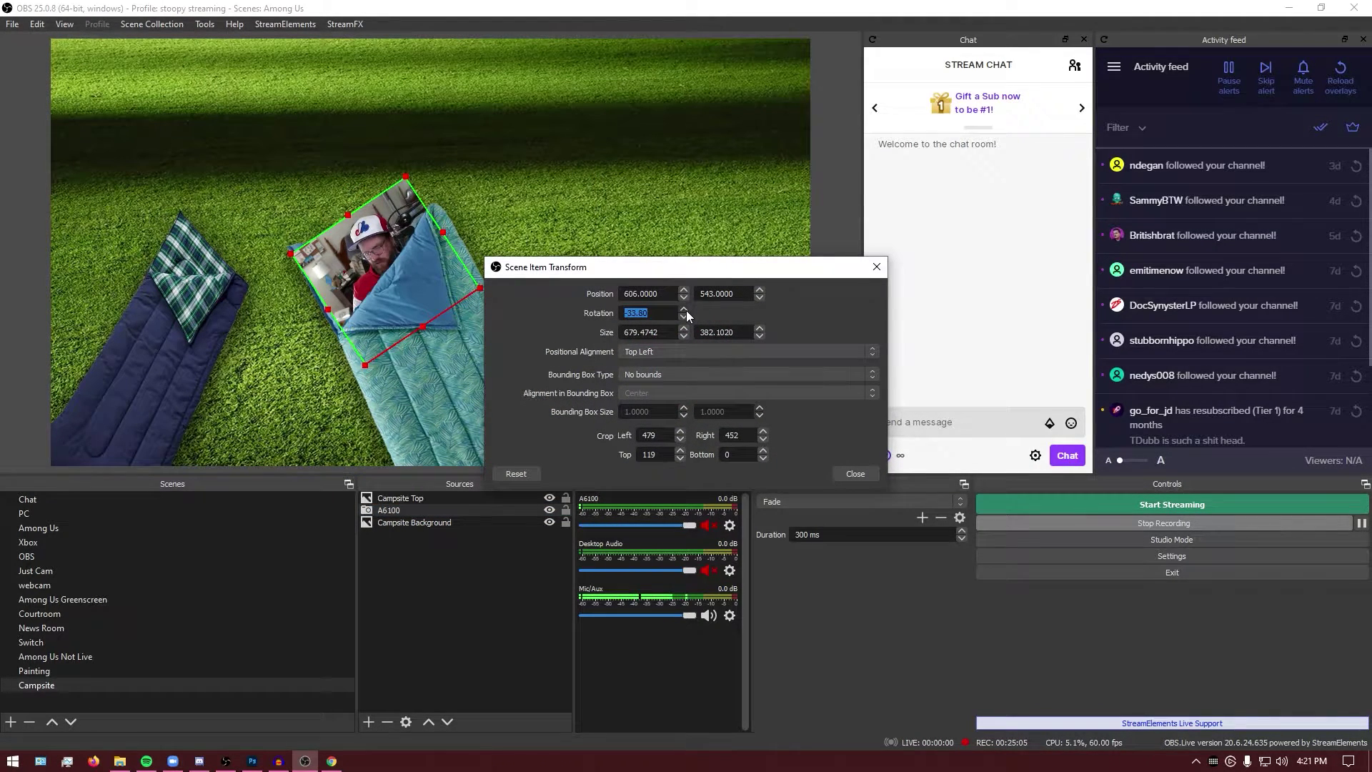
pyautogui.click(684, 310)
pyautogui.click(684, 311)
pyautogui.click(684, 310)
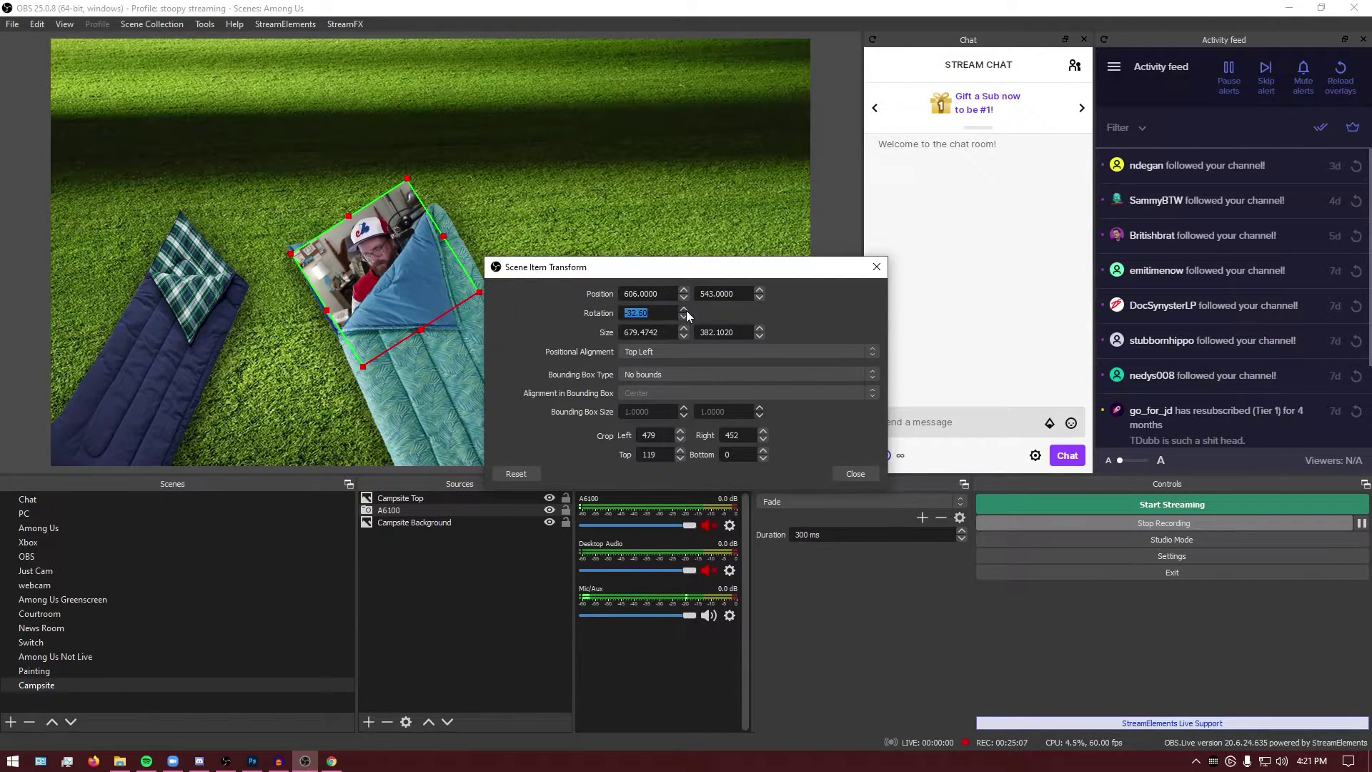
pyautogui.click(852, 473)
pyautogui.moveTo(374, 253); pyautogui.dragTo(375, 244)
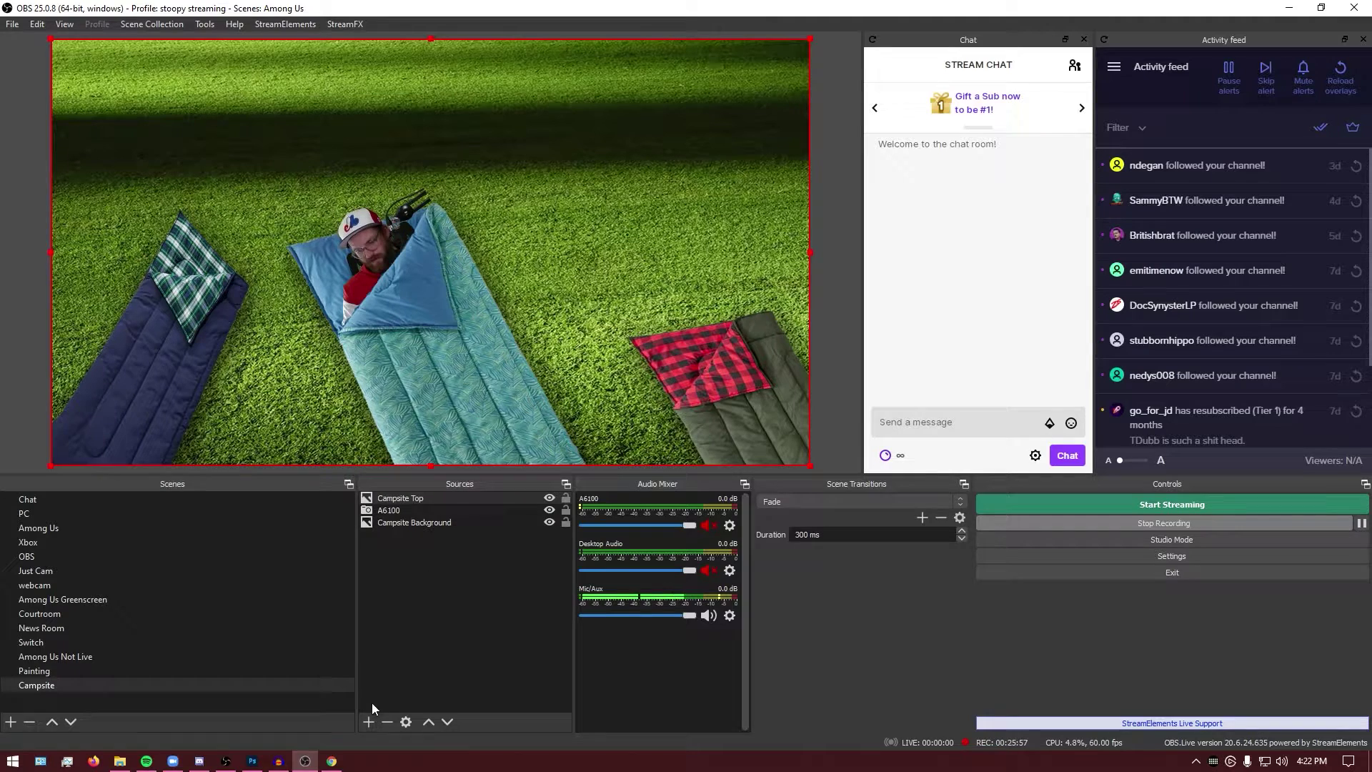
# - Add the existing Blue crewmate image source and drag it onto the navy sleeping bag
pyautogui.click(368, 721)
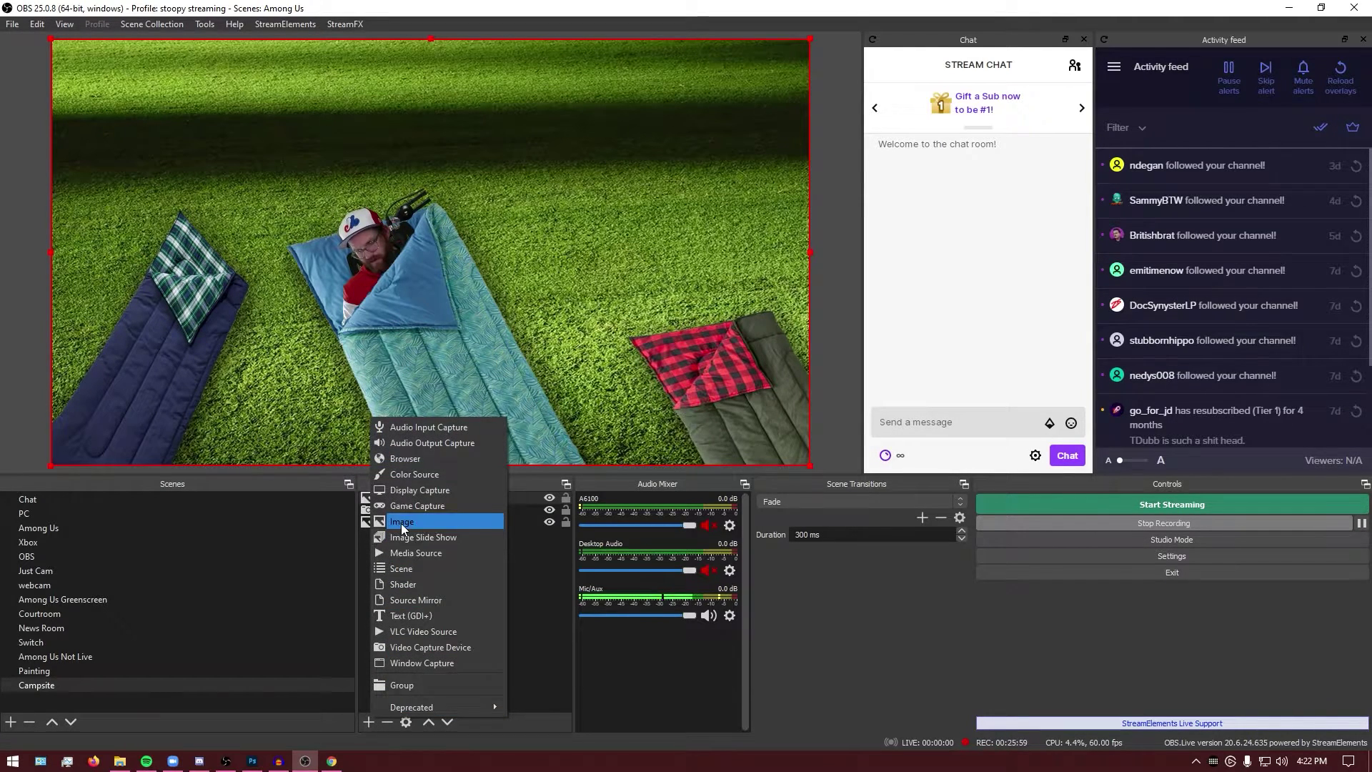
pyautogui.click(401, 522)
pyautogui.click(573, 322)
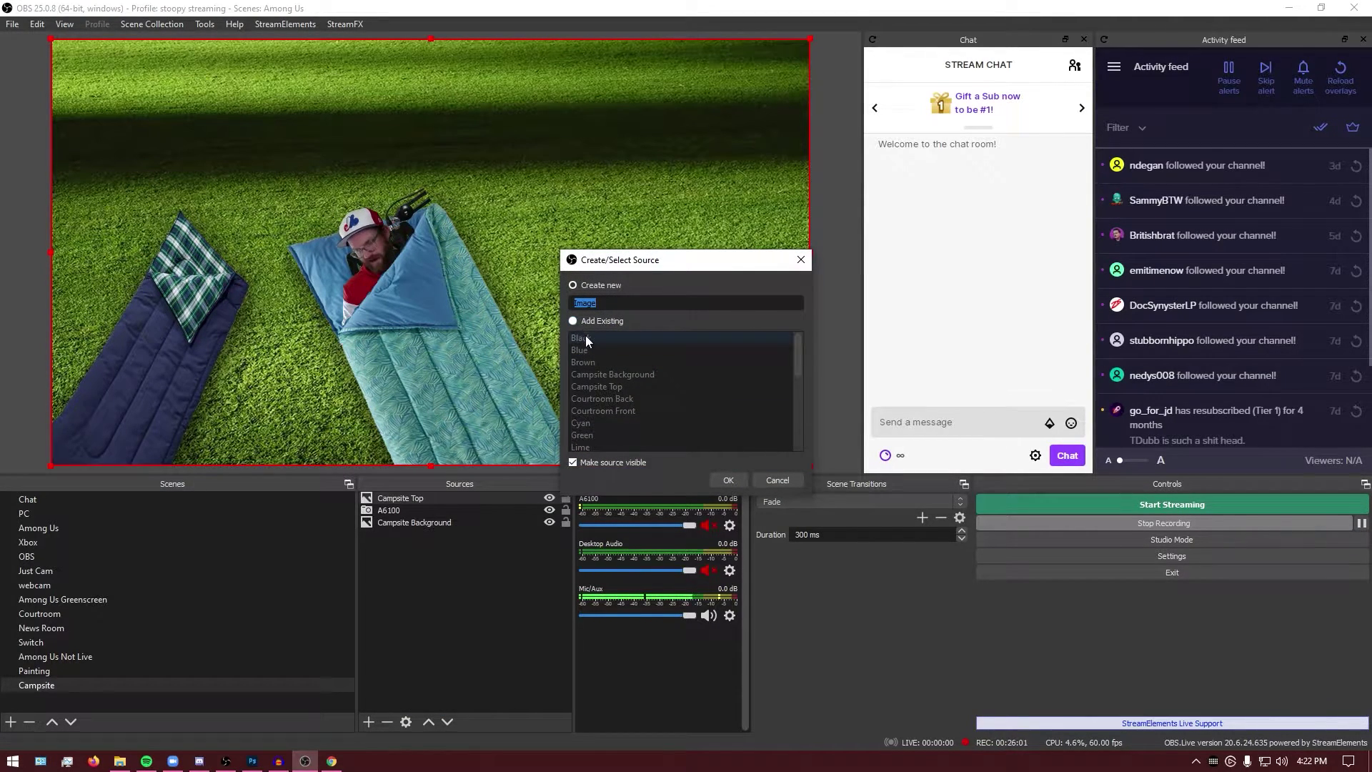
pyautogui.click(580, 350)
pyautogui.click(718, 479)
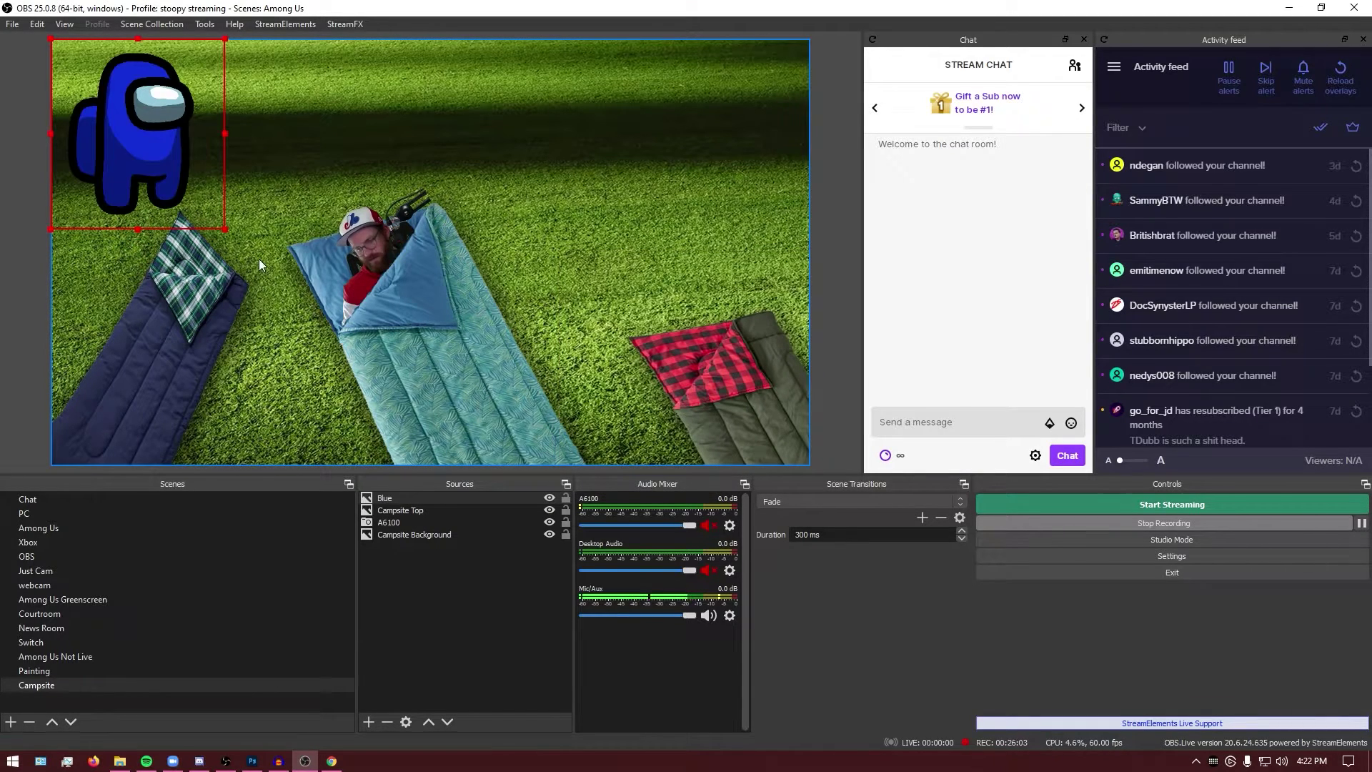
pyautogui.moveTo(133, 167); pyautogui.dragTo(168, 343)
pyautogui.click(549, 498)
pyautogui.click(550, 498)
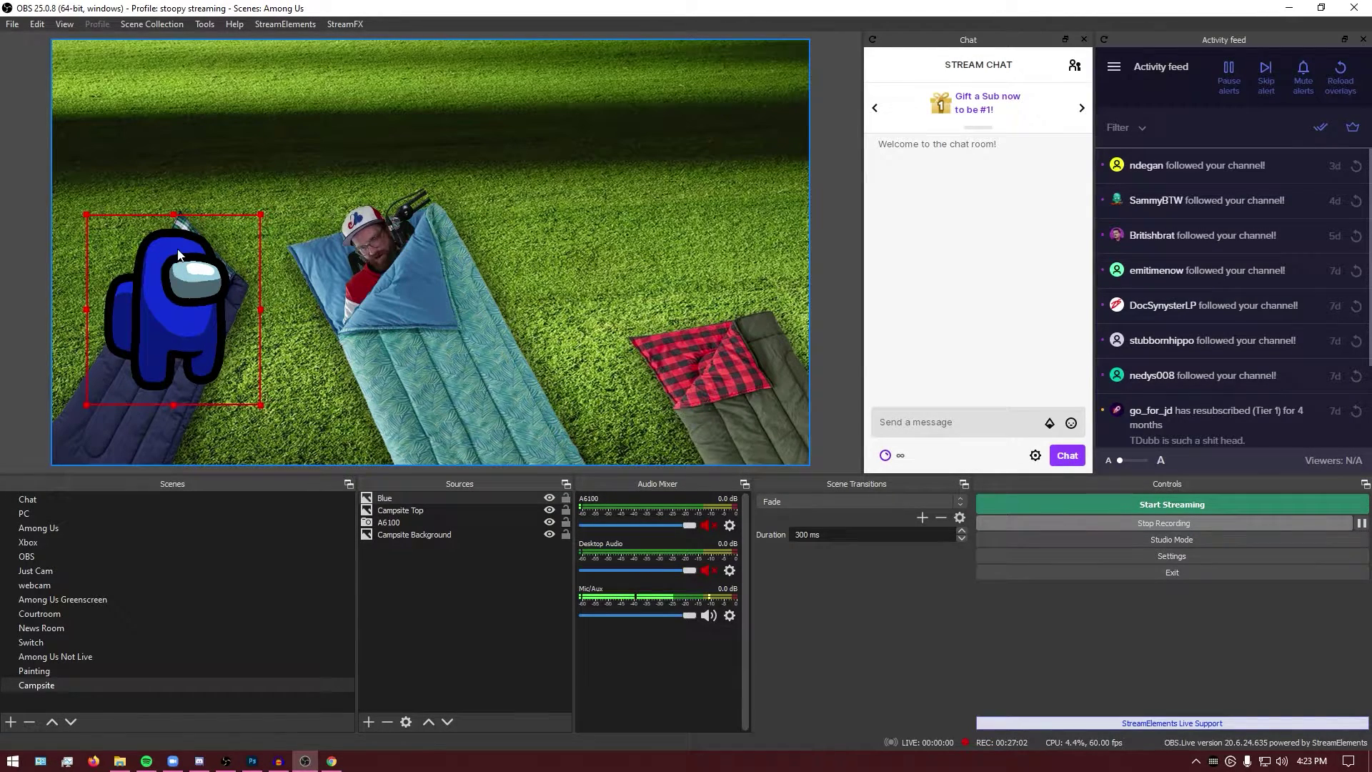
# - Set the Blue crewmate's rotation to 20° in Edit Transform
pyautogui.rightClick(183, 293)
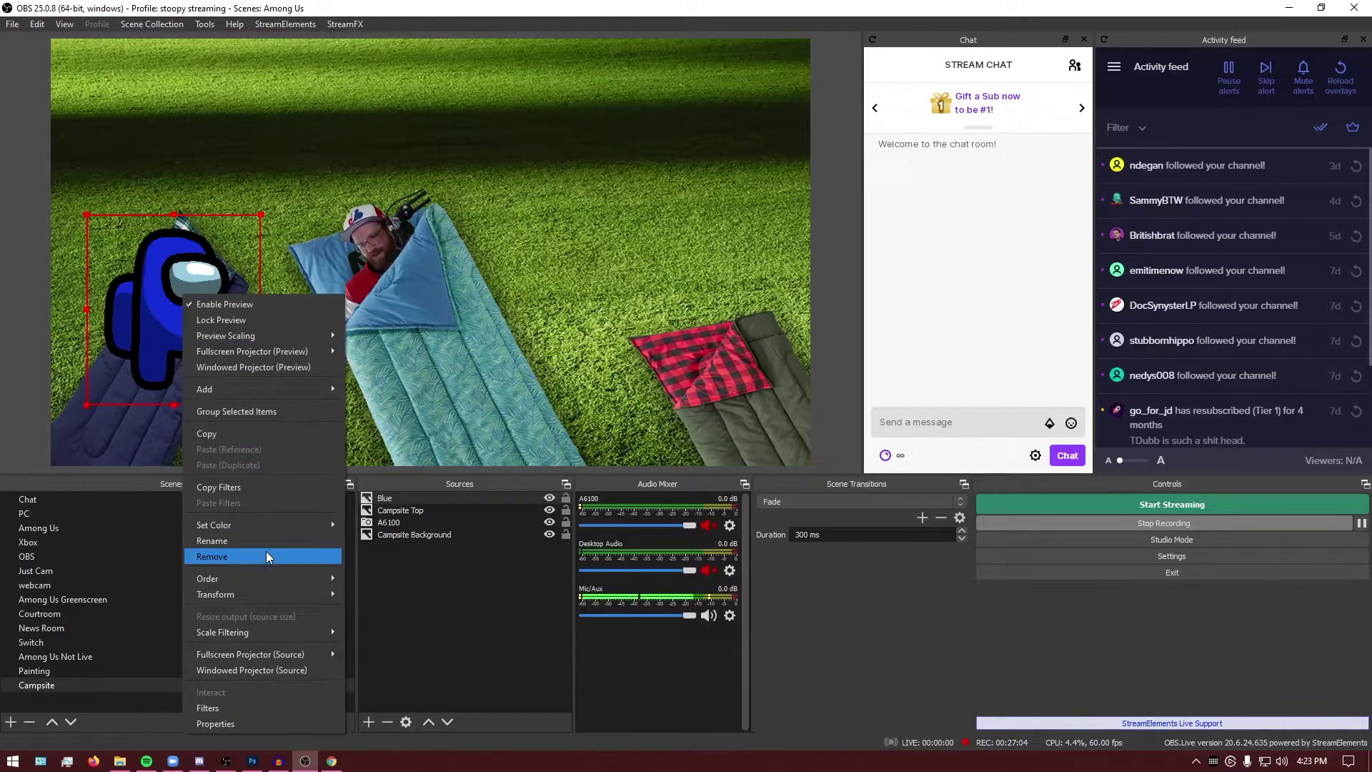
pyautogui.moveTo(274, 593)
pyautogui.click(379, 543)
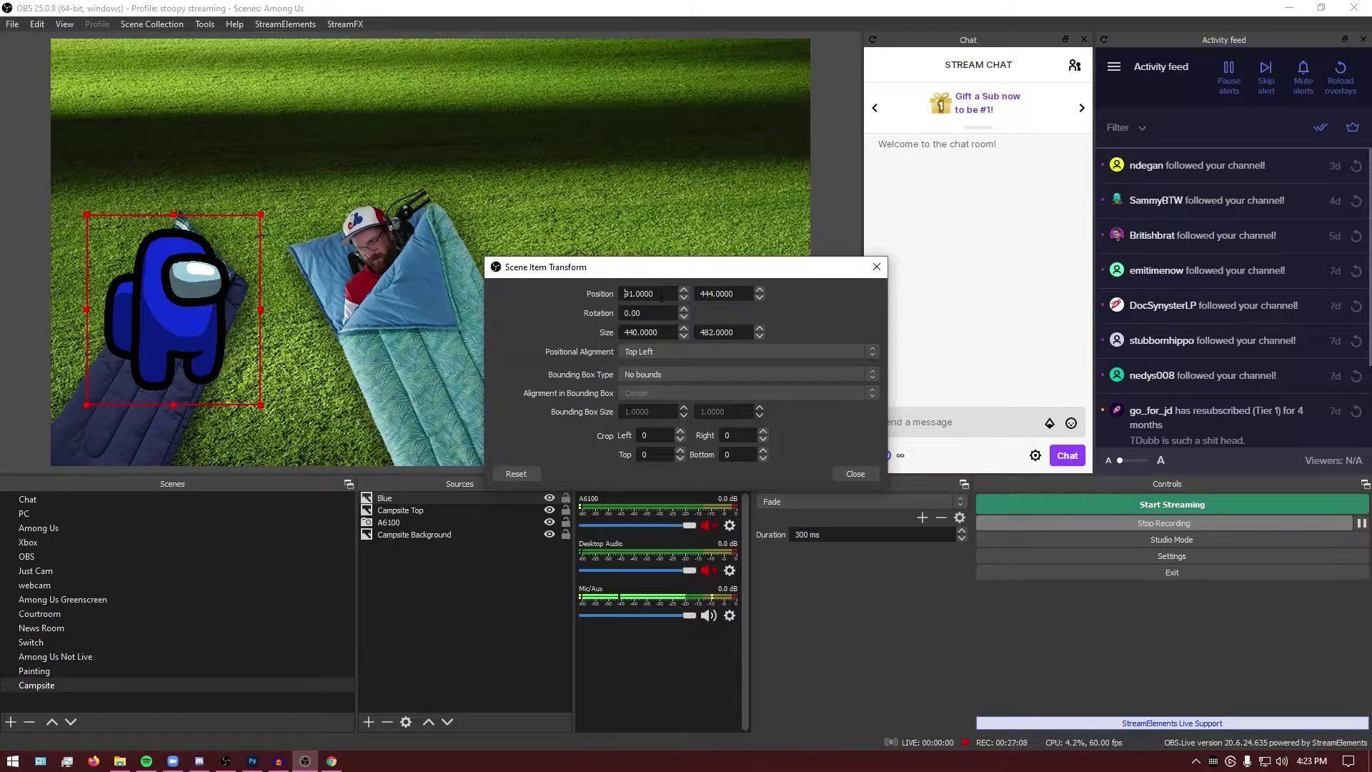
pyautogui.click(621, 313)
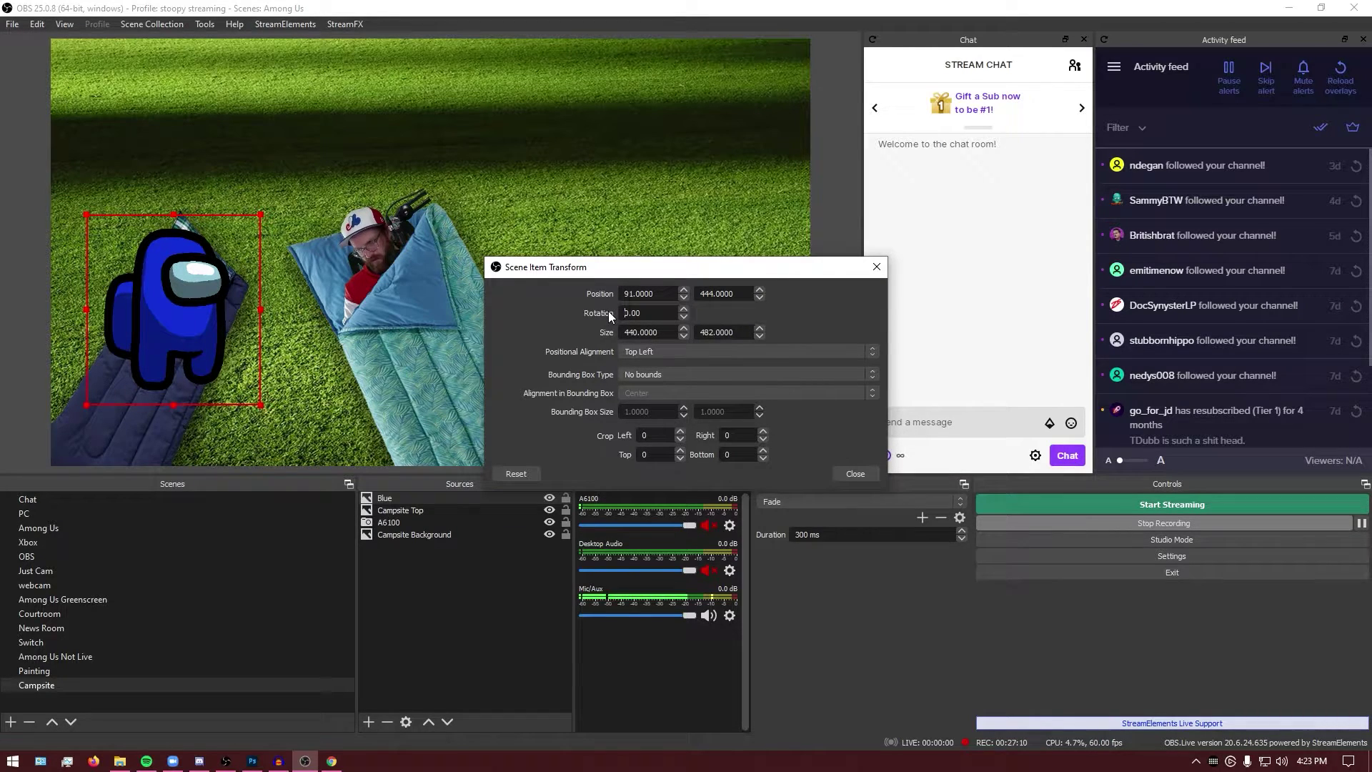
pyautogui.write('2')
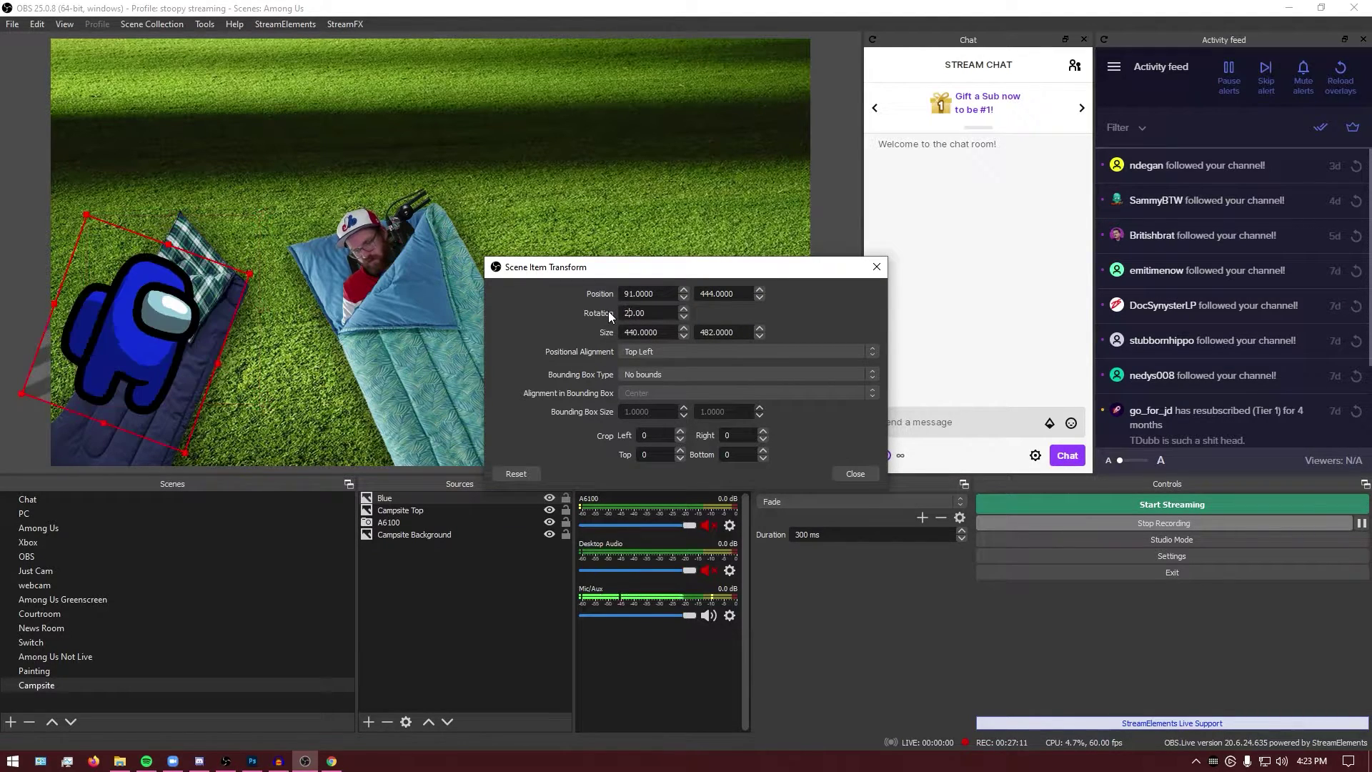
# - Mirror the Blue crewmate horizontally and move it onto the red plaid sleeping bag
pyautogui.click(855, 474)
pyautogui.rightClick(120, 438)
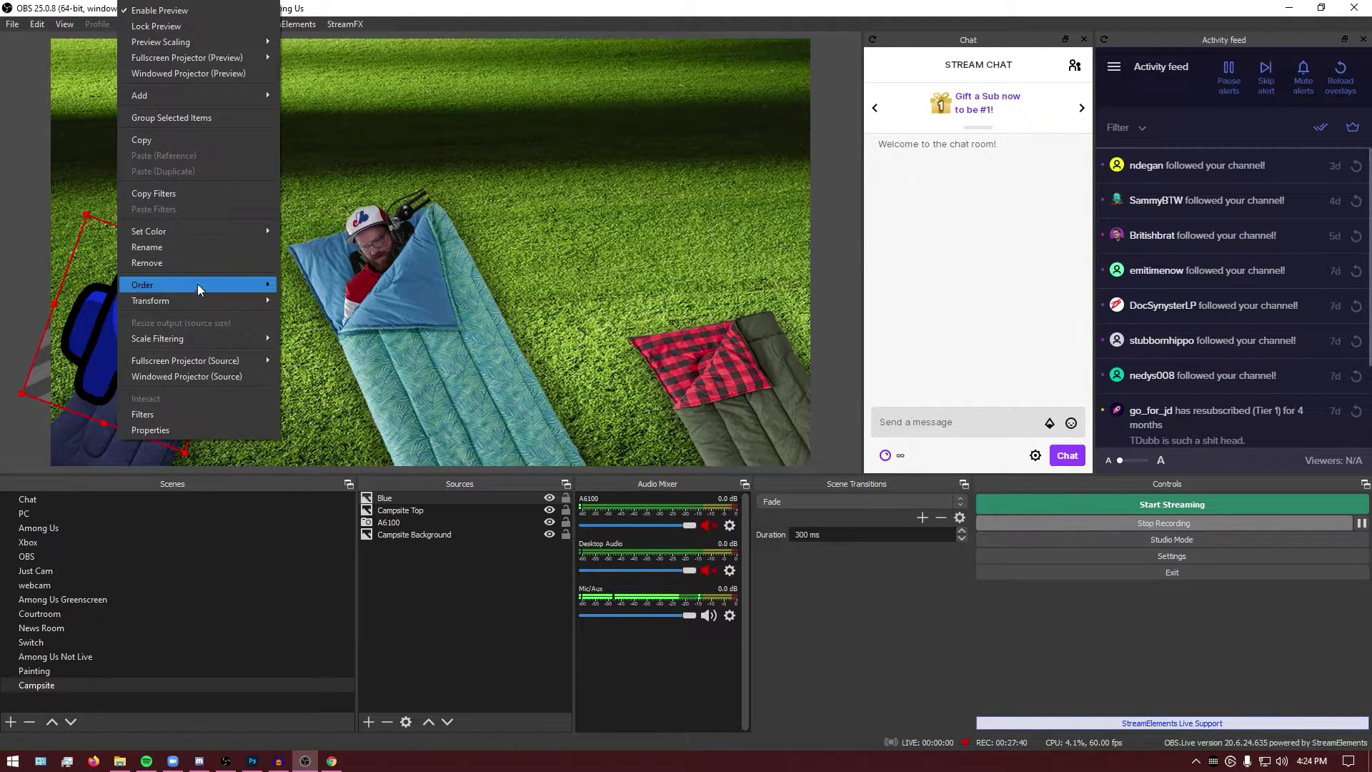
pyautogui.moveTo(198, 300)
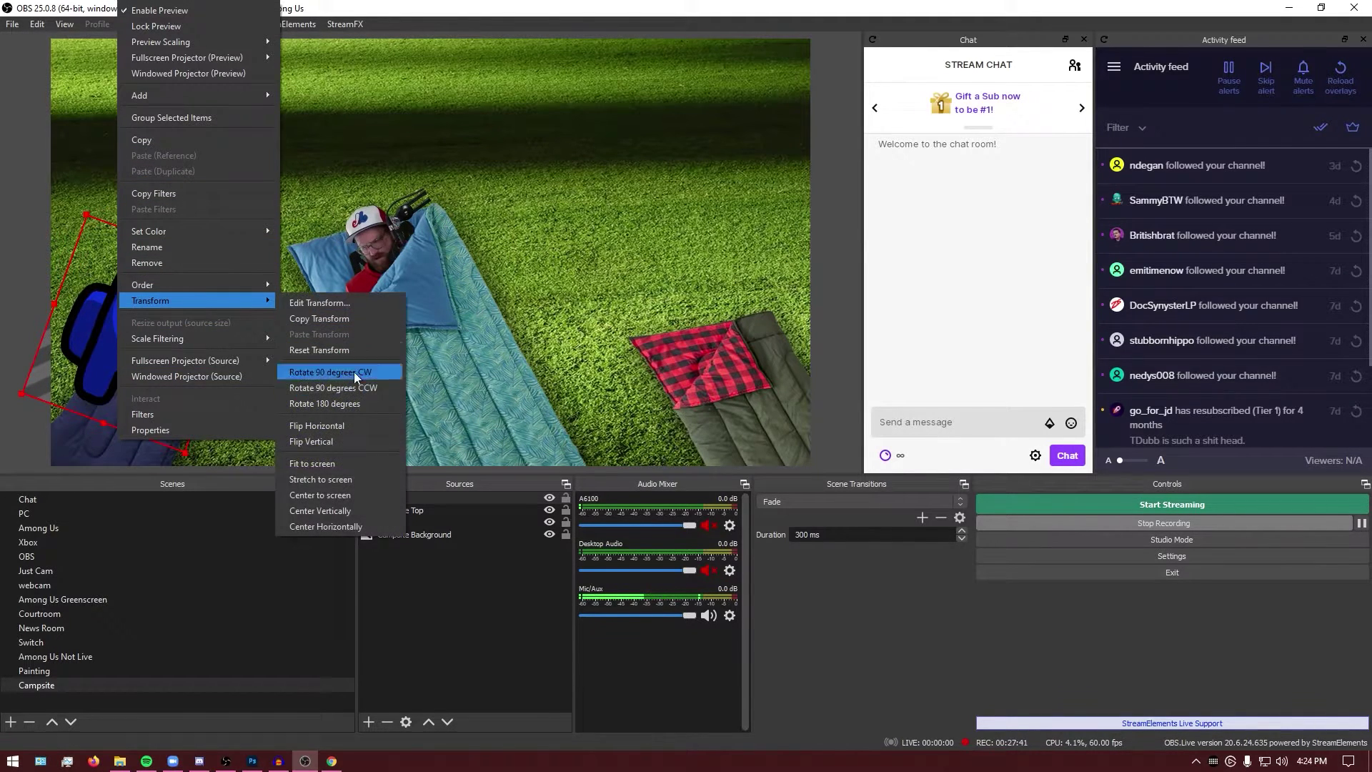
pyautogui.click(354, 443)
pyautogui.moveTo(113, 302); pyautogui.dragTo(723, 357)
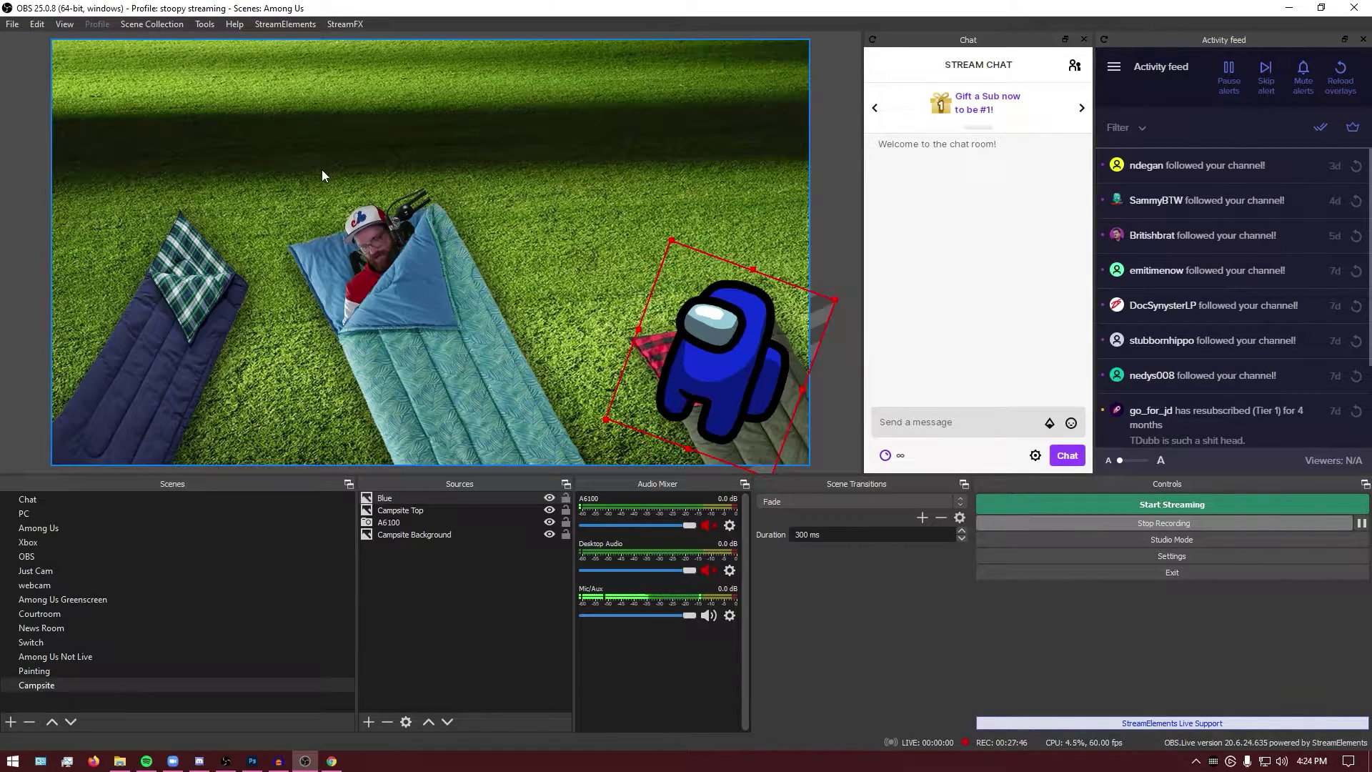
# - Tilt the Blue crewmate to -20°, then reposition and shrink it slightly over the bag
pyautogui.rightClick(702, 347)
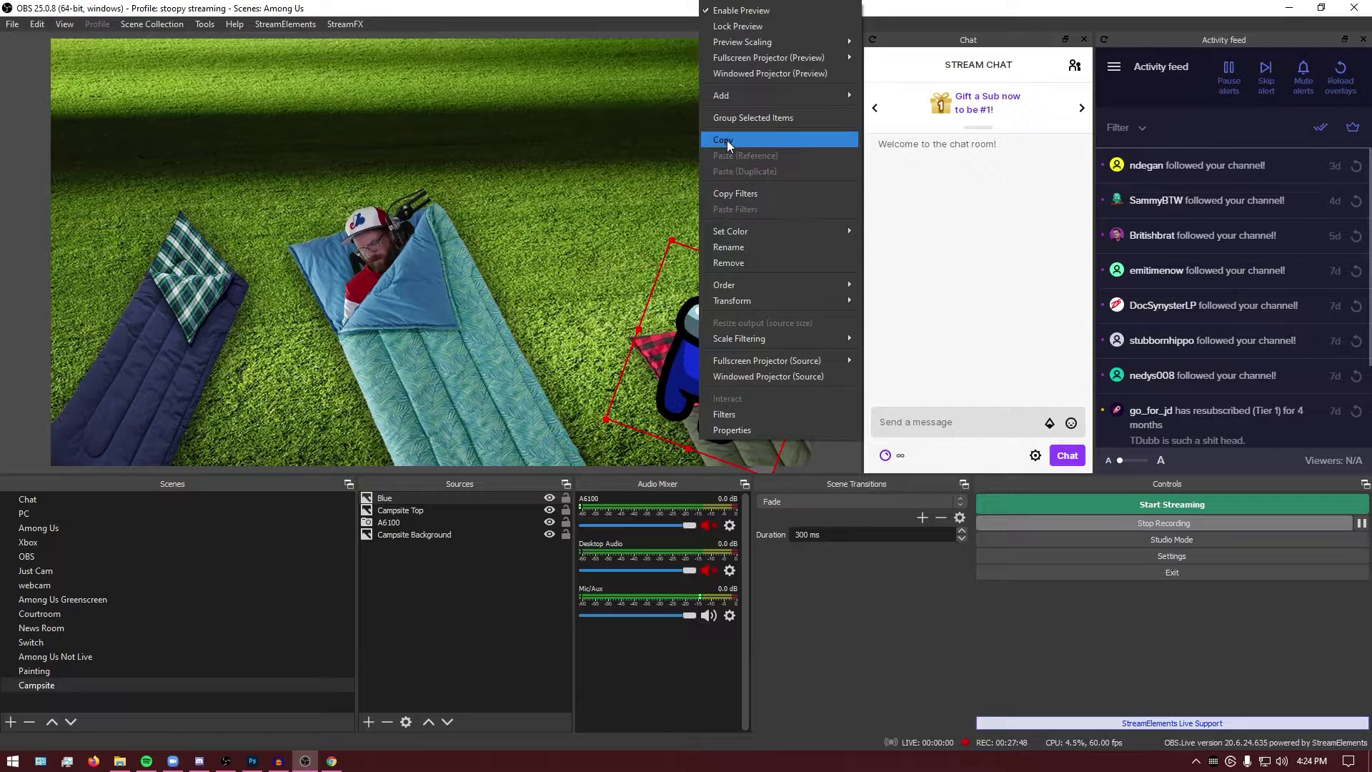
pyautogui.moveTo(817, 298)
pyautogui.click(894, 300)
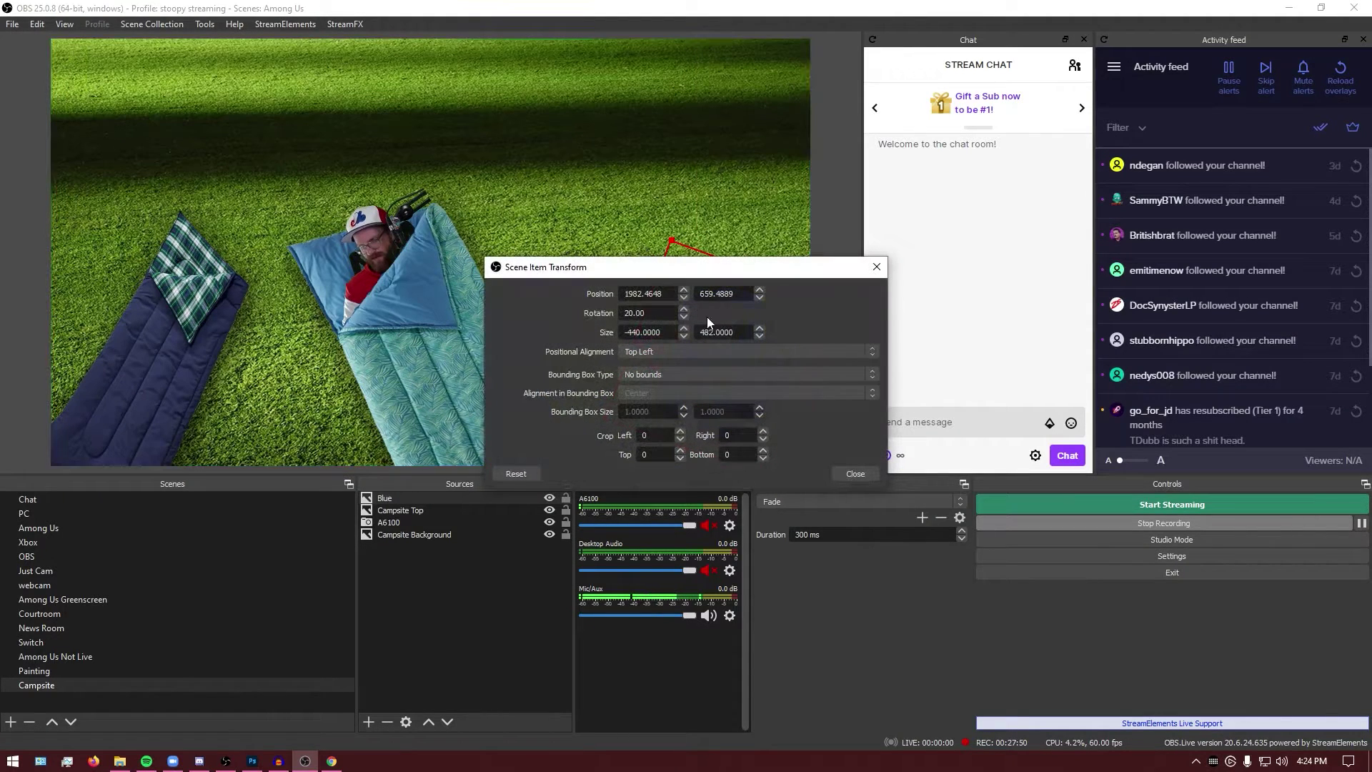
pyautogui.click(623, 313)
pyautogui.write('-')
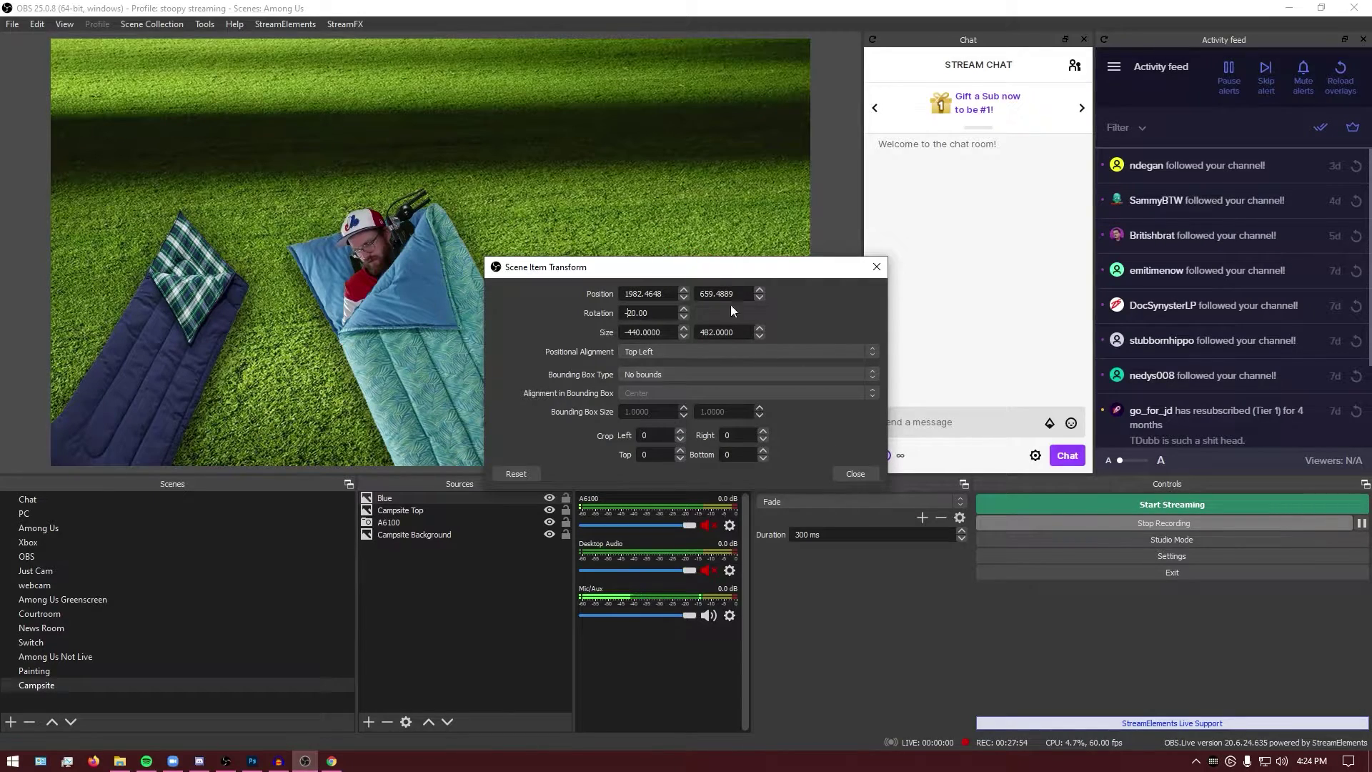
pyautogui.moveTo(730, 266); pyautogui.dragTo(1164, 292)
pyautogui.moveTo(787, 386); pyautogui.dragTo(735, 345)
pyautogui.moveTo(848, 432); pyautogui.dragTo(832, 422)
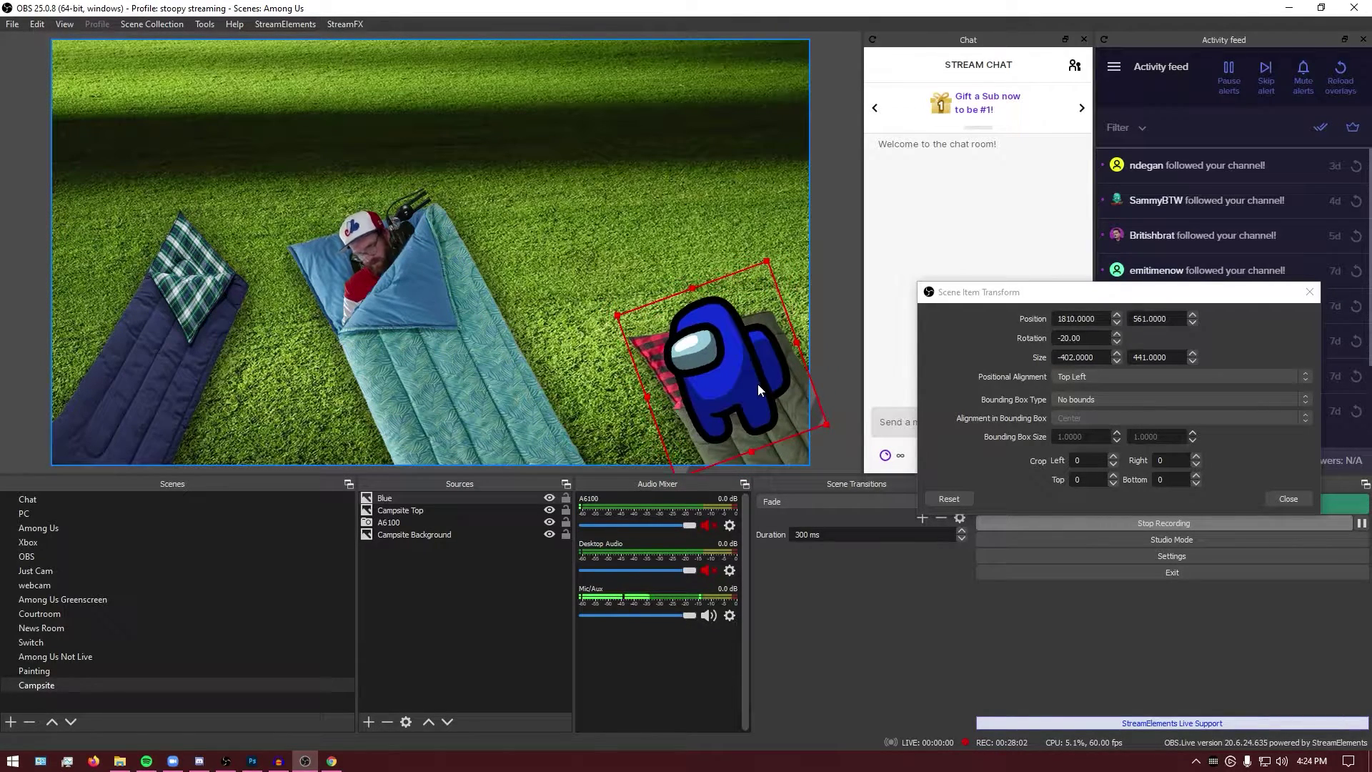
pyautogui.click(1295, 495)
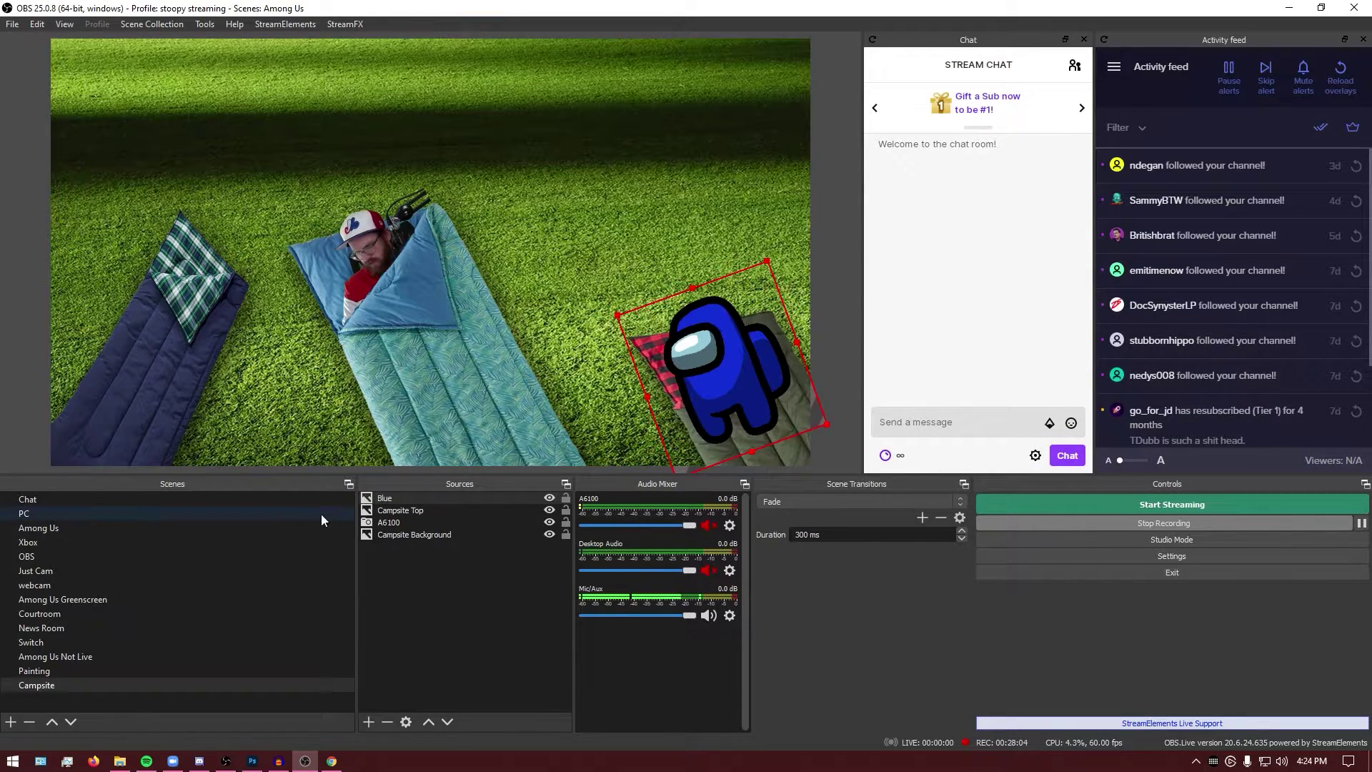
# - Layer Blue beneath Campsite Top and crop its bottom so it sits inside the bag
pyautogui.moveTo(393, 499); pyautogui.dragTo(395, 511)
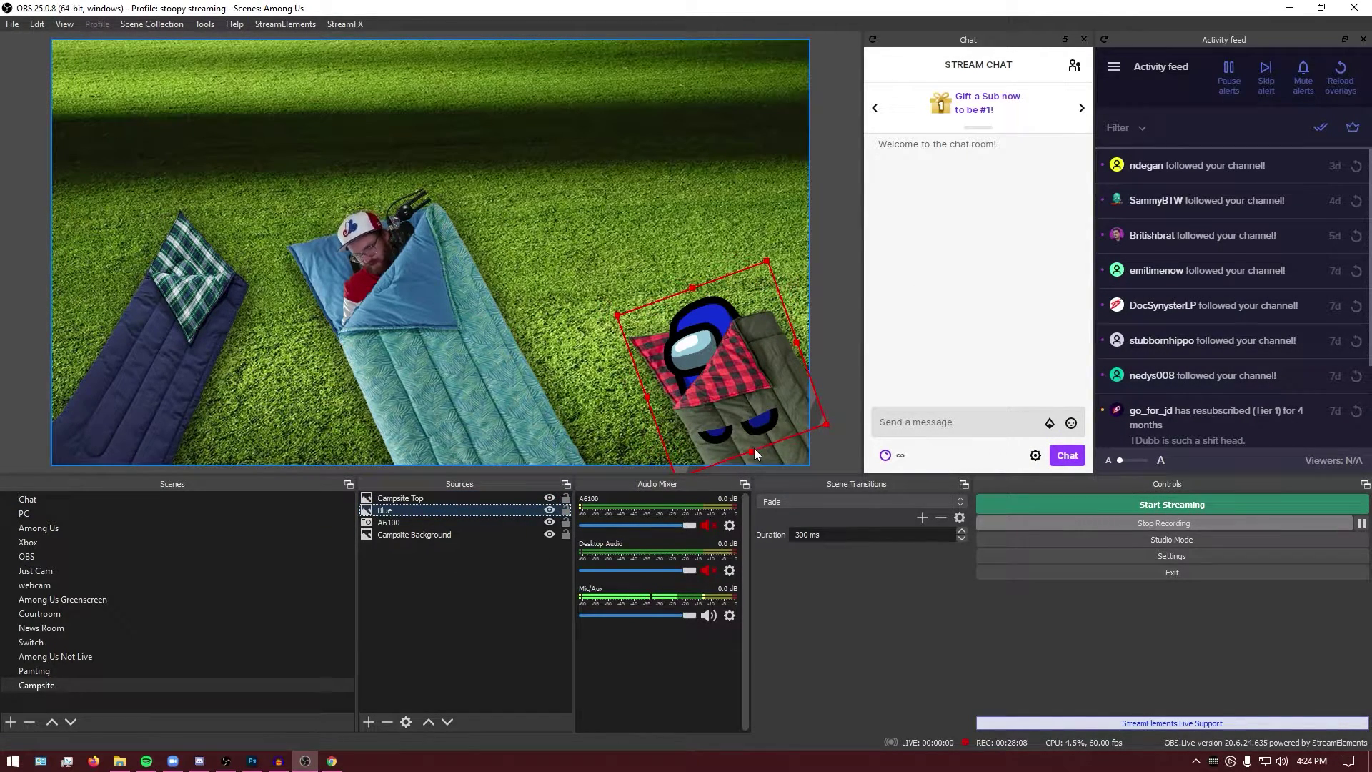
pyautogui.moveTo(752, 451); pyautogui.dragTo(739, 404)
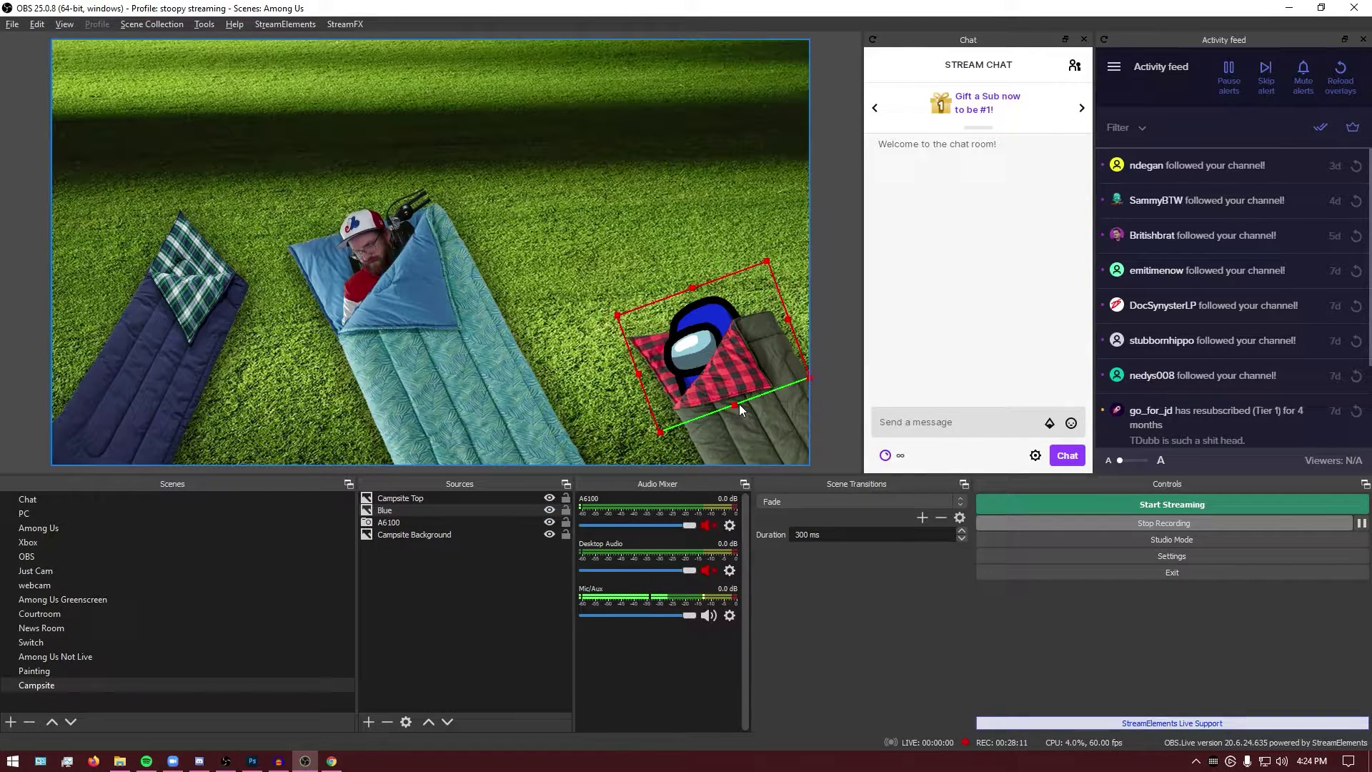
pyautogui.click(763, 443)
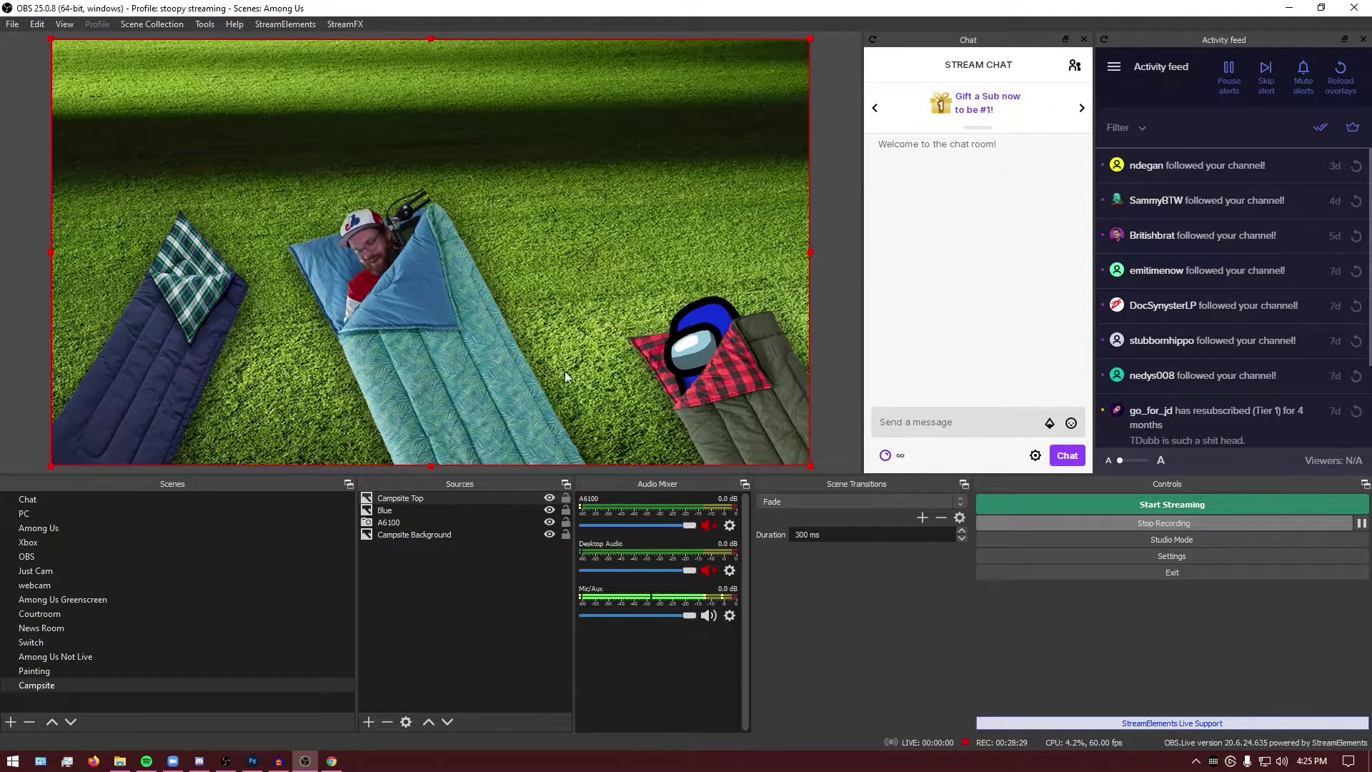
# - Add the existing Lime crewmate image source and drag it onto the navy sleeping bag
pyautogui.click(368, 722)
pyautogui.click(418, 523)
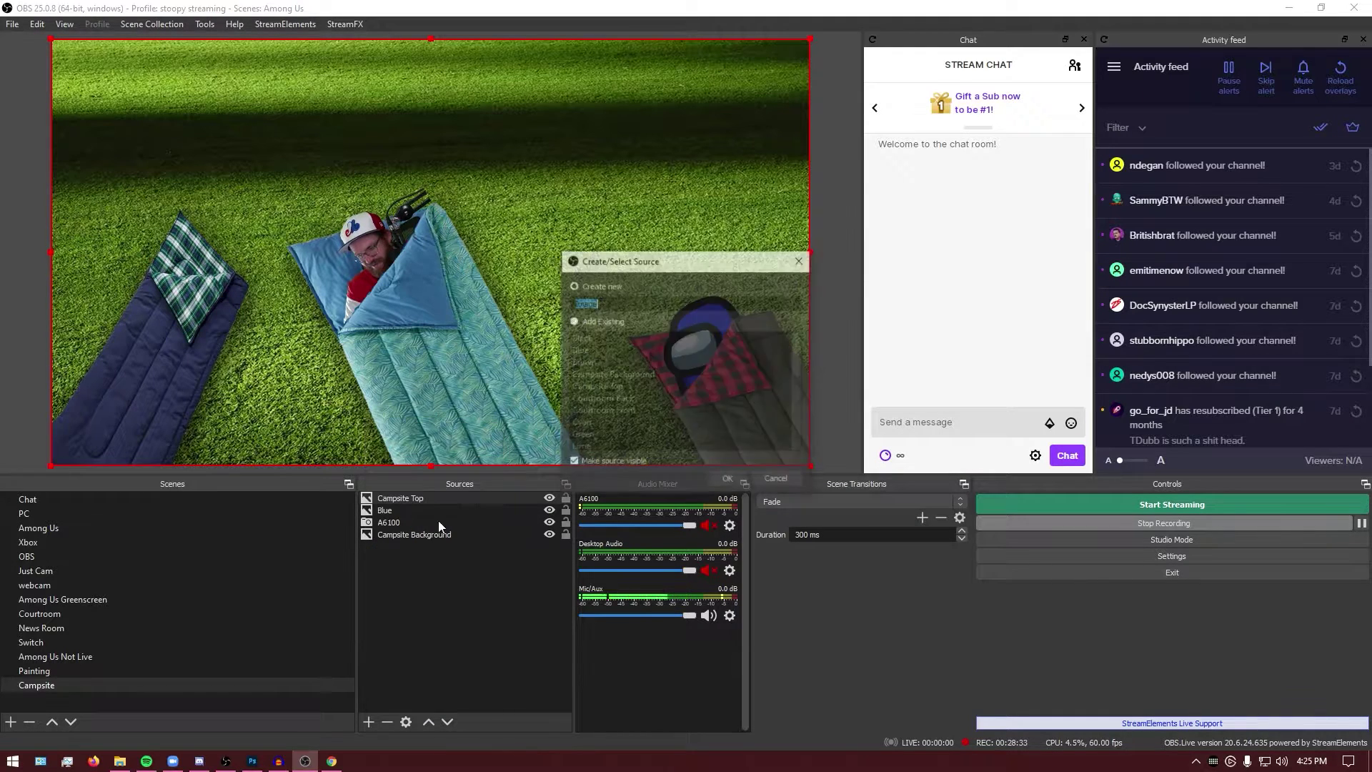
pyautogui.click(593, 322)
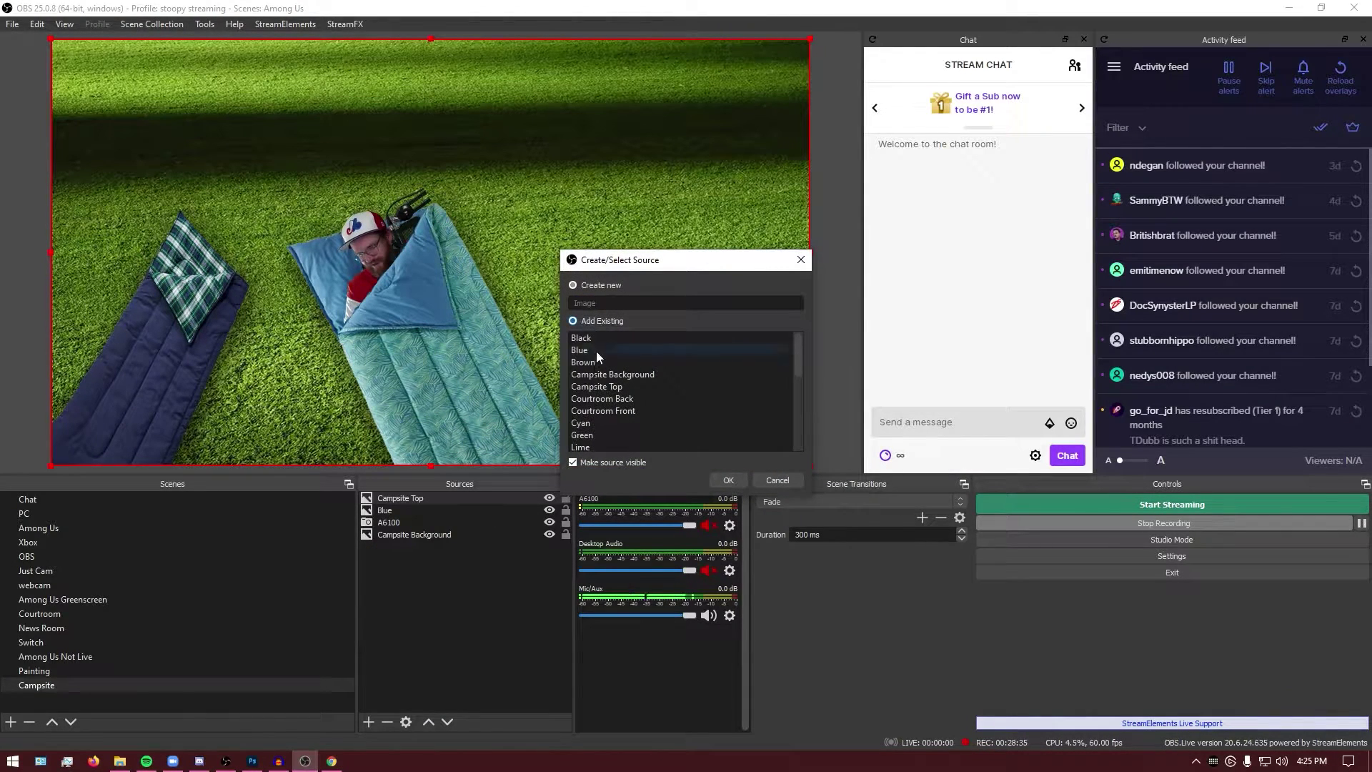
pyautogui.scroll(-1, 590, 439)
pyautogui.click(599, 411)
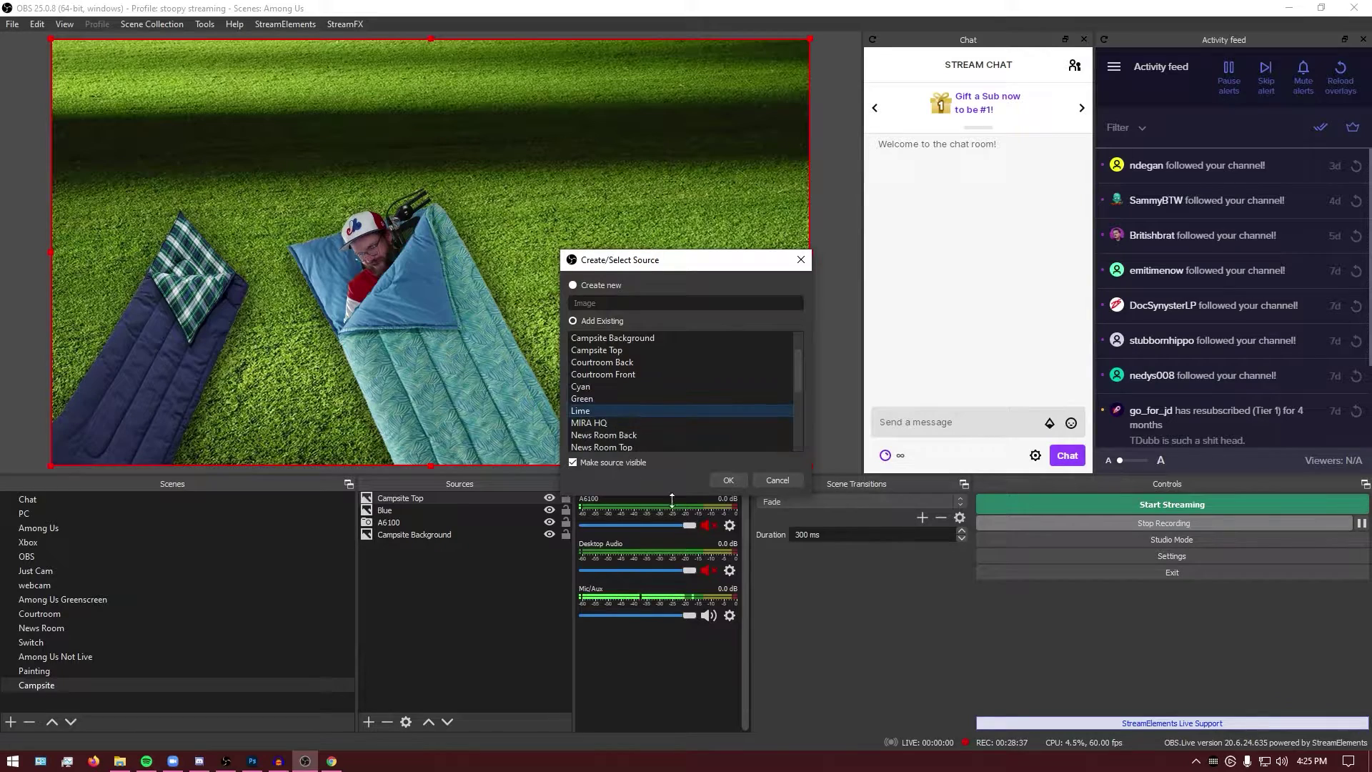
pyautogui.click(729, 480)
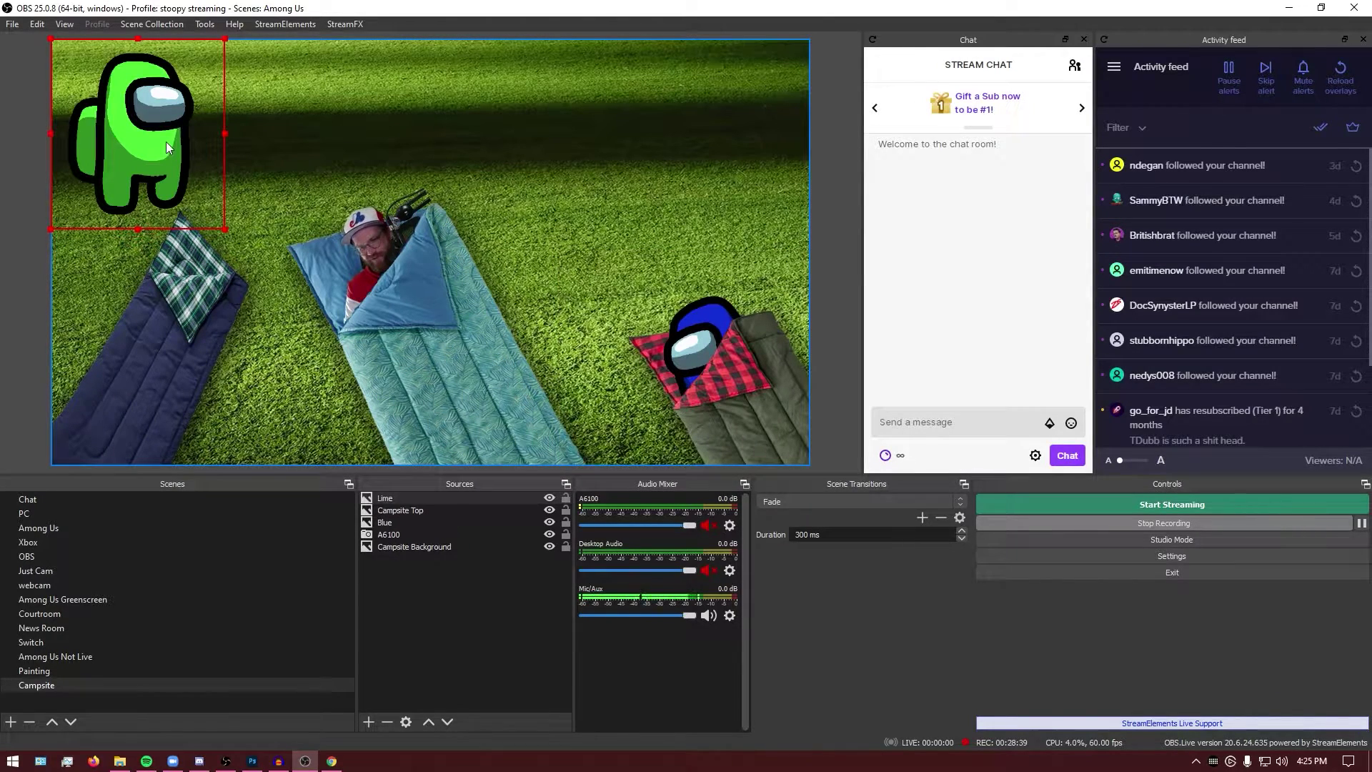
pyautogui.moveTo(151, 128); pyautogui.dragTo(211, 271)
# - Set the Lime crewmate's rotation to 20° in Edit Transform
pyautogui.rightClick(212, 272)
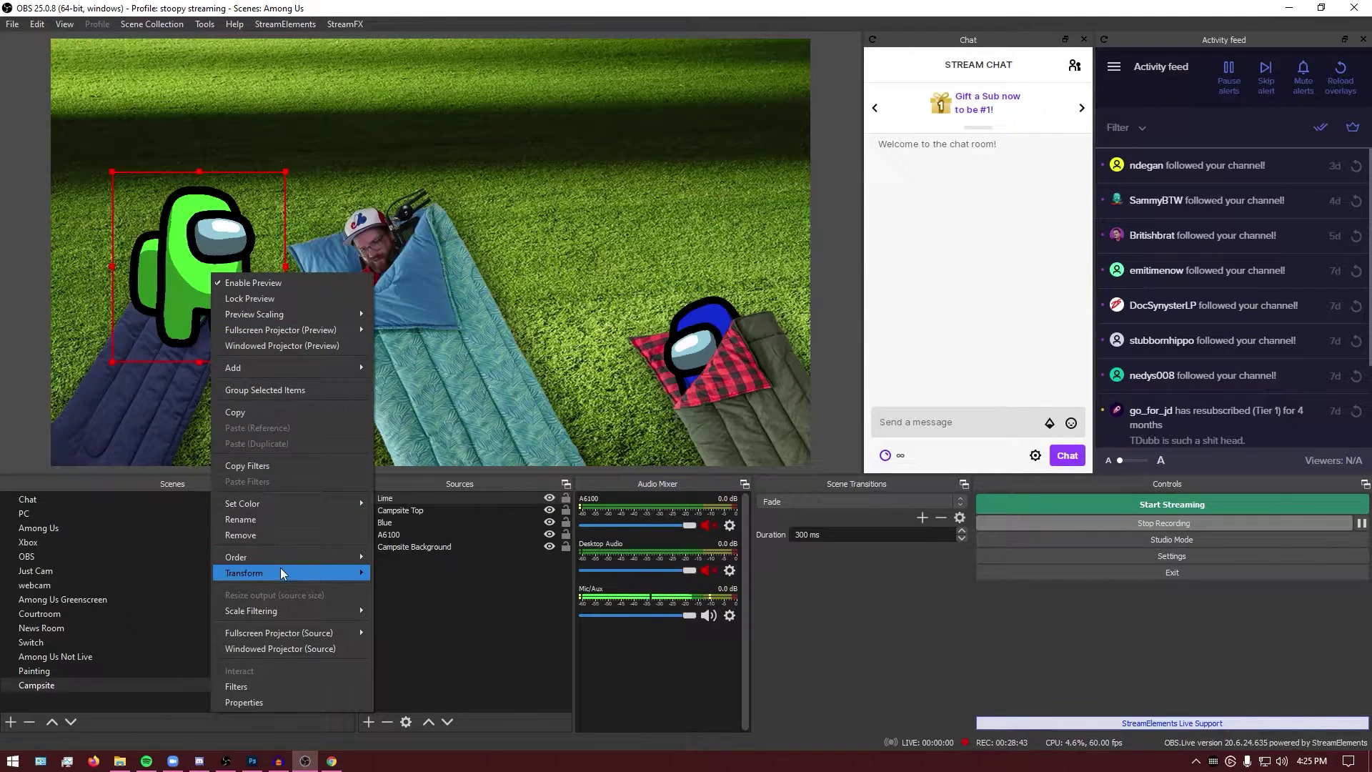
pyautogui.moveTo(279, 572)
pyautogui.click(414, 535)
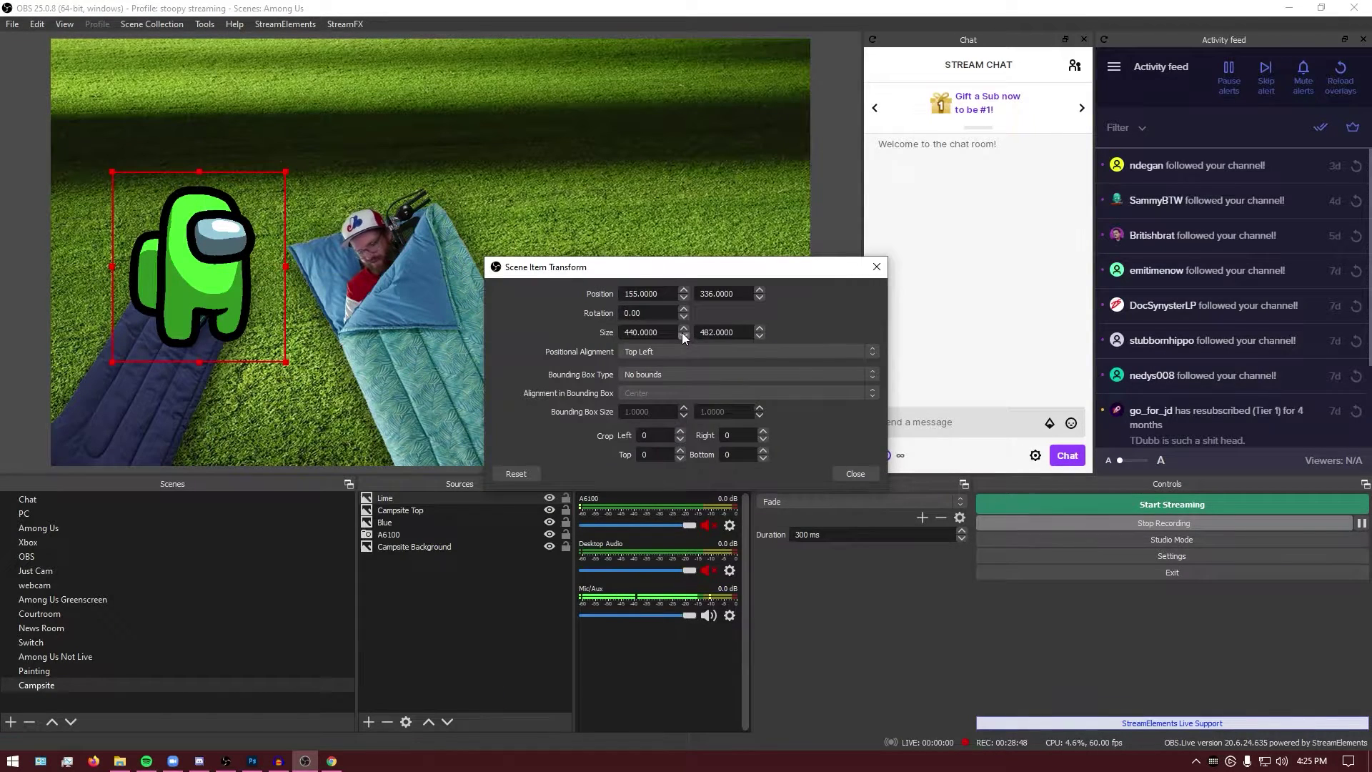
pyautogui.write('2')
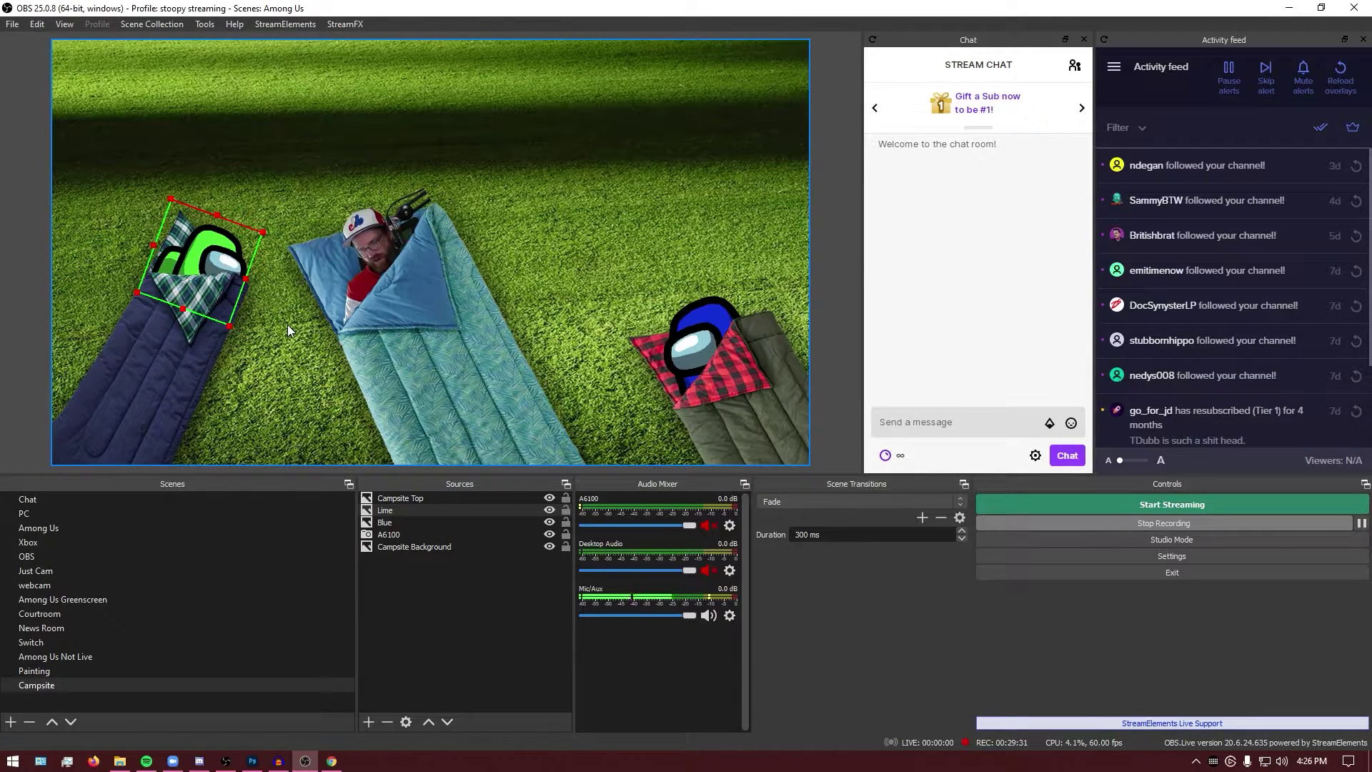
pyautogui.click(288, 324)
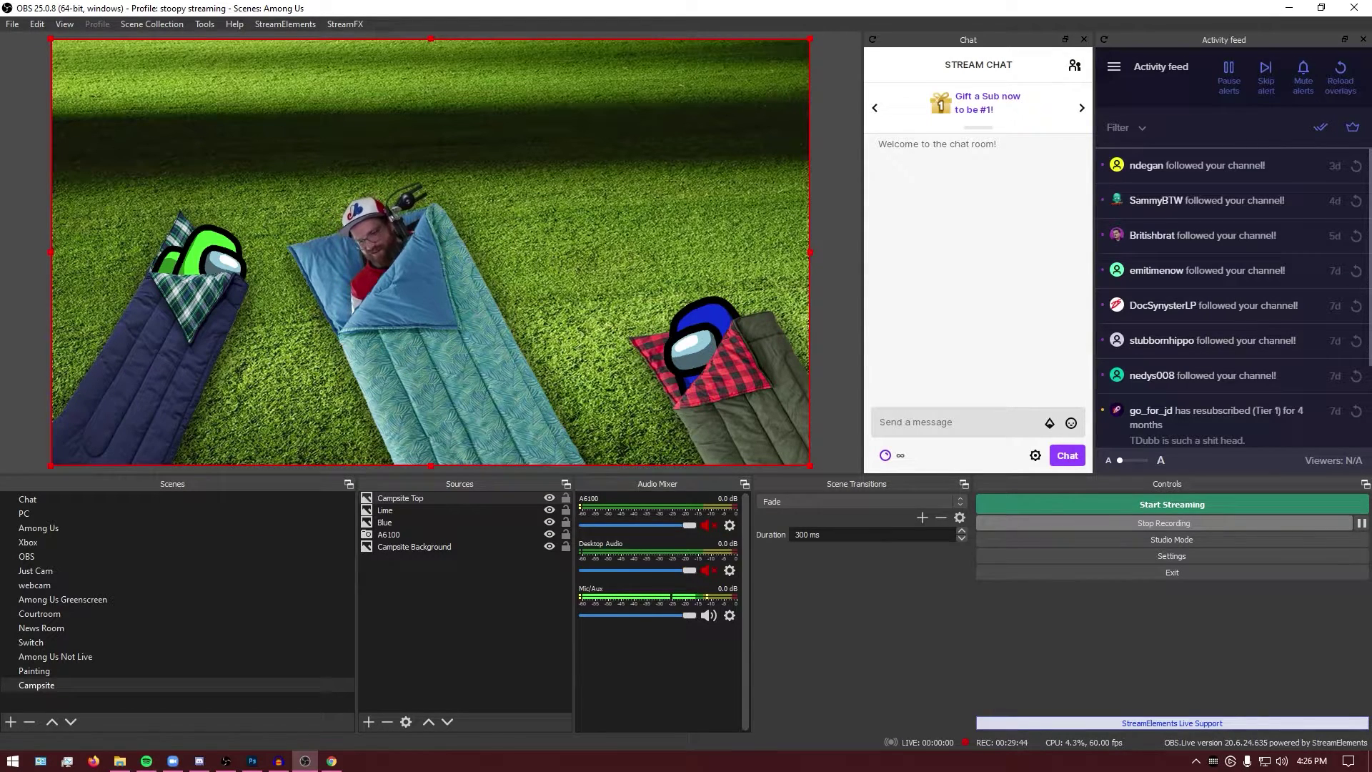
# - Add a looping media source named Crickets playing the summer night ambience mp3
pyautogui.click(368, 722)
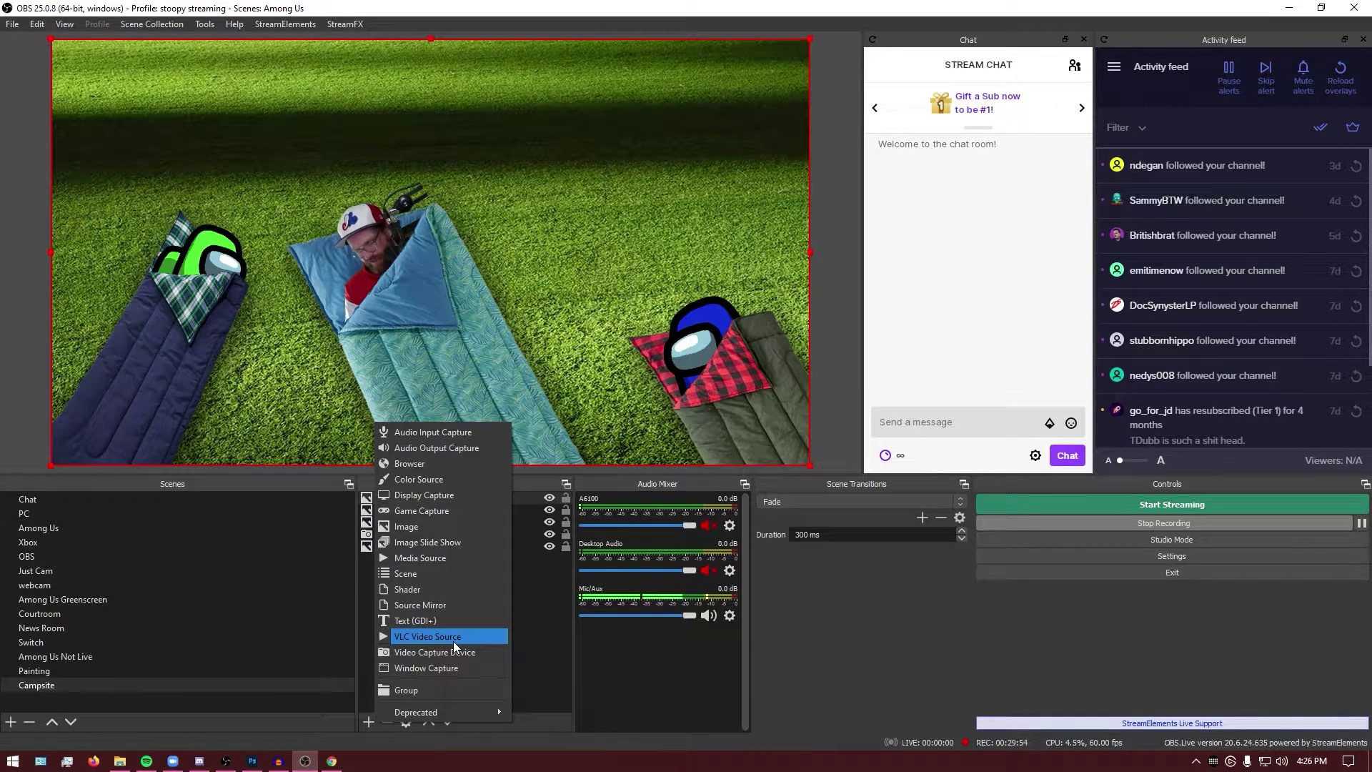
pyautogui.click(431, 563)
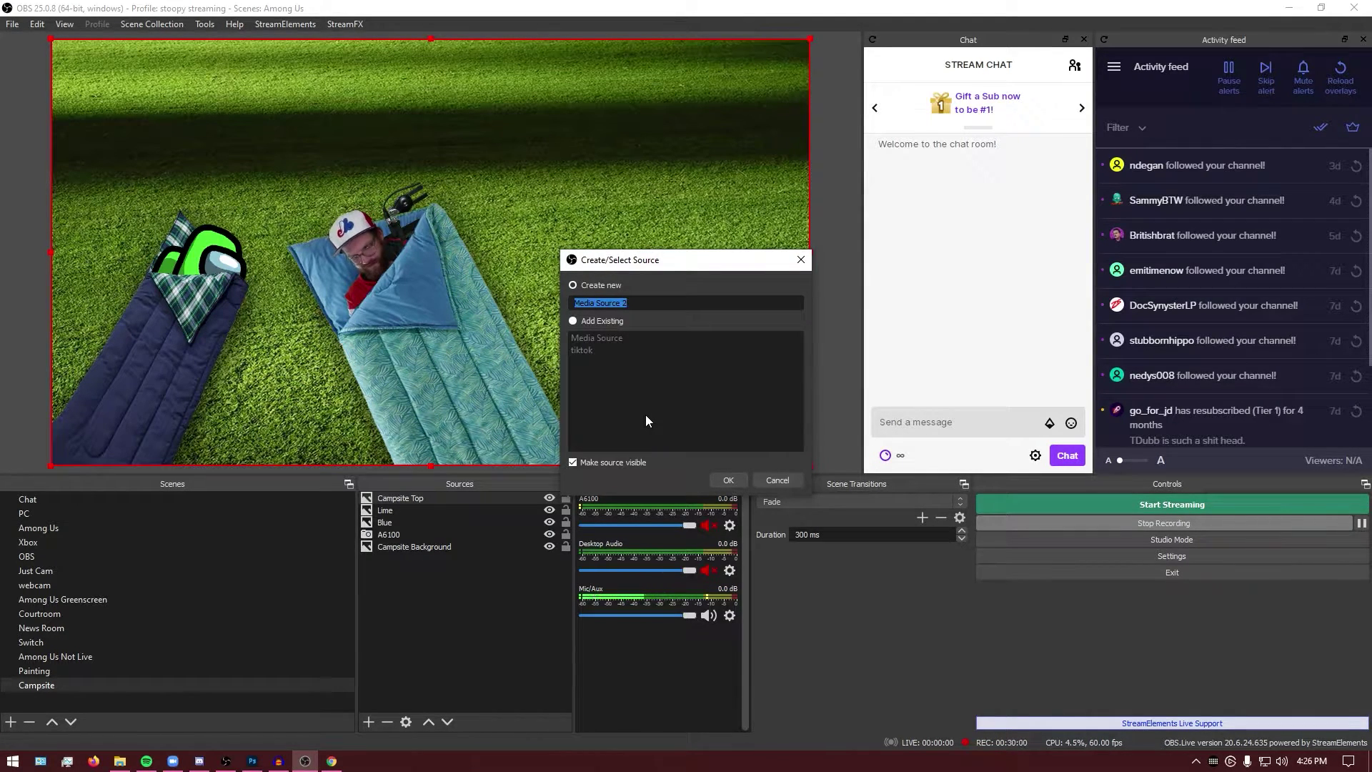
pyautogui.write('Cr')
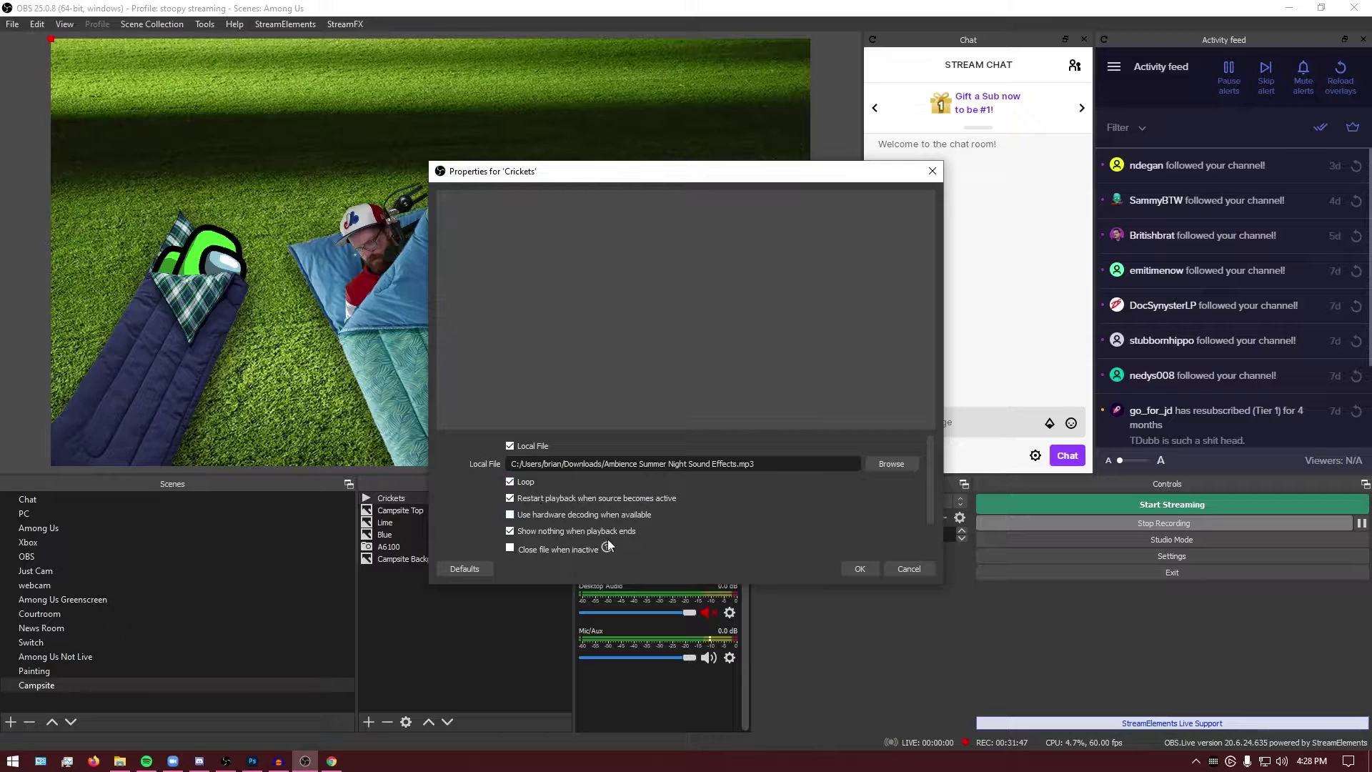
pyautogui.click(861, 570)
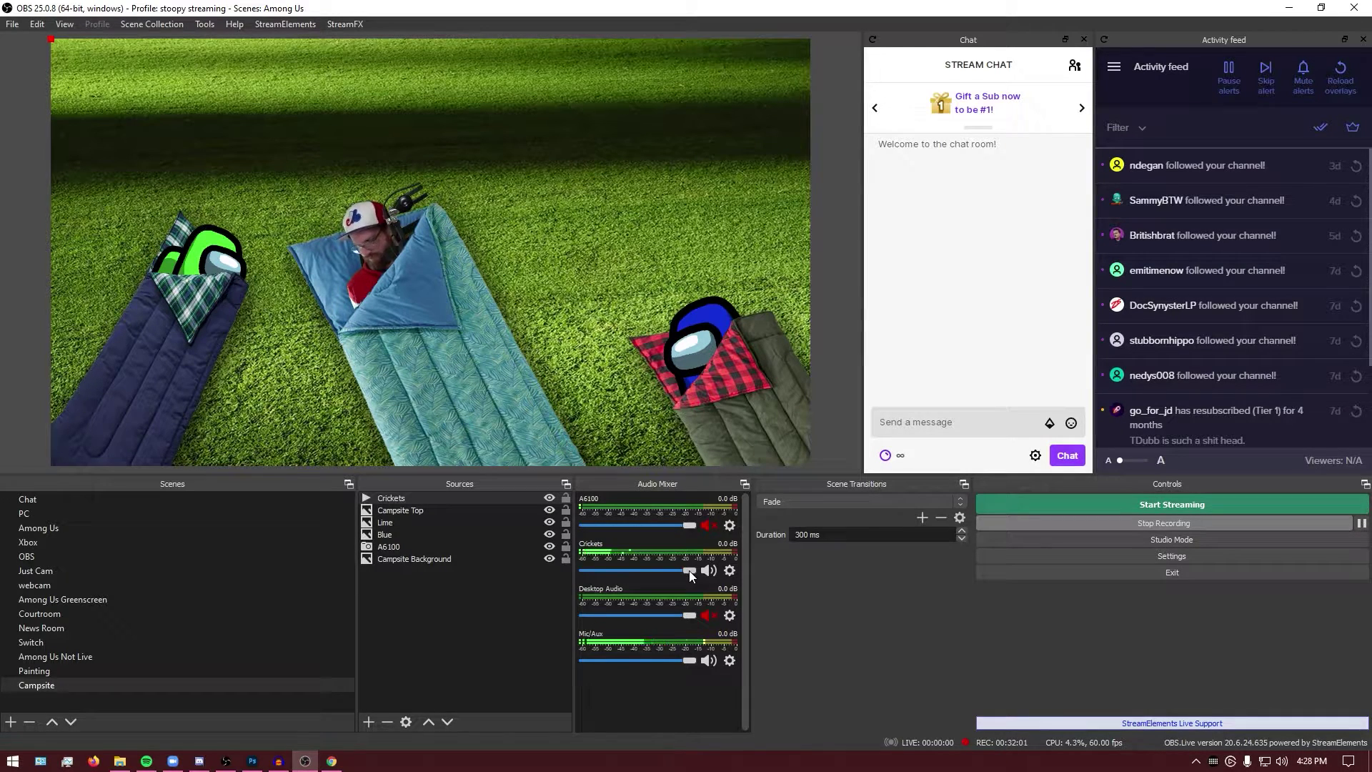
# - Select the Campsite Top source and move the Stream Deck window further left
pyautogui.click(451, 506)
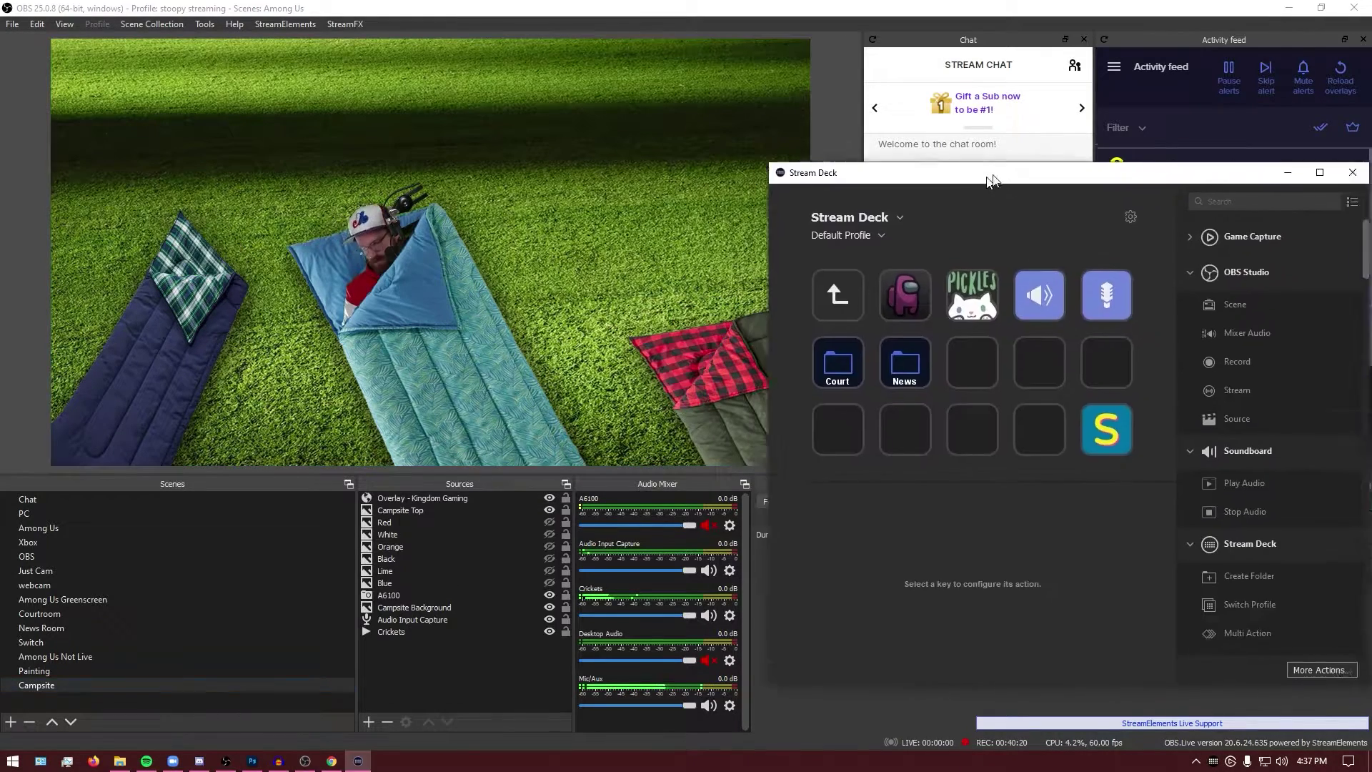
pyautogui.moveTo(990, 175); pyautogui.dragTo(920, 84)
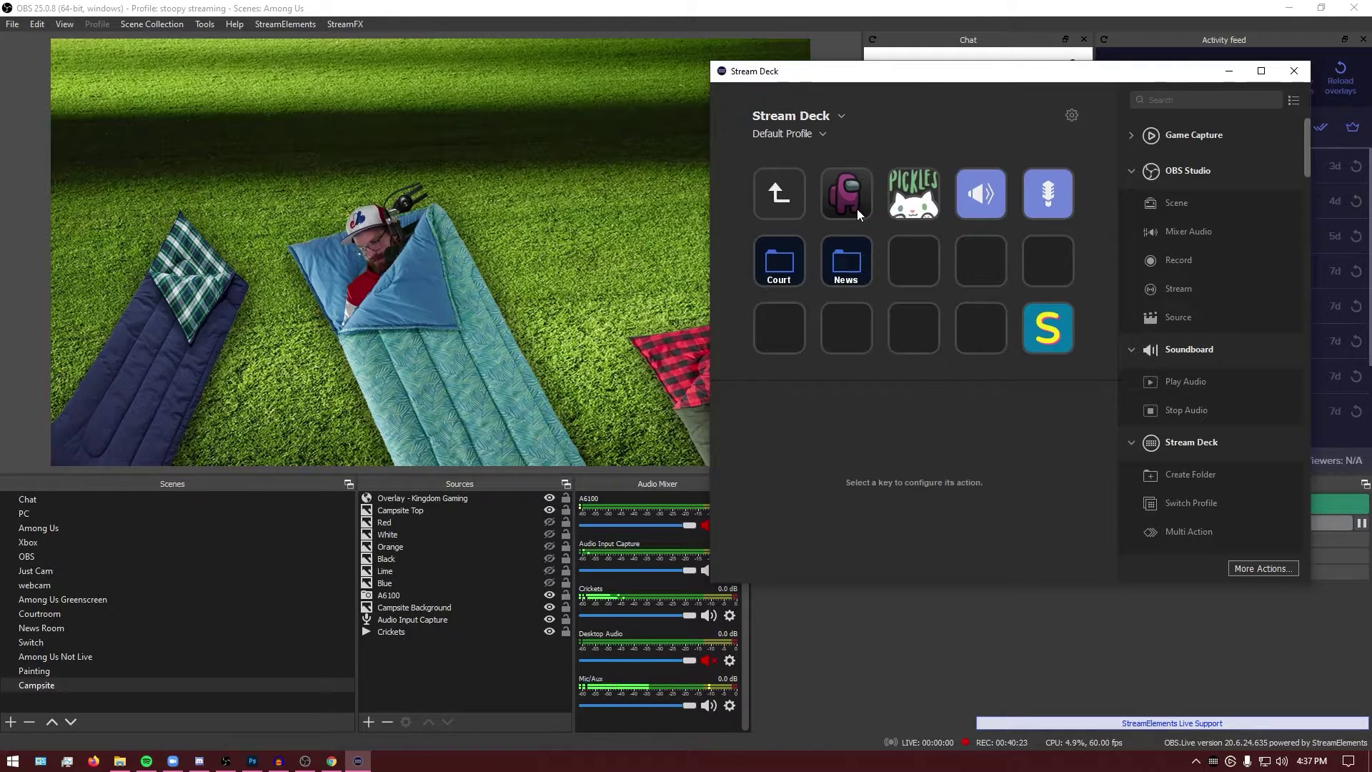
# - Turn an empty key beside Court and News into a folder titled 'Campsite'
pyautogui.click(920, 264)
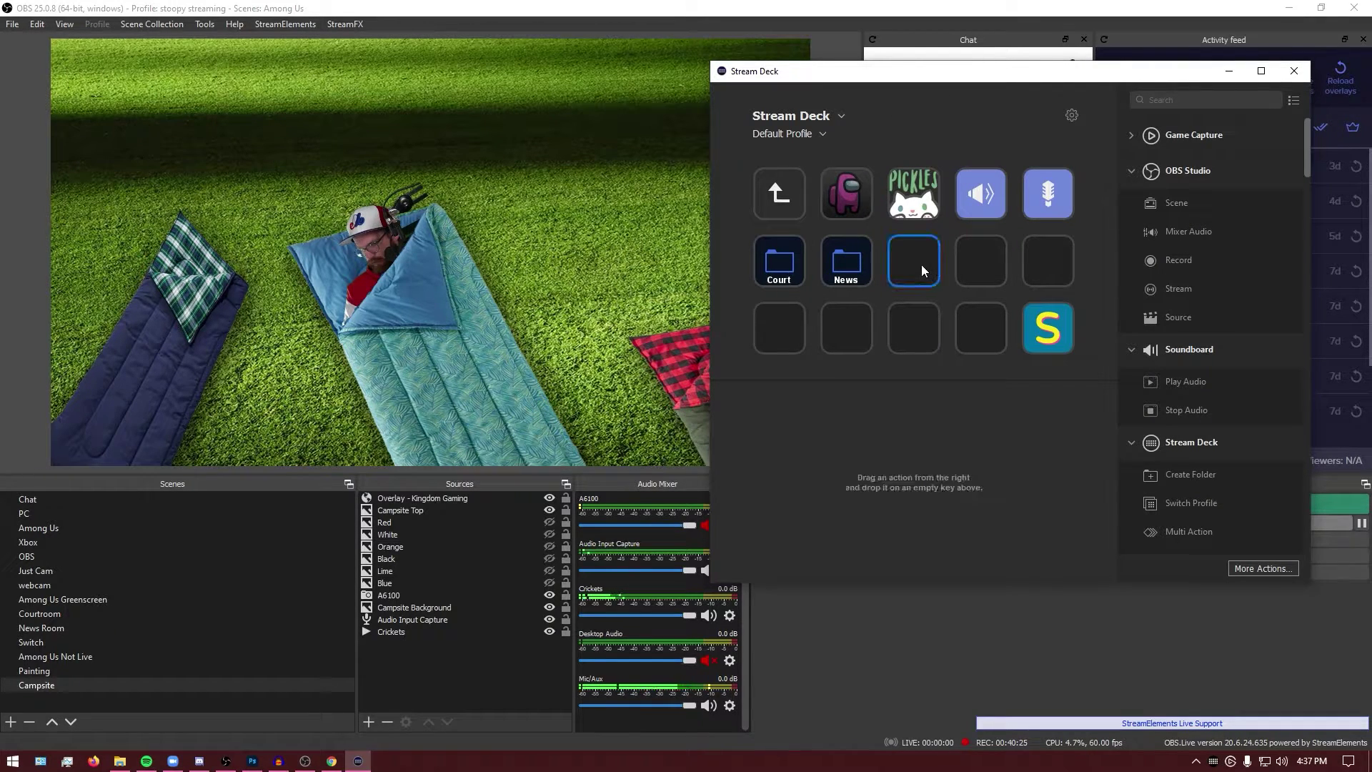
pyautogui.click(974, 275)
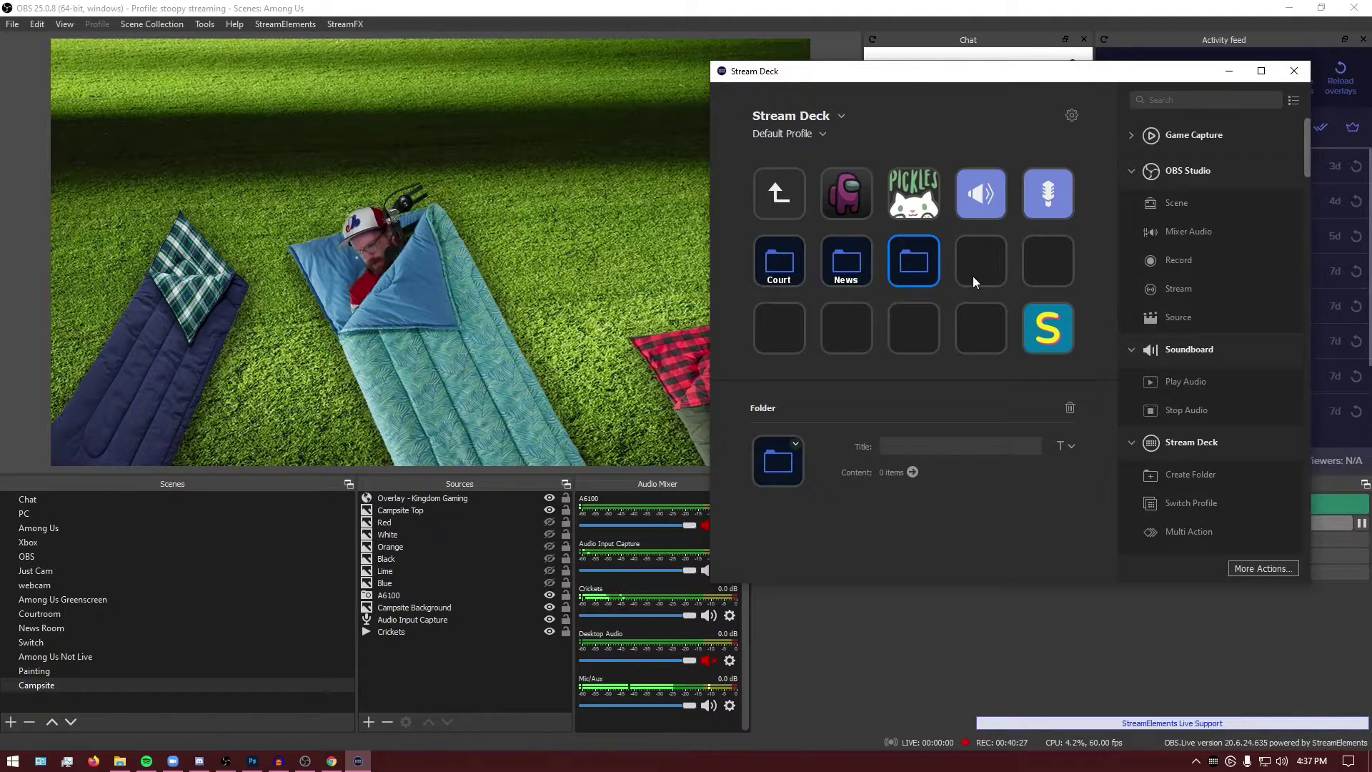
pyautogui.click(962, 446)
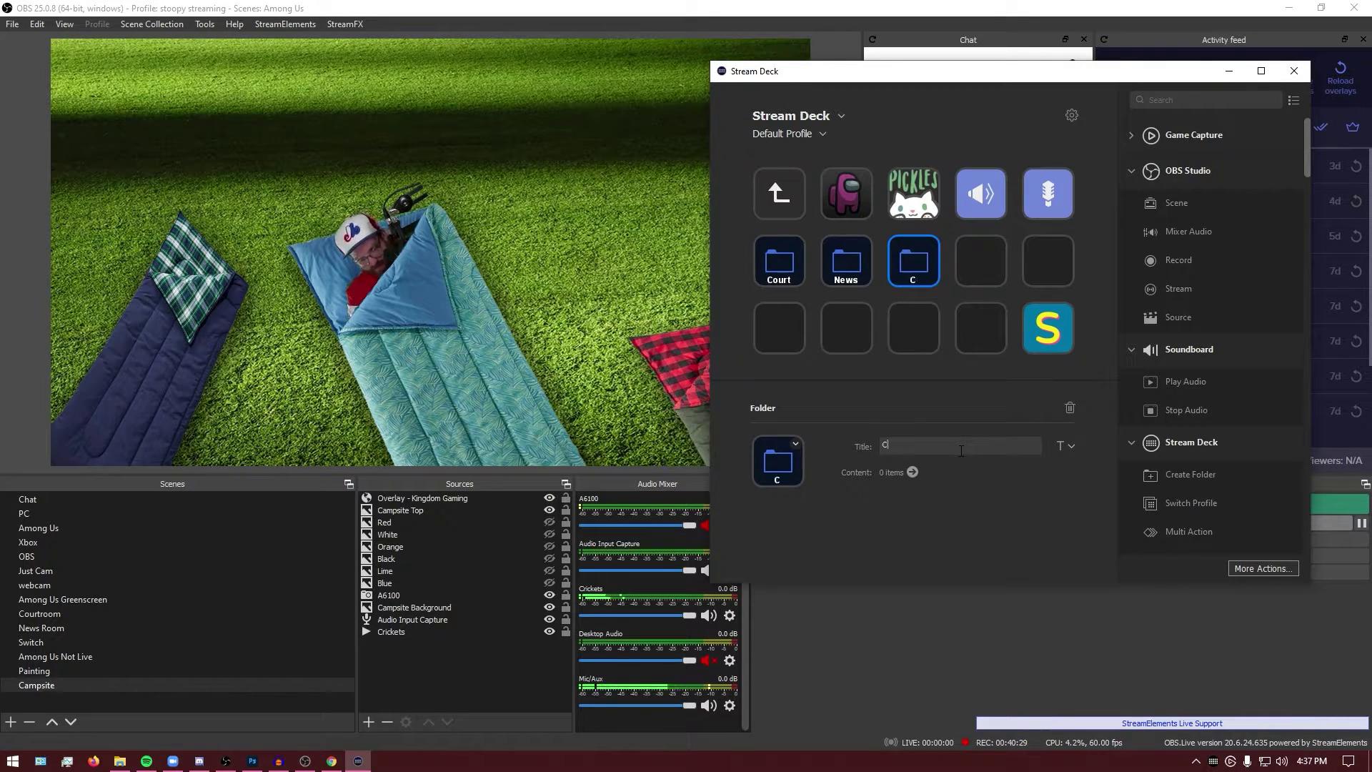
pyautogui.write('Campsite')
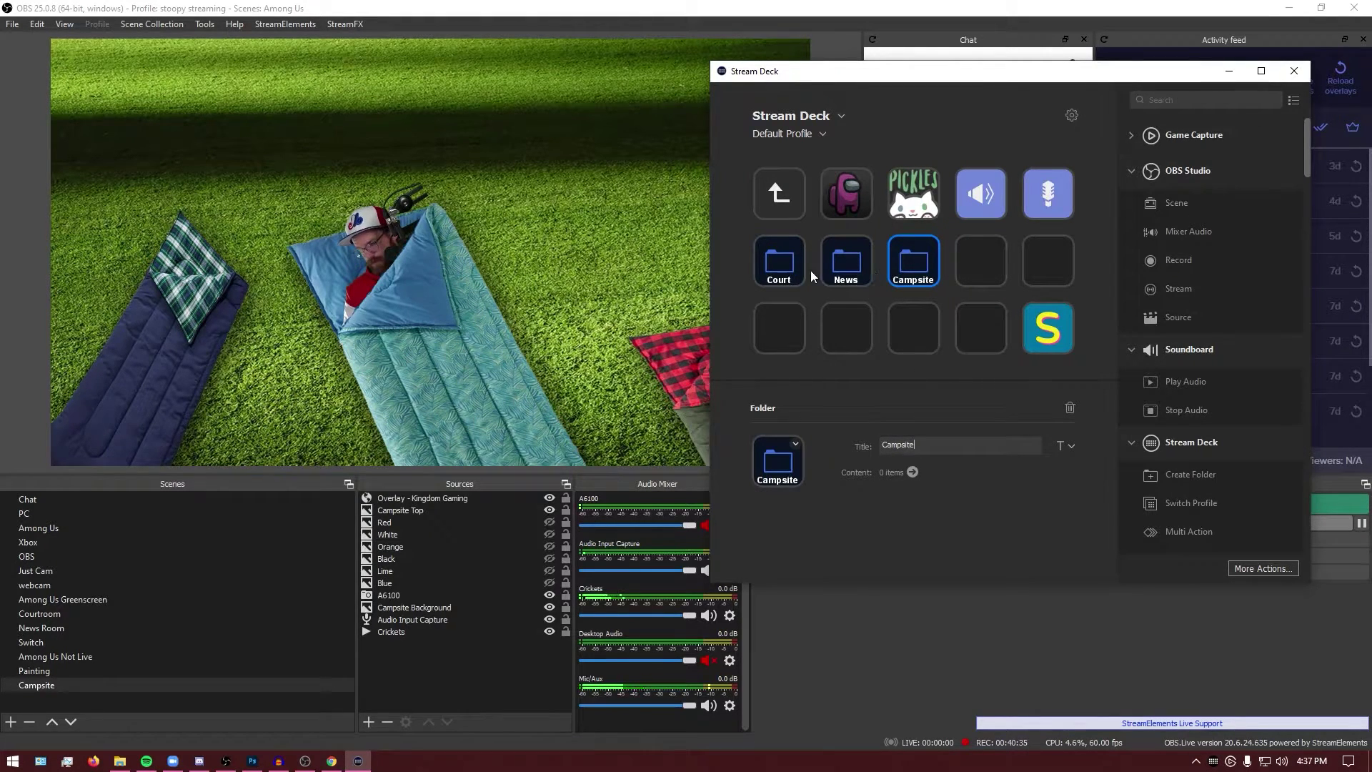
pyautogui.doubleClick(788, 273)
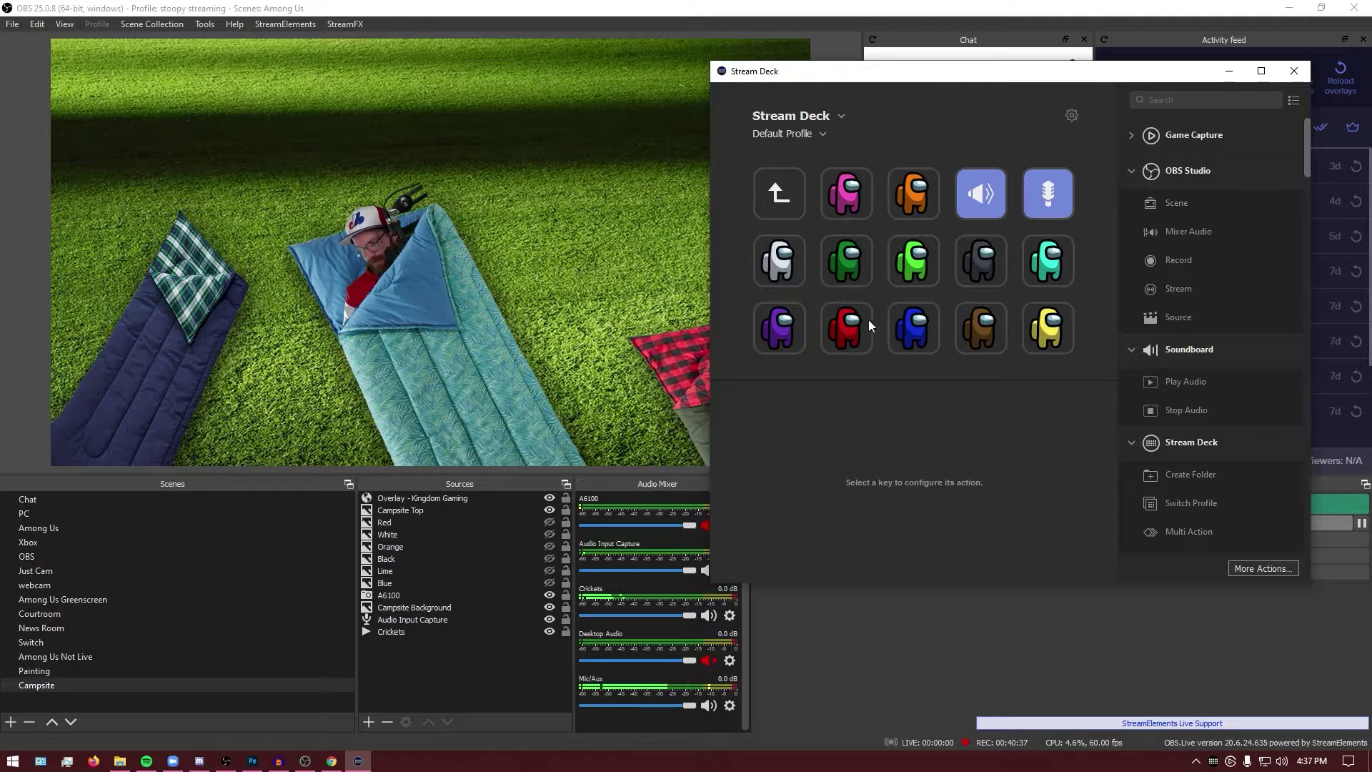
pyautogui.doubleClick(795, 205)
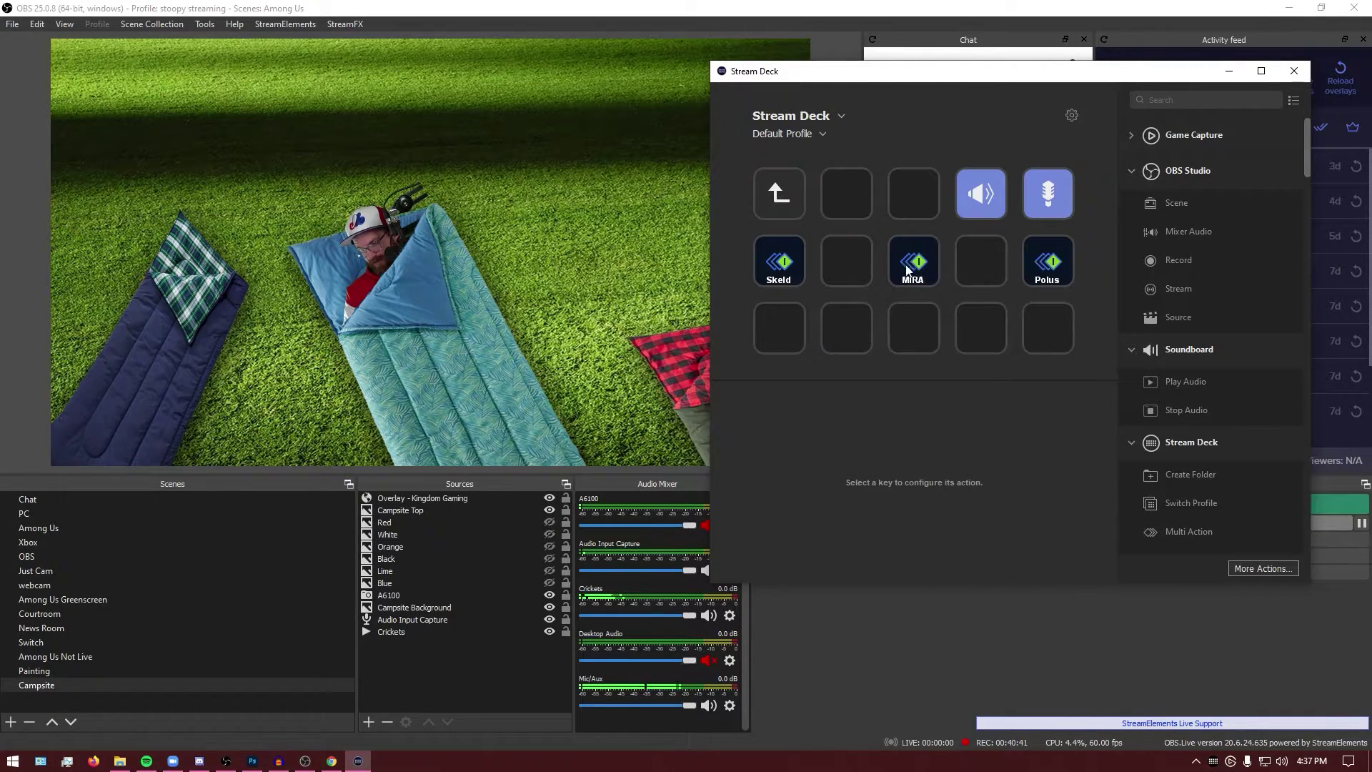
pyautogui.doubleClick(783, 210)
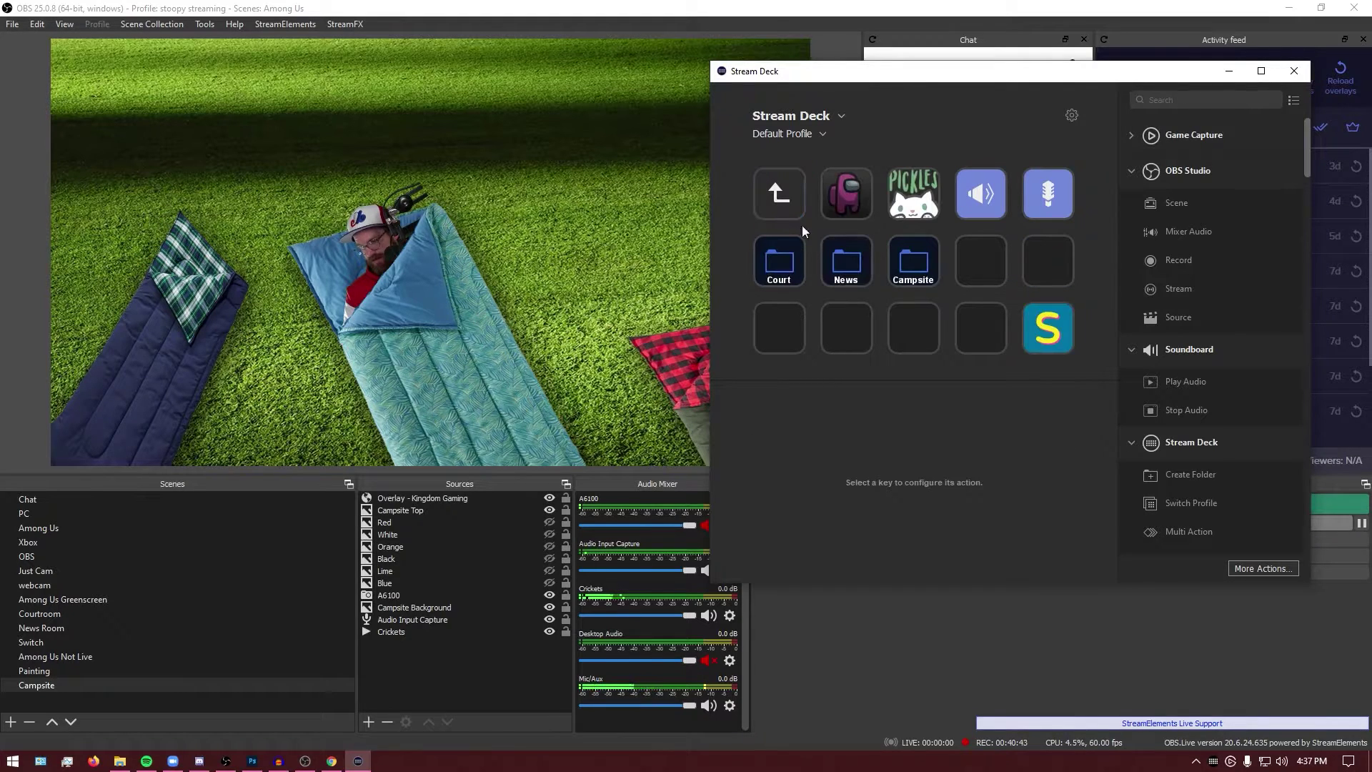
pyautogui.doubleClick(902, 269)
# - Copy the pink crewmate switch key into the second key of the new Campsite folder
pyautogui.click(786, 267)
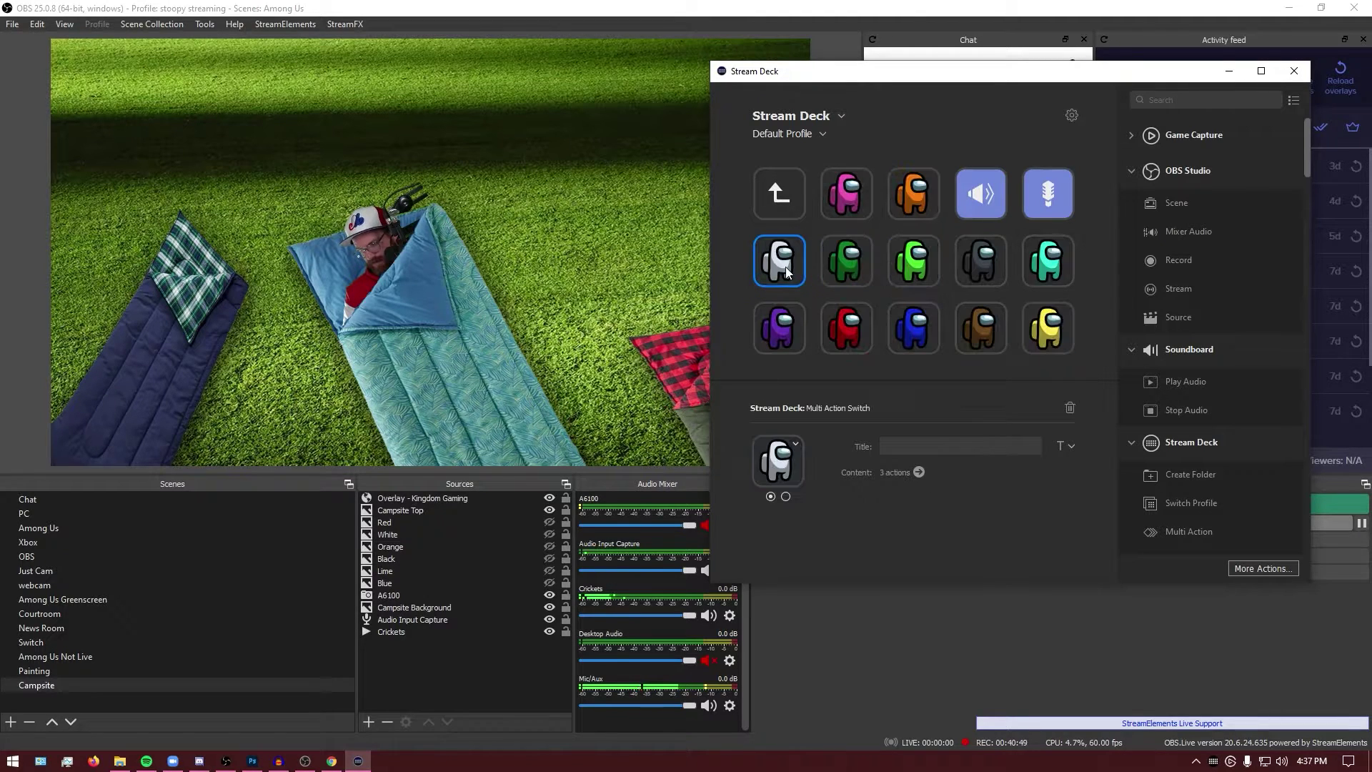
pyautogui.click(848, 213)
pyautogui.click(922, 205)
pyautogui.click(841, 203)
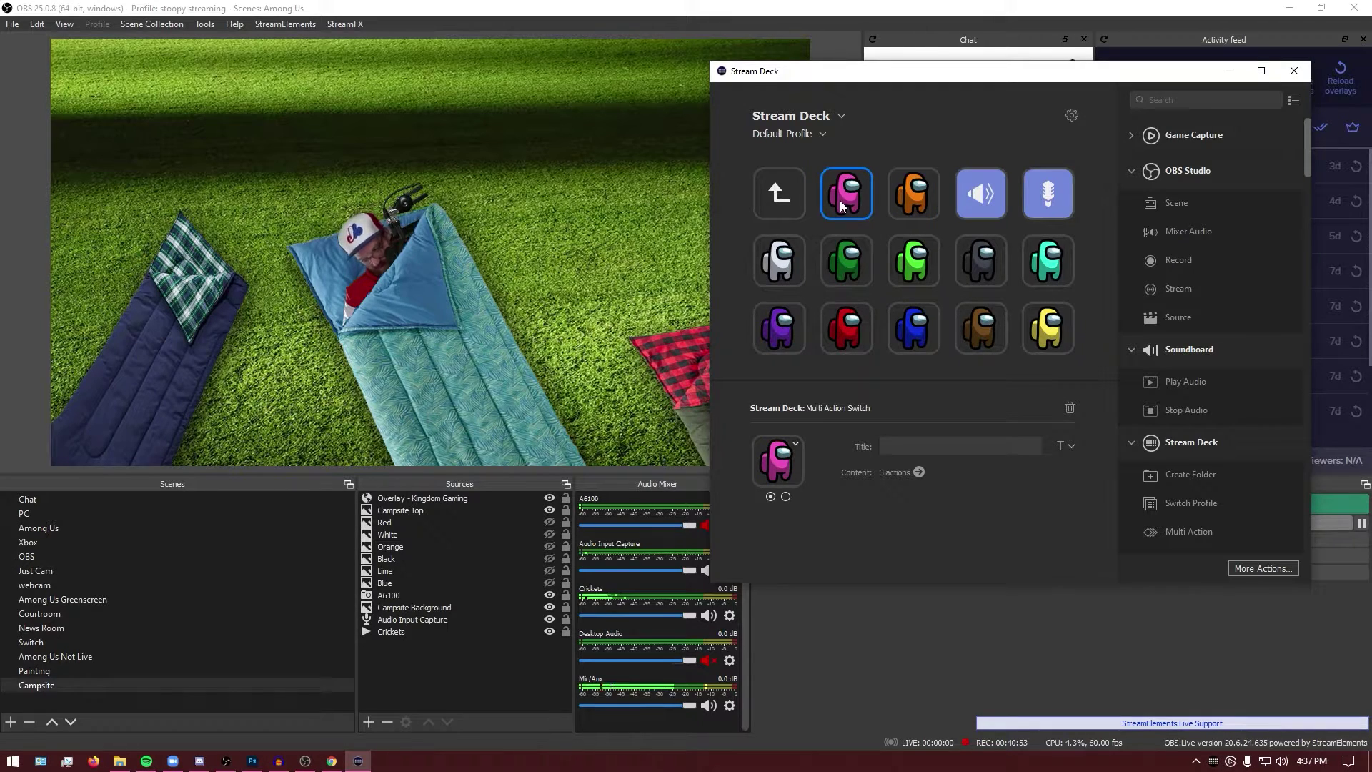
pyautogui.click(801, 210)
pyautogui.doubleClick(908, 273)
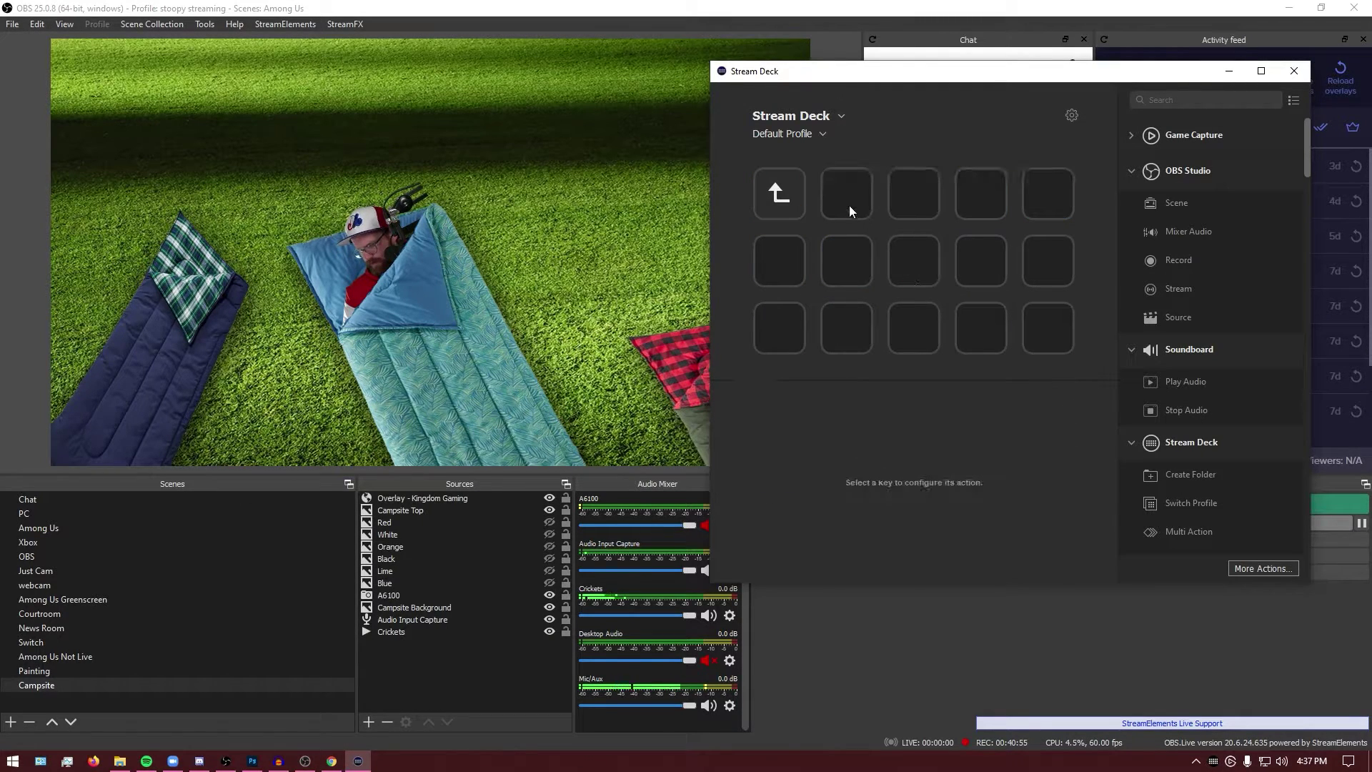
pyautogui.click(850, 205)
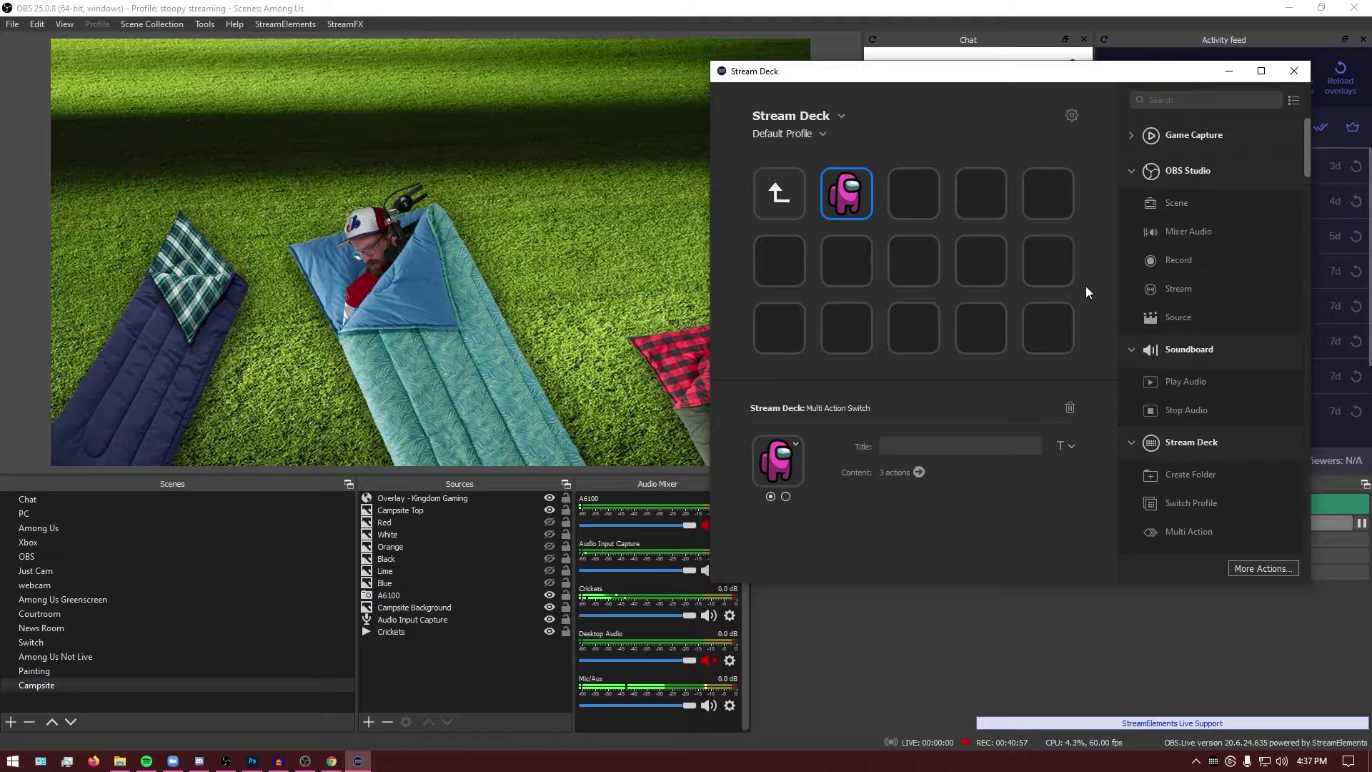
# - Assign Toggle Discord Mute to the fifth key and Toggle Discord Deafen to the fourth
pyautogui.scroll(-12, 1203, 370)
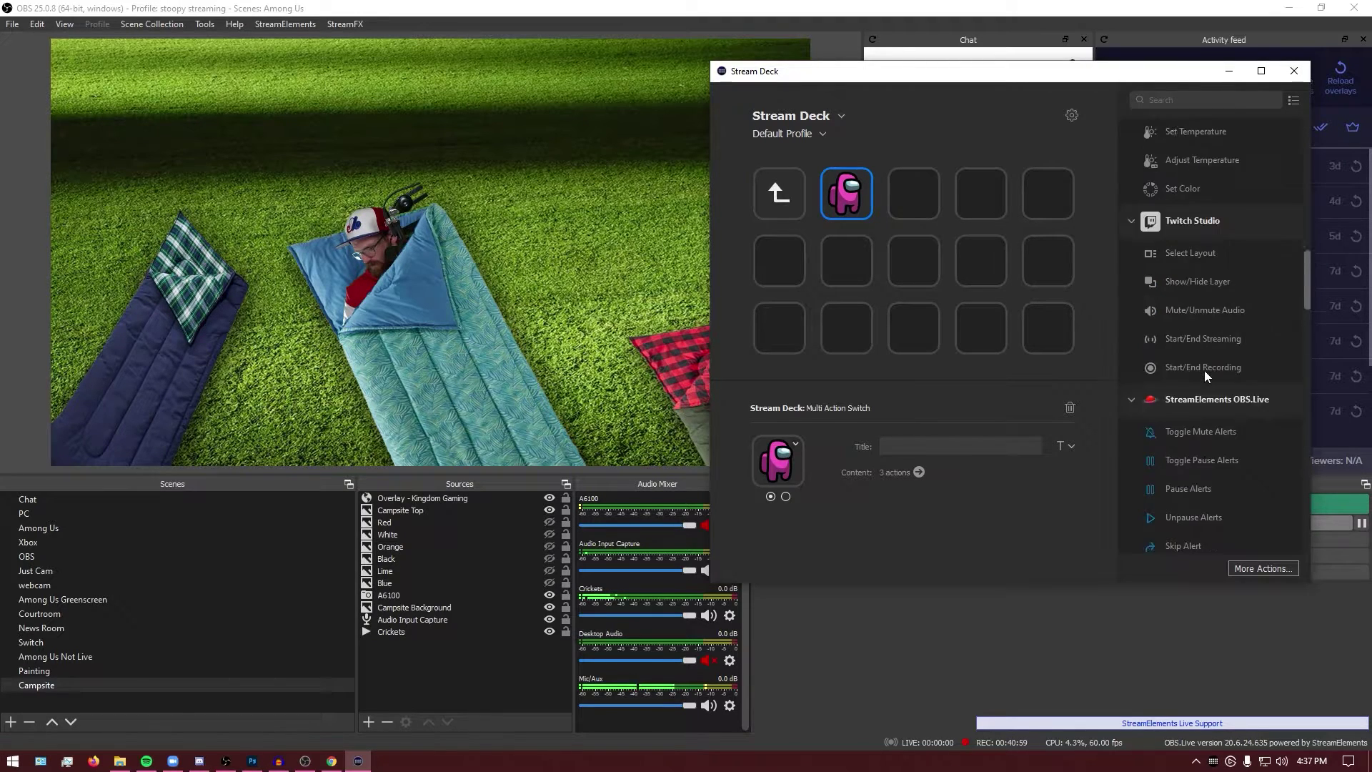
pyautogui.scroll(-4, 1203, 370)
pyautogui.scroll(-6, 1203, 376)
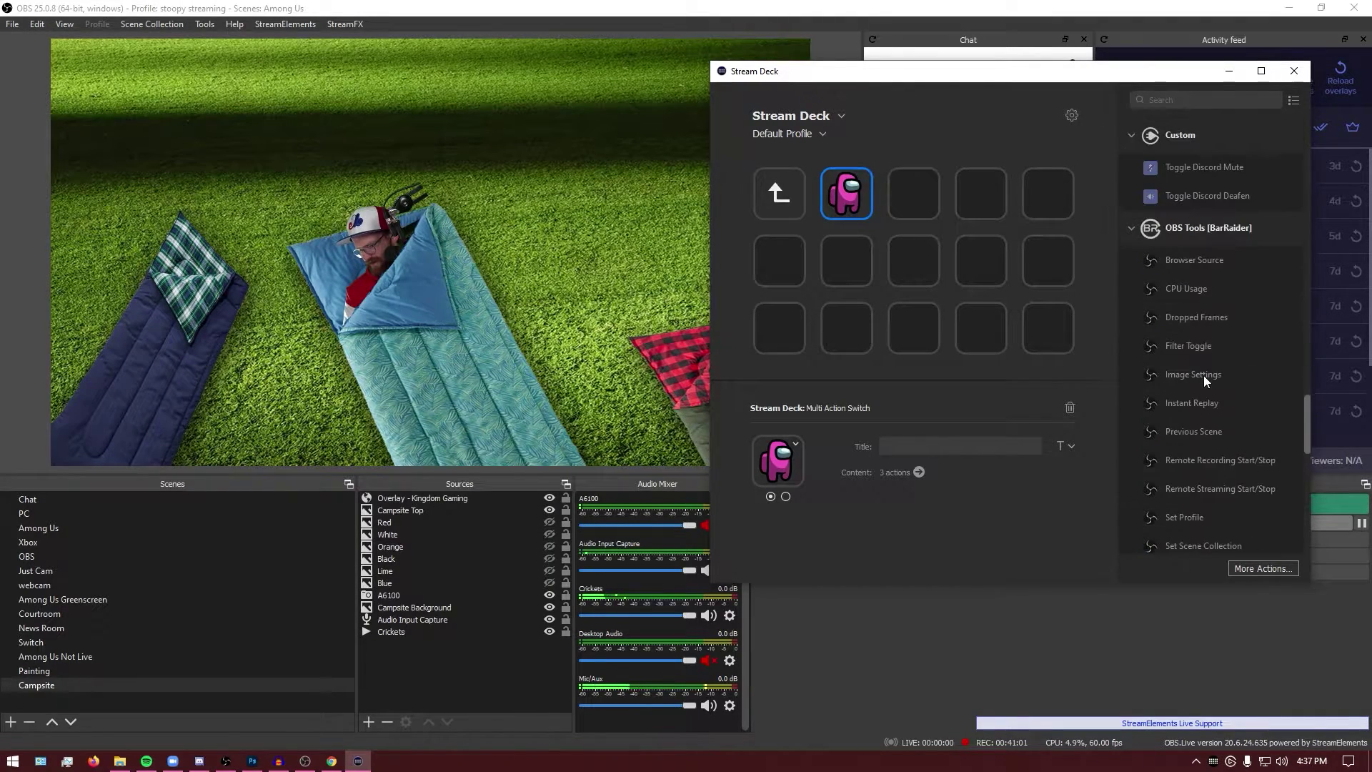
pyautogui.scroll(2, 1177, 349)
pyautogui.moveTo(1204, 251); pyautogui.dragTo(1048, 197)
pyautogui.moveTo(1199, 286); pyautogui.dragTo(1003, 204)
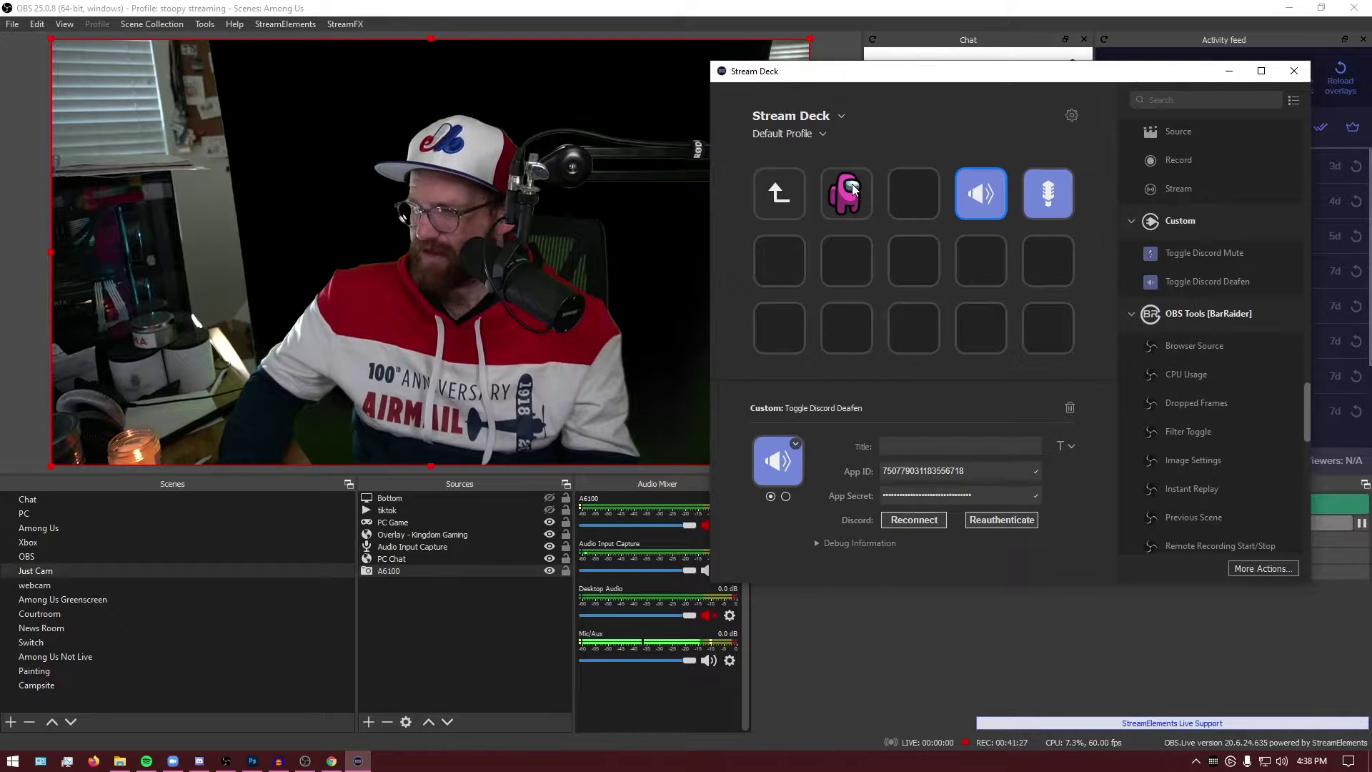
# - Review the pink crewmate key's Multi Action, then delete that key from the folder
pyautogui.doubleClick(850, 188)
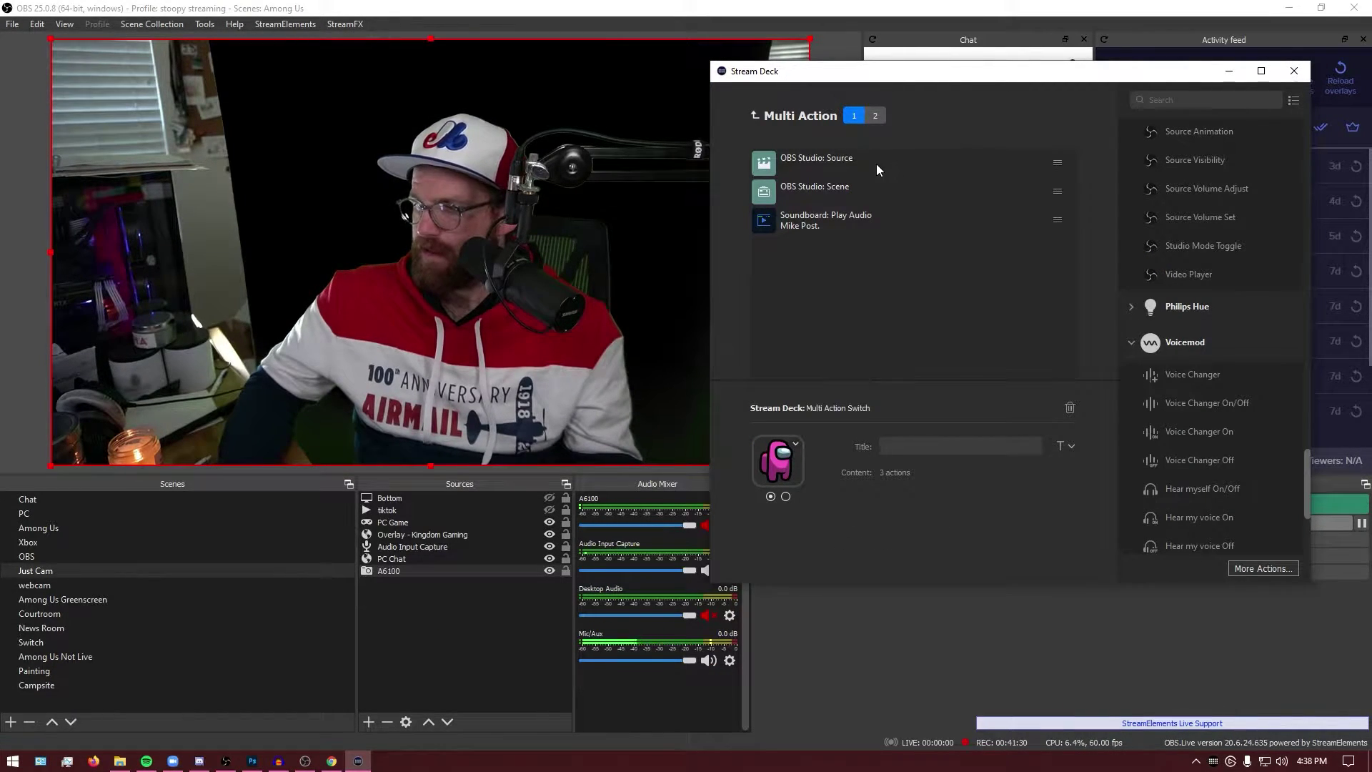
pyautogui.click(876, 164)
pyautogui.click(756, 117)
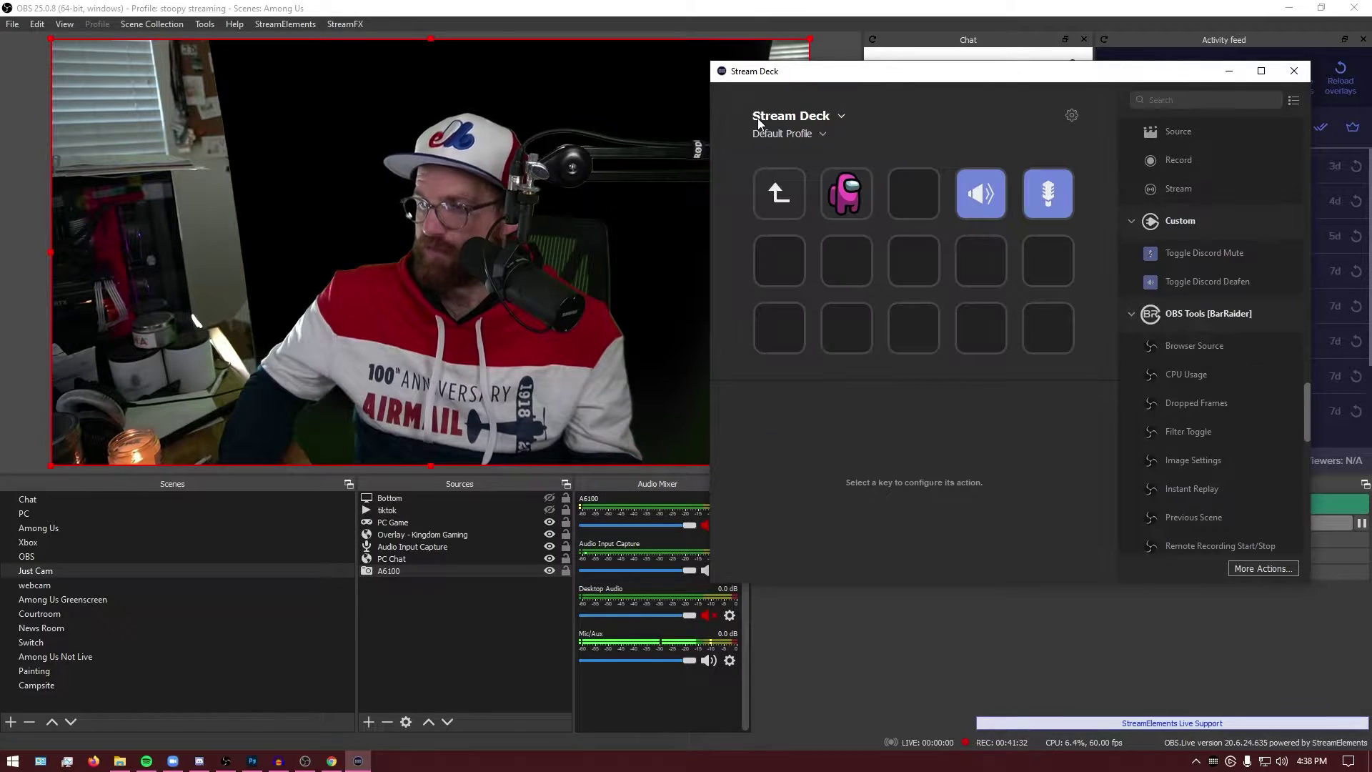
pyautogui.click(848, 194)
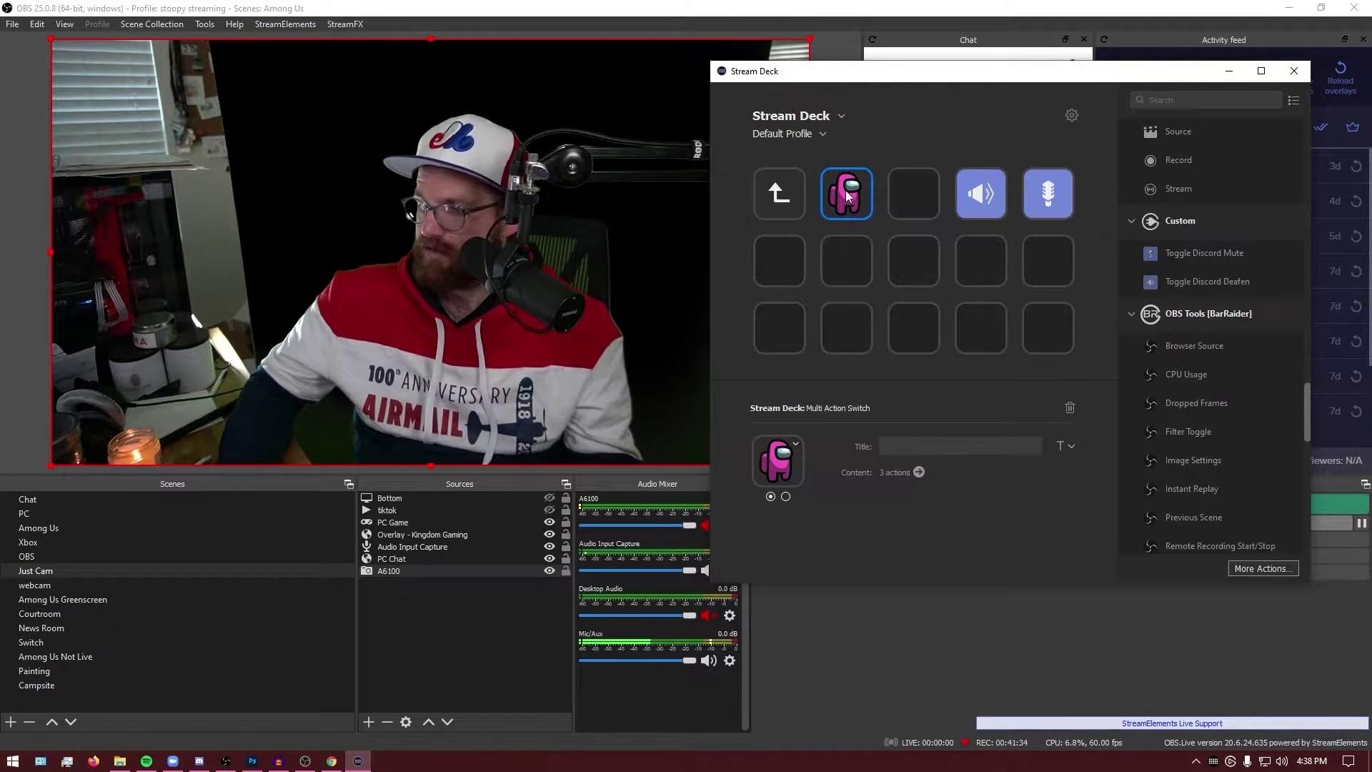
pyautogui.scroll(3, 1207, 350)
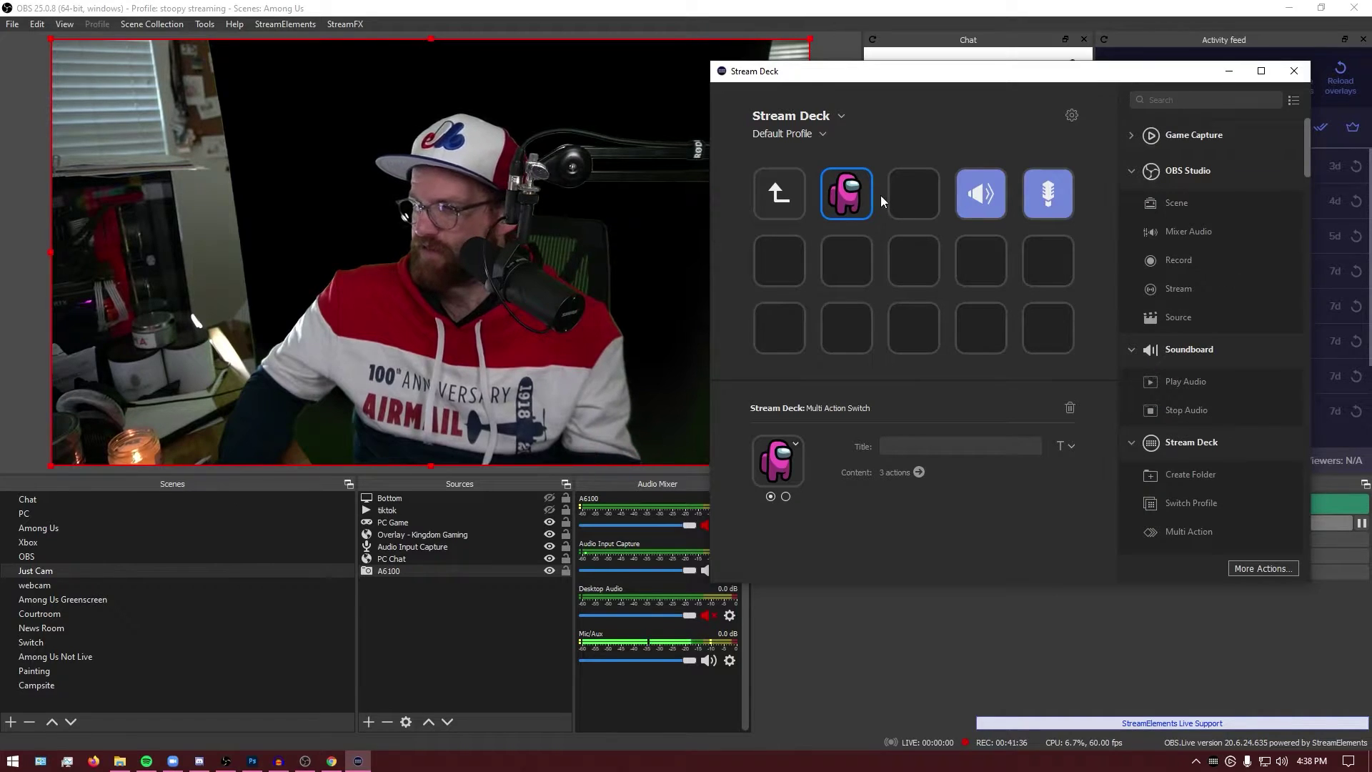
pyautogui.doubleClick(847, 196)
pyautogui.click(762, 119)
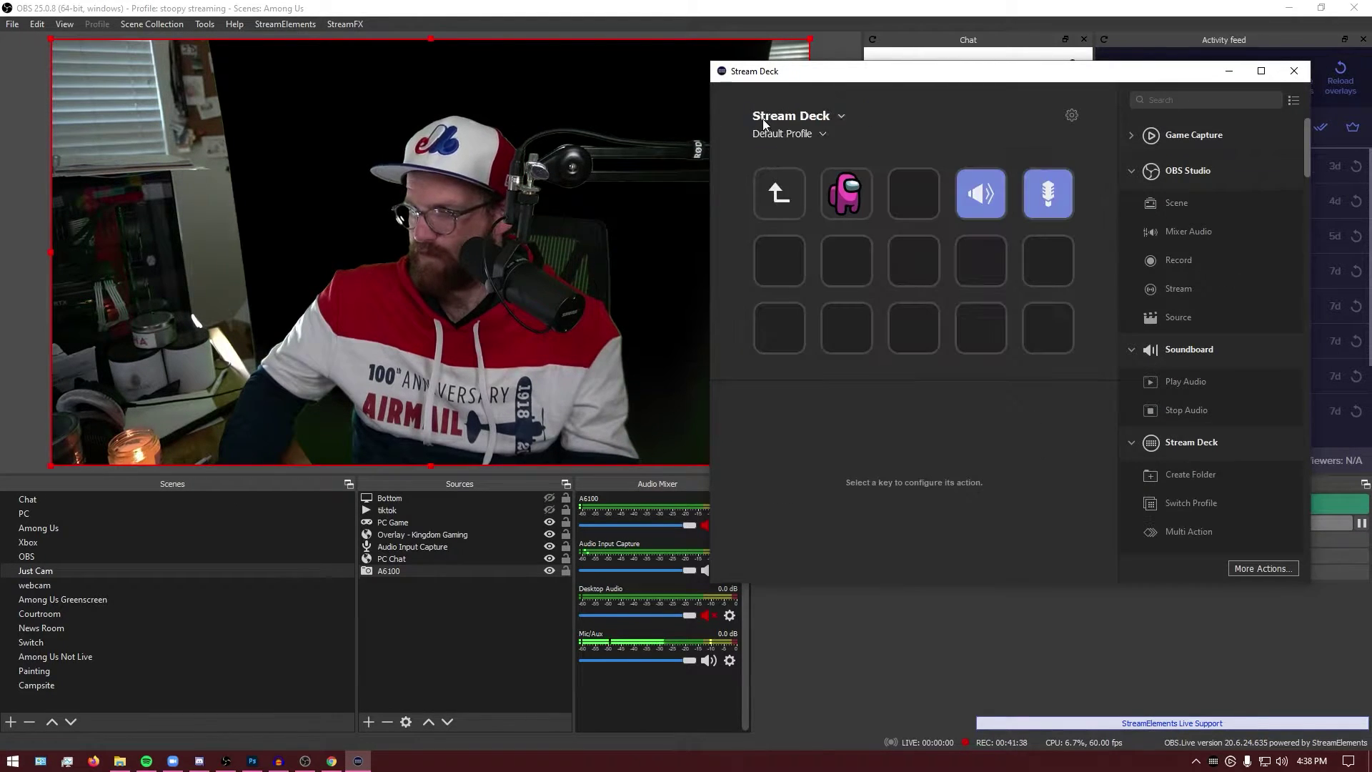
pyautogui.click(849, 198)
pyautogui.click(1071, 408)
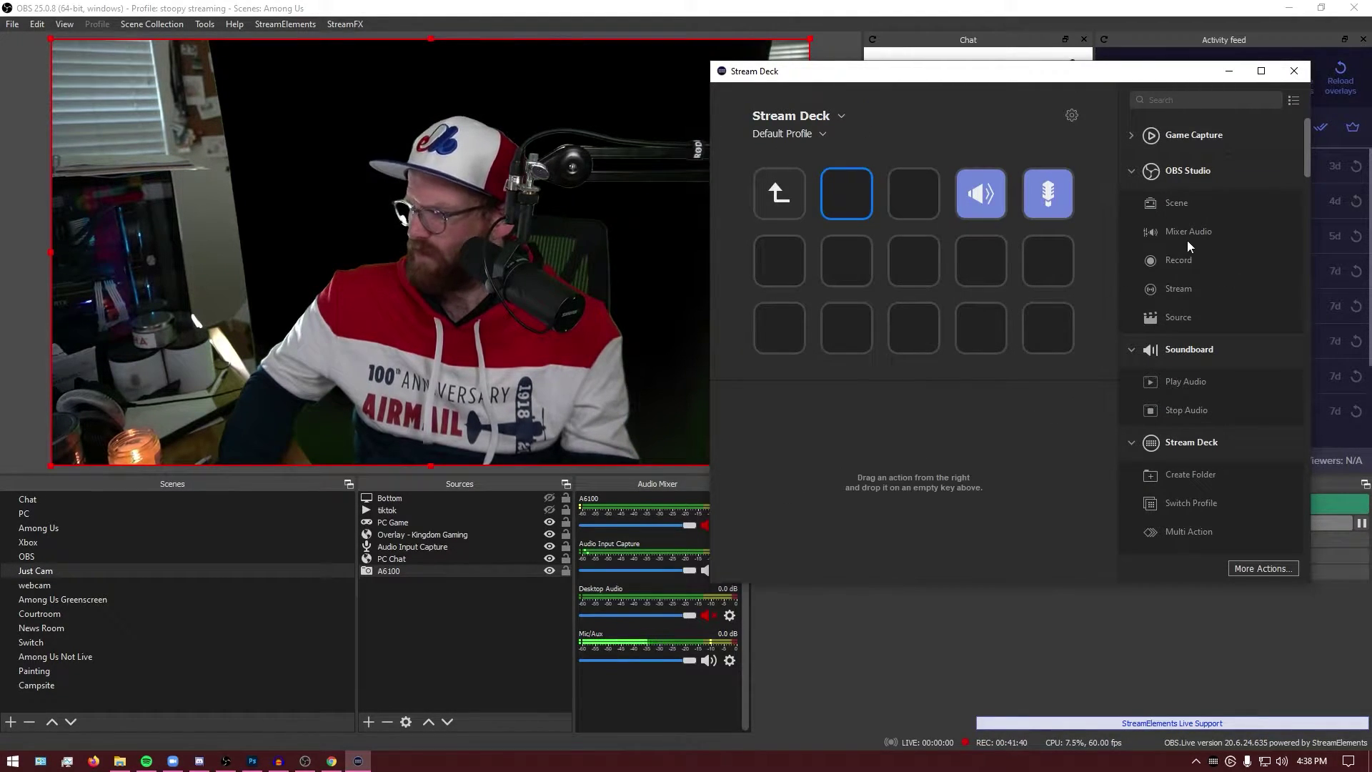
pyautogui.scroll(-3, 1244, 308)
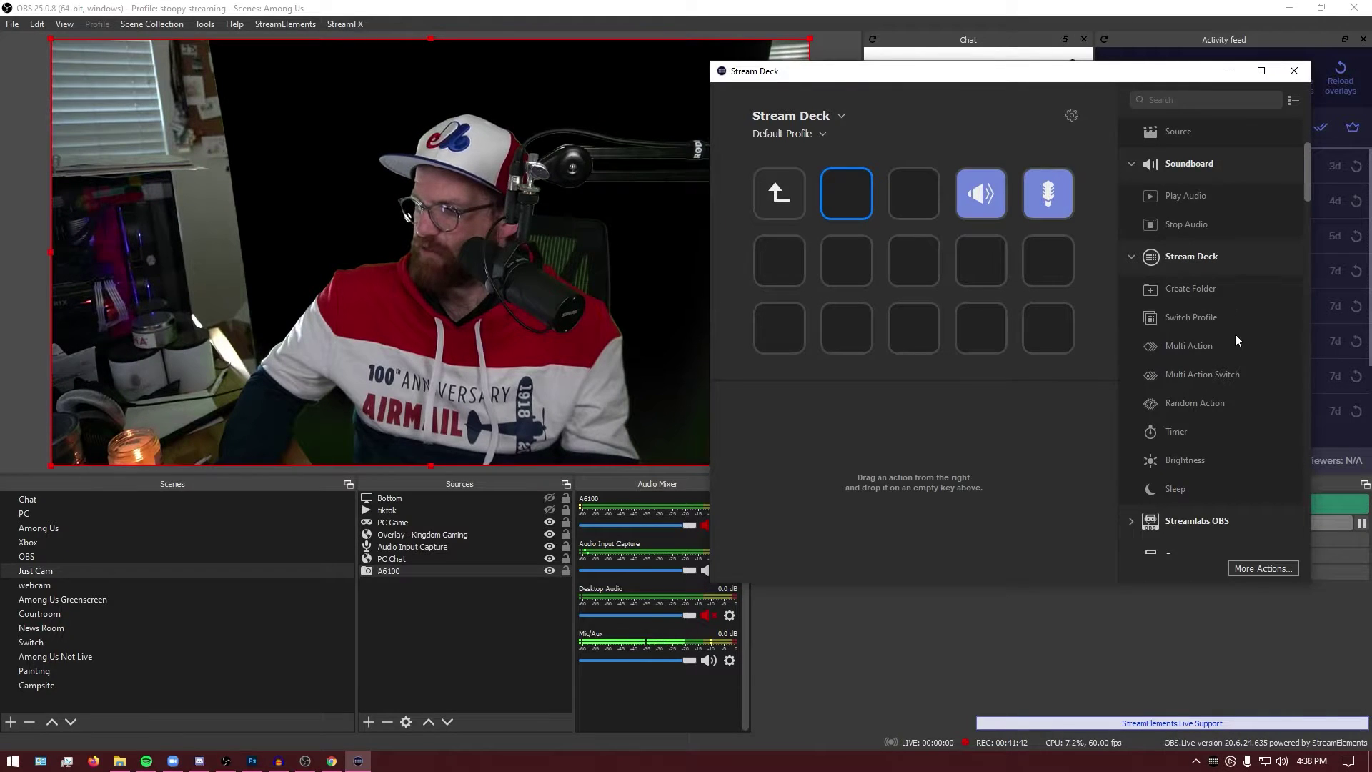
# - Place a new Multi Action Switch on the empty second key
pyautogui.moveTo(1207, 380); pyautogui.dragTo(846, 193)
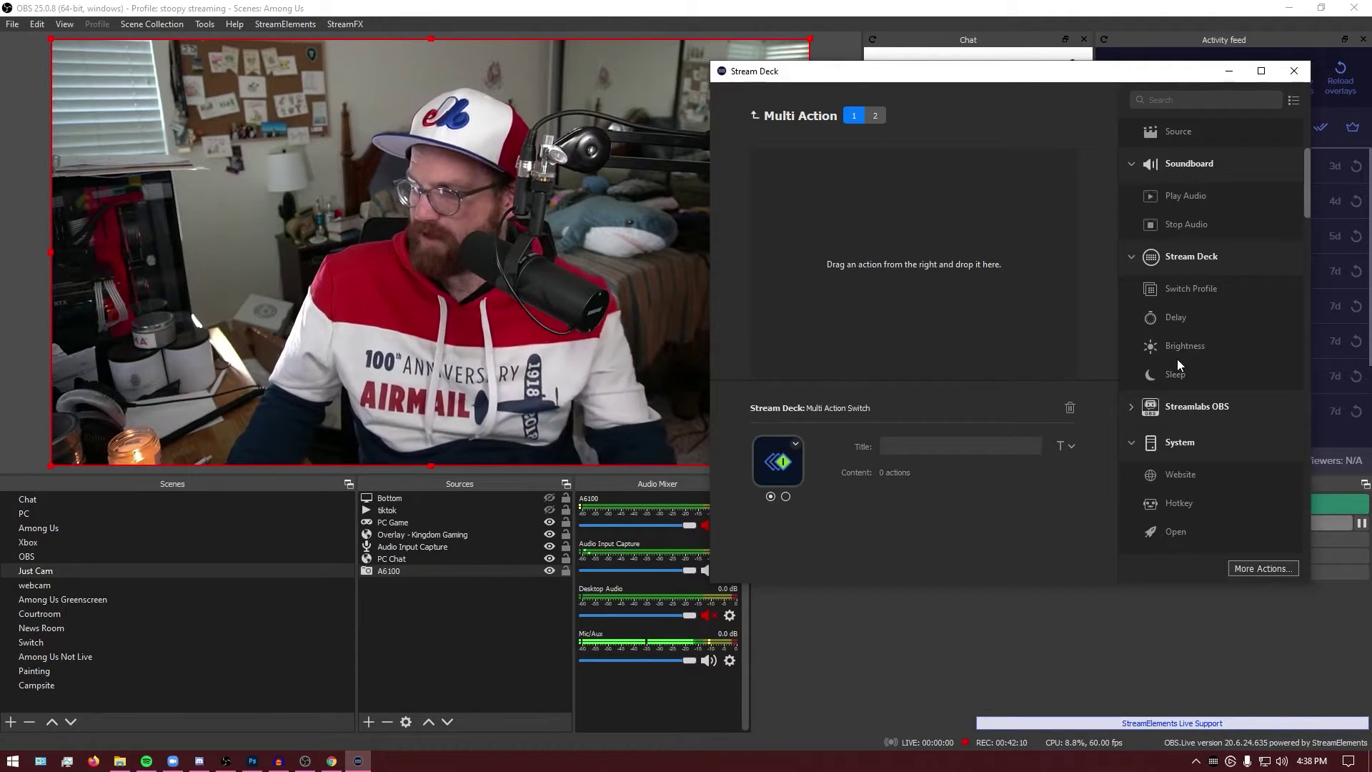
pyautogui.scroll(-1, 1178, 359)
pyautogui.scroll(4, 1177, 359)
pyautogui.scroll(-2, 1178, 359)
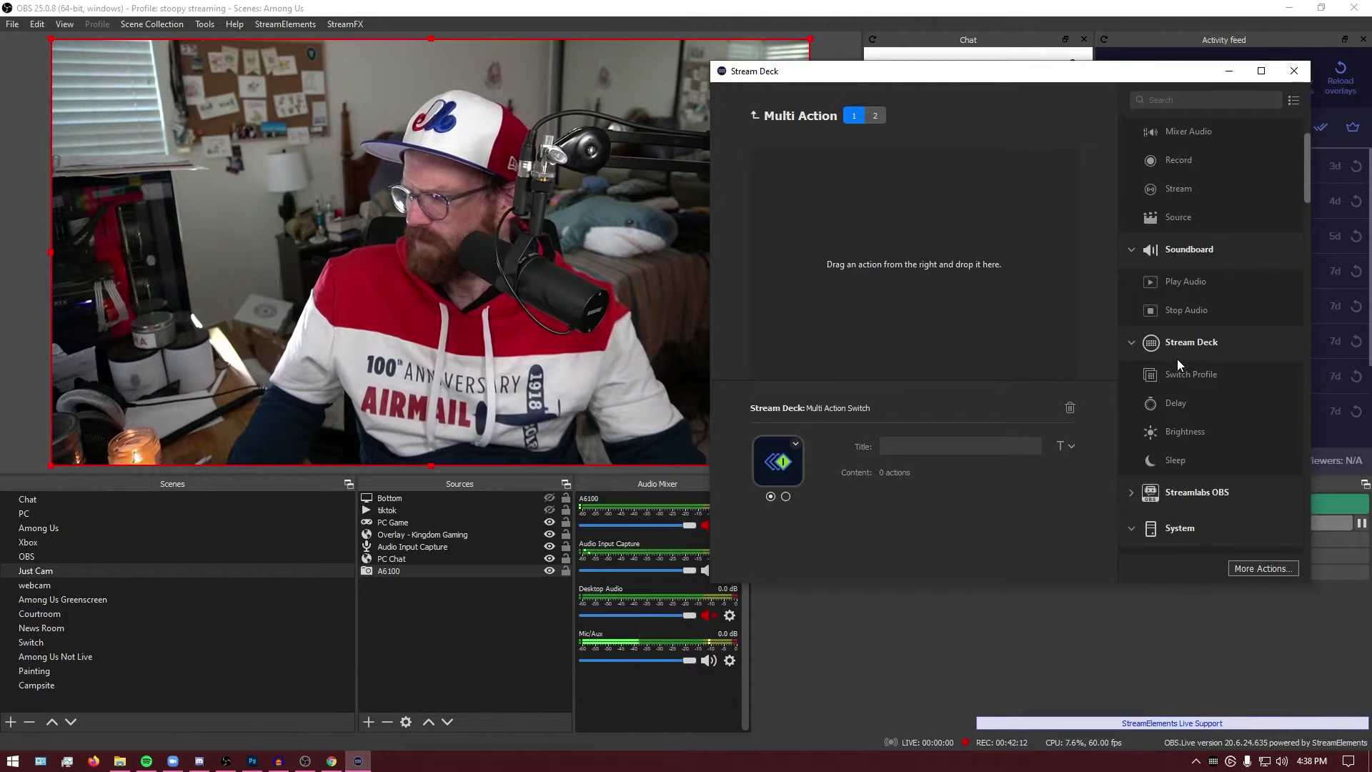
pyautogui.scroll(2, 1196, 399)
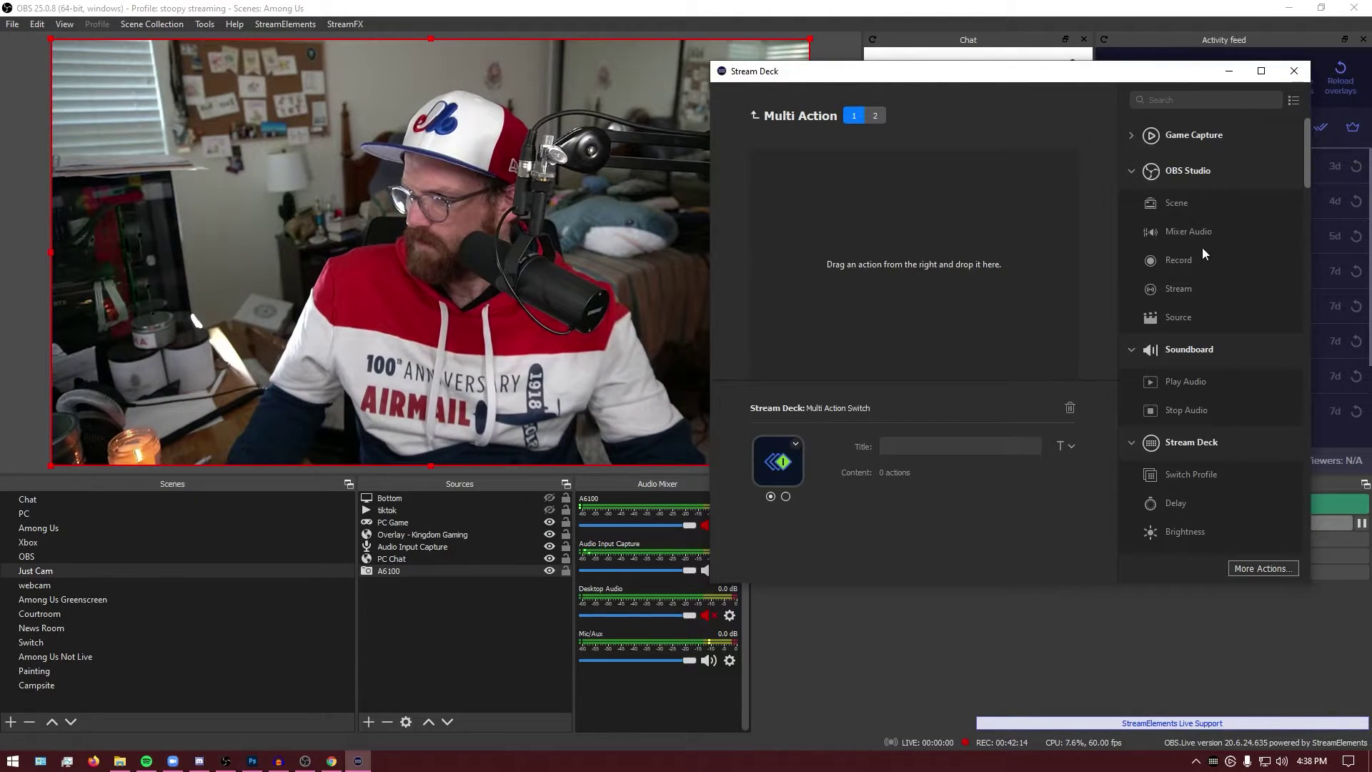
# - Point the scene step to Campsite, title it 'Switch to Campsite', and add two Source steps
pyautogui.moveTo(1175, 203); pyautogui.dragTo(820, 176)
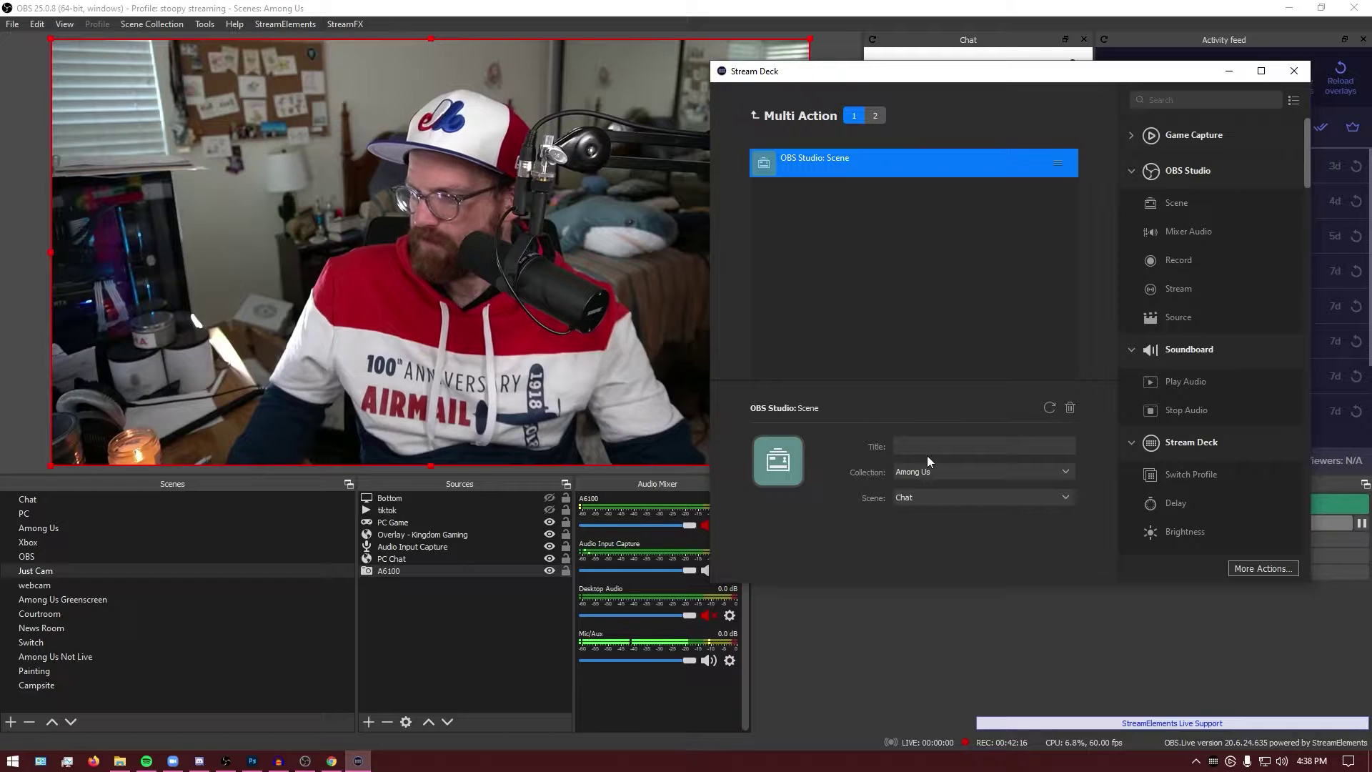
pyautogui.click(952, 466)
pyautogui.click(954, 486)
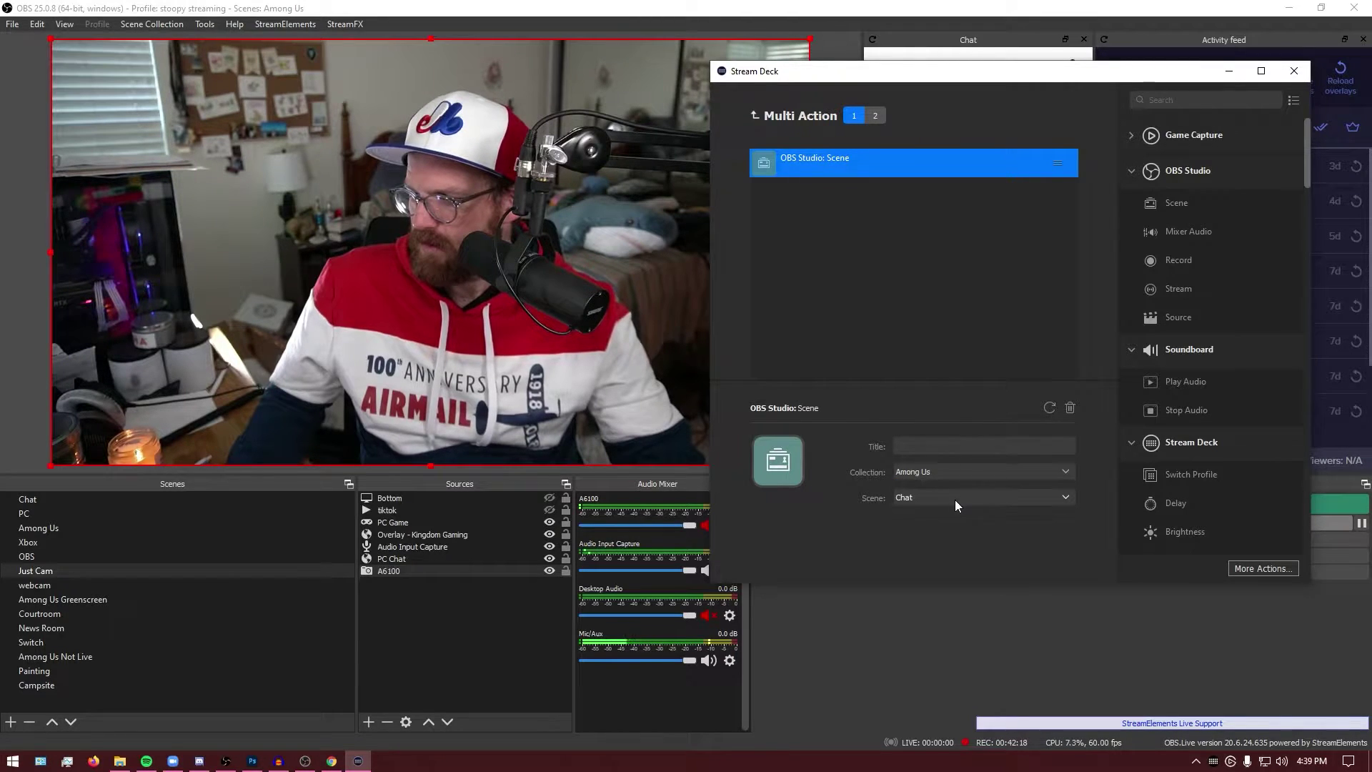
pyautogui.click(955, 499)
pyautogui.click(954, 702)
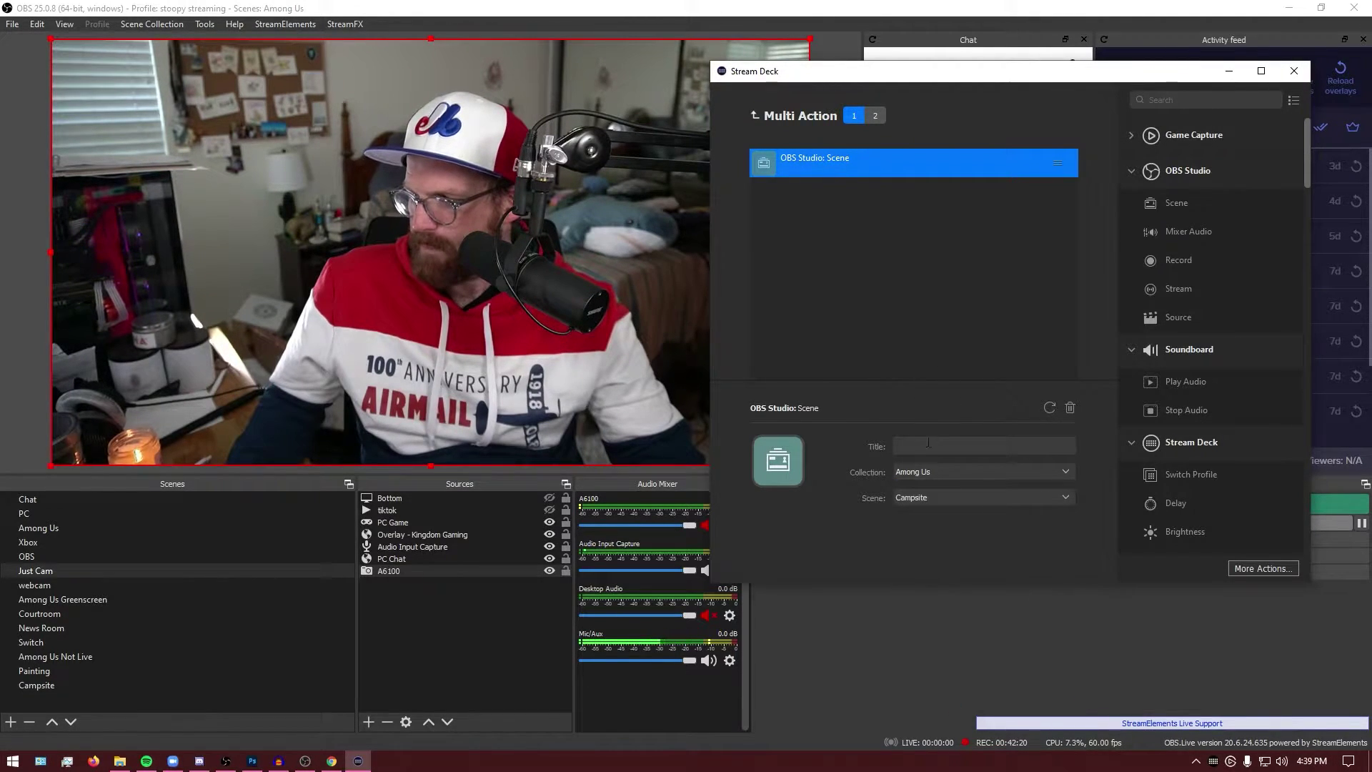
pyautogui.click(928, 444)
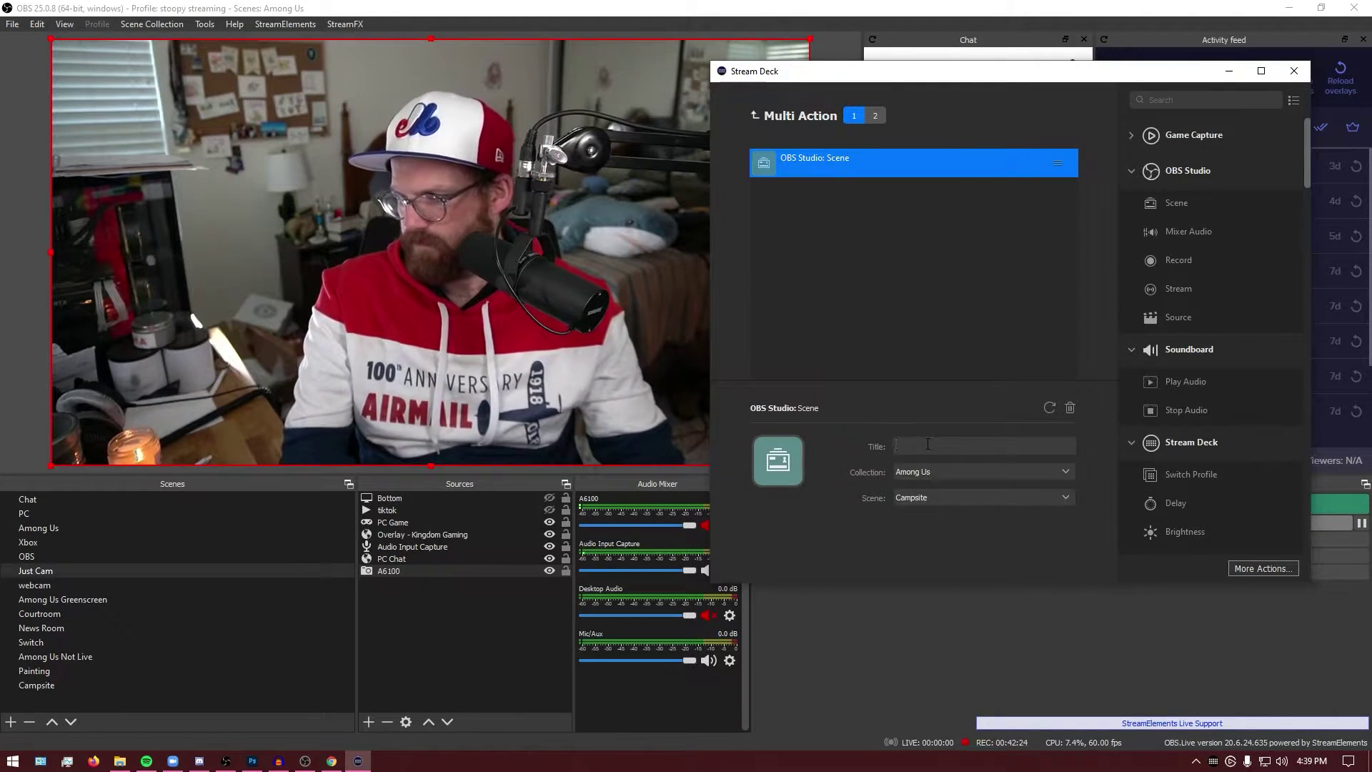
pyautogui.write('Switch to Ca')
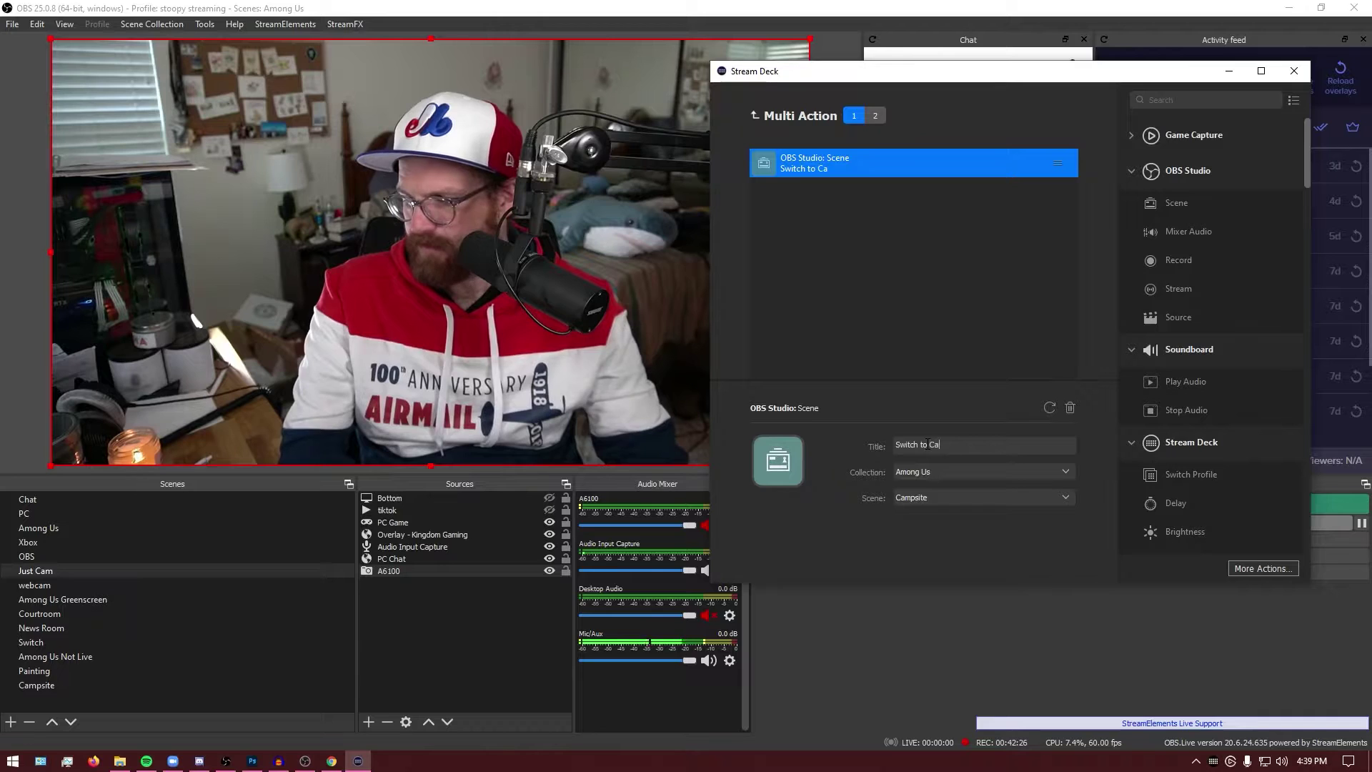
pyautogui.write('mpsite')
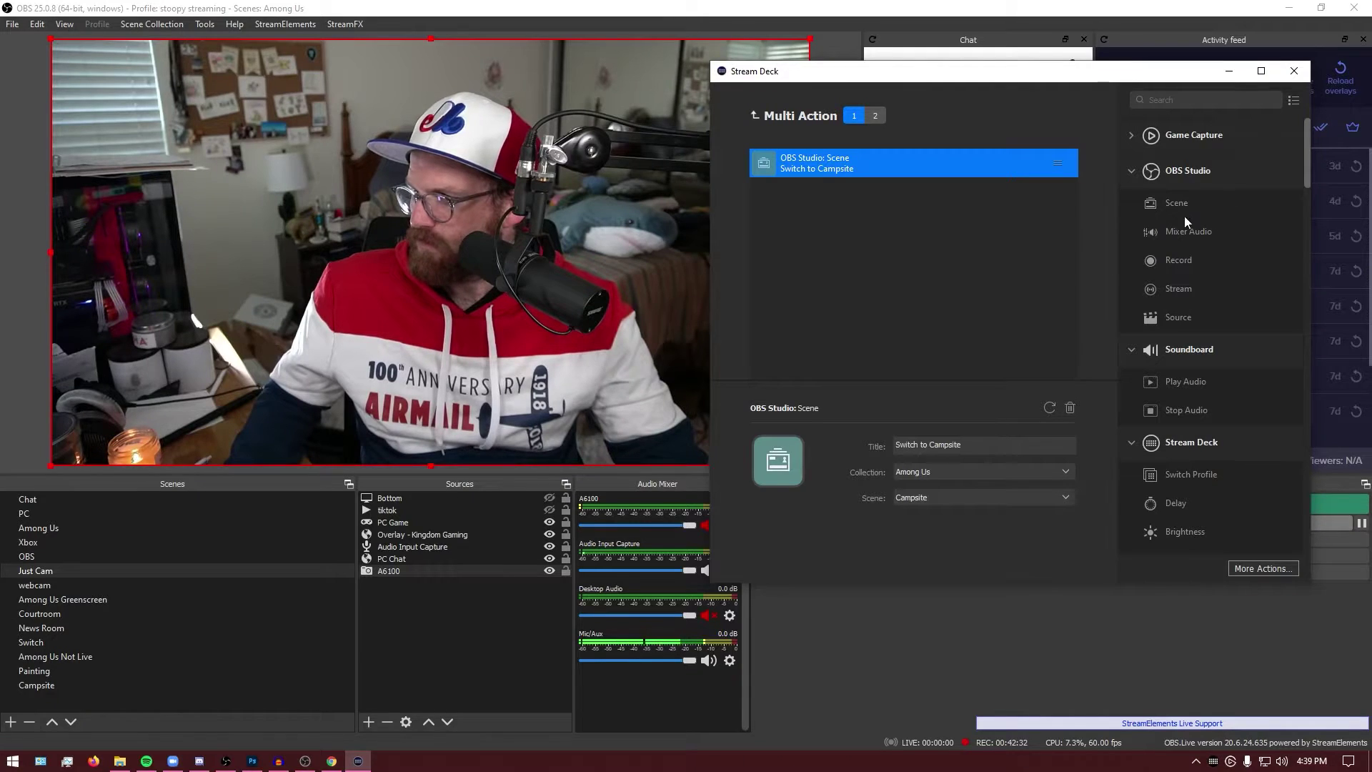
pyautogui.moveTo(1194, 319); pyautogui.dragTo(843, 205)
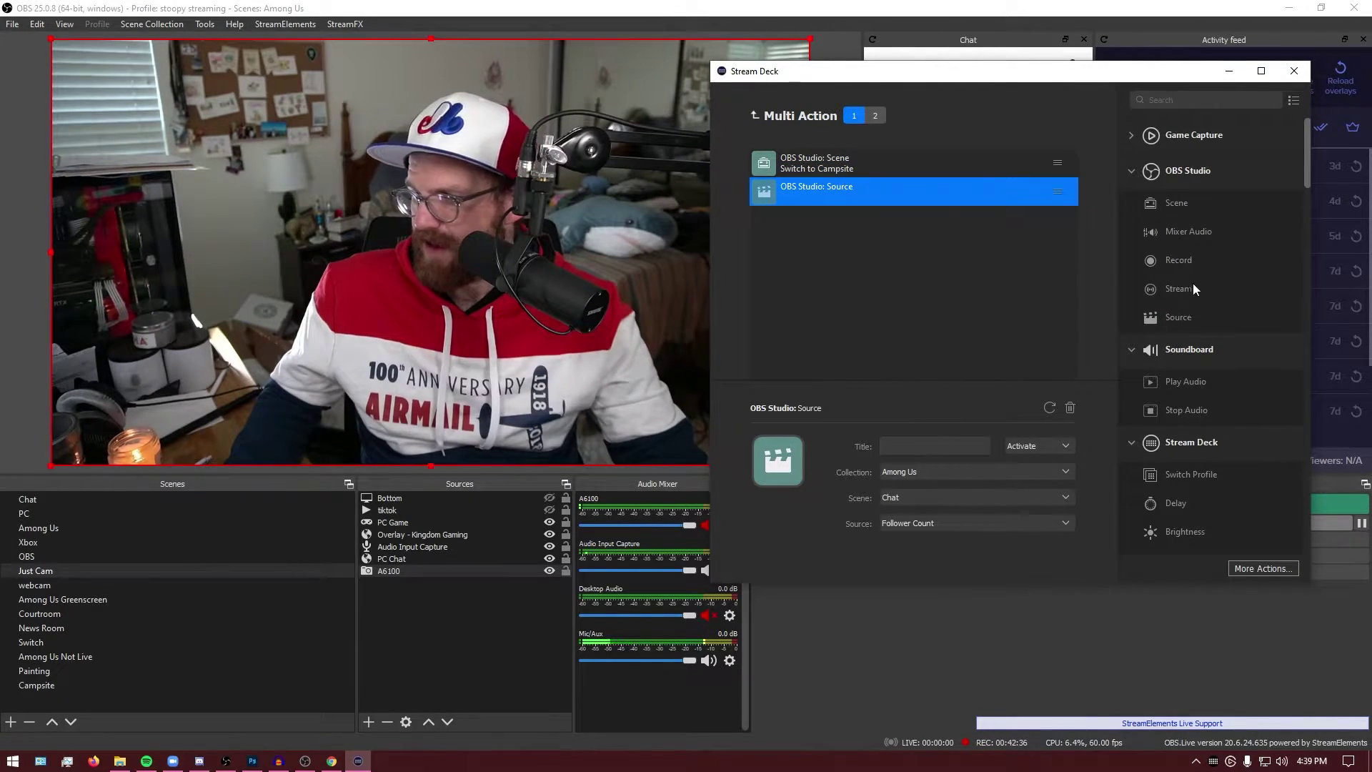
pyautogui.moveTo(1173, 317); pyautogui.dragTo(833, 230)
# - Inspect the pink crewmate key's actions, then open key 2's Multi Action in the Campsite folder
pyautogui.click(759, 115)
pyautogui.click(799, 202)
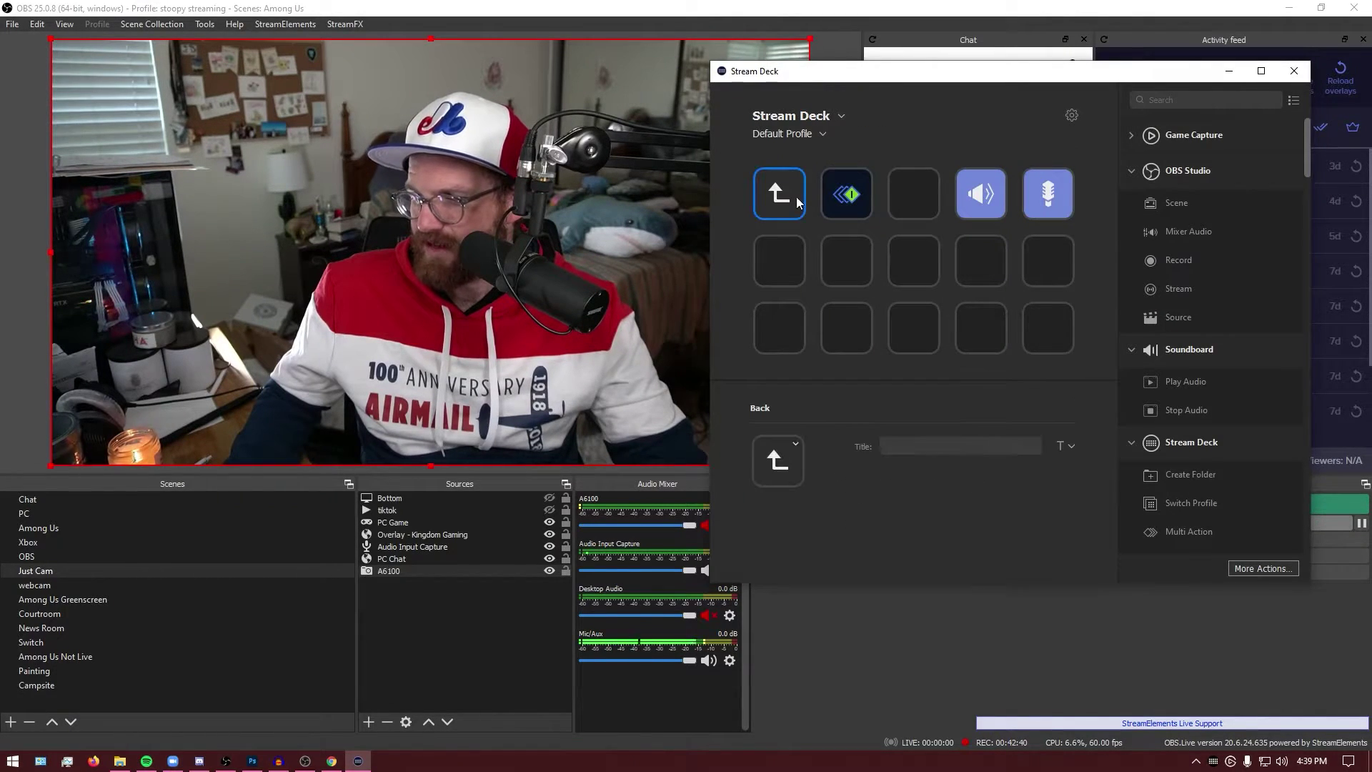
pyautogui.click(799, 203)
pyautogui.doubleClick(849, 207)
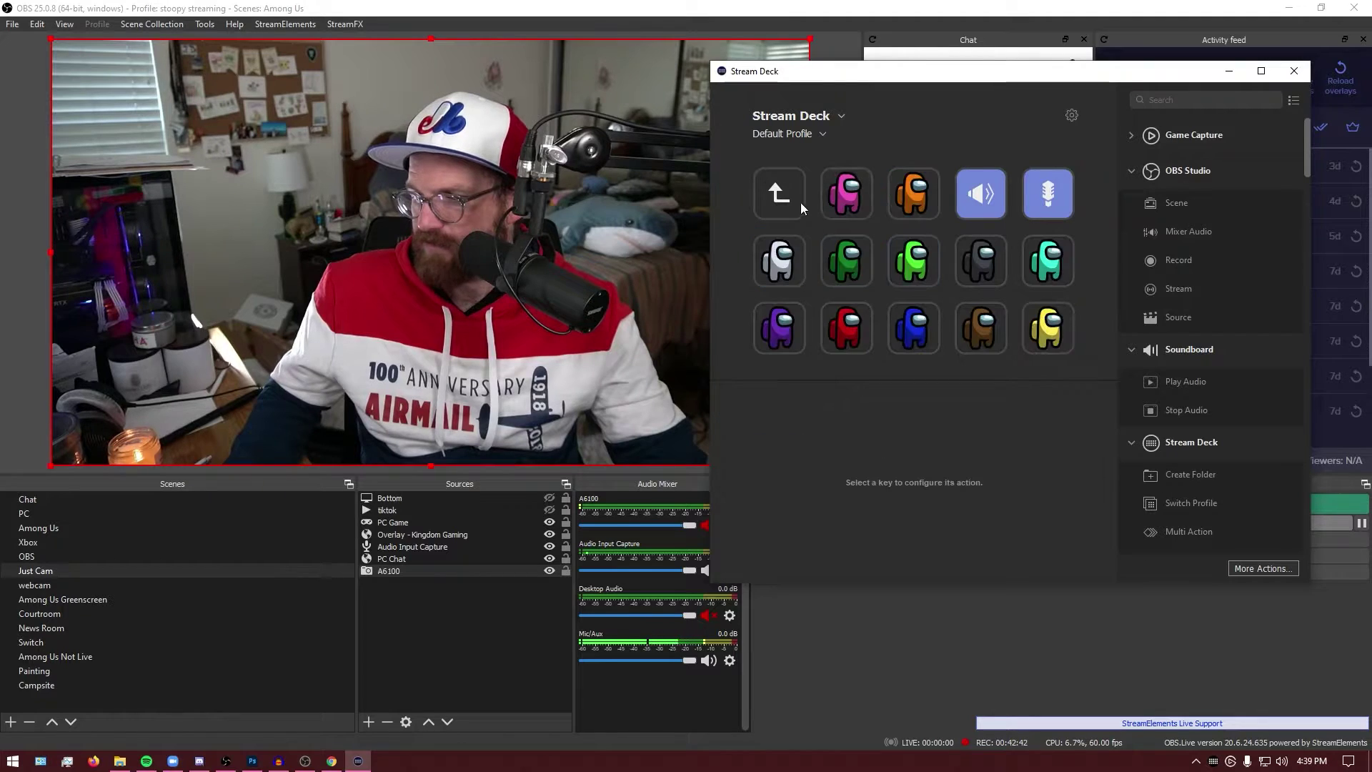
pyautogui.click(834, 193)
pyautogui.doubleClick(834, 193)
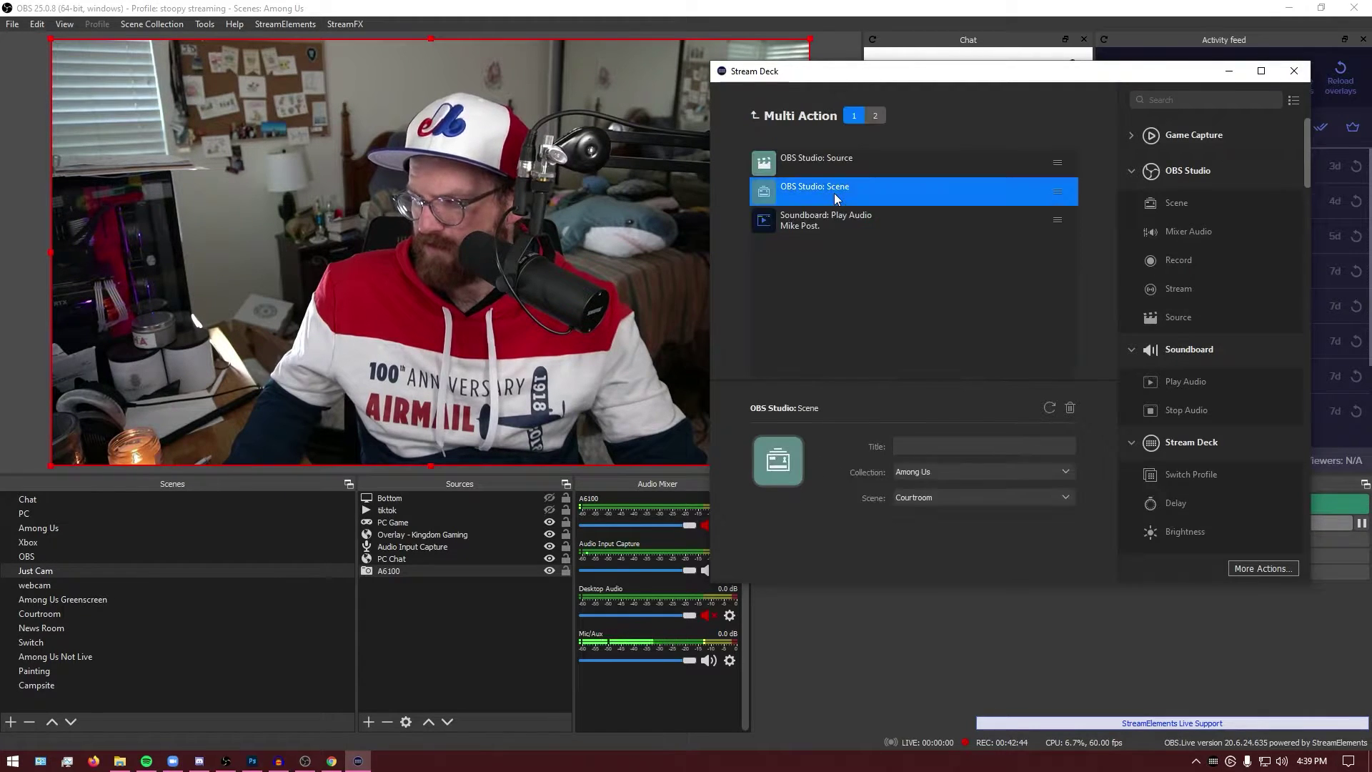
pyautogui.click(851, 154)
pyautogui.click(755, 117)
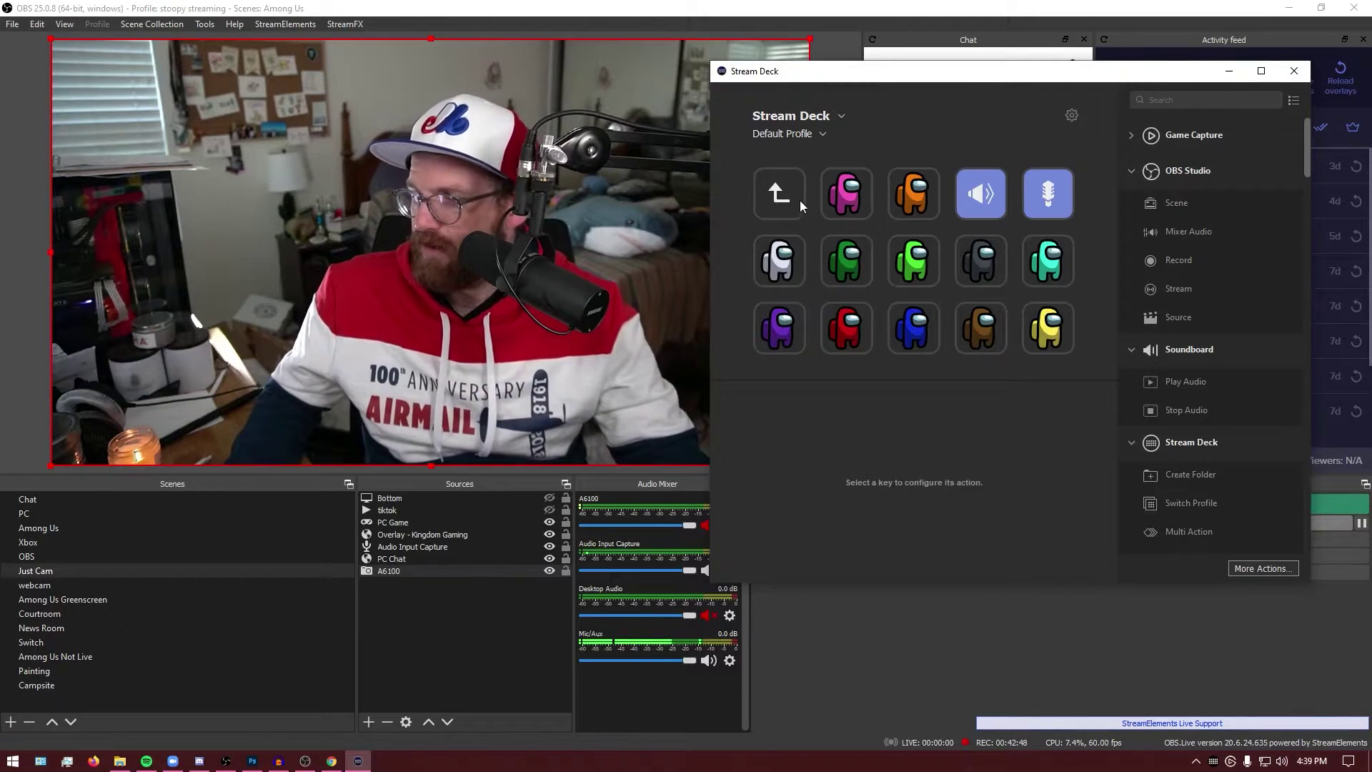
pyautogui.doubleClick(779, 193)
pyautogui.click(846, 193)
pyautogui.doubleClick(844, 204)
pyautogui.doubleClick(838, 196)
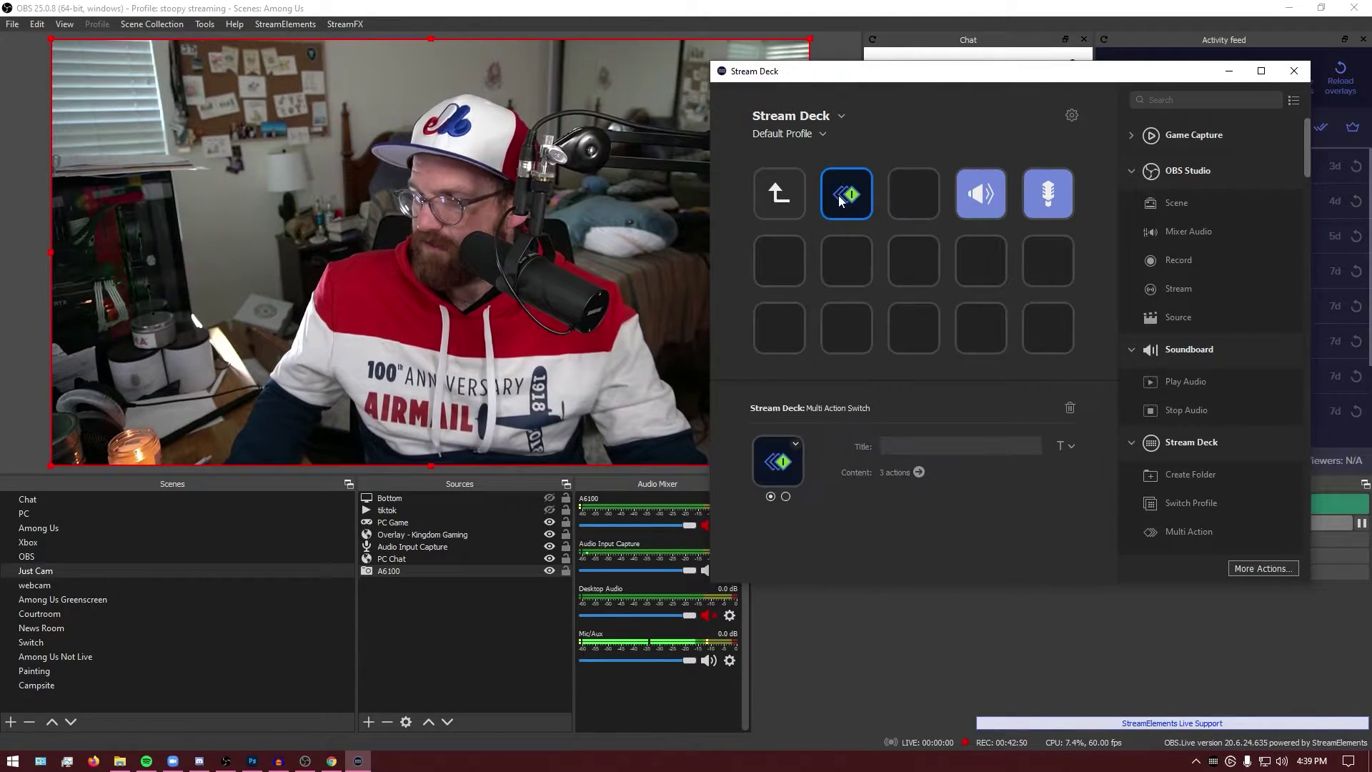
# - Move both Source steps above Switch to Campsite and set the first to Campsite's Black crewmate
pyautogui.moveTo(833, 191); pyautogui.dragTo(834, 151)
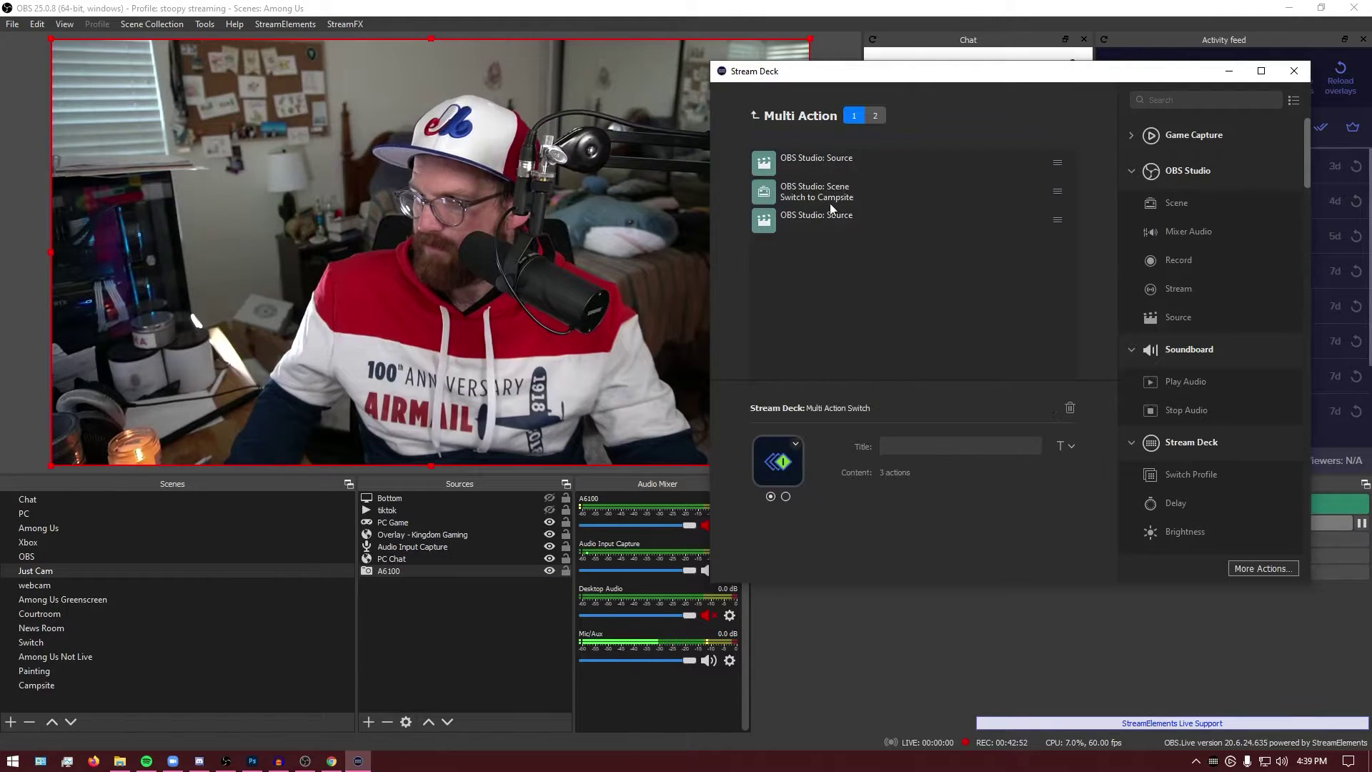
pyautogui.moveTo(829, 212); pyautogui.dragTo(834, 182)
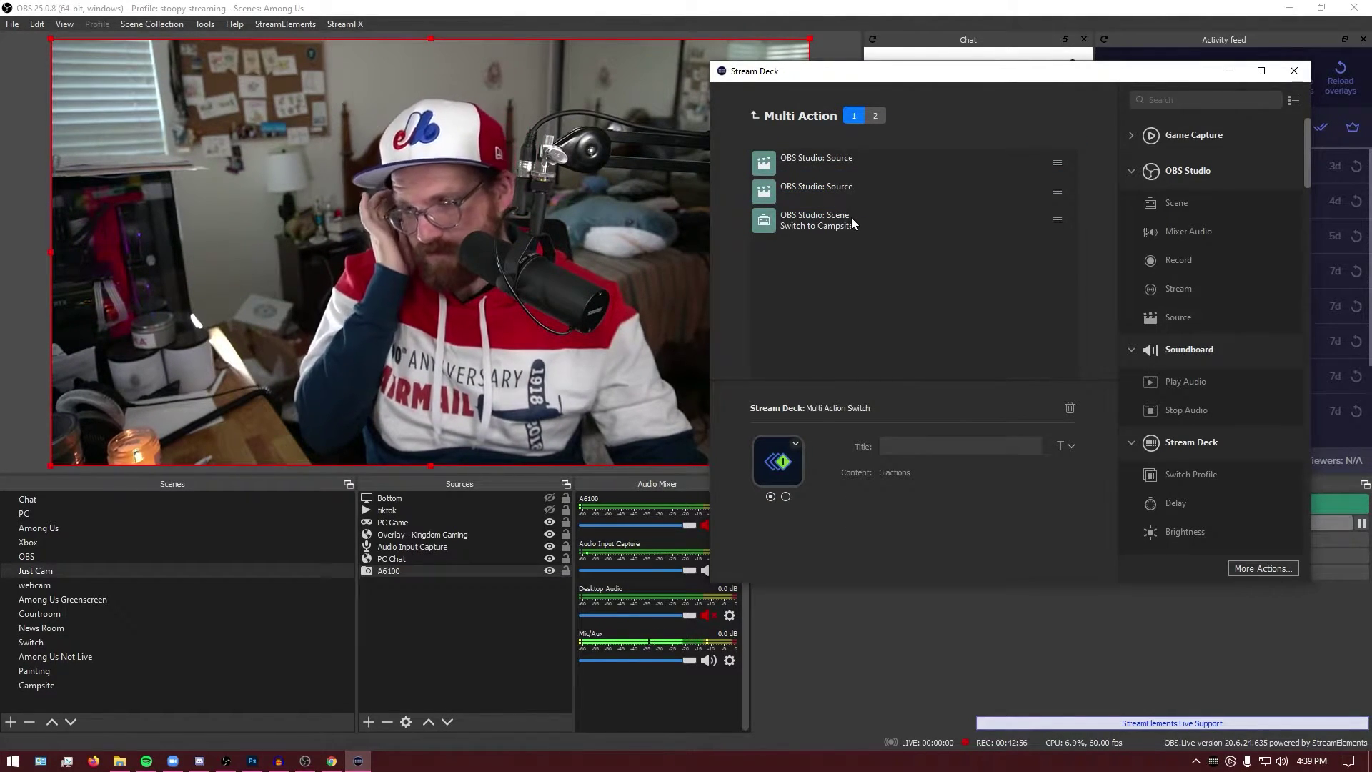
pyautogui.click(867, 162)
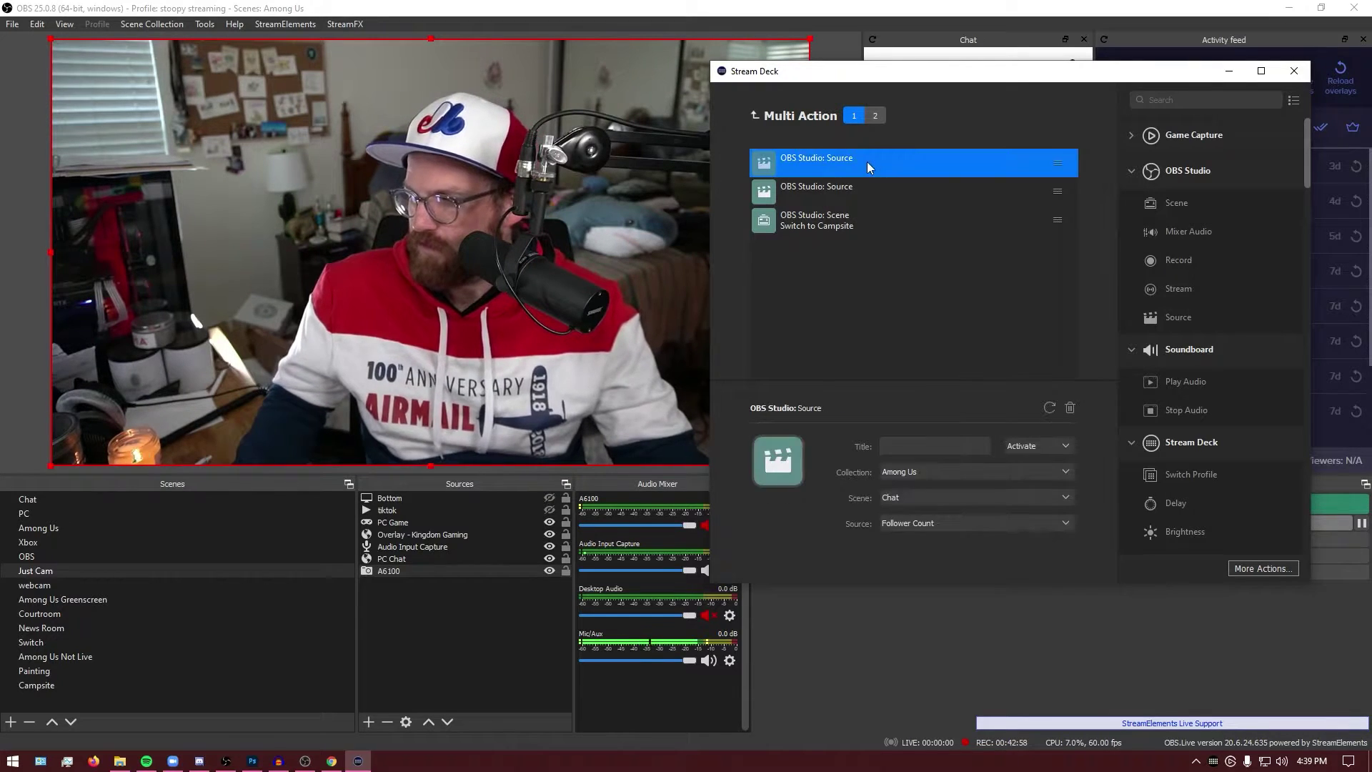
pyautogui.click(924, 500)
pyautogui.click(922, 707)
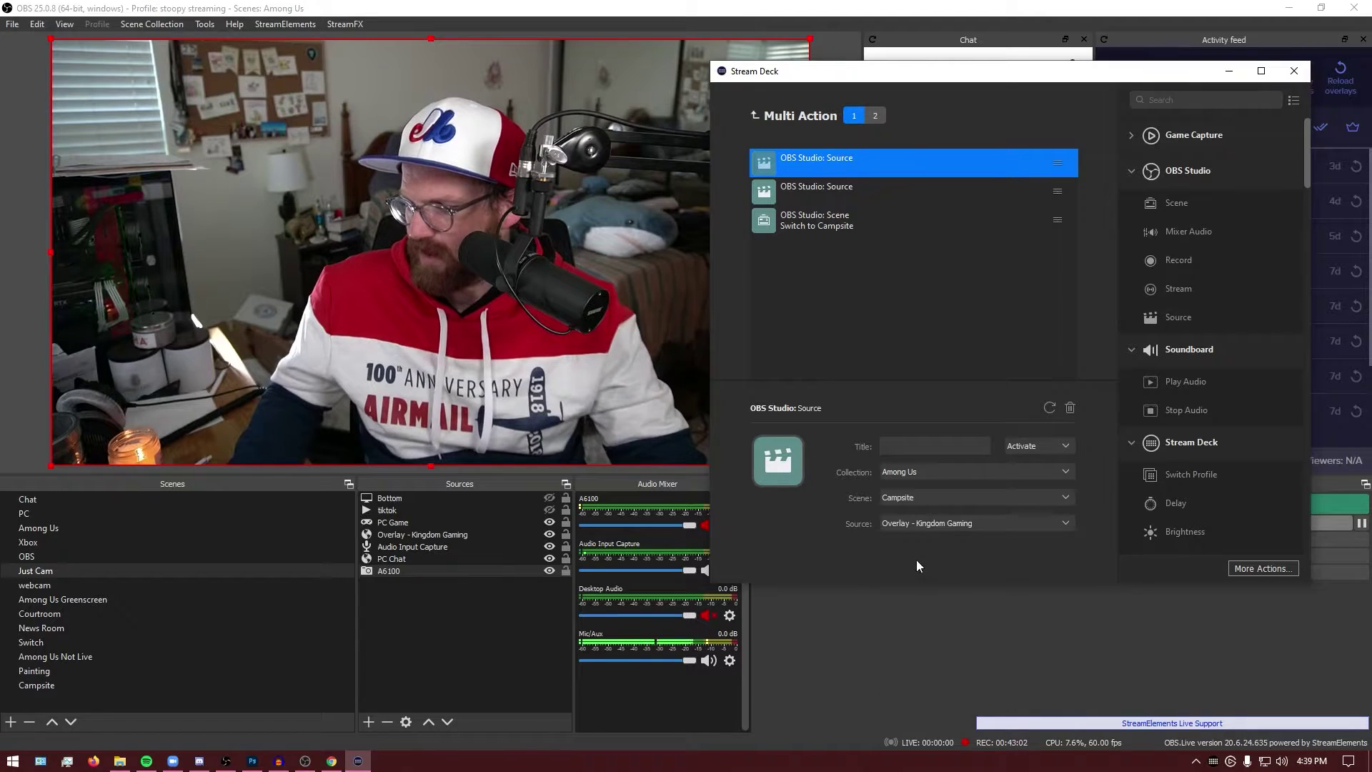
pyautogui.click(928, 525)
pyautogui.click(931, 609)
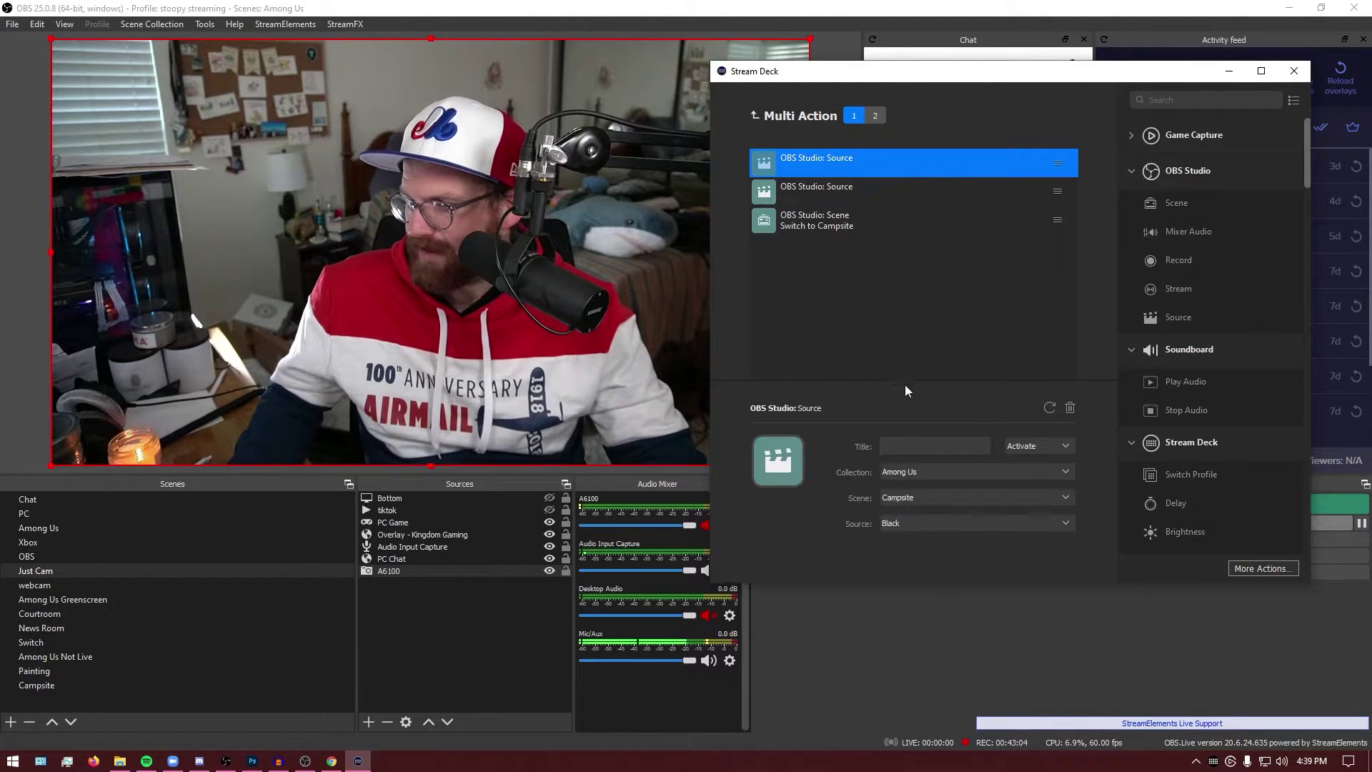
# - Set the second Source step to the Red crewmate in the Campsite scene
pyautogui.click(860, 190)
pyautogui.click(909, 477)
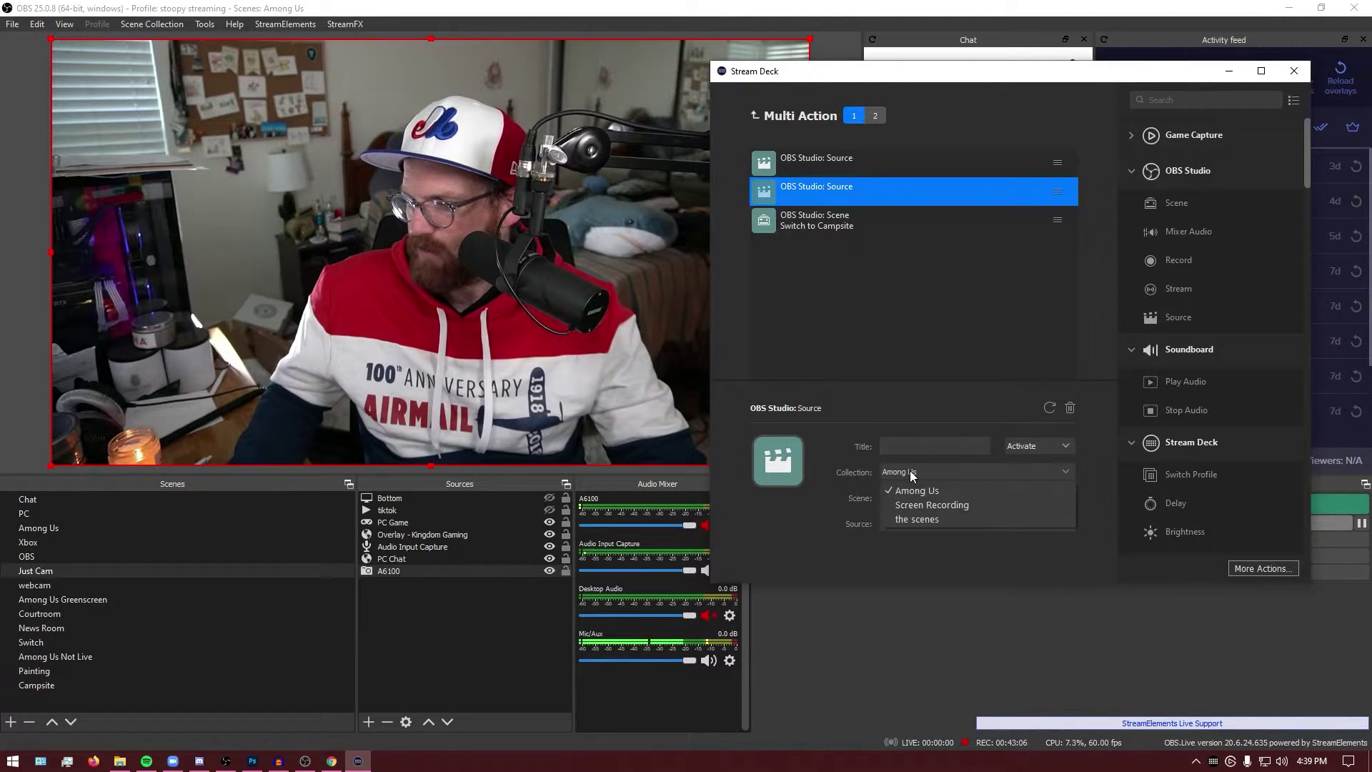
pyautogui.click(911, 485)
pyautogui.click(913, 497)
pyautogui.click(925, 704)
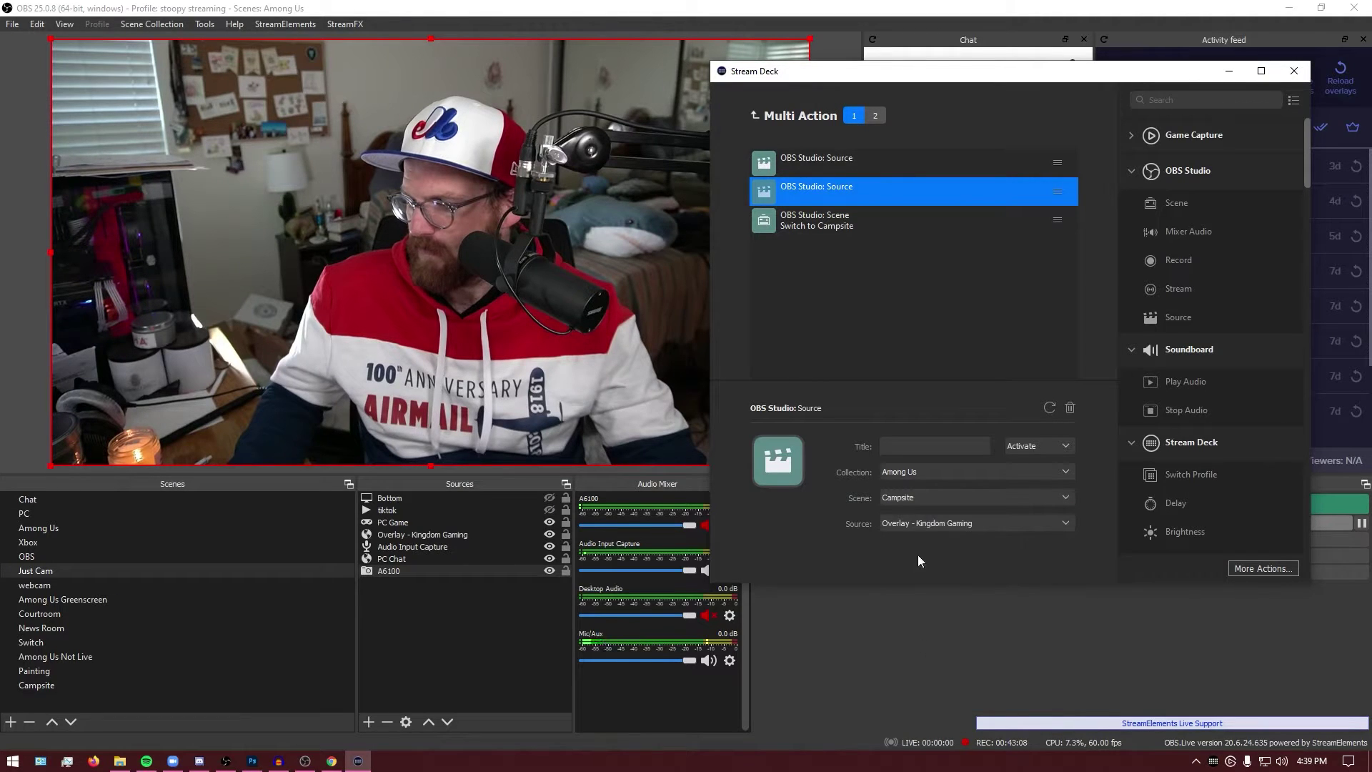
pyautogui.click(924, 525)
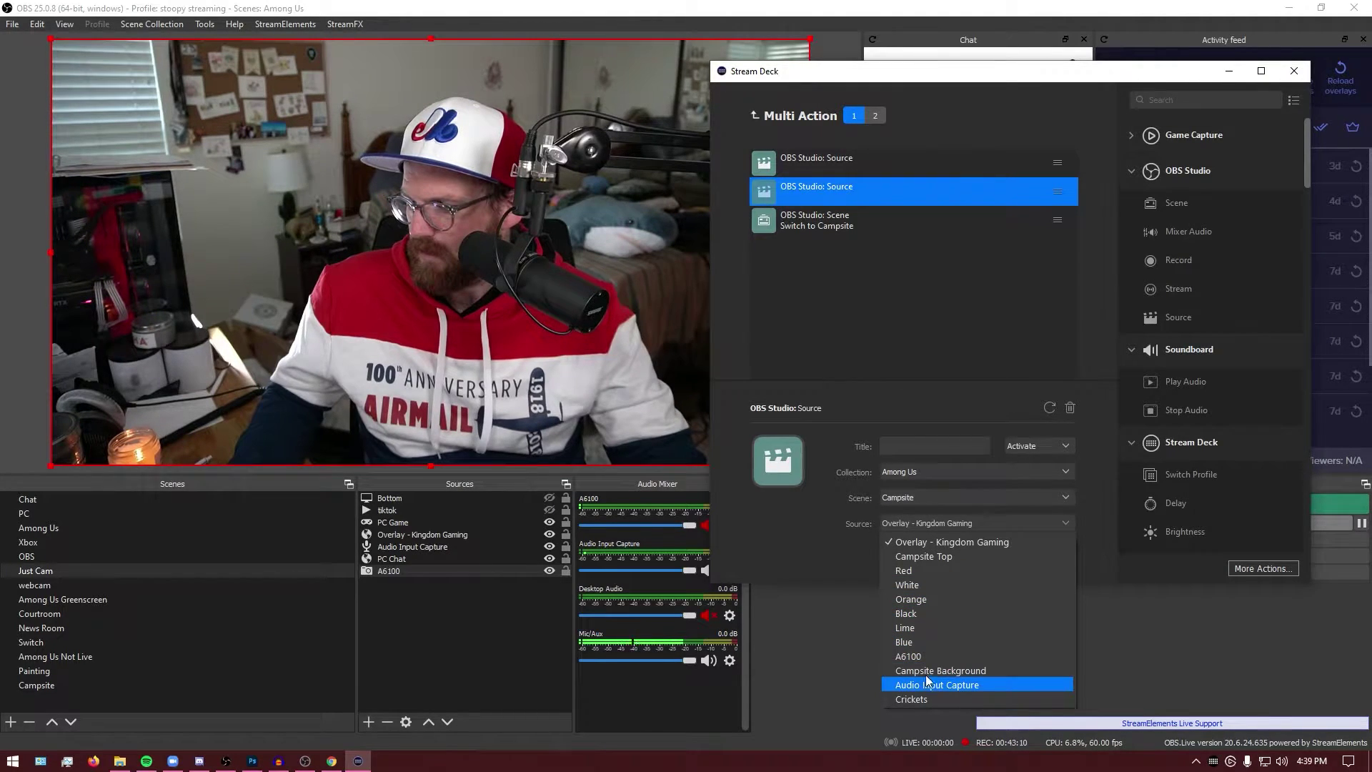
pyautogui.click(930, 633)
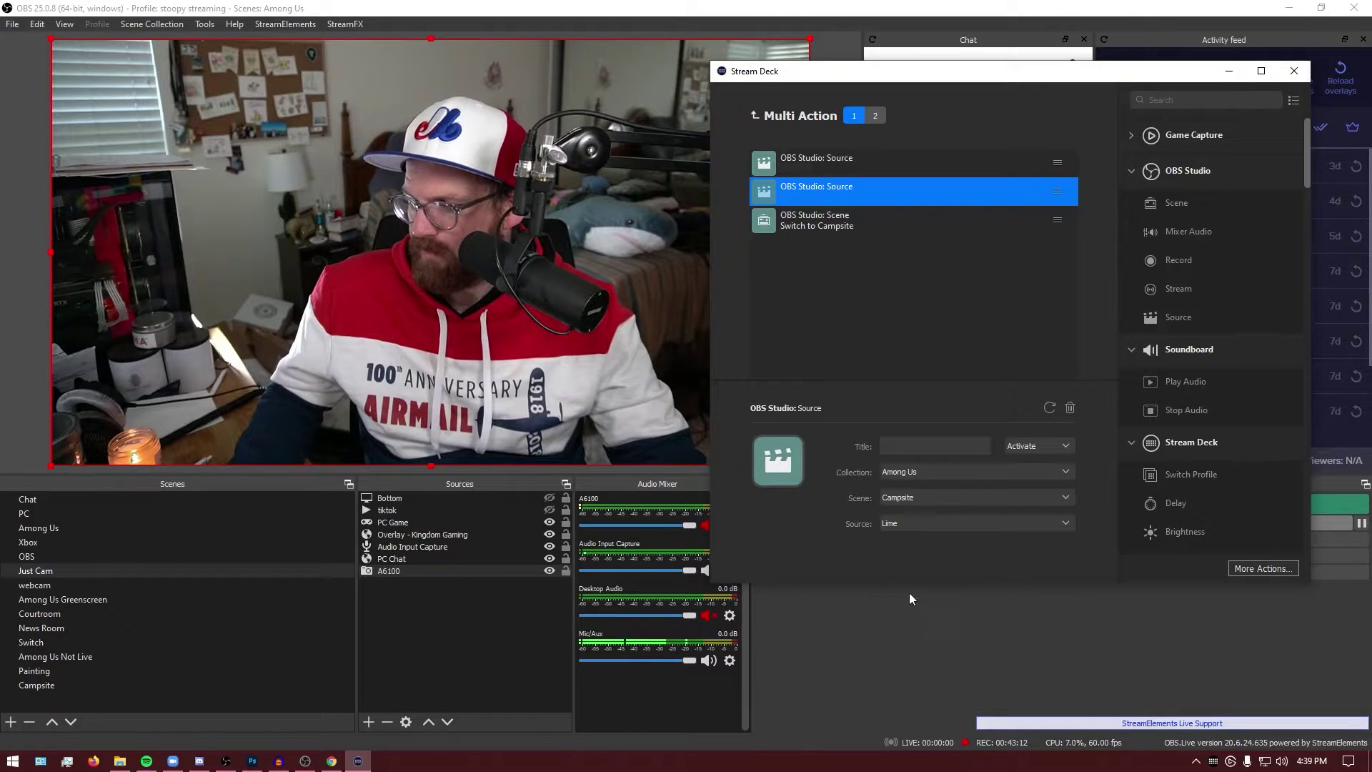
pyautogui.click(898, 523)
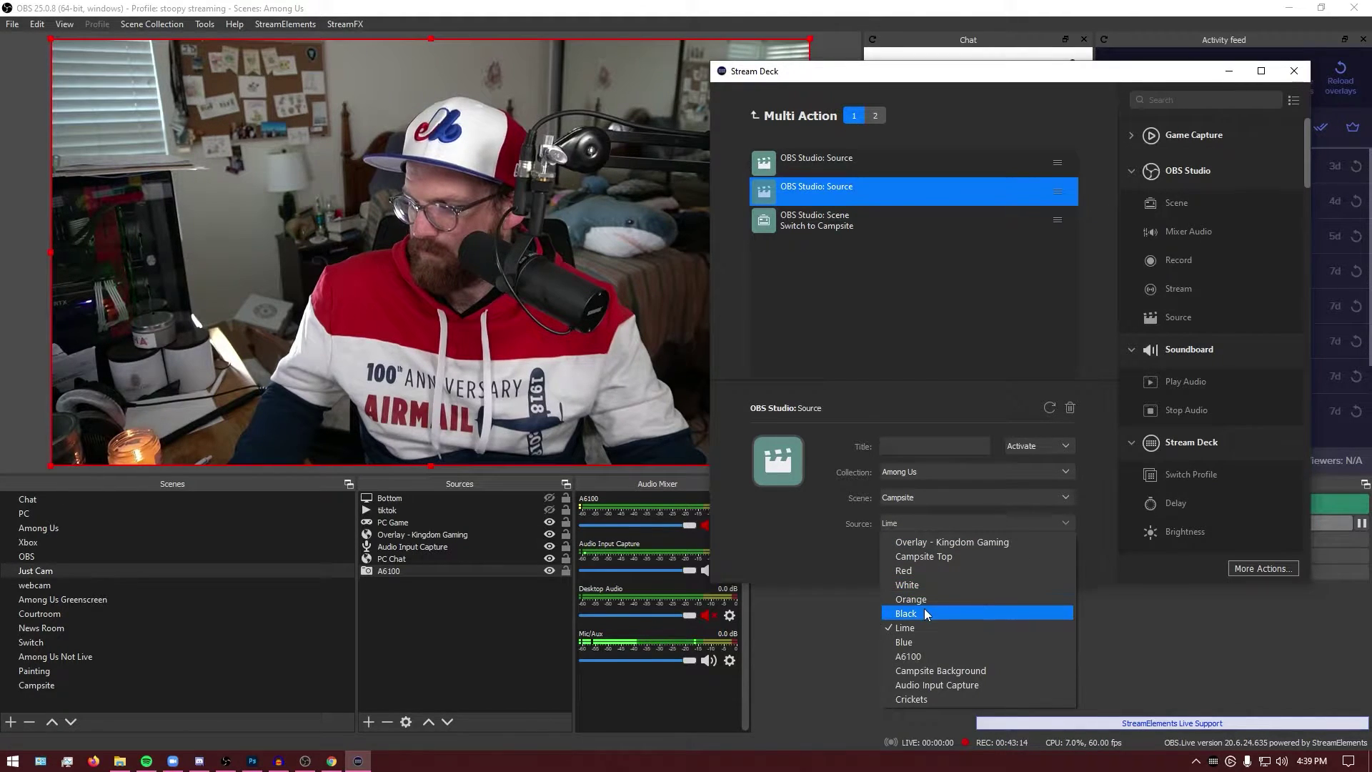
pyautogui.click(918, 572)
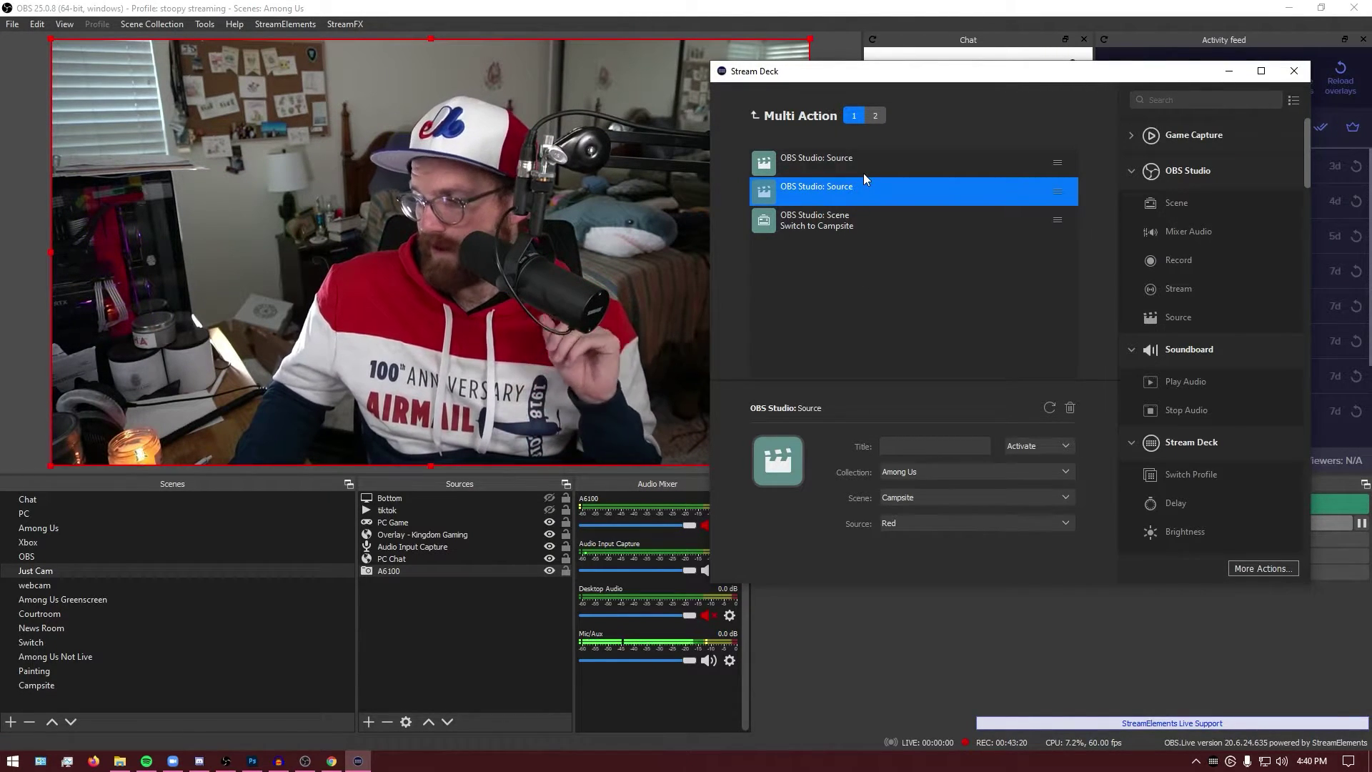
pyautogui.click(754, 116)
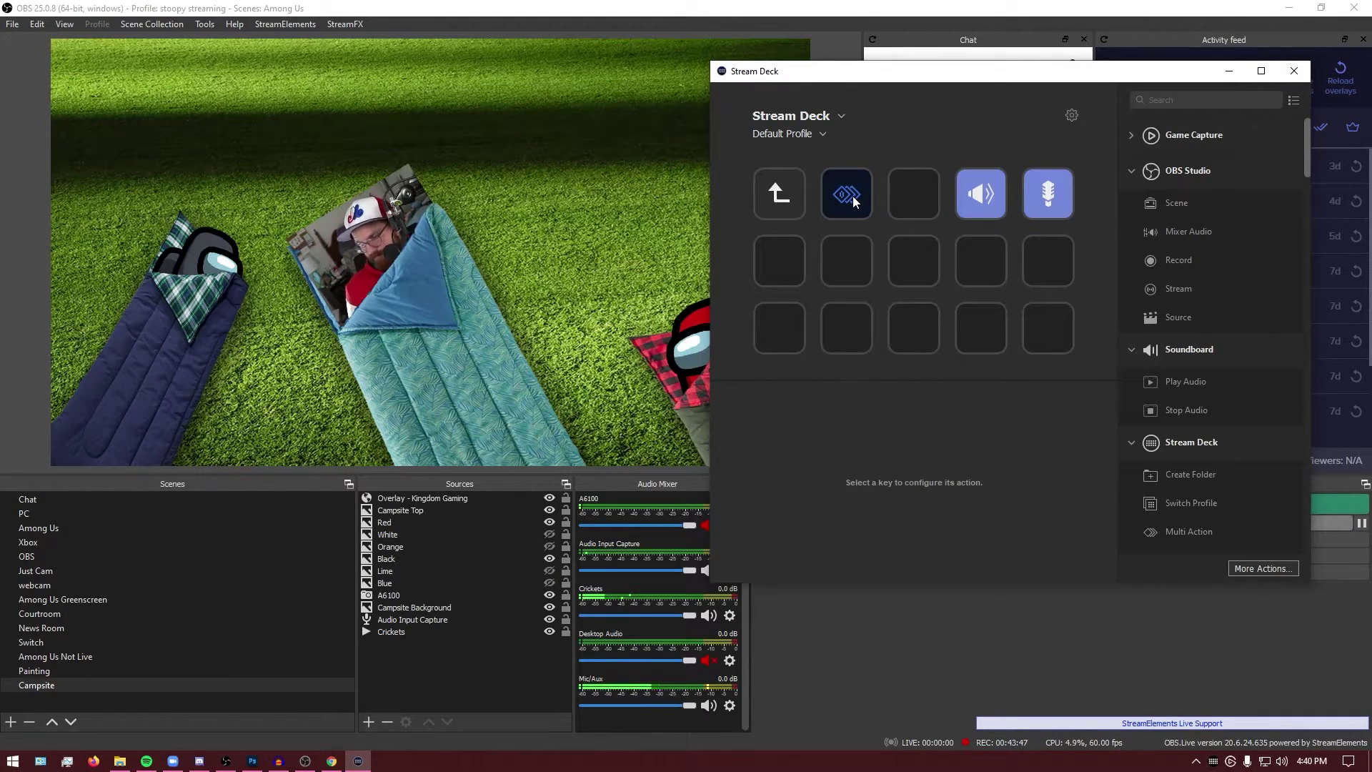
# - Add a scene-switch action and two source-toggle actions to the multi-action's second state
pyautogui.doubleClick(854, 200)
pyautogui.click(854, 117)
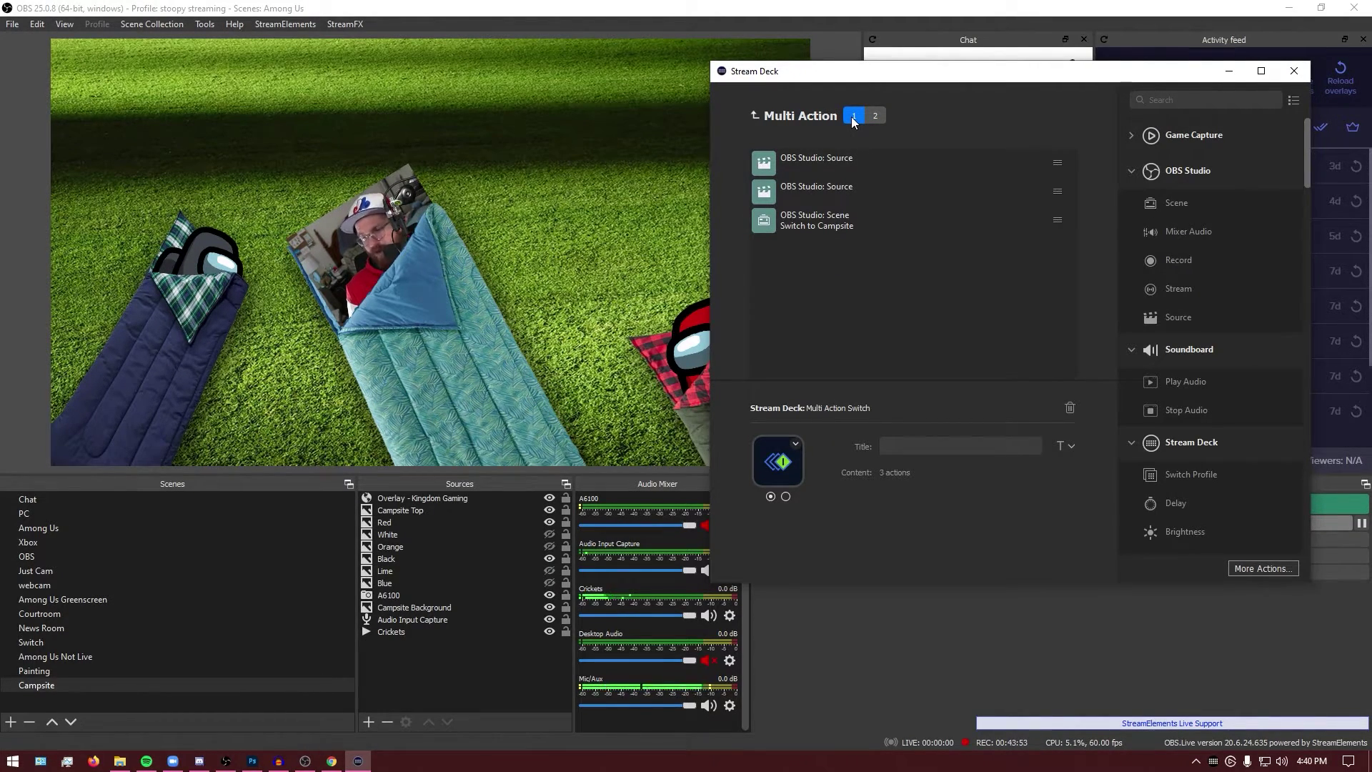
pyautogui.click(875, 117)
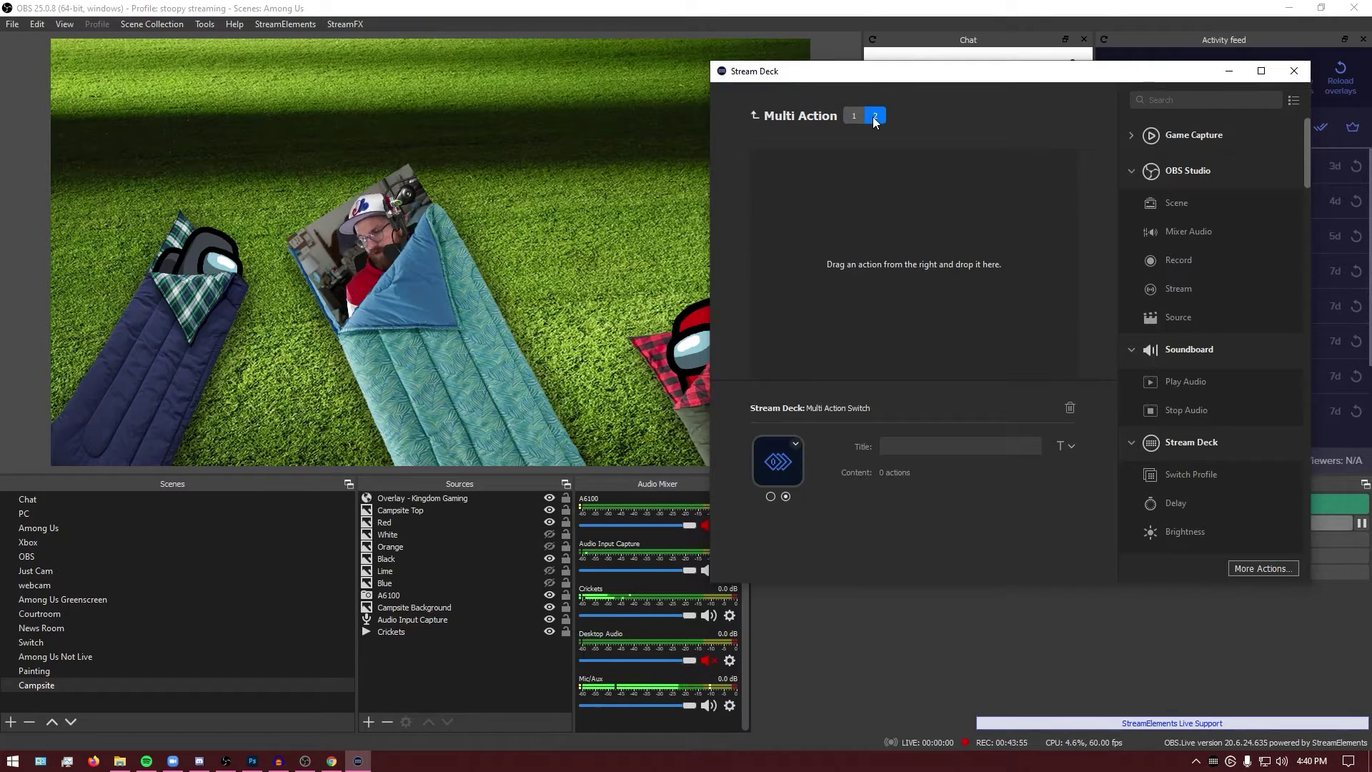
pyautogui.moveTo(1176, 204); pyautogui.dragTo(850, 174)
pyautogui.click(964, 500)
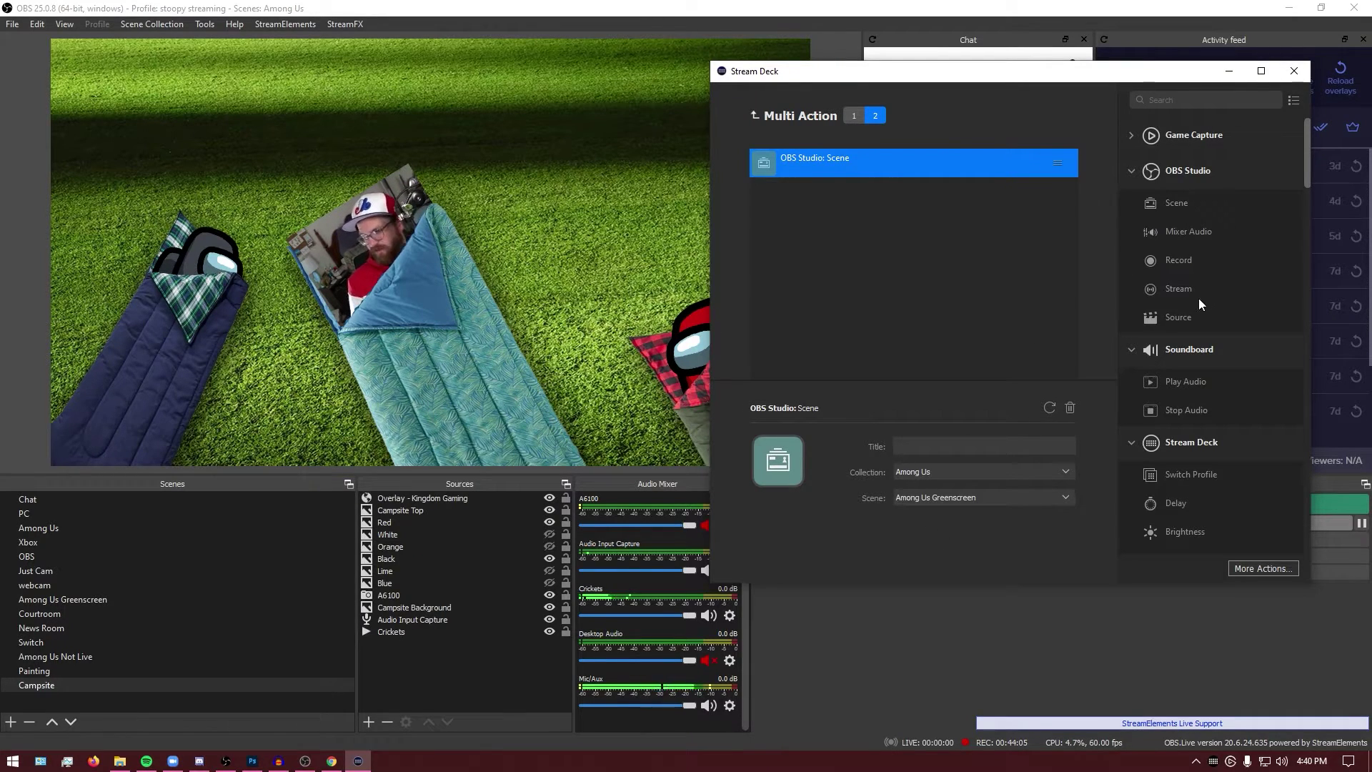
pyautogui.moveTo(1178, 317); pyautogui.dragTo(908, 230)
pyautogui.moveTo(1177, 317); pyautogui.dragTo(872, 237)
# - Point the first source action at the Lime crewmate in the Among Us collection's Campsite scene
pyautogui.click(852, 189)
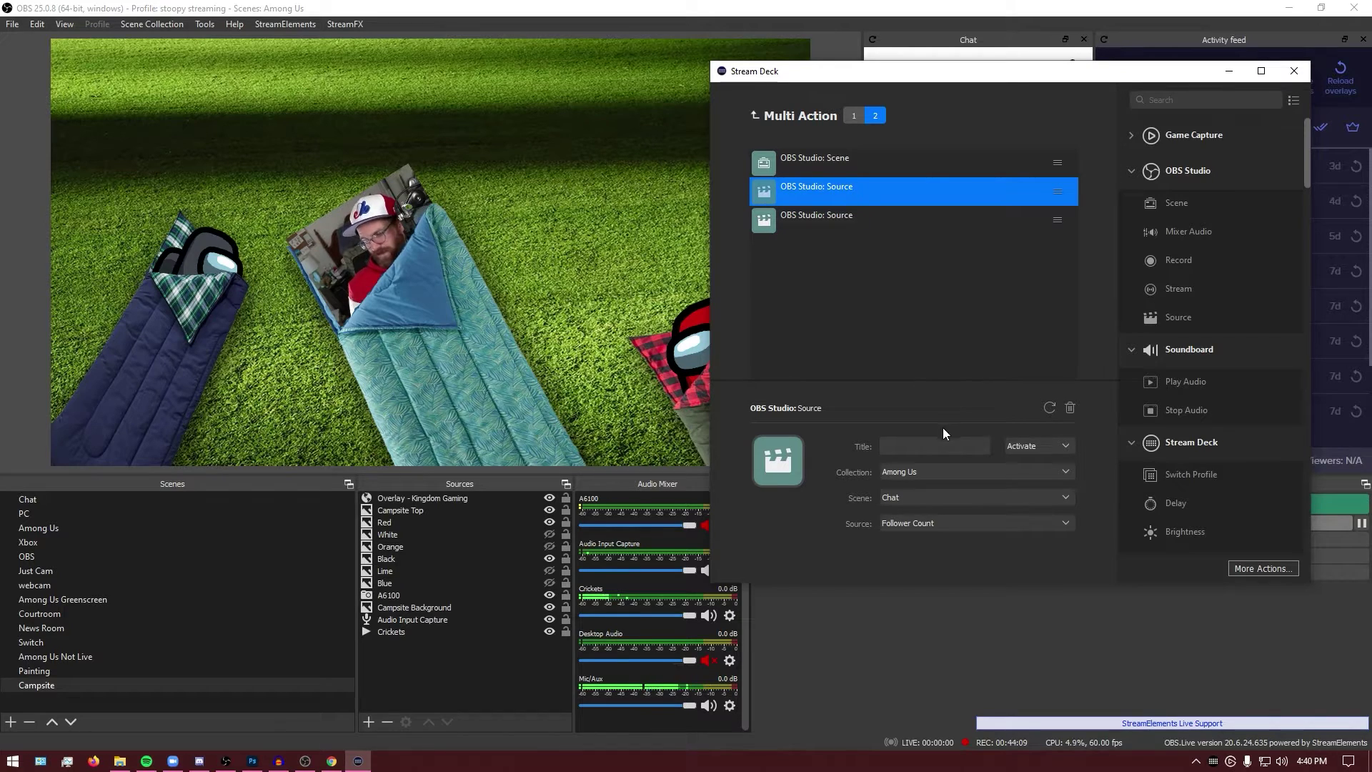
pyautogui.click(932, 475)
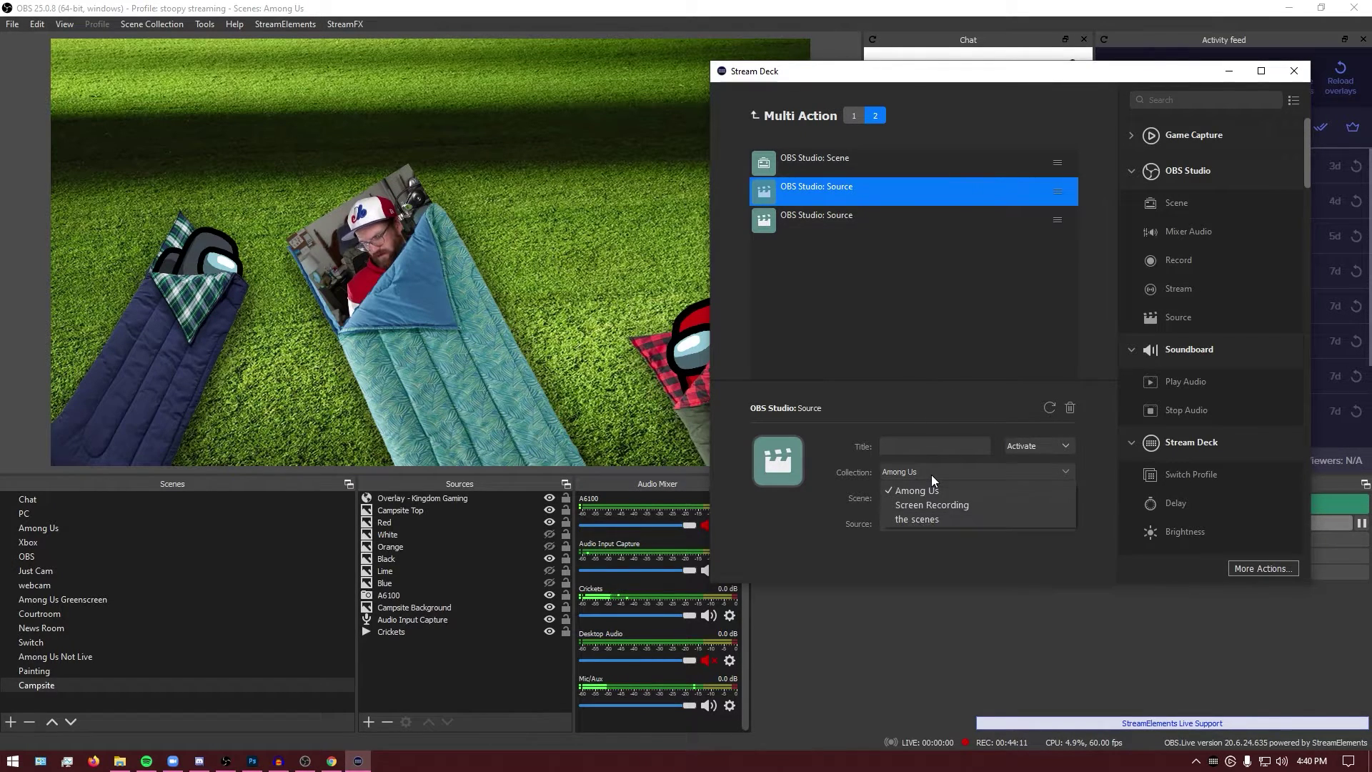
pyautogui.click(932, 475)
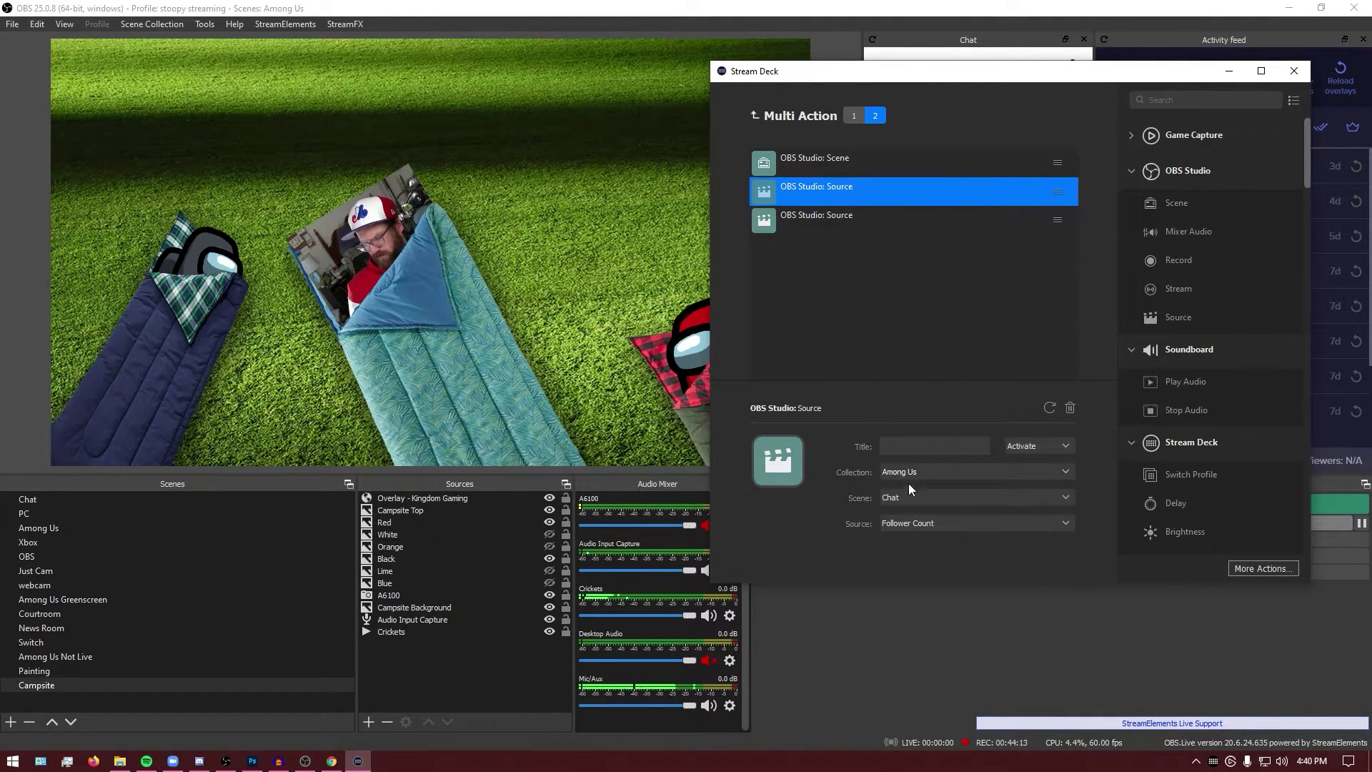
pyautogui.click(911, 495)
pyautogui.click(922, 699)
pyautogui.click(929, 523)
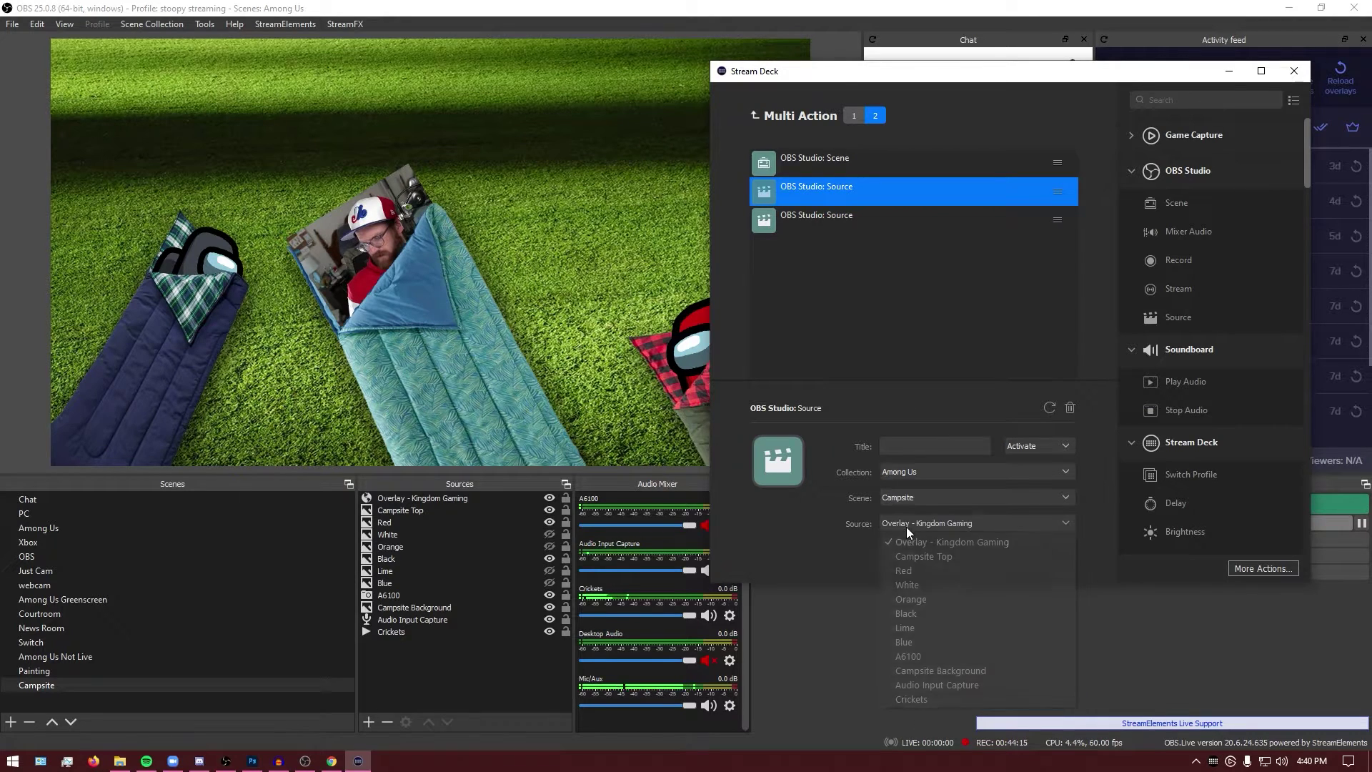
pyautogui.click(933, 627)
# - Point the second source action at the Red crewmate in the Campsite scene
pyautogui.click(823, 214)
pyautogui.click(928, 503)
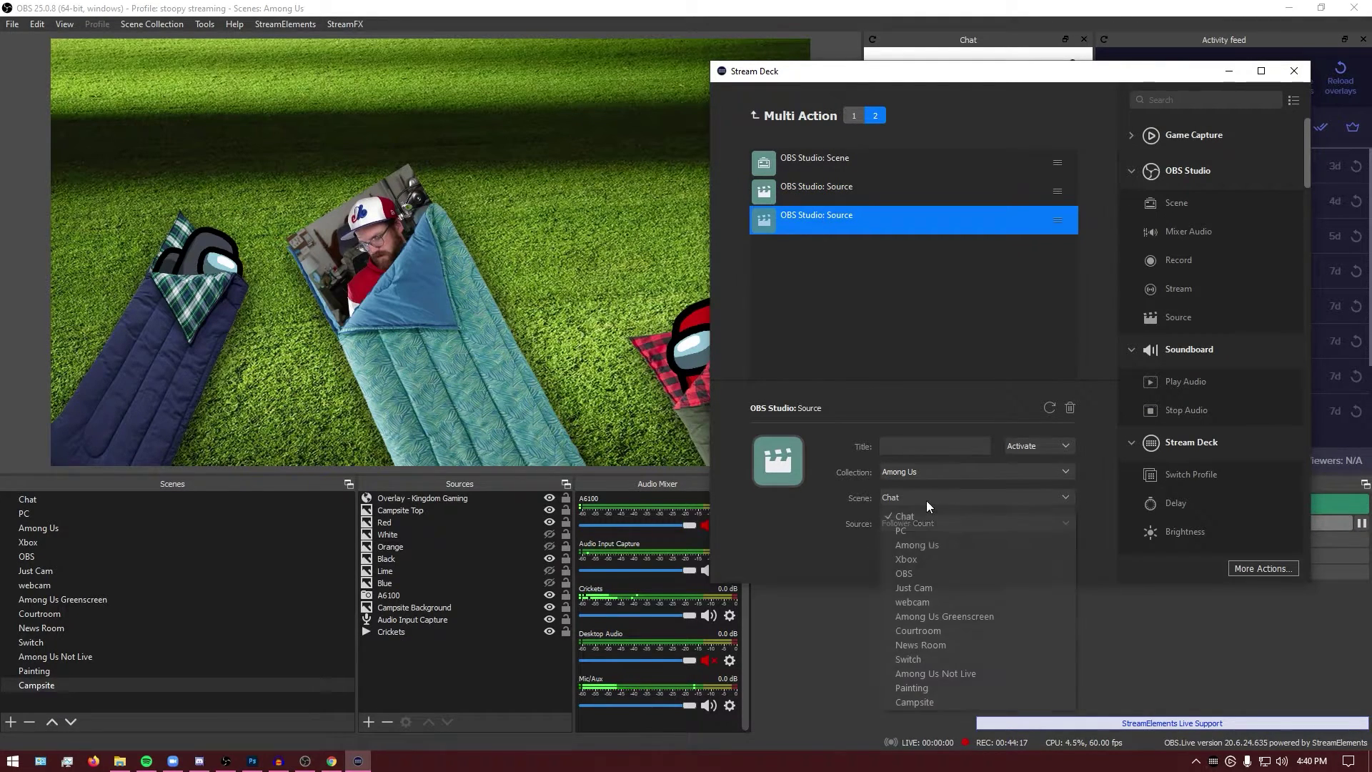
pyautogui.click(918, 702)
pyautogui.click(917, 525)
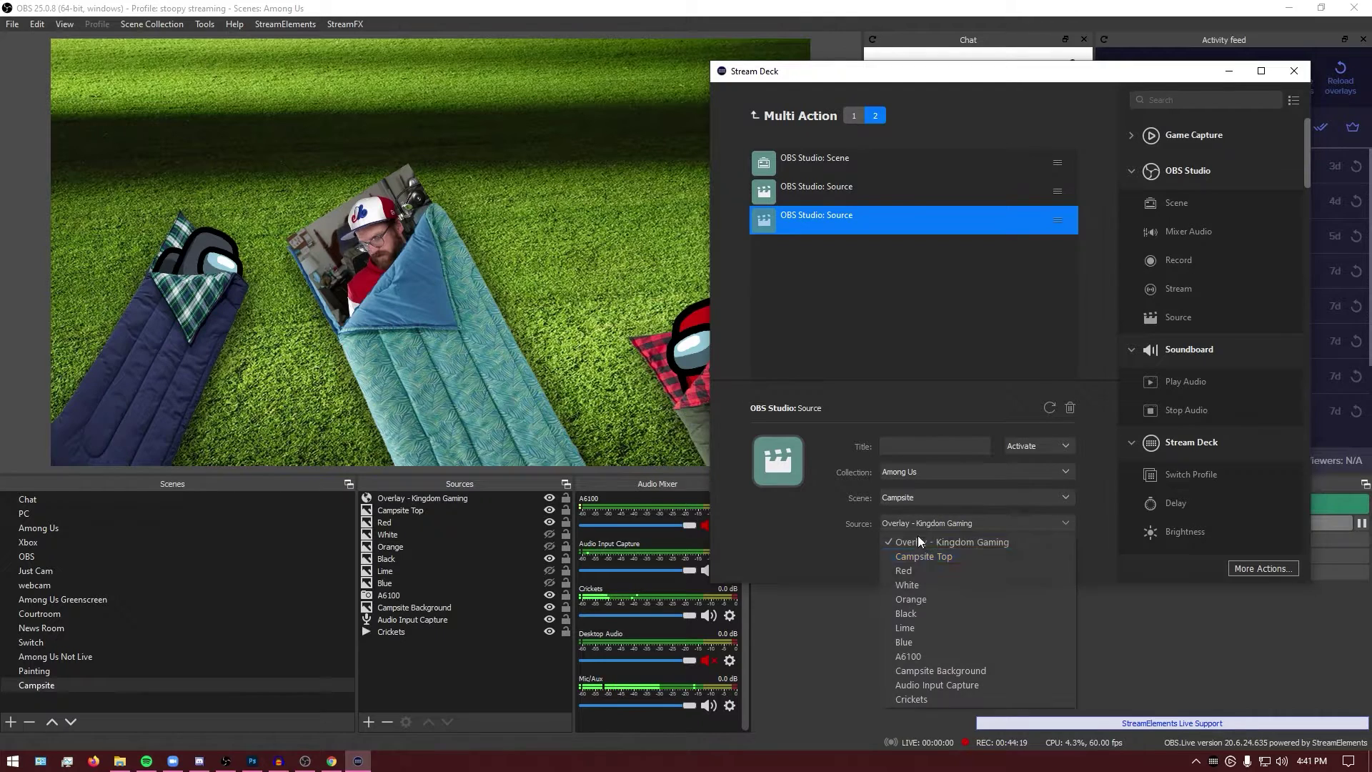
pyautogui.click(925, 571)
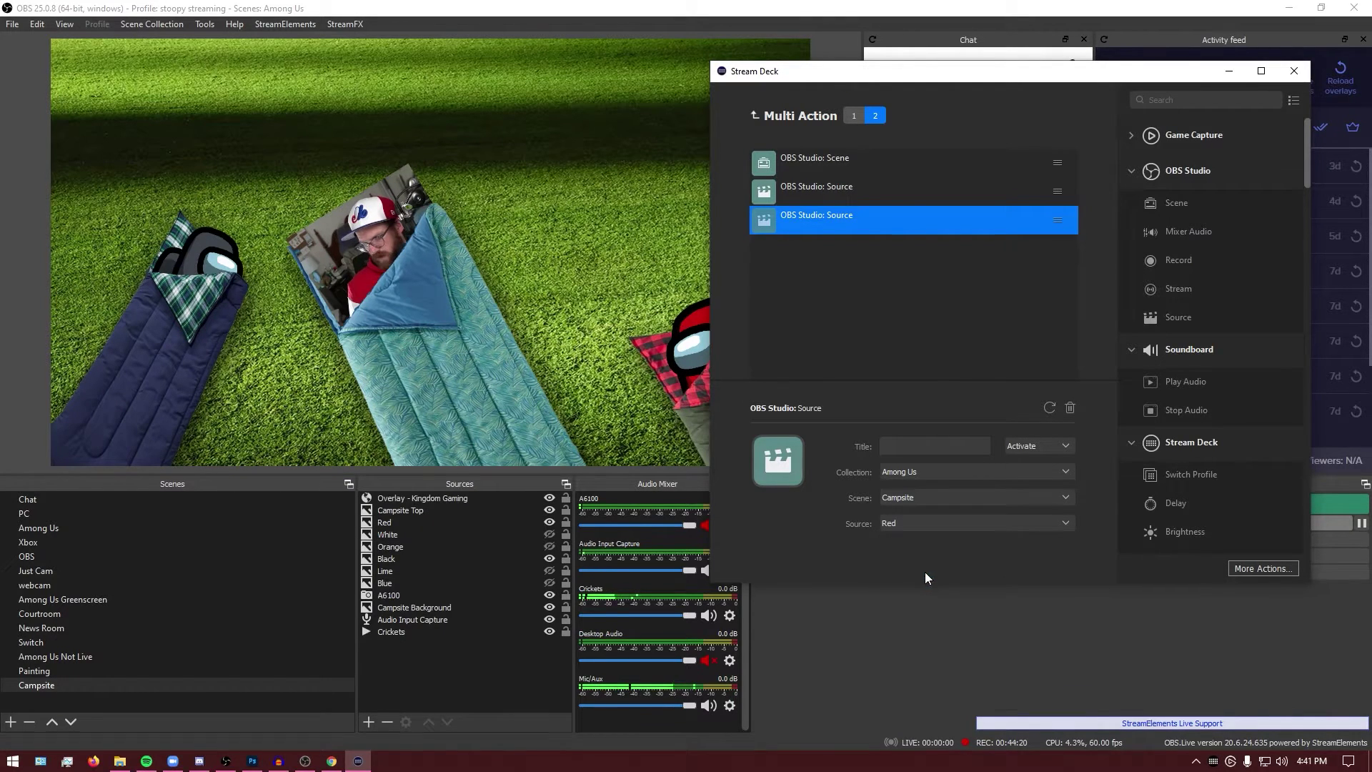
pyautogui.click(853, 115)
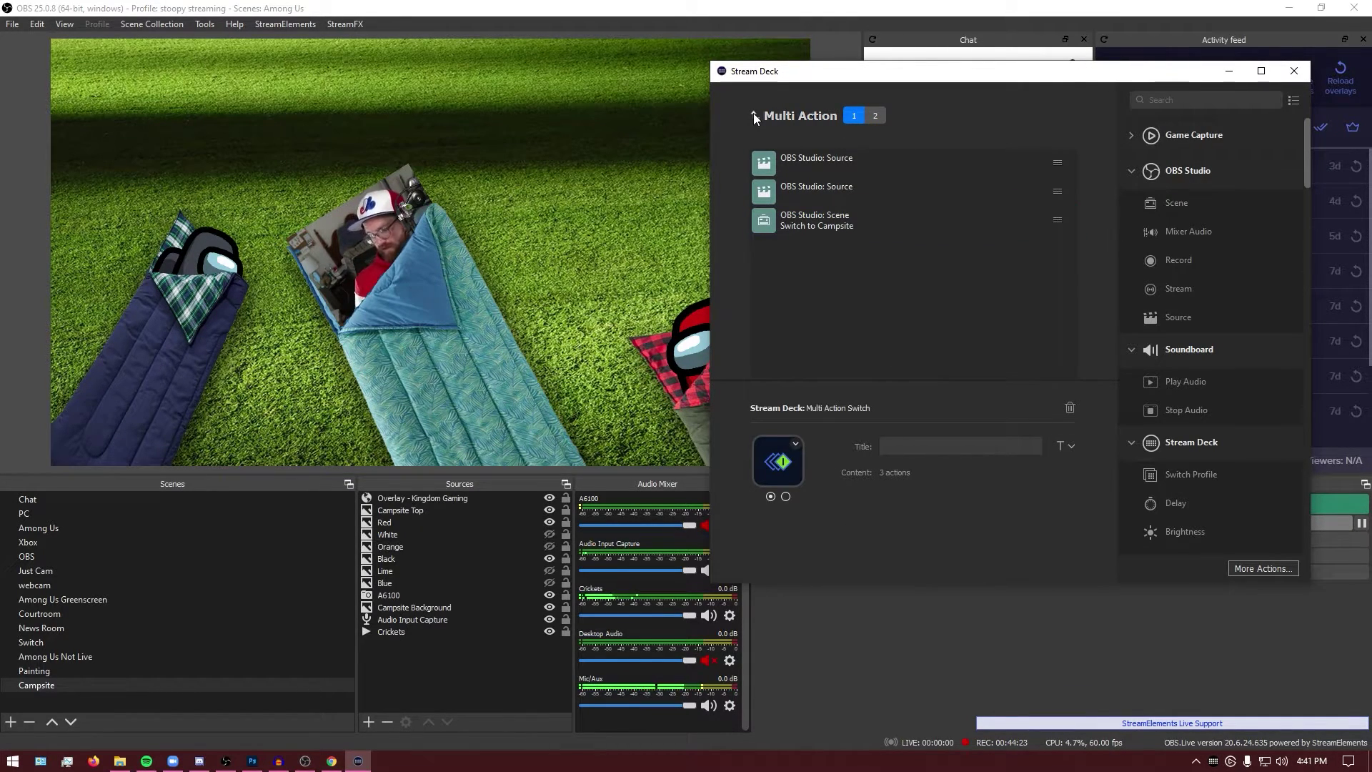
# - Leave the multi-action editor for the key grid and select Campsite in the OBS Scenes list
pyautogui.click(754, 116)
pyautogui.moveTo(803, 77); pyautogui.dragTo(816, 76)
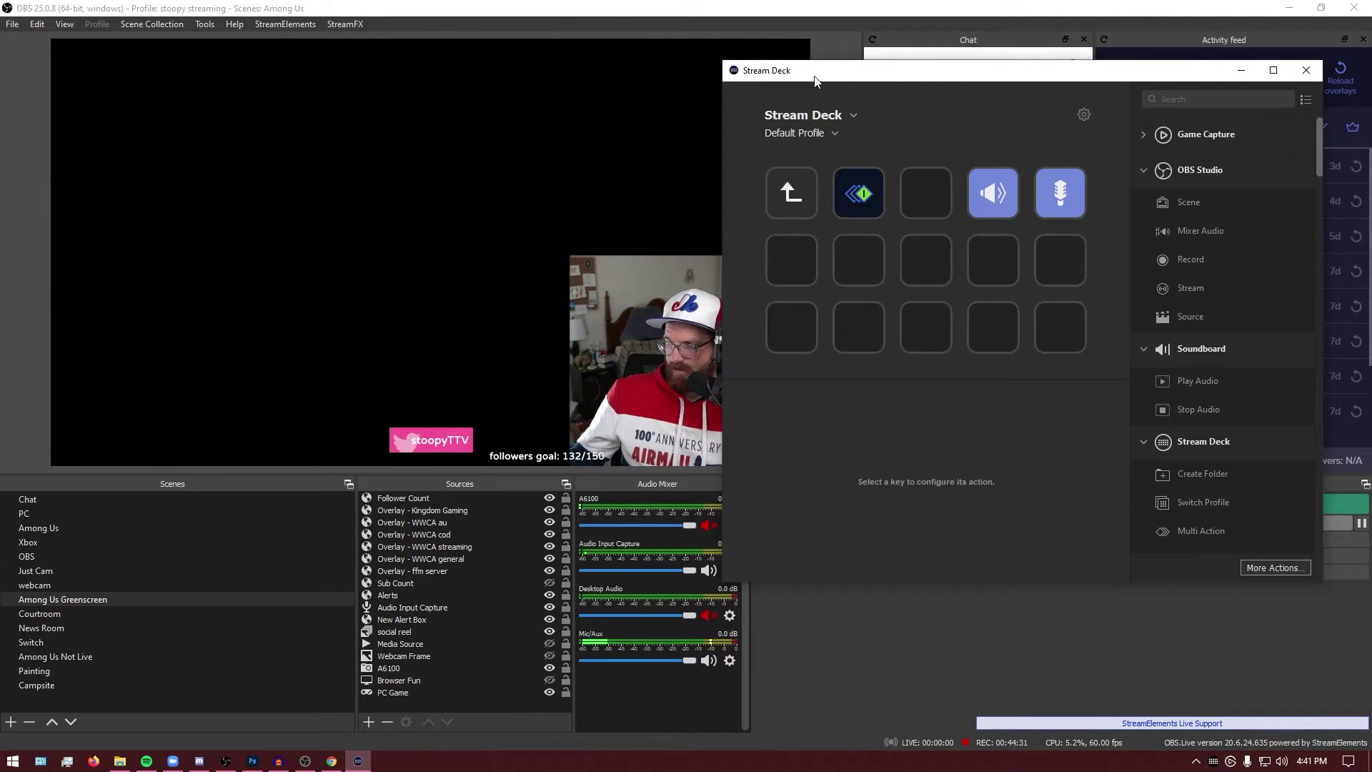
pyautogui.click(505, 23)
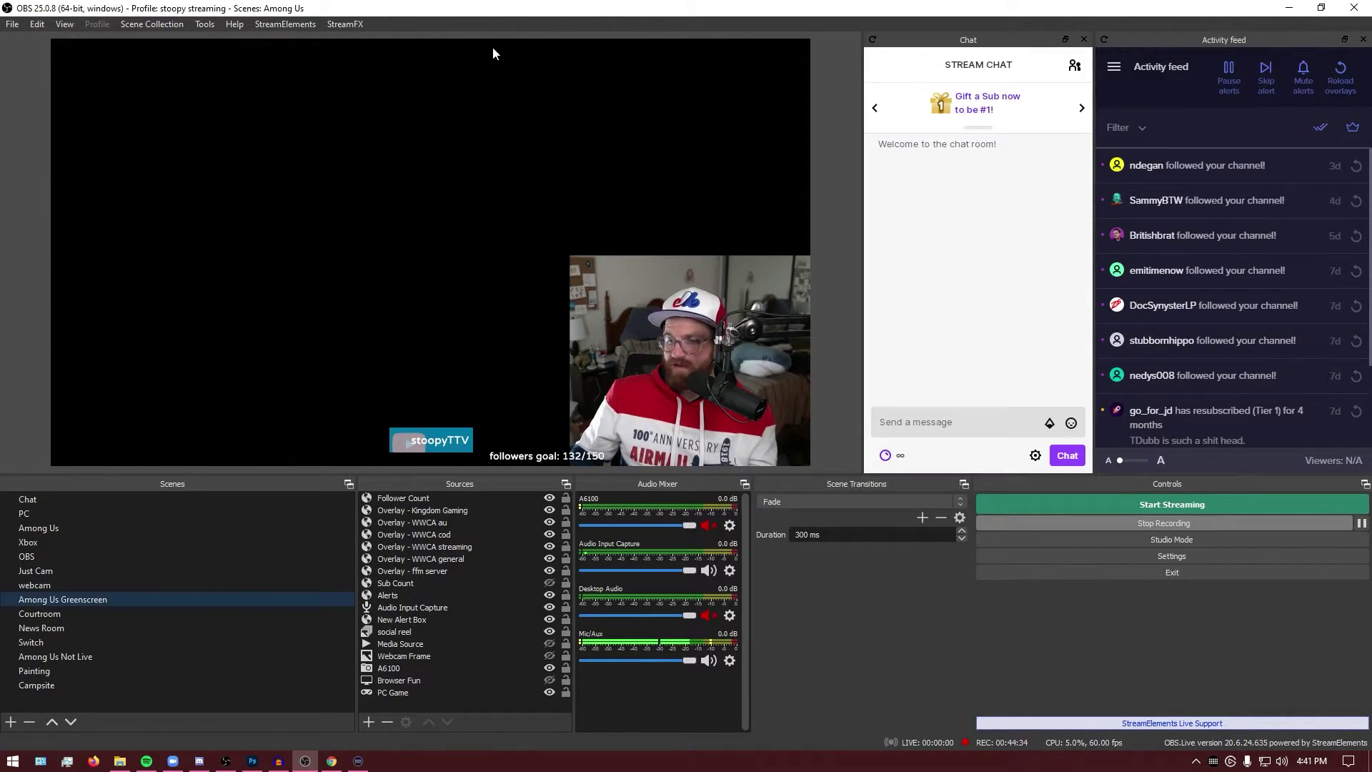
pyautogui.click(58, 690)
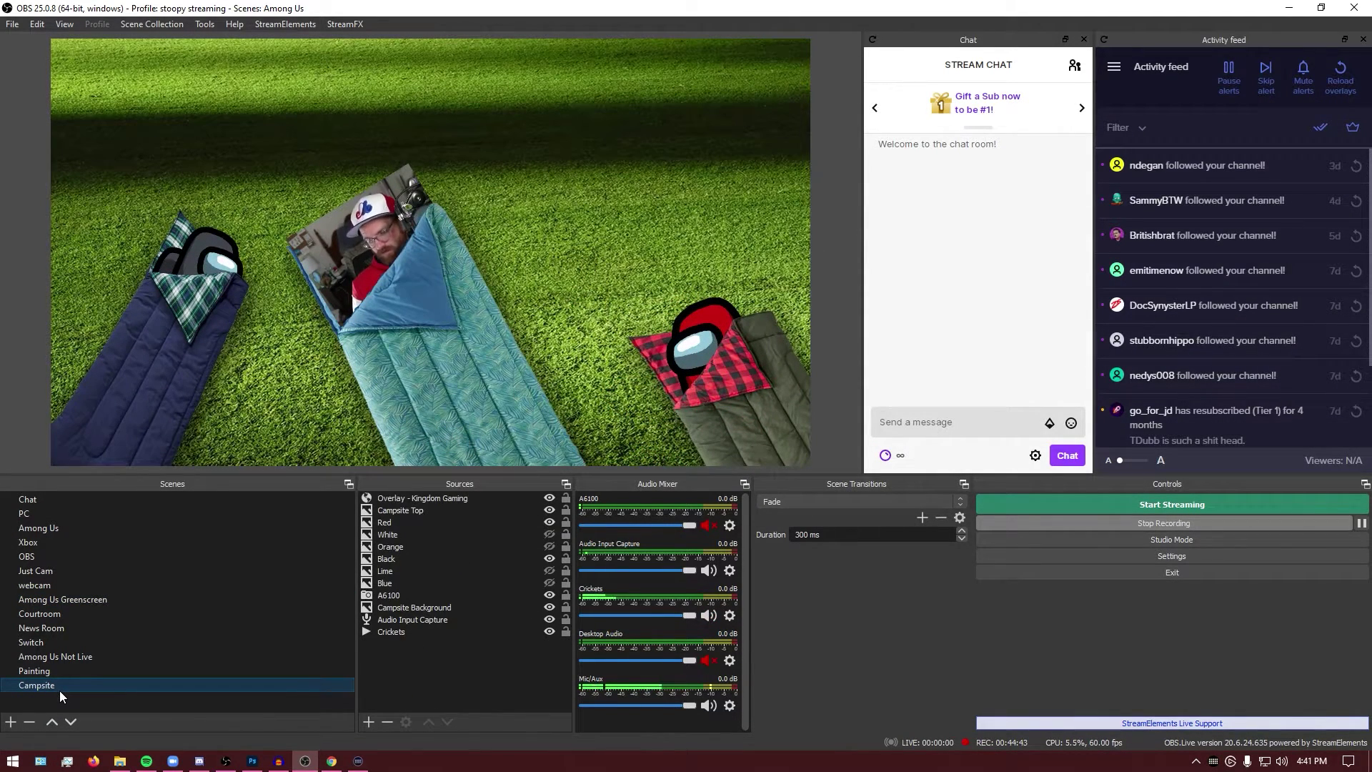
# - Open the multi-action key's editor, review its first-state source actions, and show the second state
pyautogui.click(358, 760)
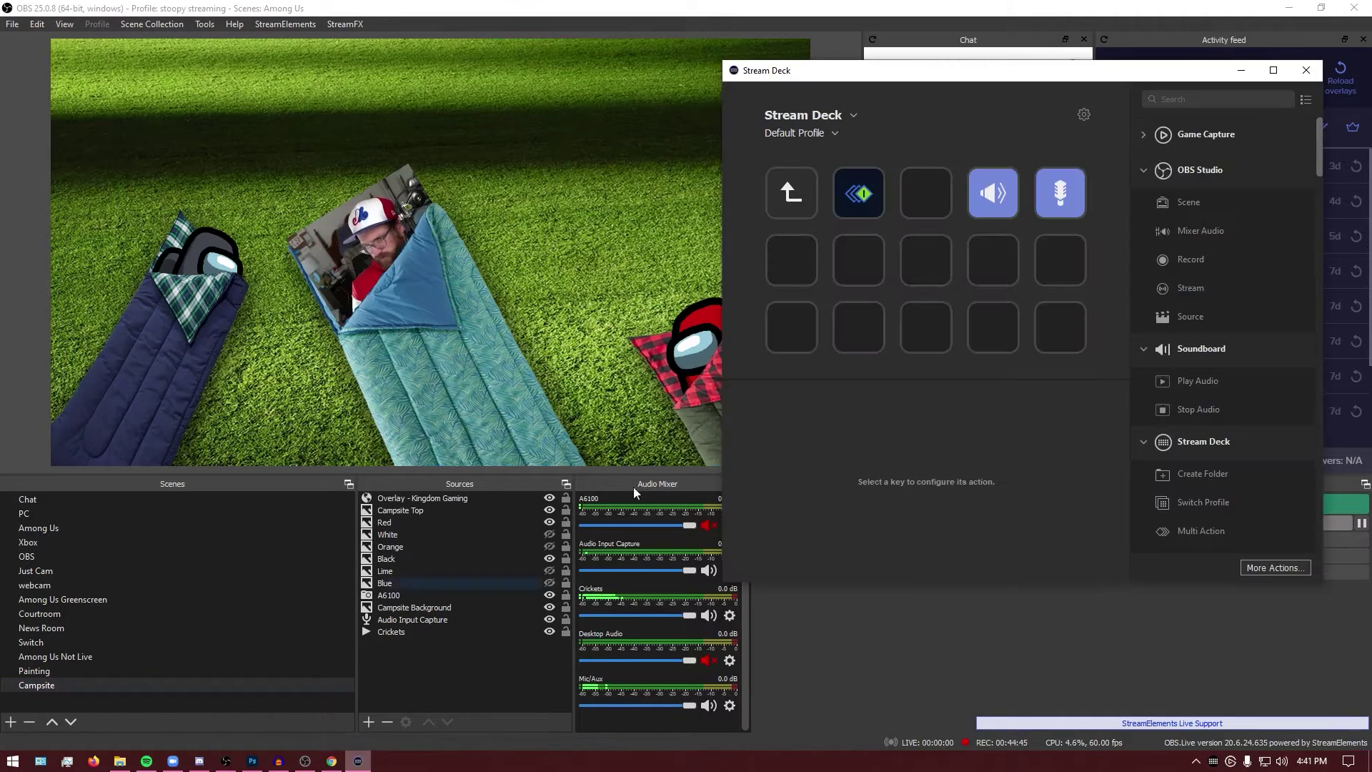
pyautogui.doubleClick(854, 194)
pyautogui.click(840, 159)
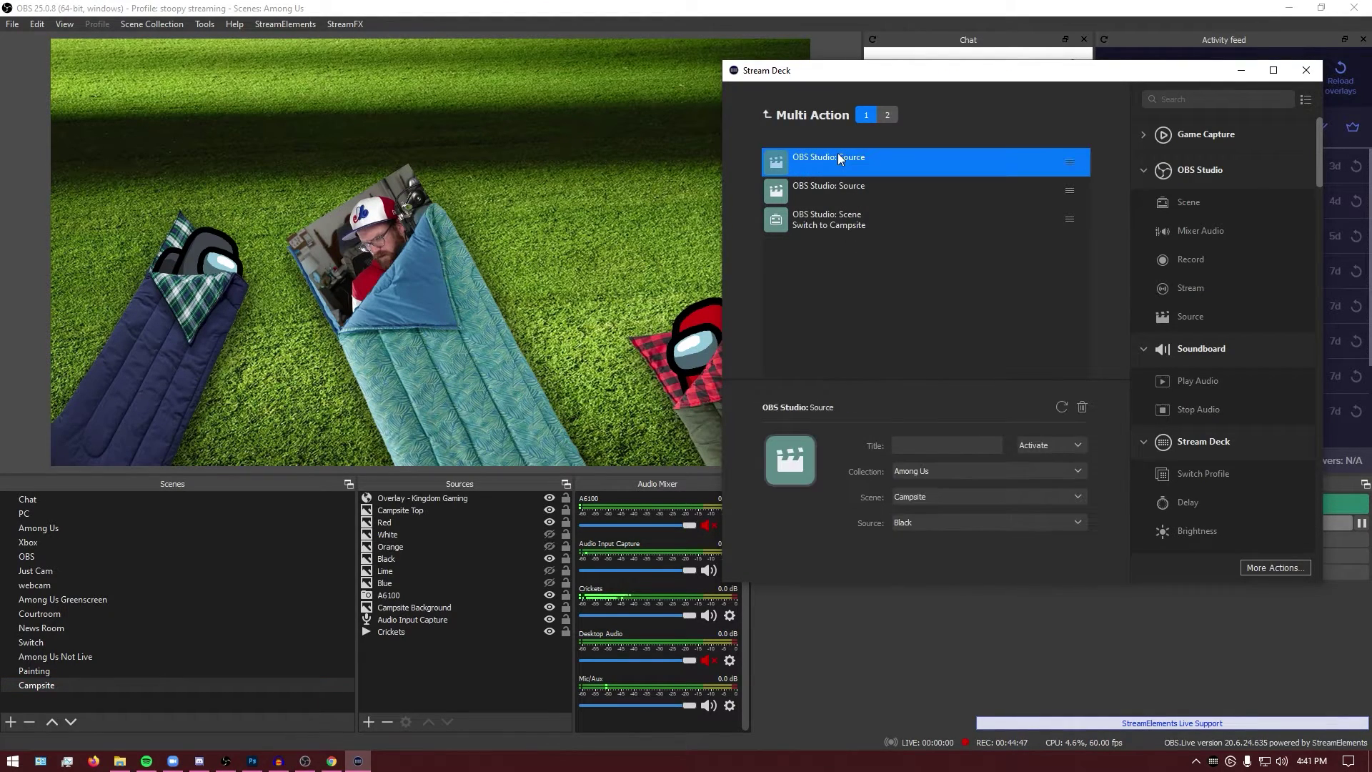
pyautogui.click(834, 187)
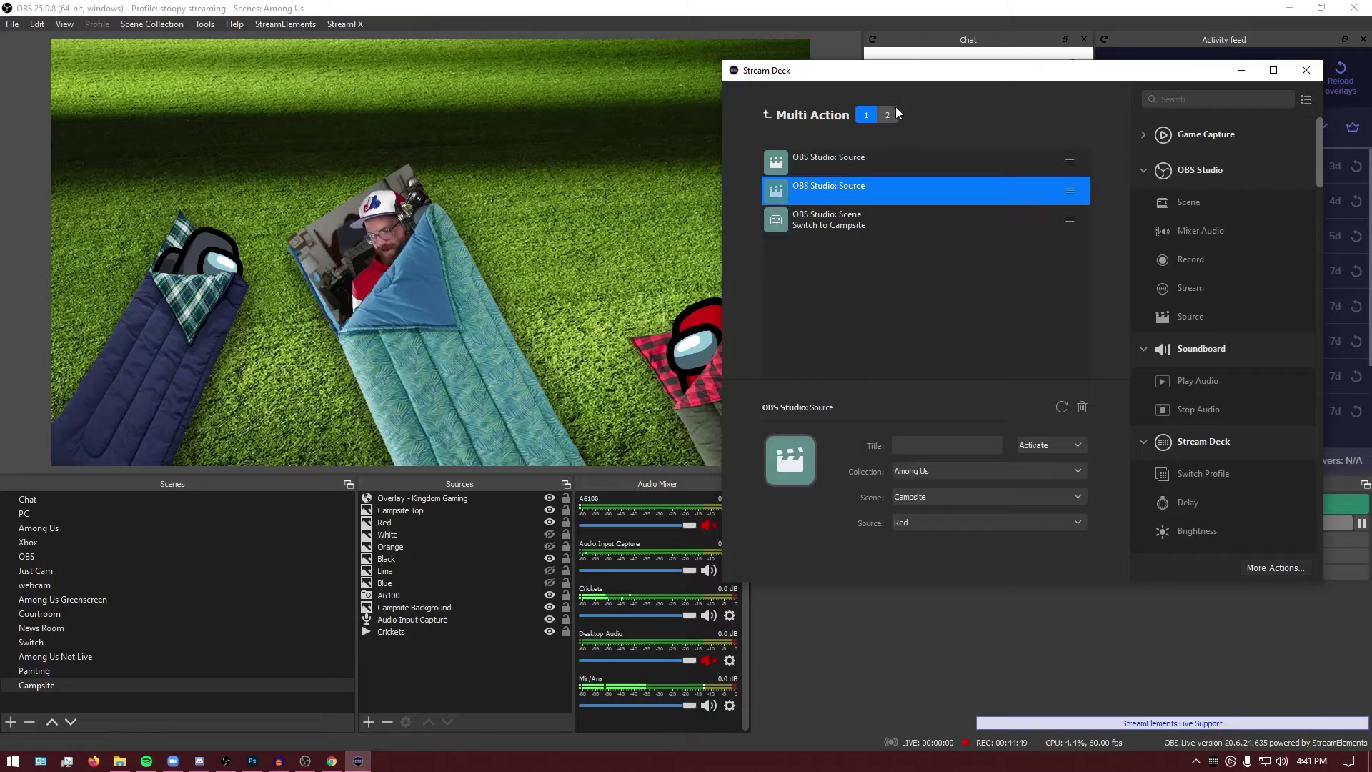
pyautogui.click(888, 115)
# - Set the second state's Black and Red source actions from Activate to Deactivate
pyautogui.click(849, 188)
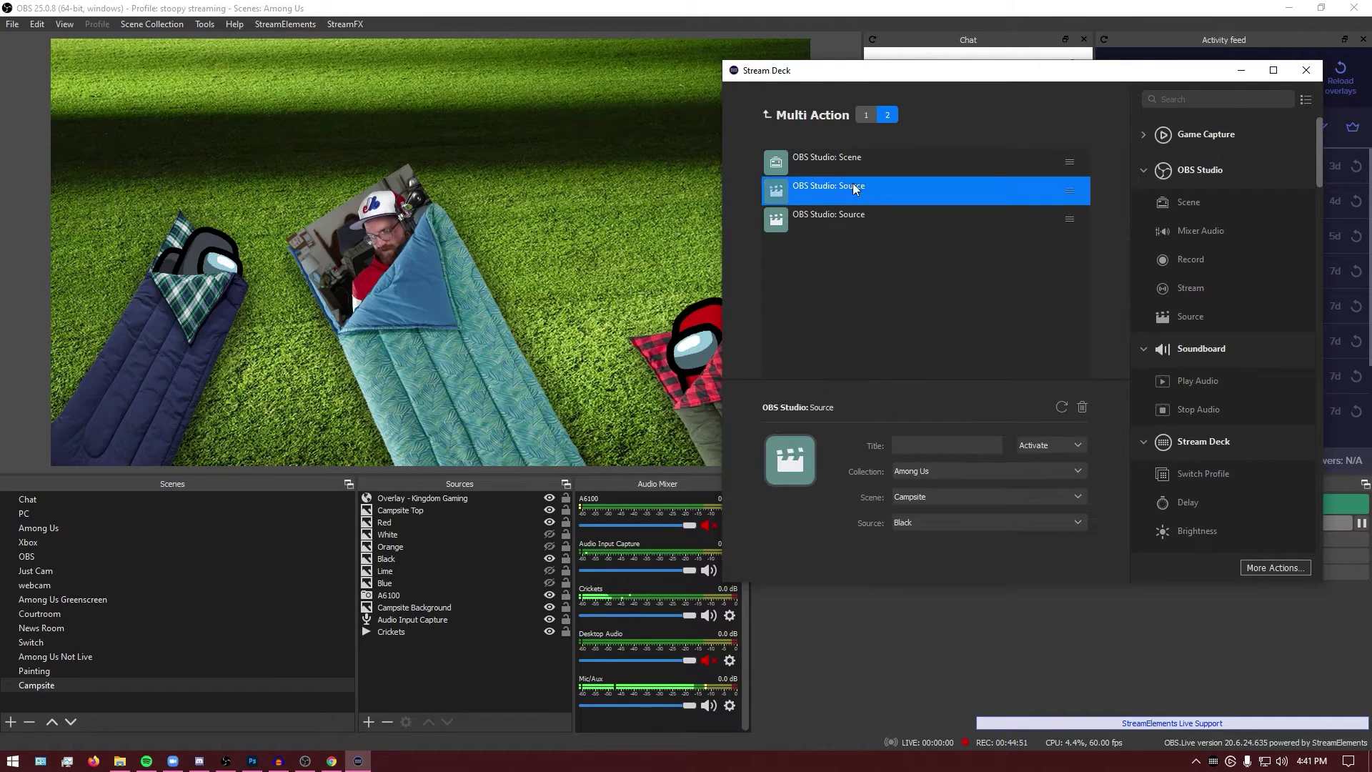
pyautogui.click(1062, 446)
pyautogui.click(1054, 478)
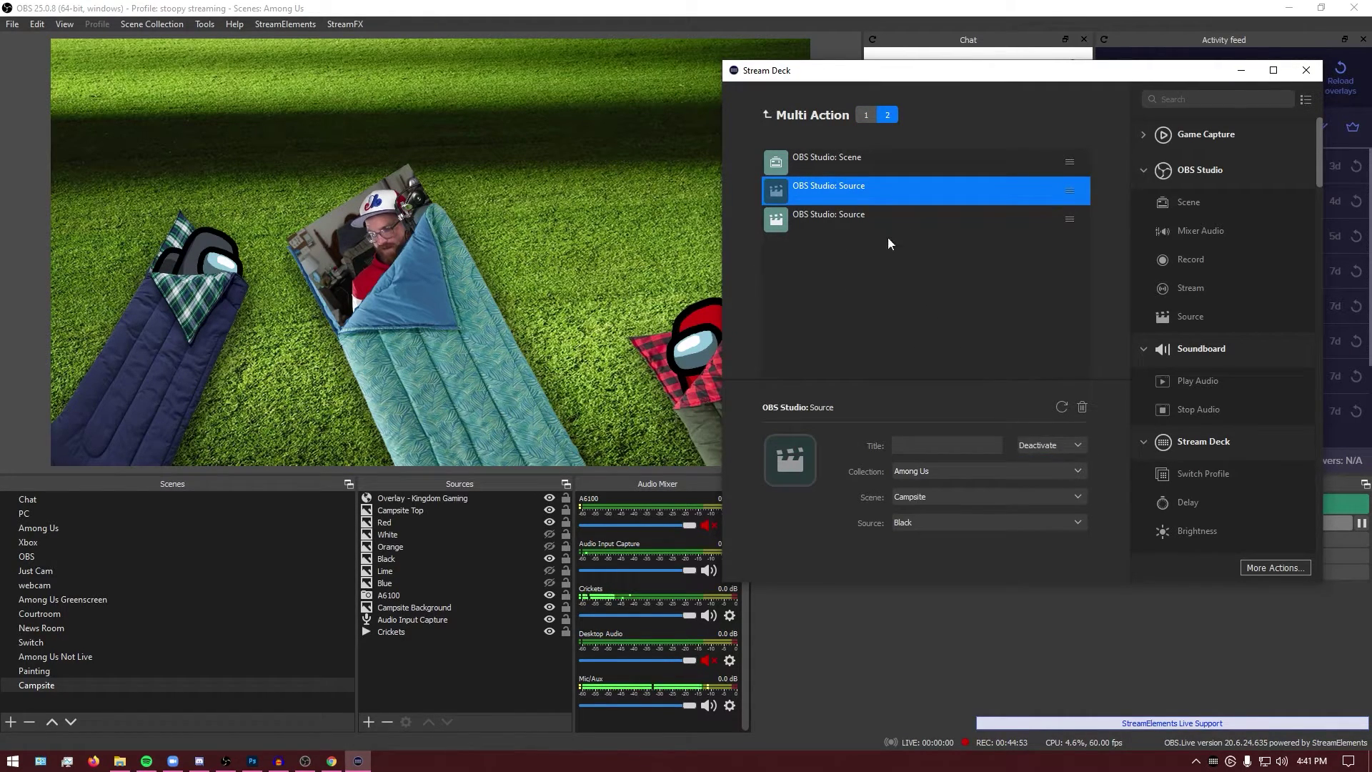
pyautogui.click(886, 220)
pyautogui.click(1065, 446)
pyautogui.click(1057, 479)
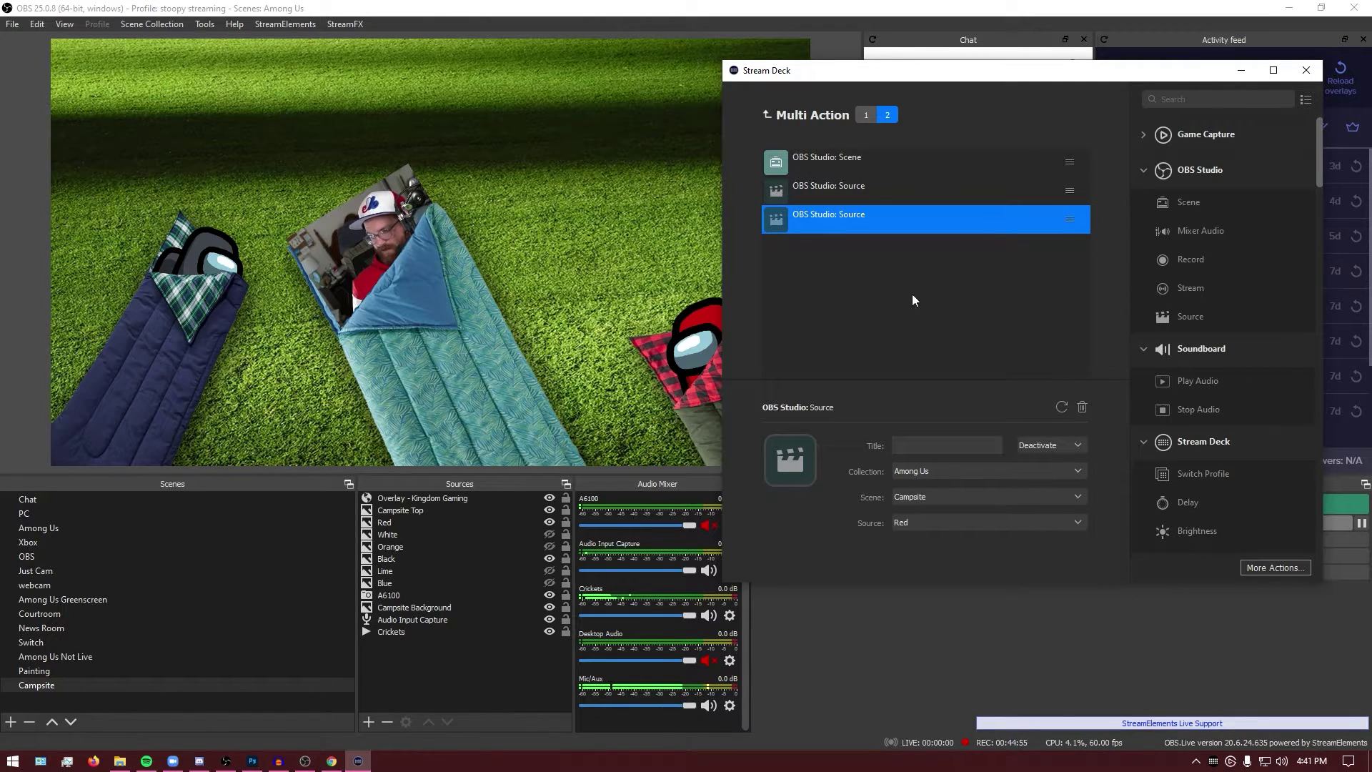
pyautogui.click(549, 559)
# - Alternate between Among Us Greenscreen and Campsite twice, ending on Campsite with the editor back in front
pyautogui.click(549, 522)
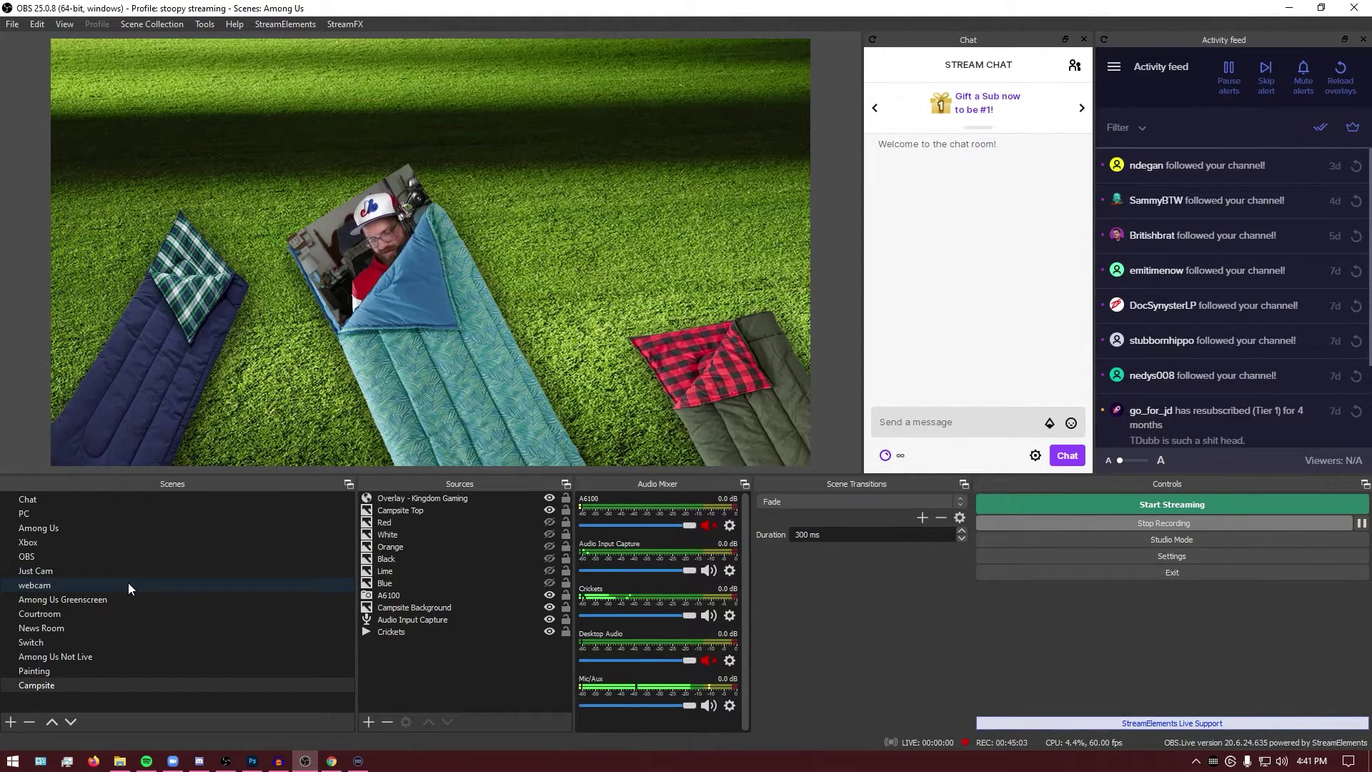
pyautogui.click(91, 600)
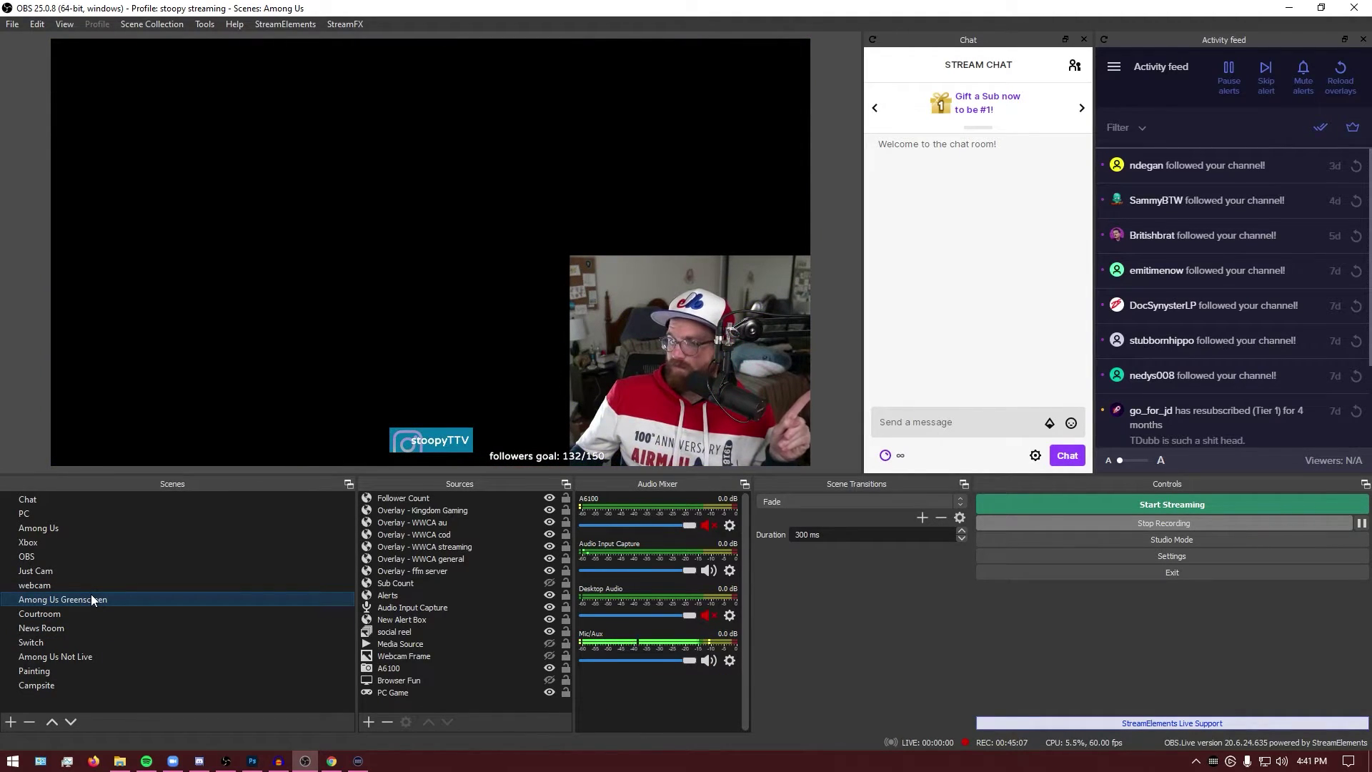
pyautogui.press('End')
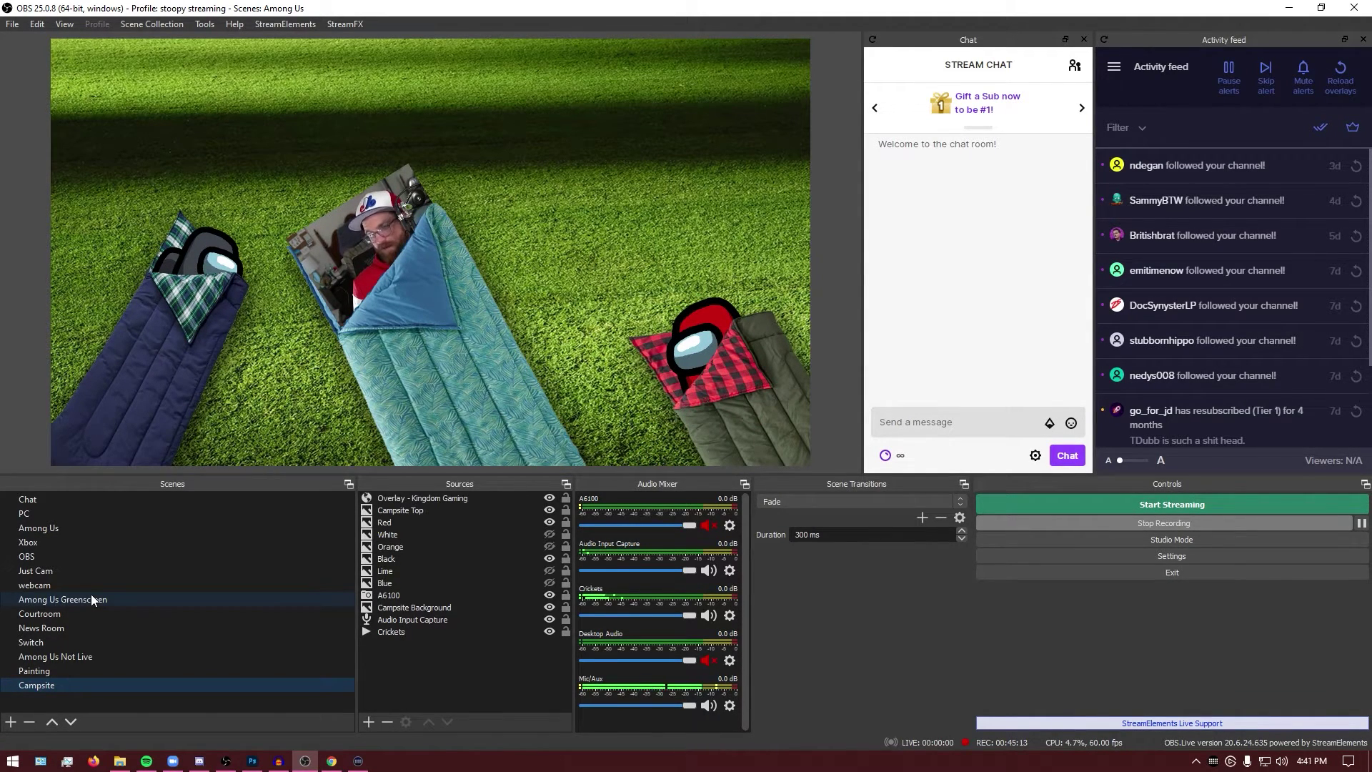
pyautogui.click(91, 597)
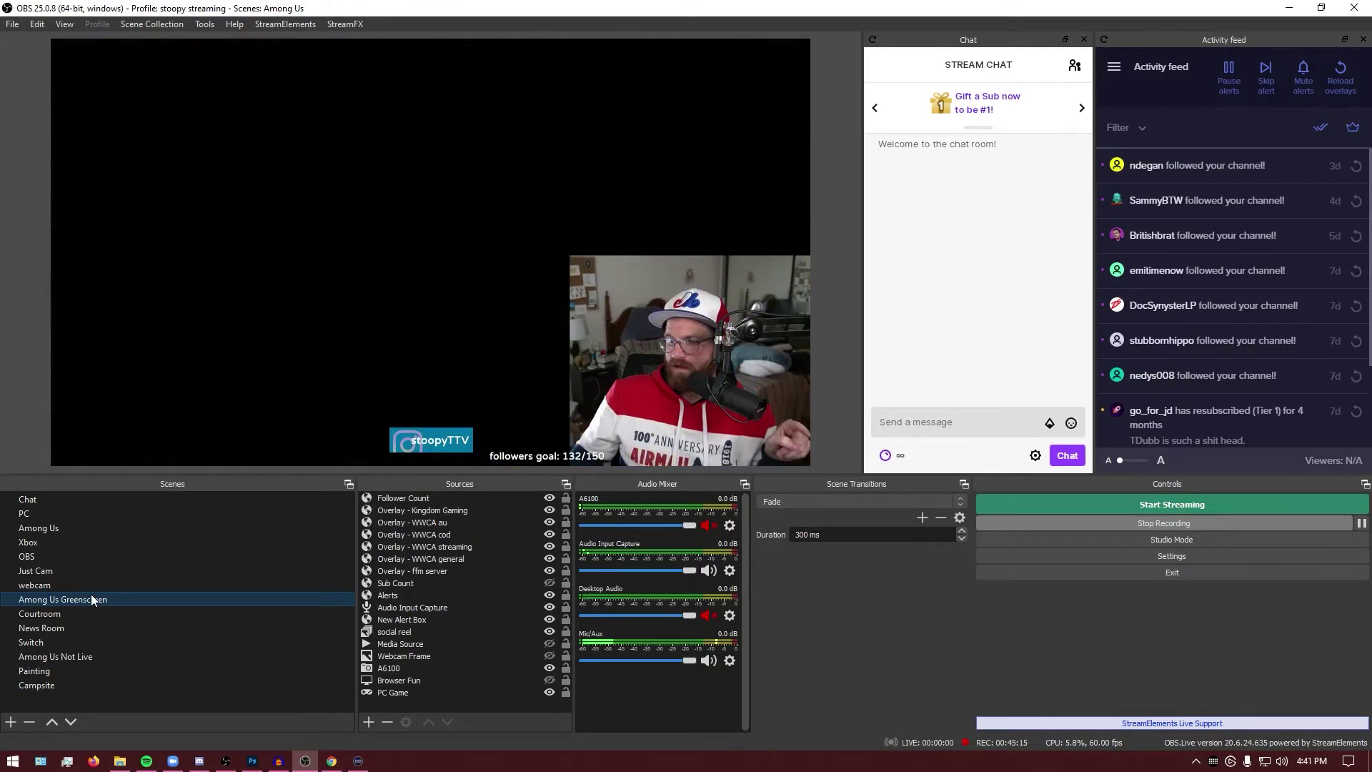
pyautogui.click(66, 682)
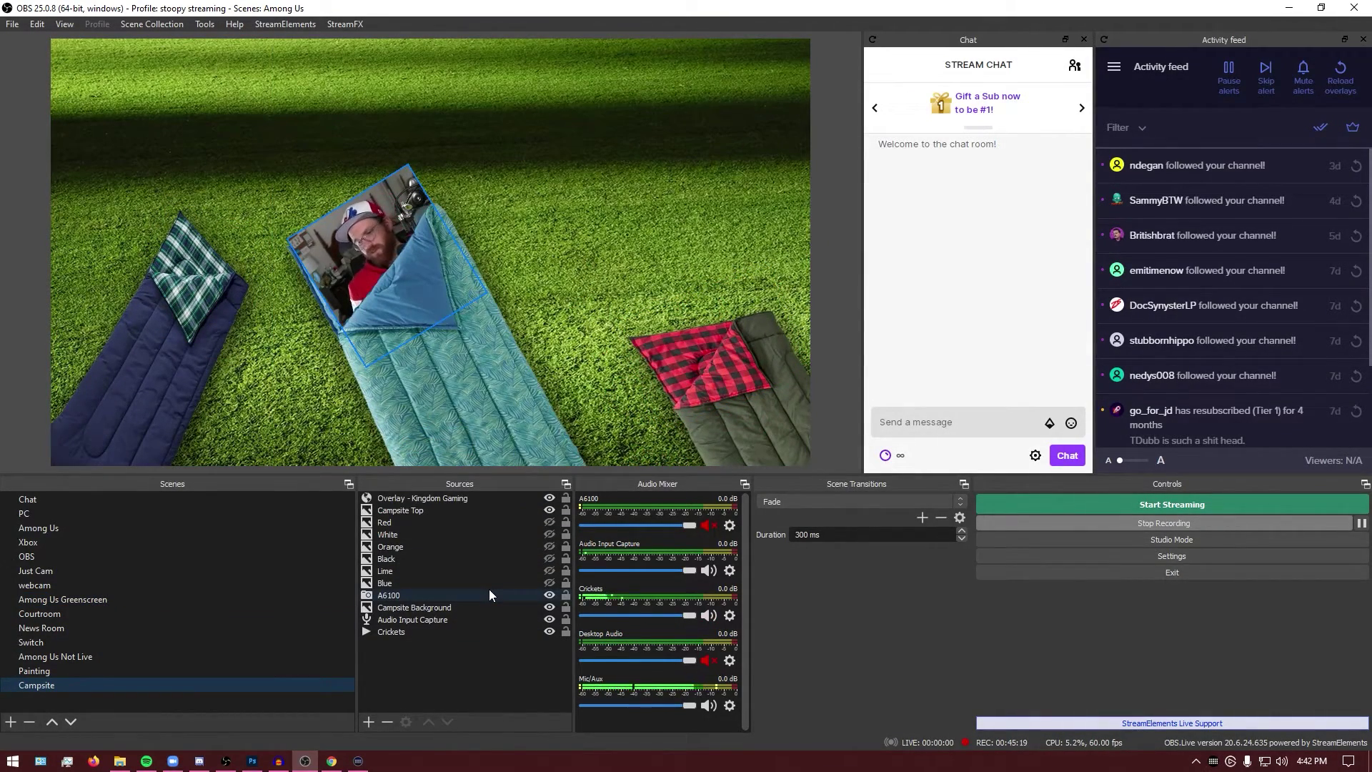
pyautogui.hotkey('alt', 'Tab')
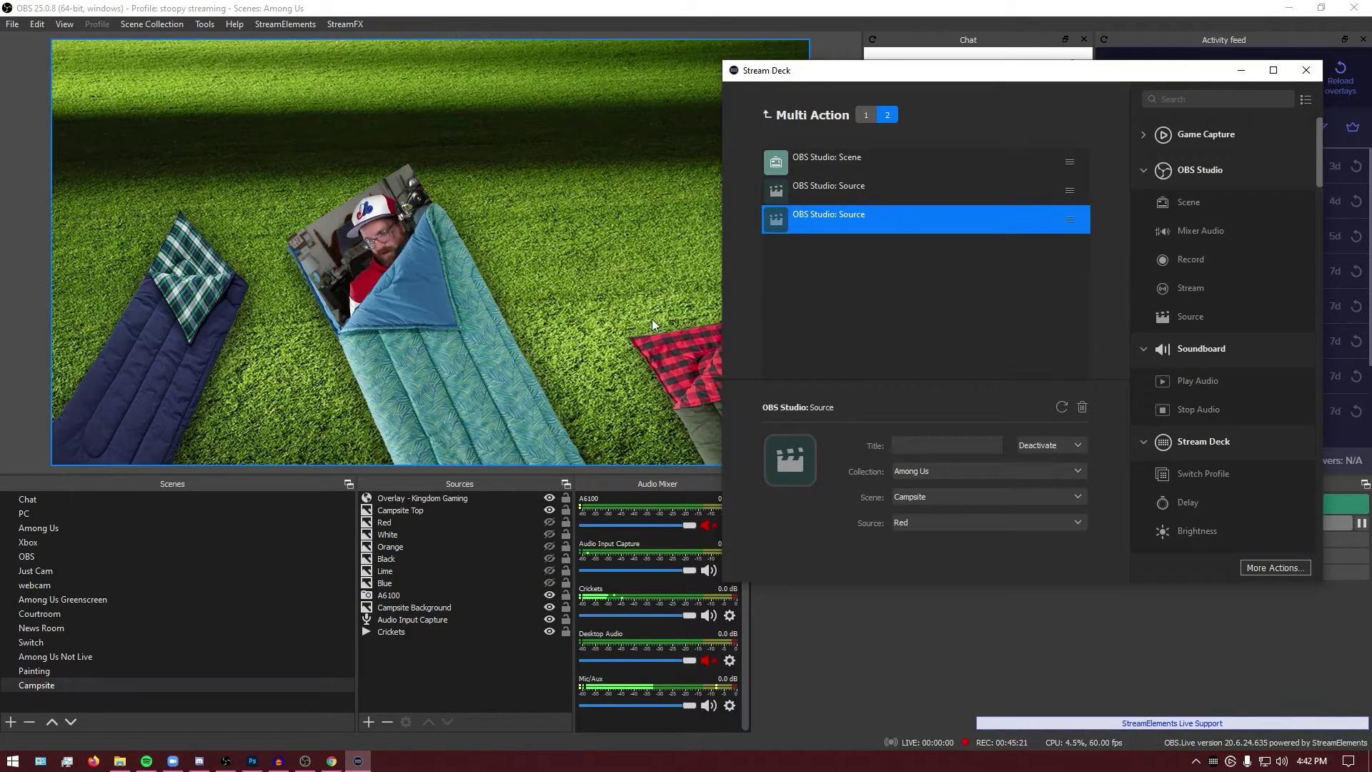
# - Choose Set from File for the key icon and browse to Video > Assets > Among Us
pyautogui.click(863, 120)
pyautogui.click(808, 443)
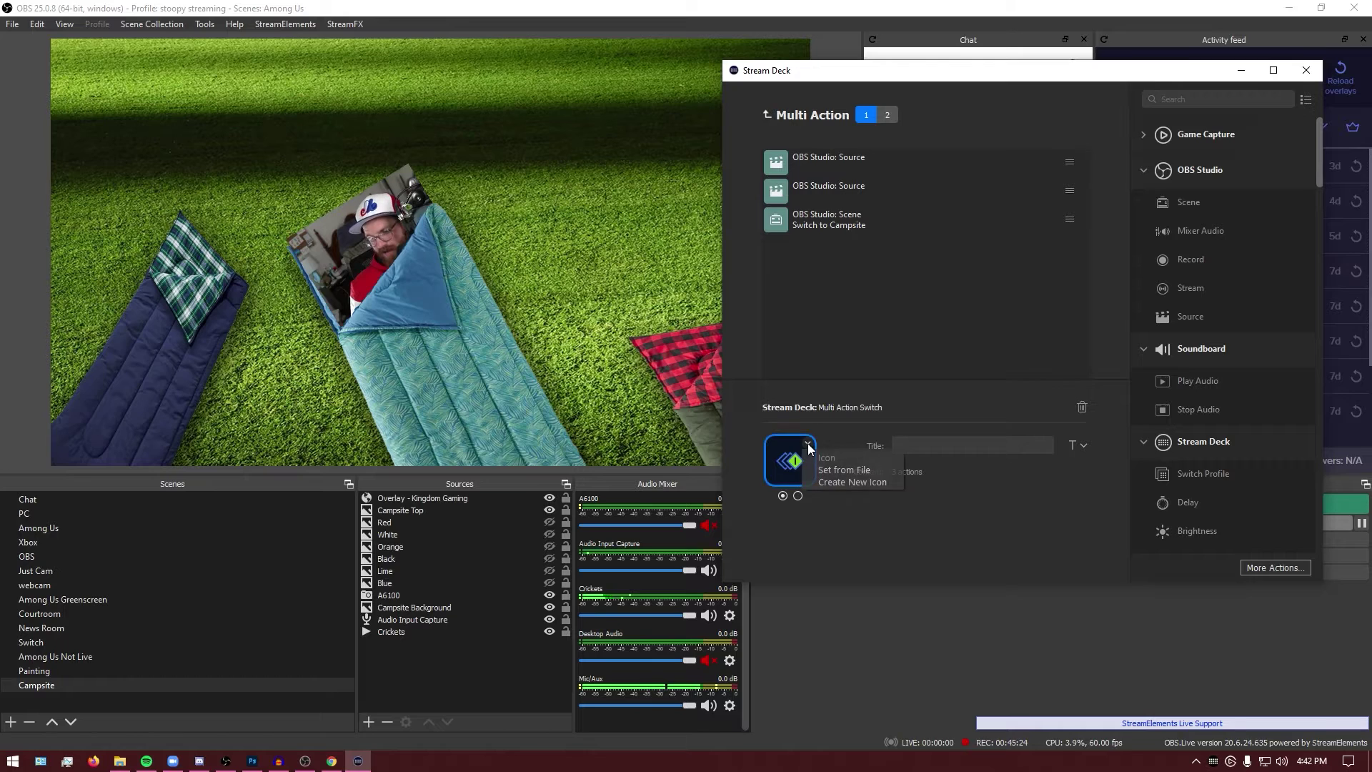
pyautogui.click(834, 470)
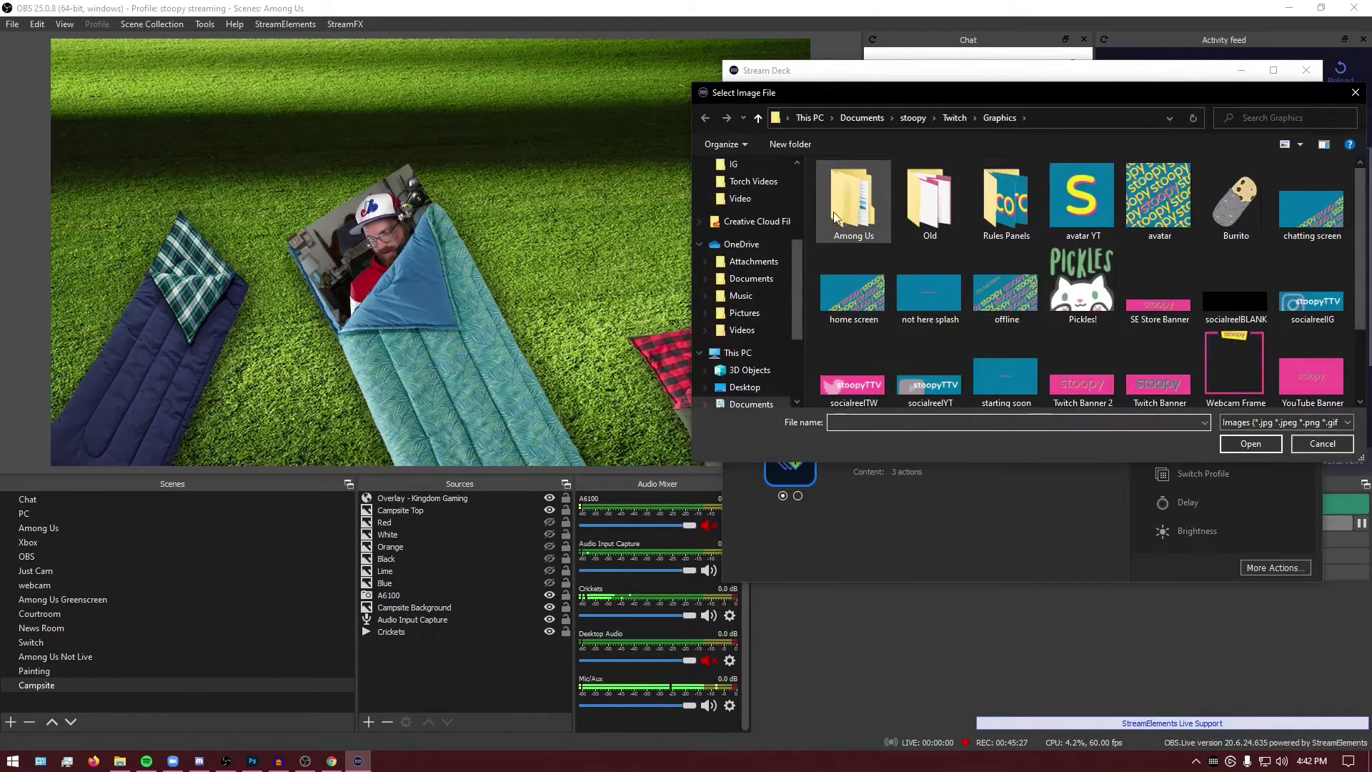
pyautogui.doubleClick(857, 227)
pyautogui.doubleClick(852, 190)
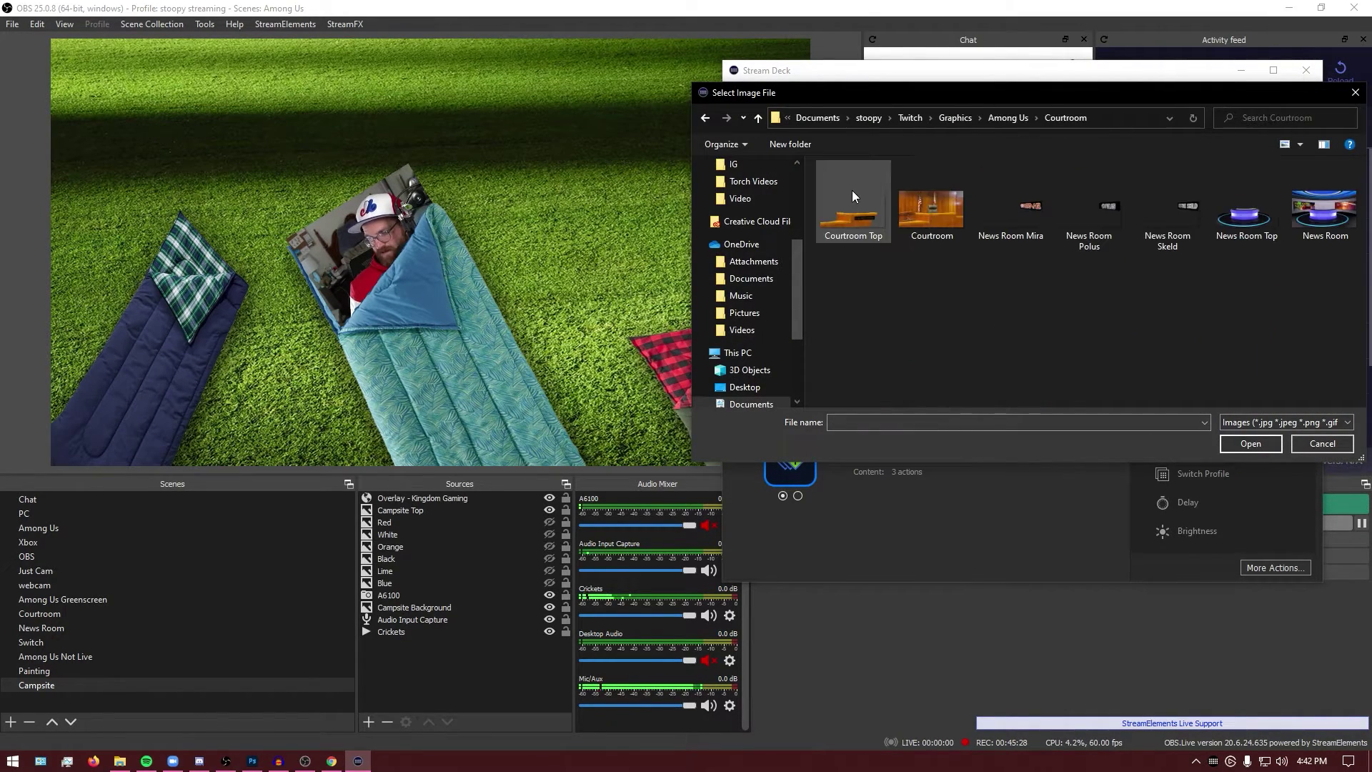
pyautogui.click(972, 110)
pyautogui.click(913, 118)
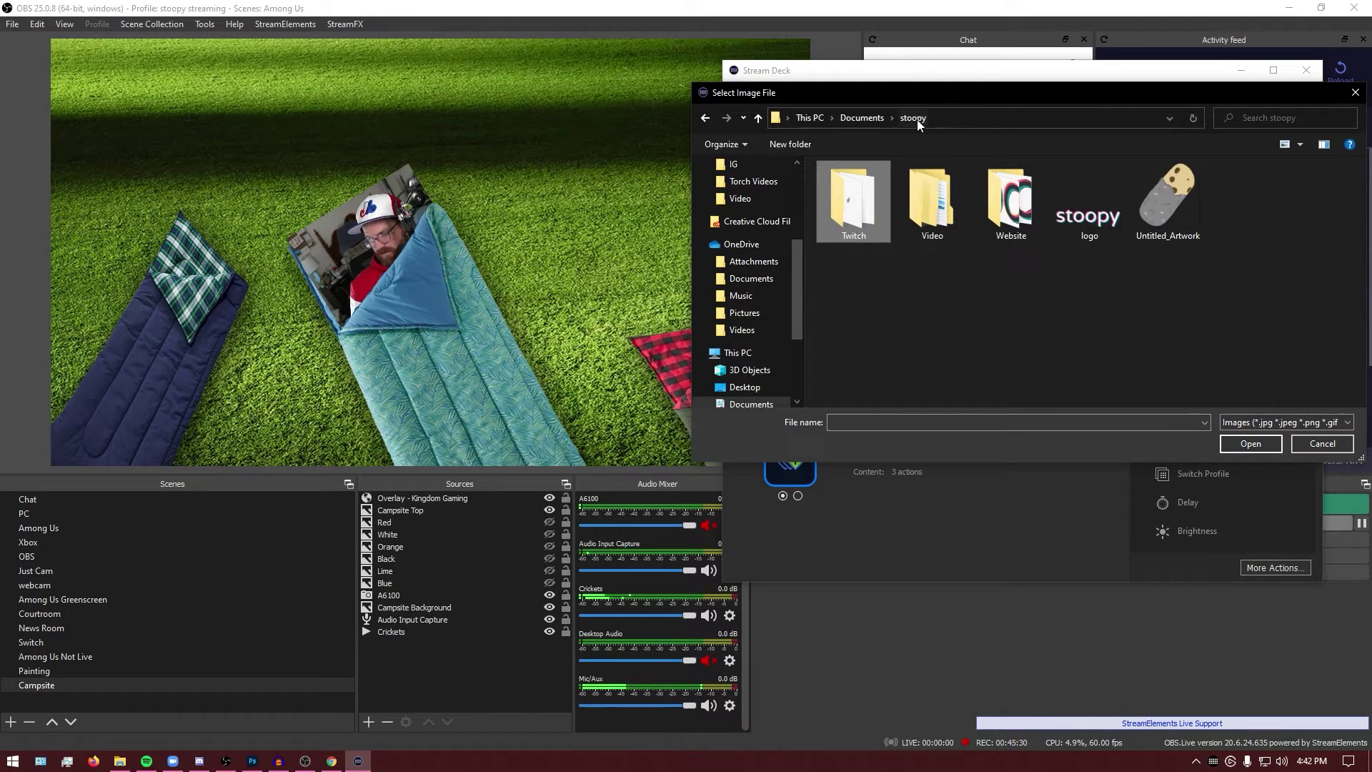
pyautogui.doubleClick(919, 207)
pyautogui.doubleClick(845, 186)
pyautogui.doubleClick(855, 192)
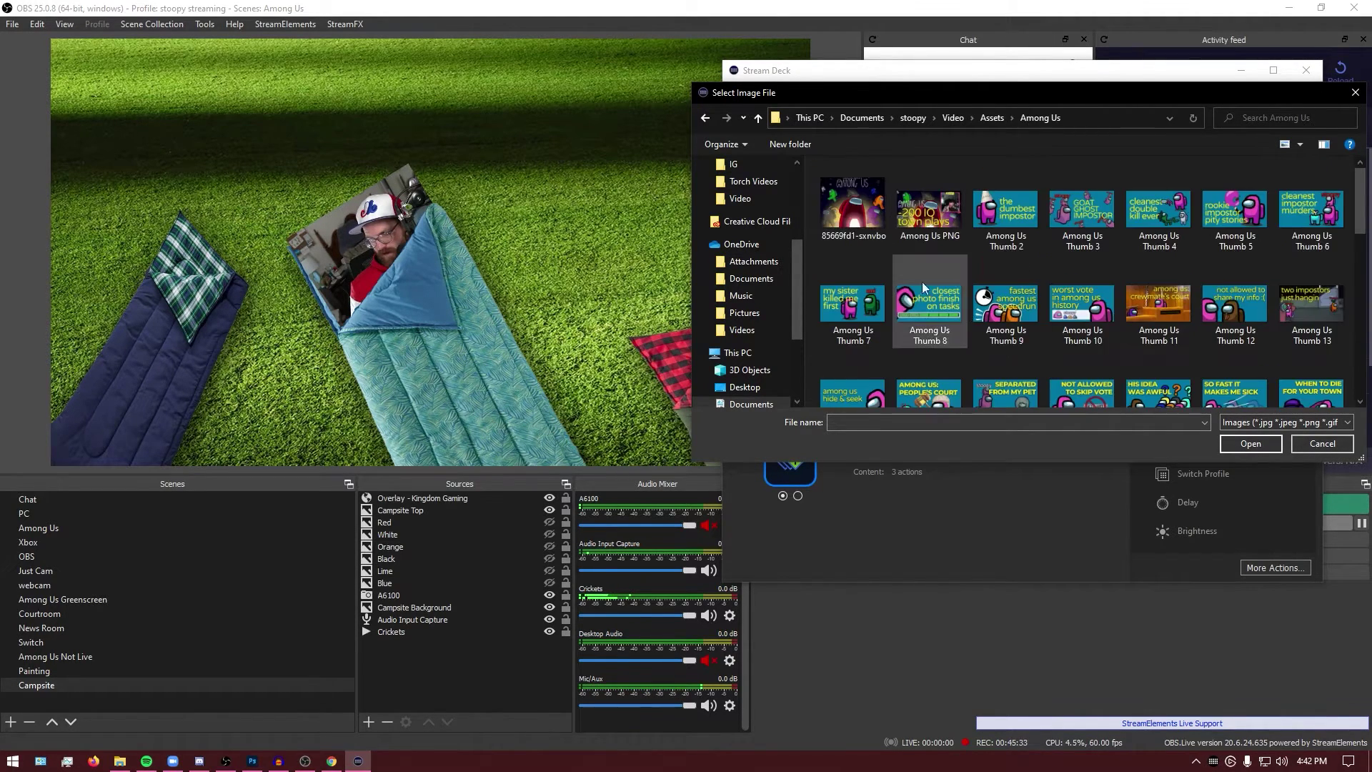
# - Pick the Pink crewmate image as the key's icon
pyautogui.scroll(-3, 1001, 318)
pyautogui.scroll(-5, 1001, 319)
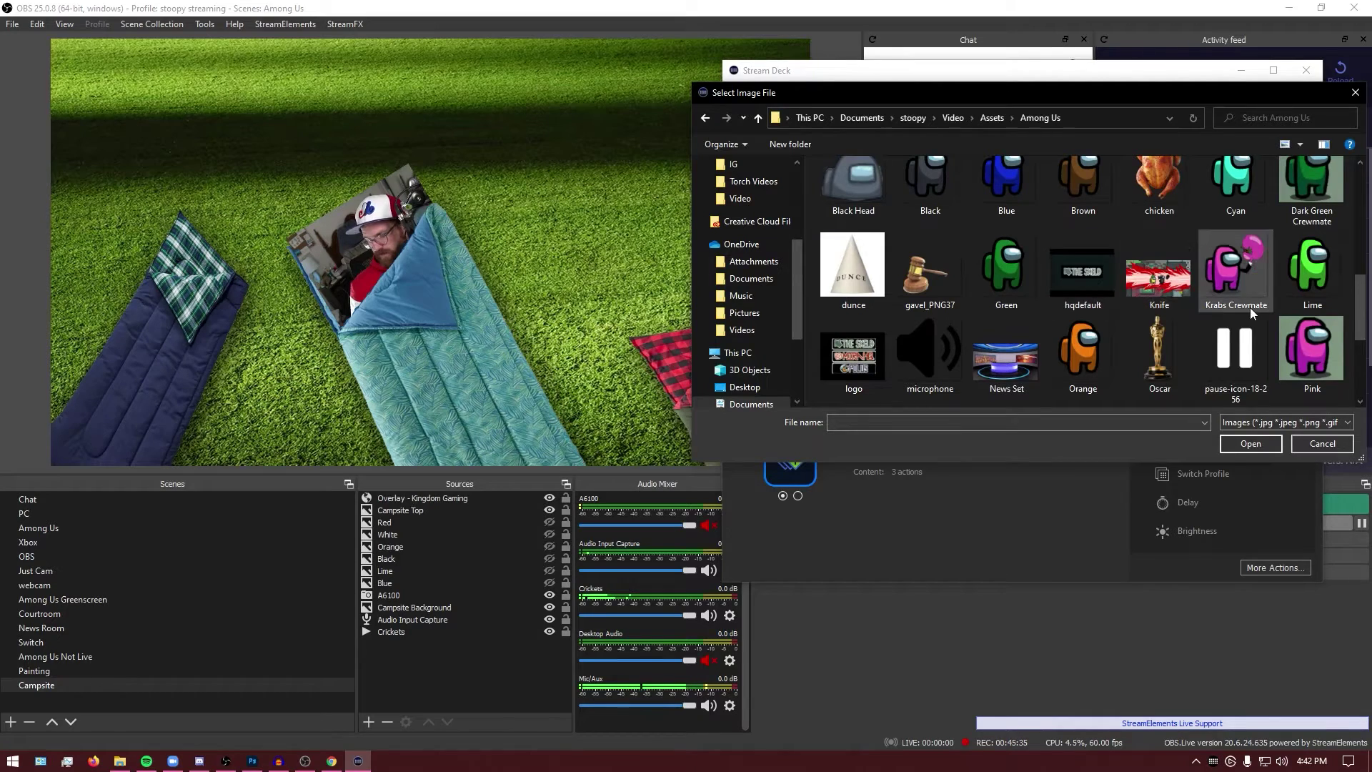
pyautogui.scroll(-1, 1250, 308)
pyautogui.click(852, 361)
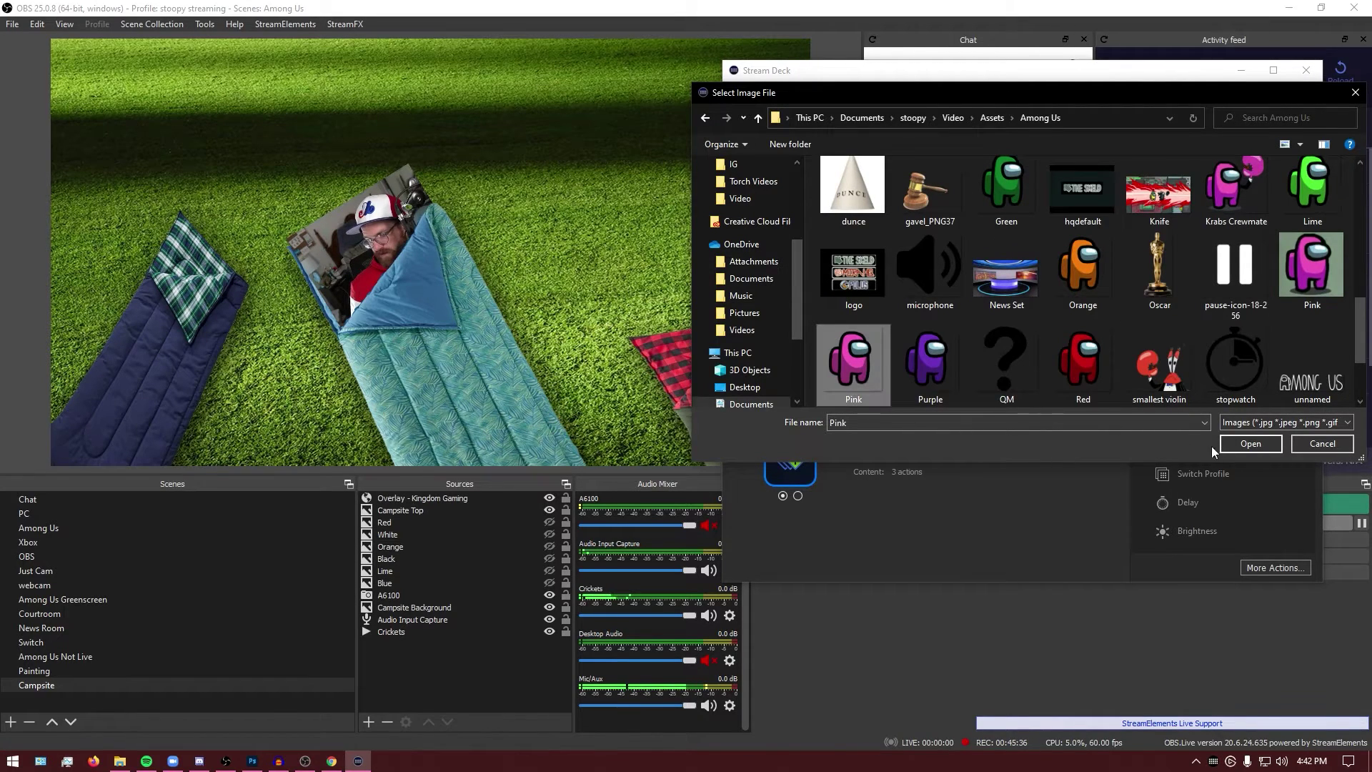
pyautogui.click(1251, 443)
# - Preview the key's two states, then return to the Stream Deck key grid
pyautogui.click(797, 495)
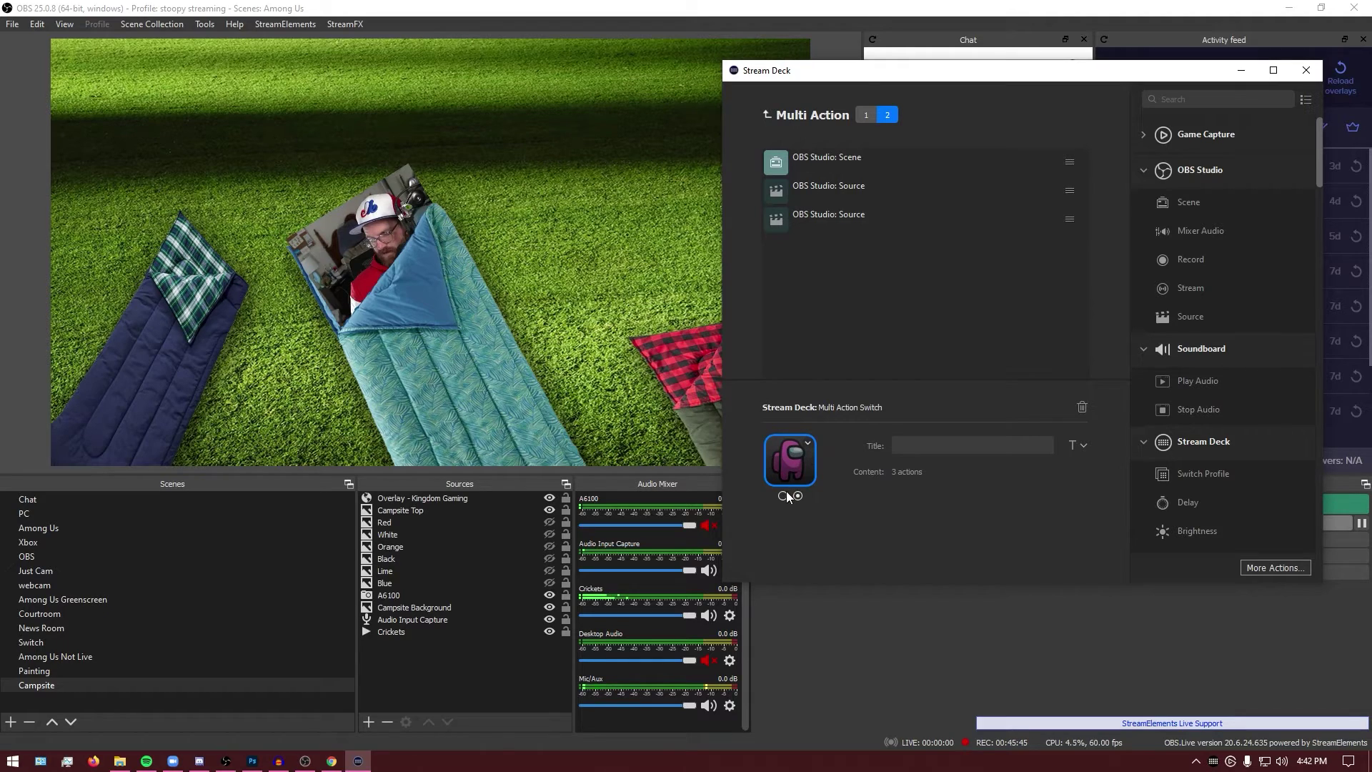
pyautogui.click(783, 495)
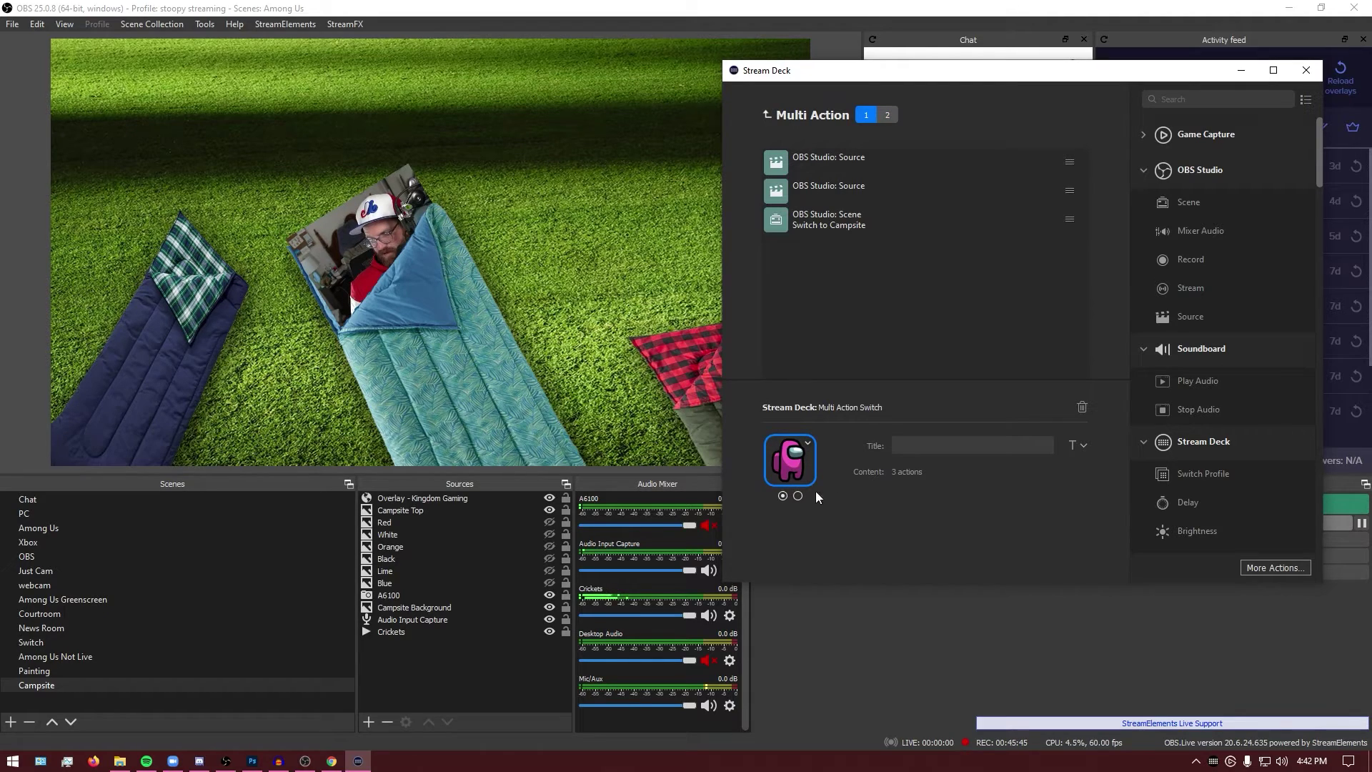
pyautogui.click(887, 115)
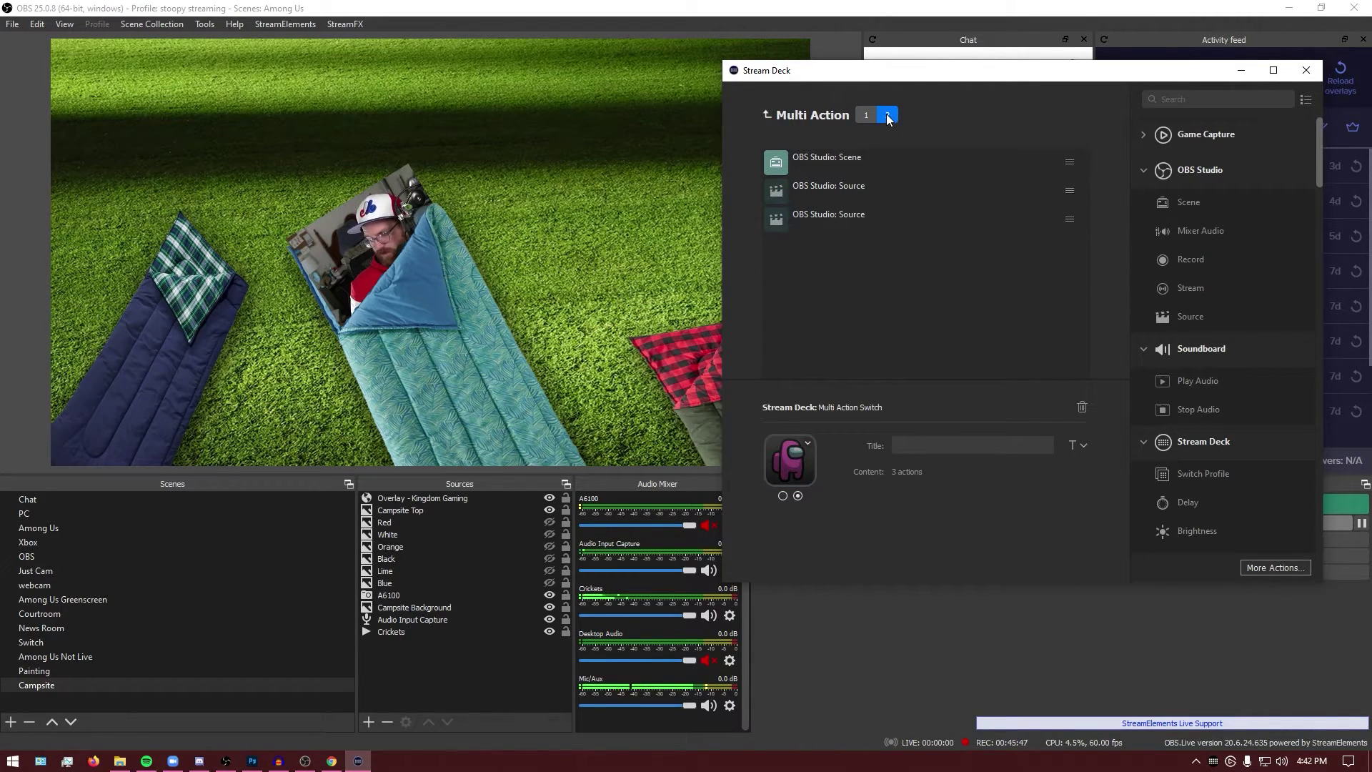
pyautogui.click(768, 115)
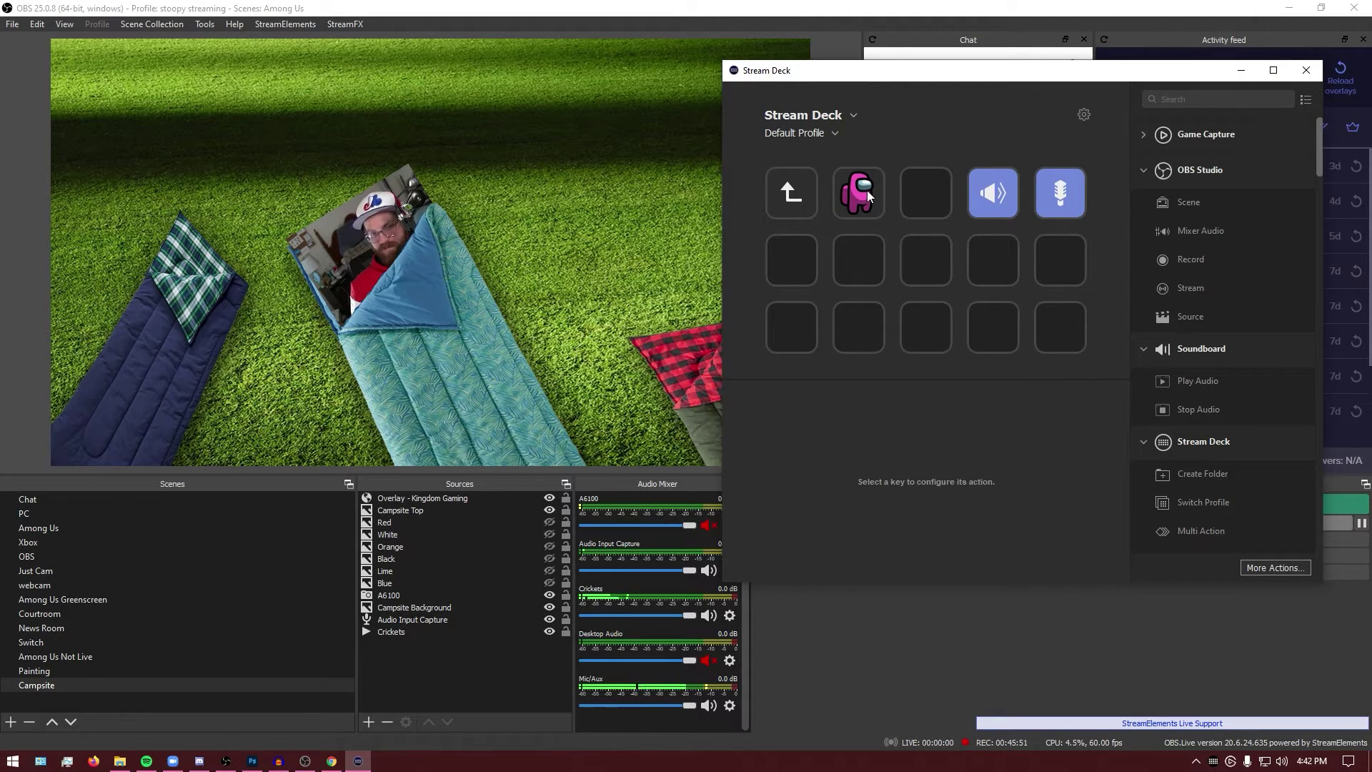